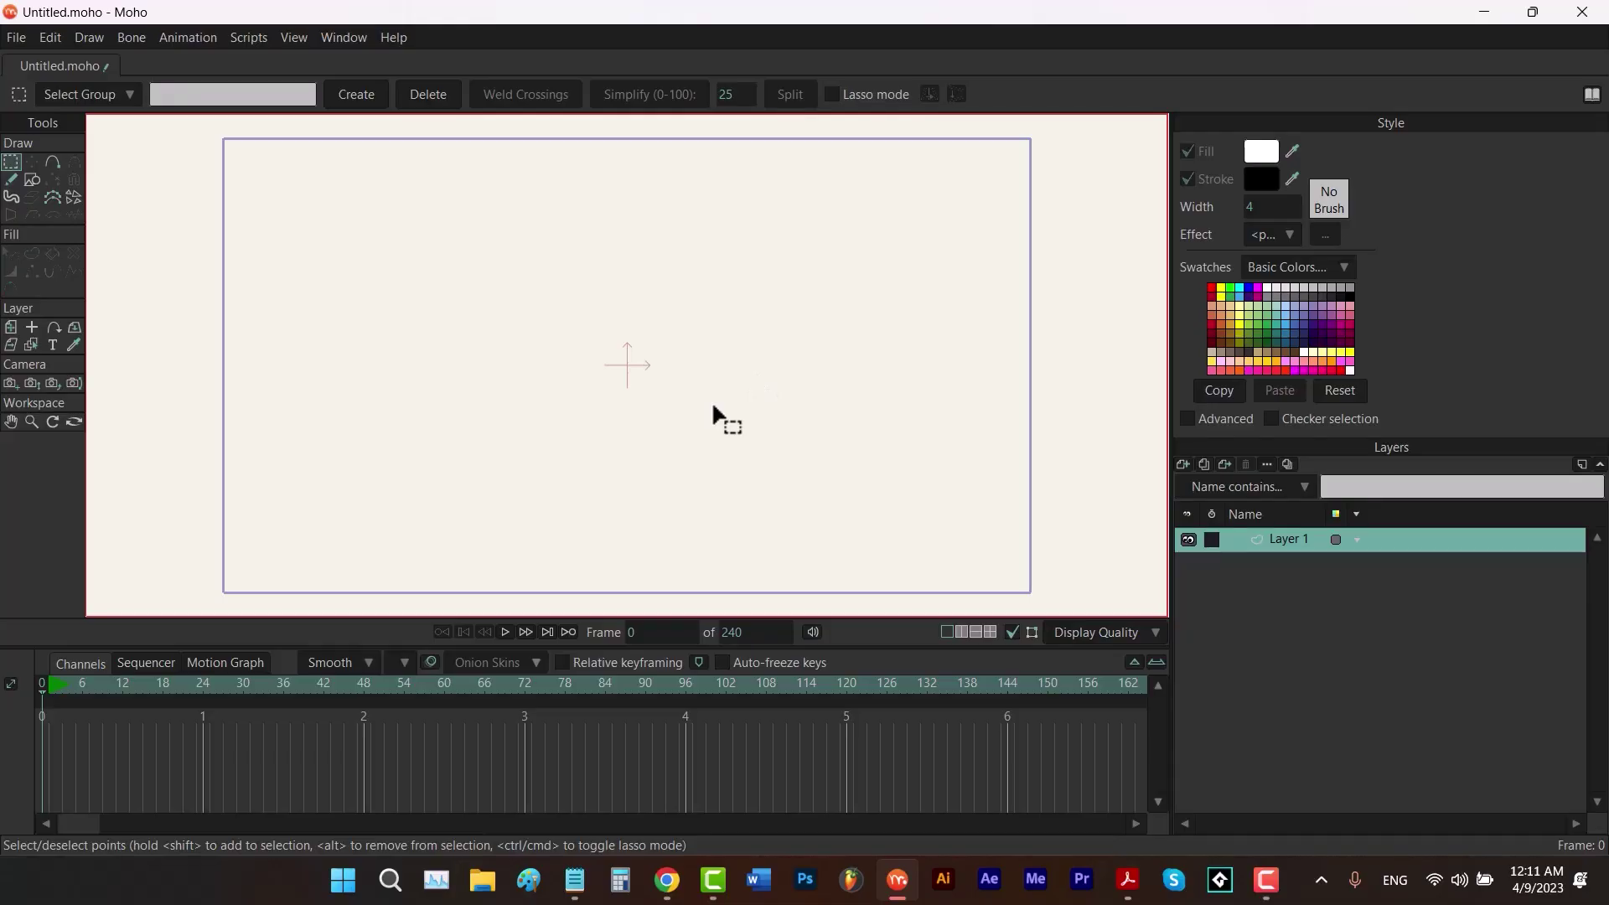
Draw a light blue rectangle spanning the entire frame on Layer 1.
click(1281, 325)
key(r)
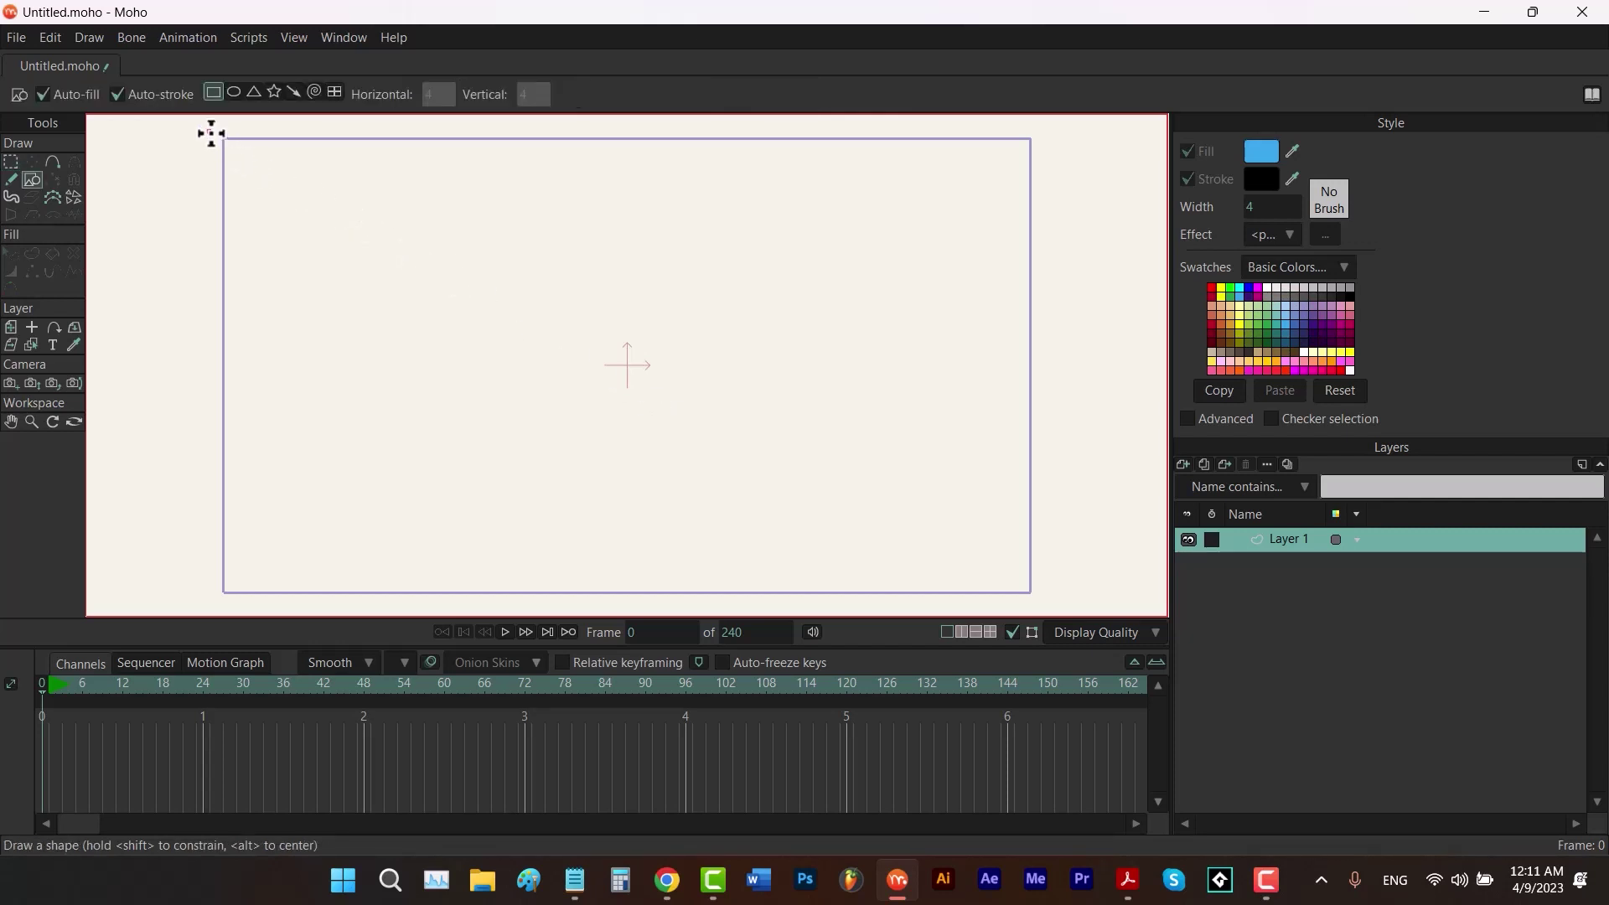
mouse_move(209, 131)
mouse_down()
mouse_move(928, 547)
mouse_move(1056, 595)
mouse_move(1044, 602)
mouse_up()
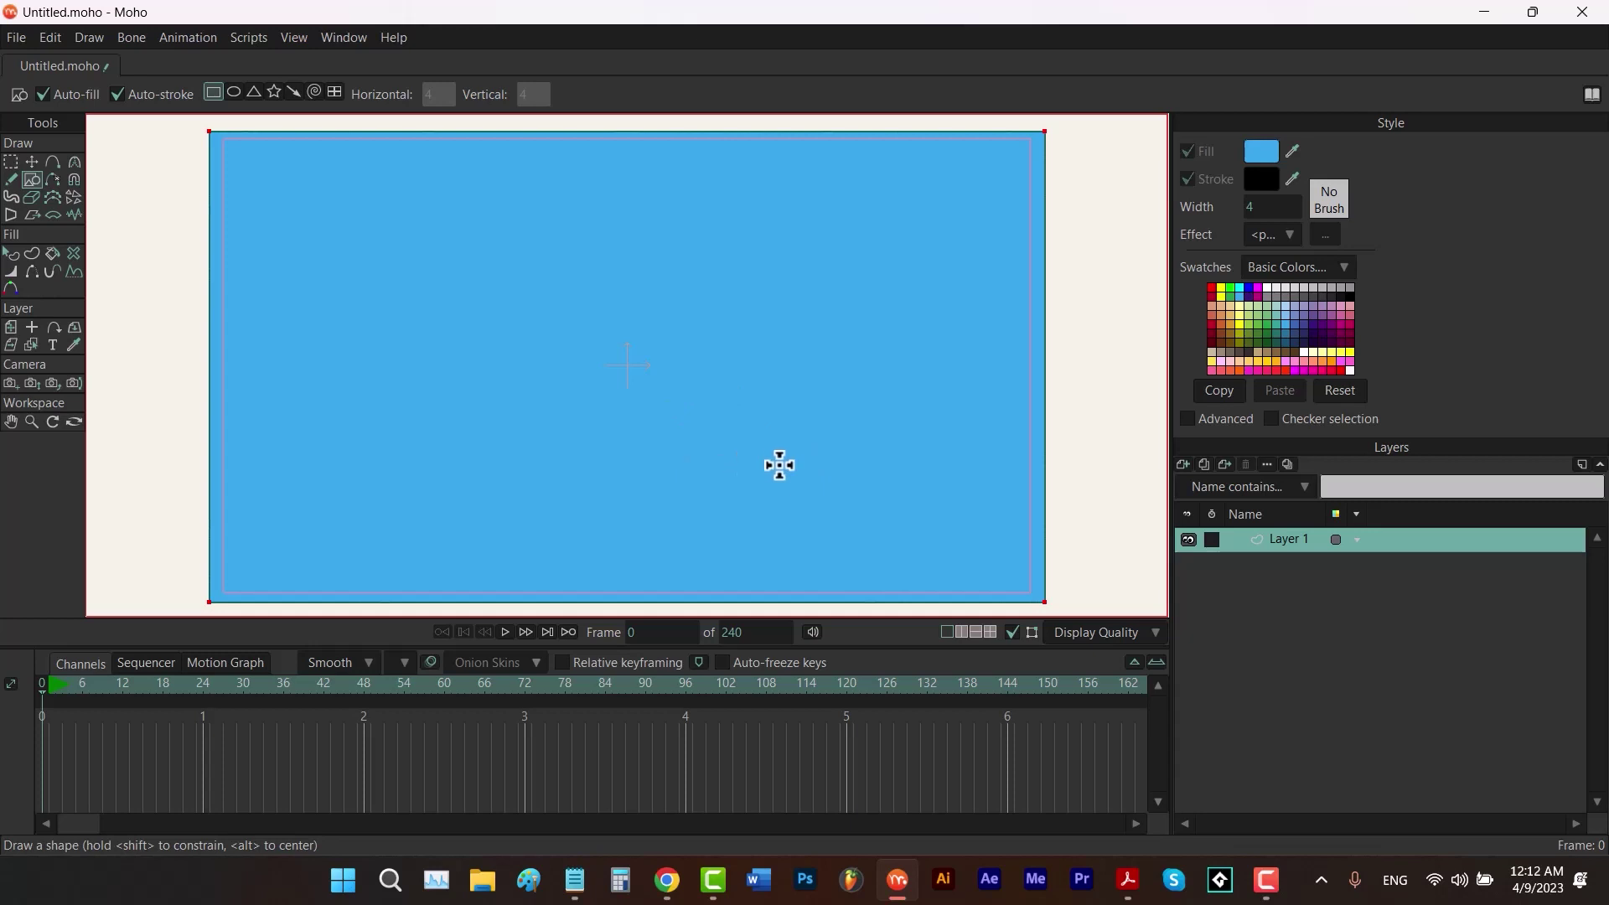
Add a new vector layer (Layer 2) and draw an ellipse circle at the frame's centre.
click(1183, 465)
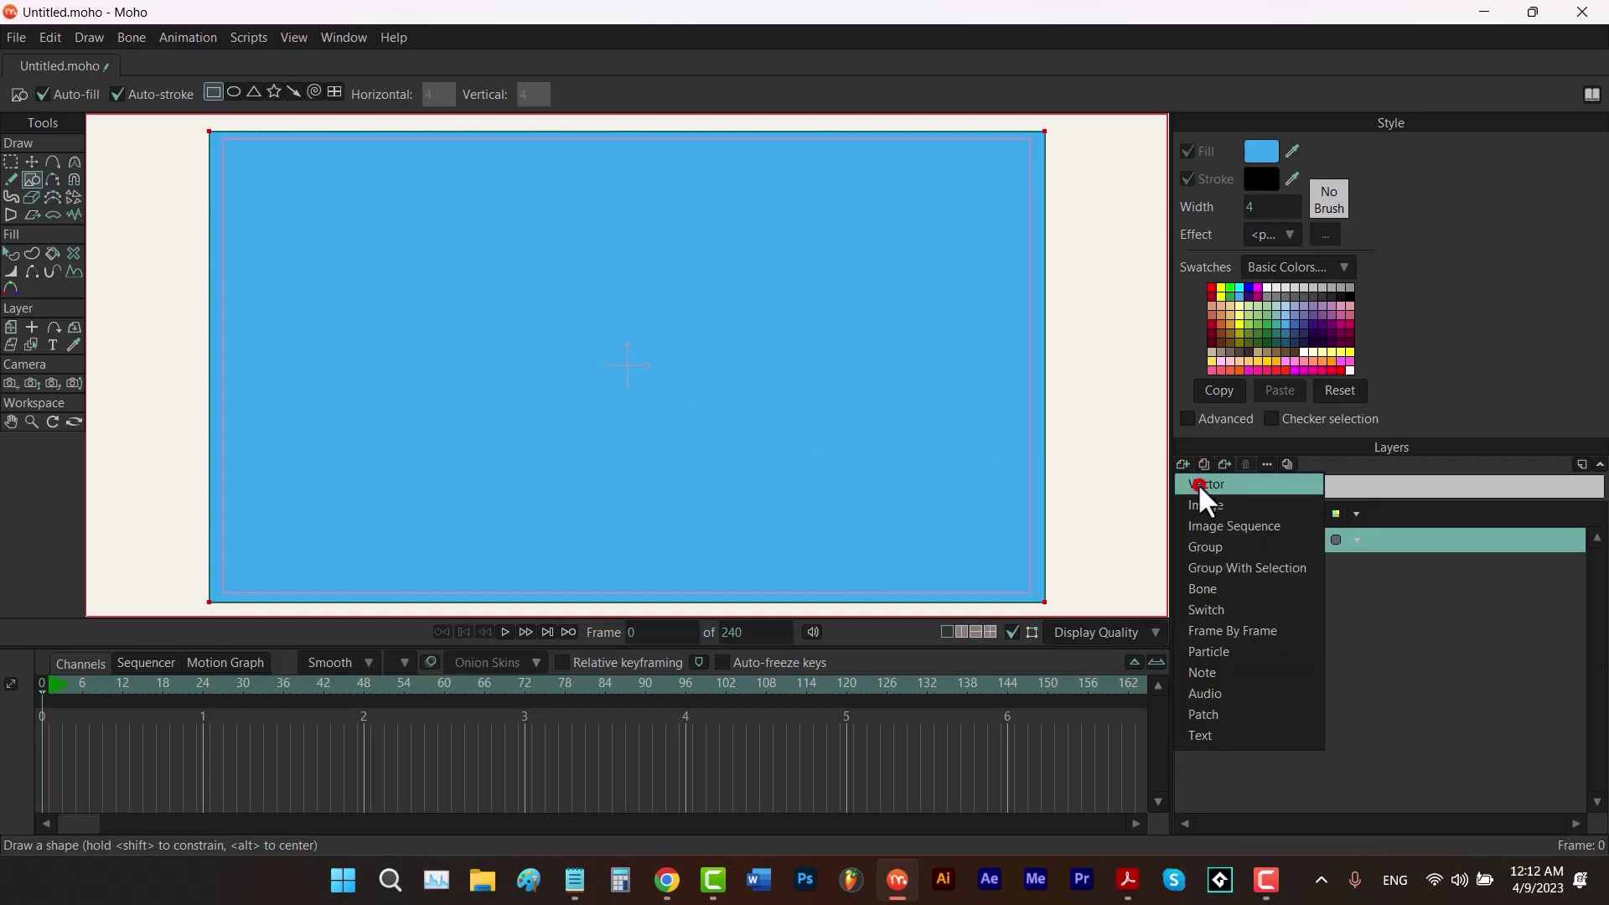
click(1198, 483)
click(233, 92)
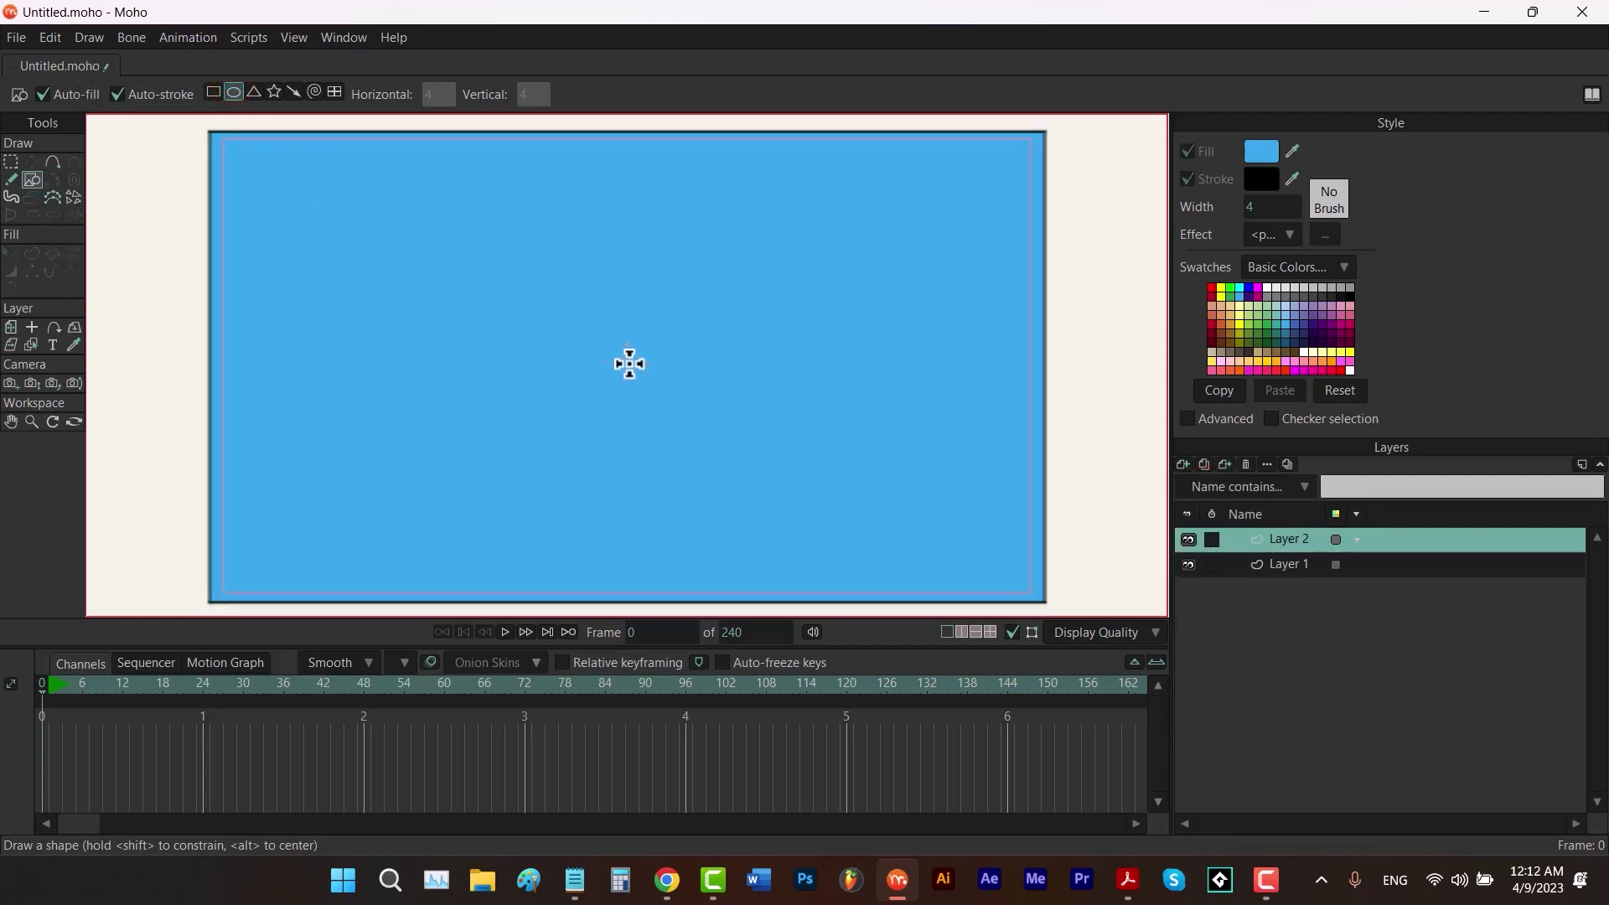
mouse_move(630, 364)
mouse_down()
mouse_move(693, 399)
mouse_move(726, 460)
mouse_move(808, 495)
mouse_up()
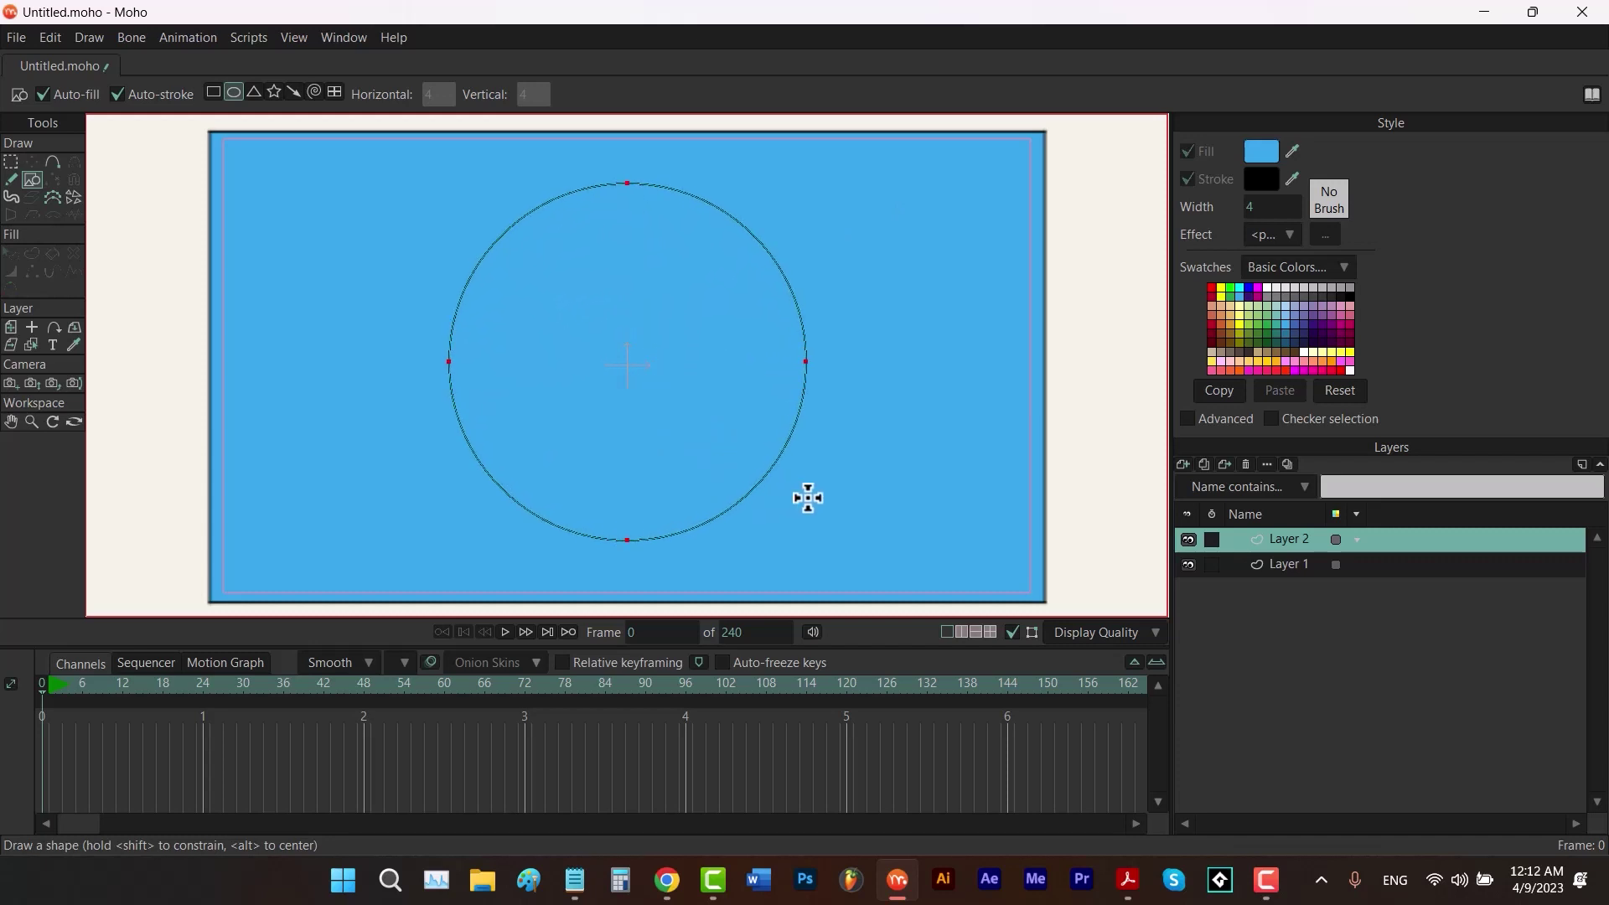
Select the circle, give it a bright green fill, and show the fill Effect list.
key(q)
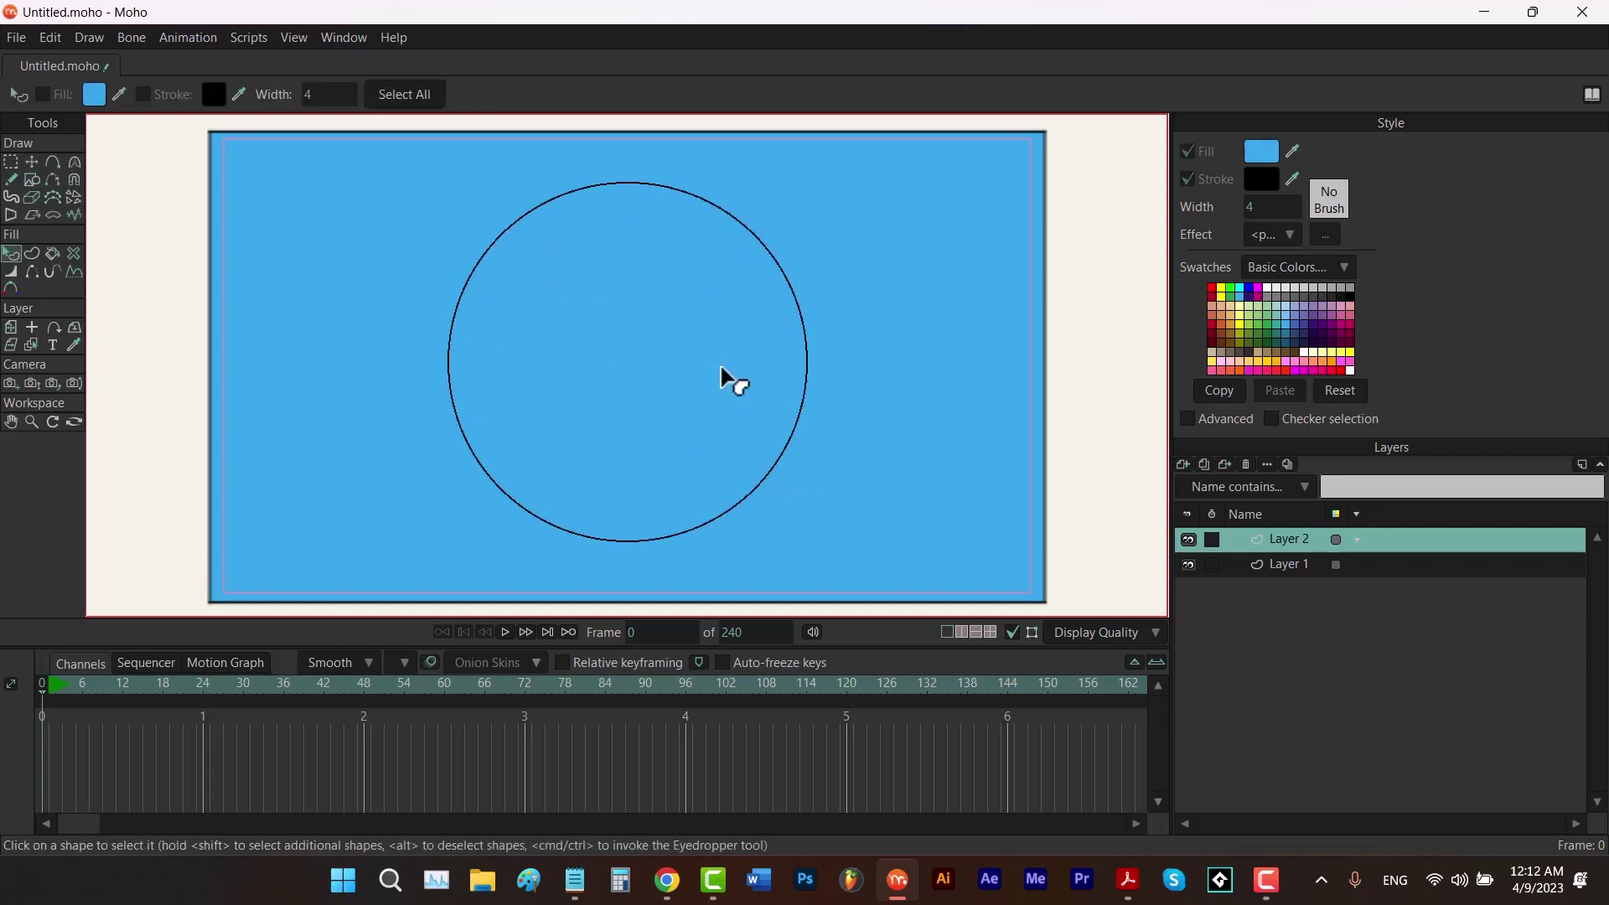
click(719, 381)
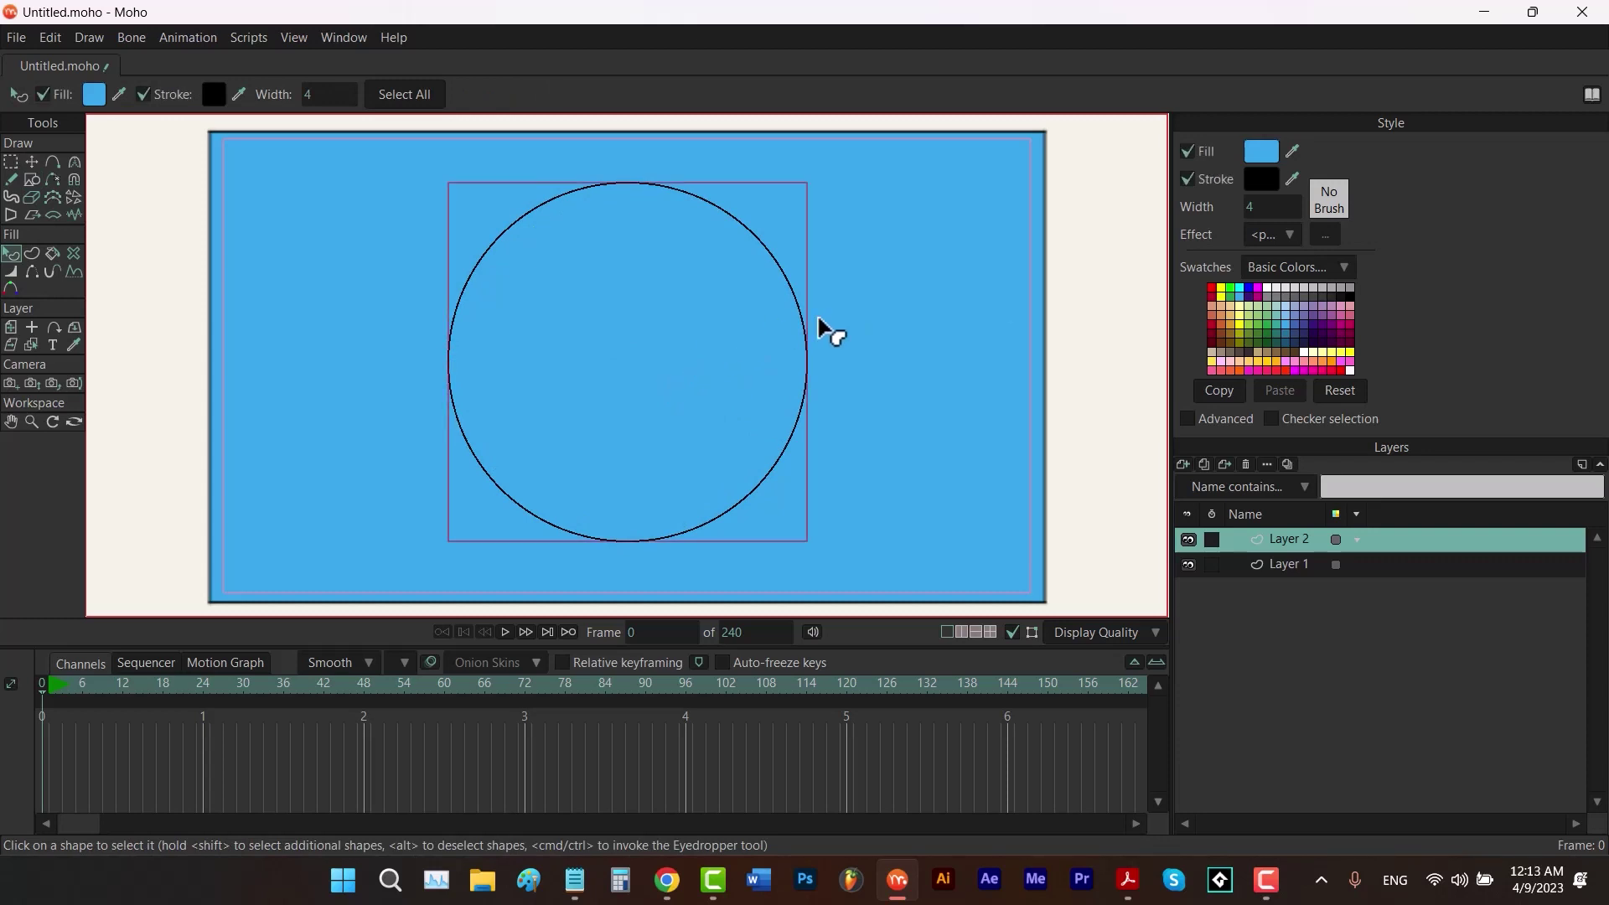
click(1232, 288)
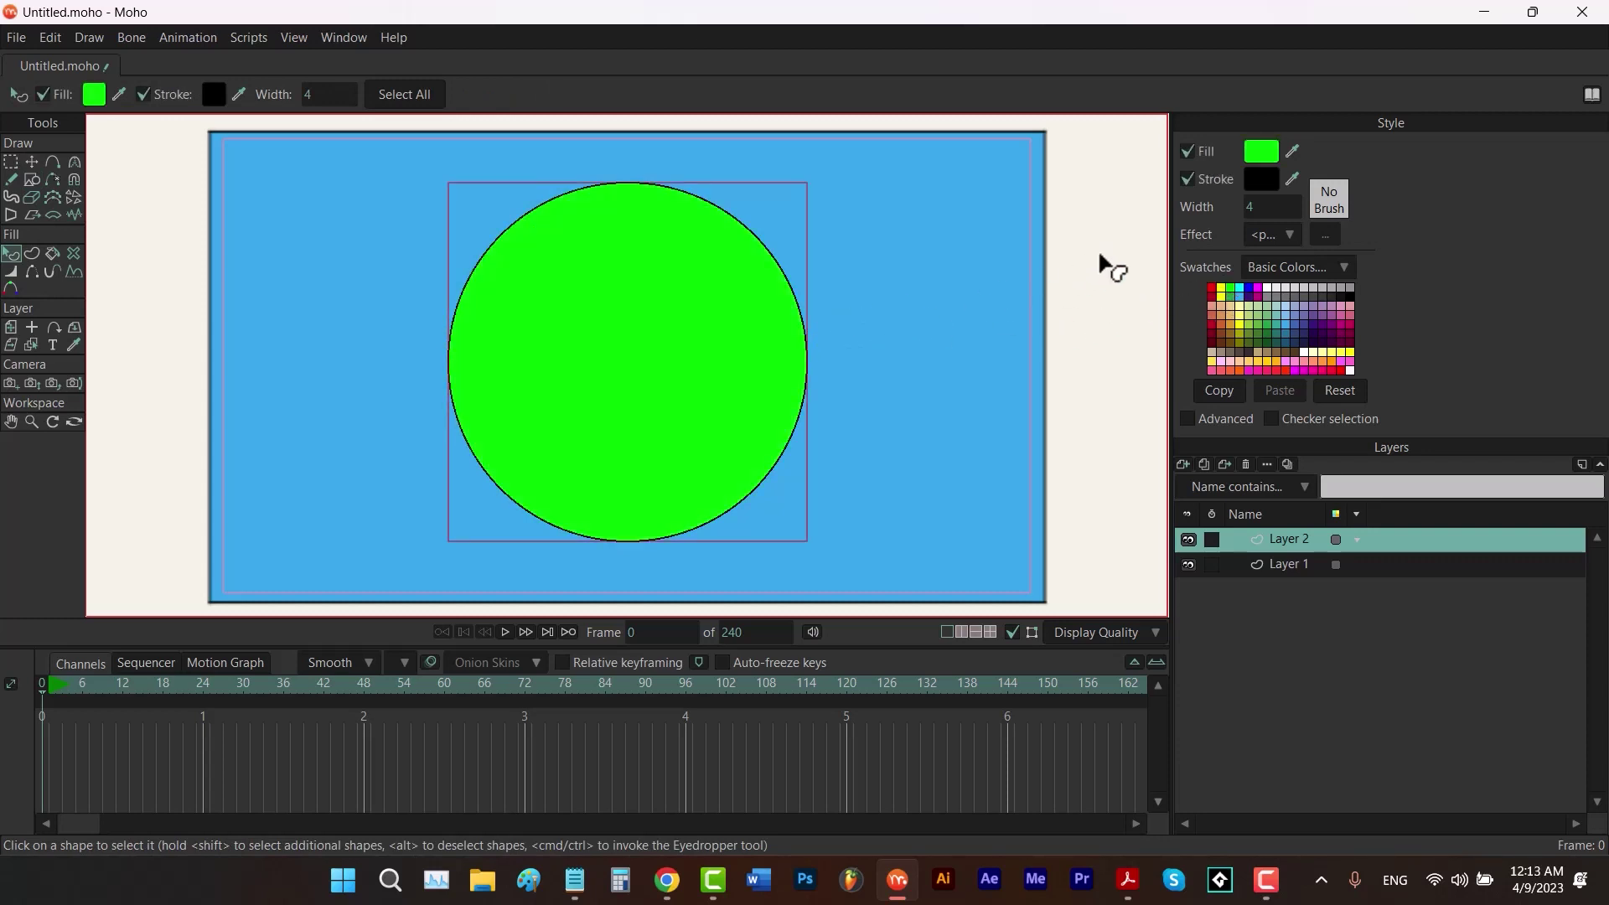
click(1290, 237)
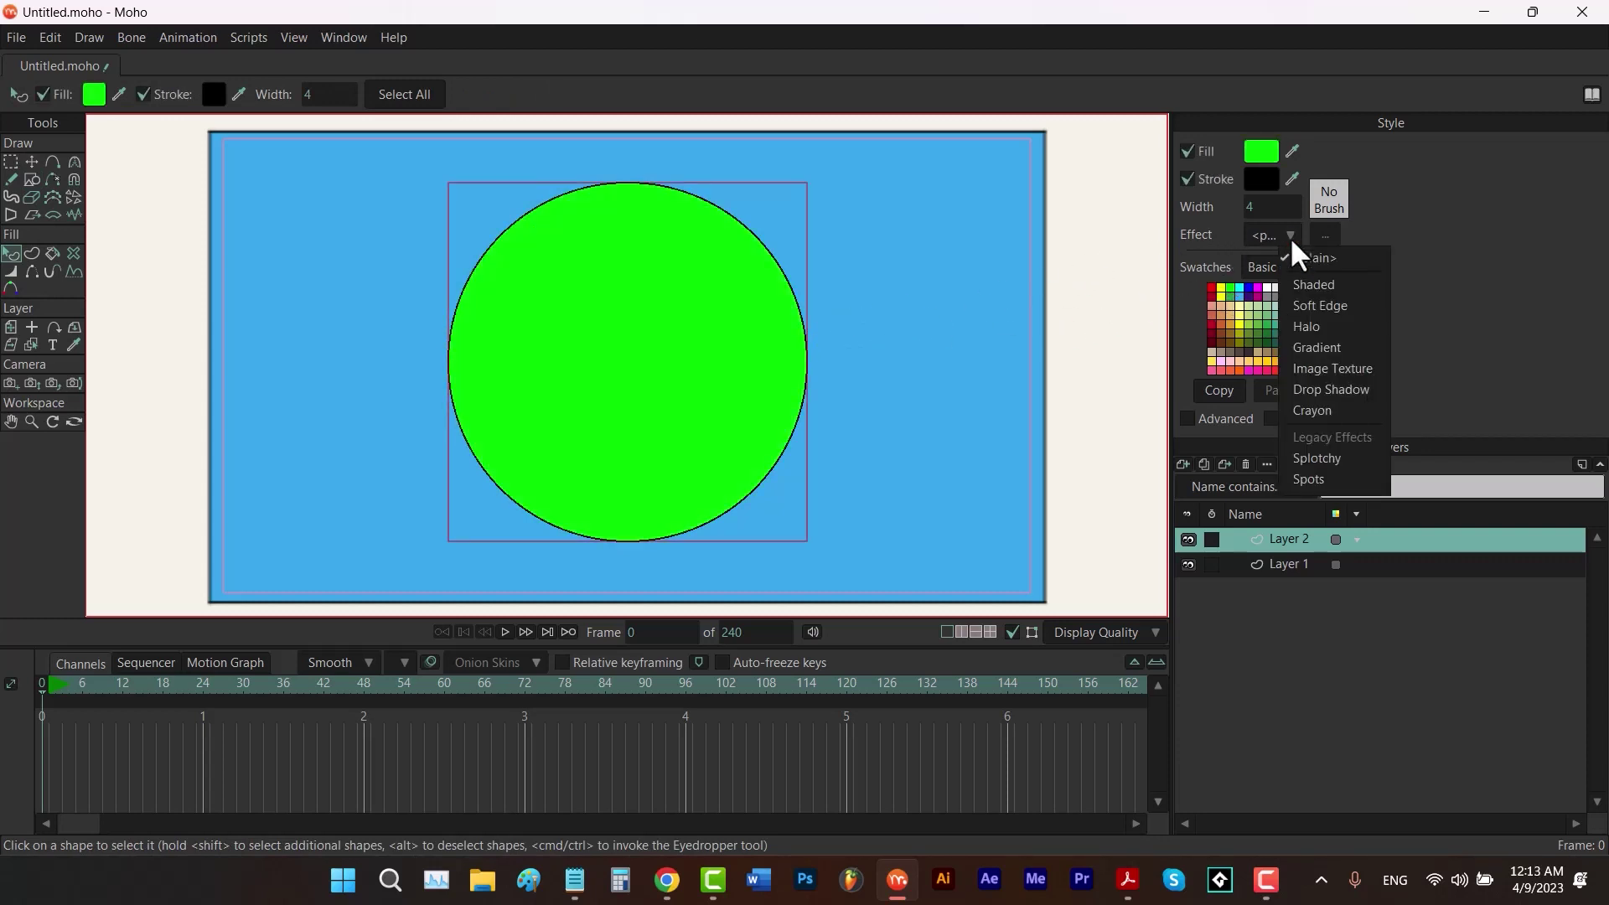
Apply a Shaded effect to the circle with light angle 0 and offset 112.
click(1330, 285)
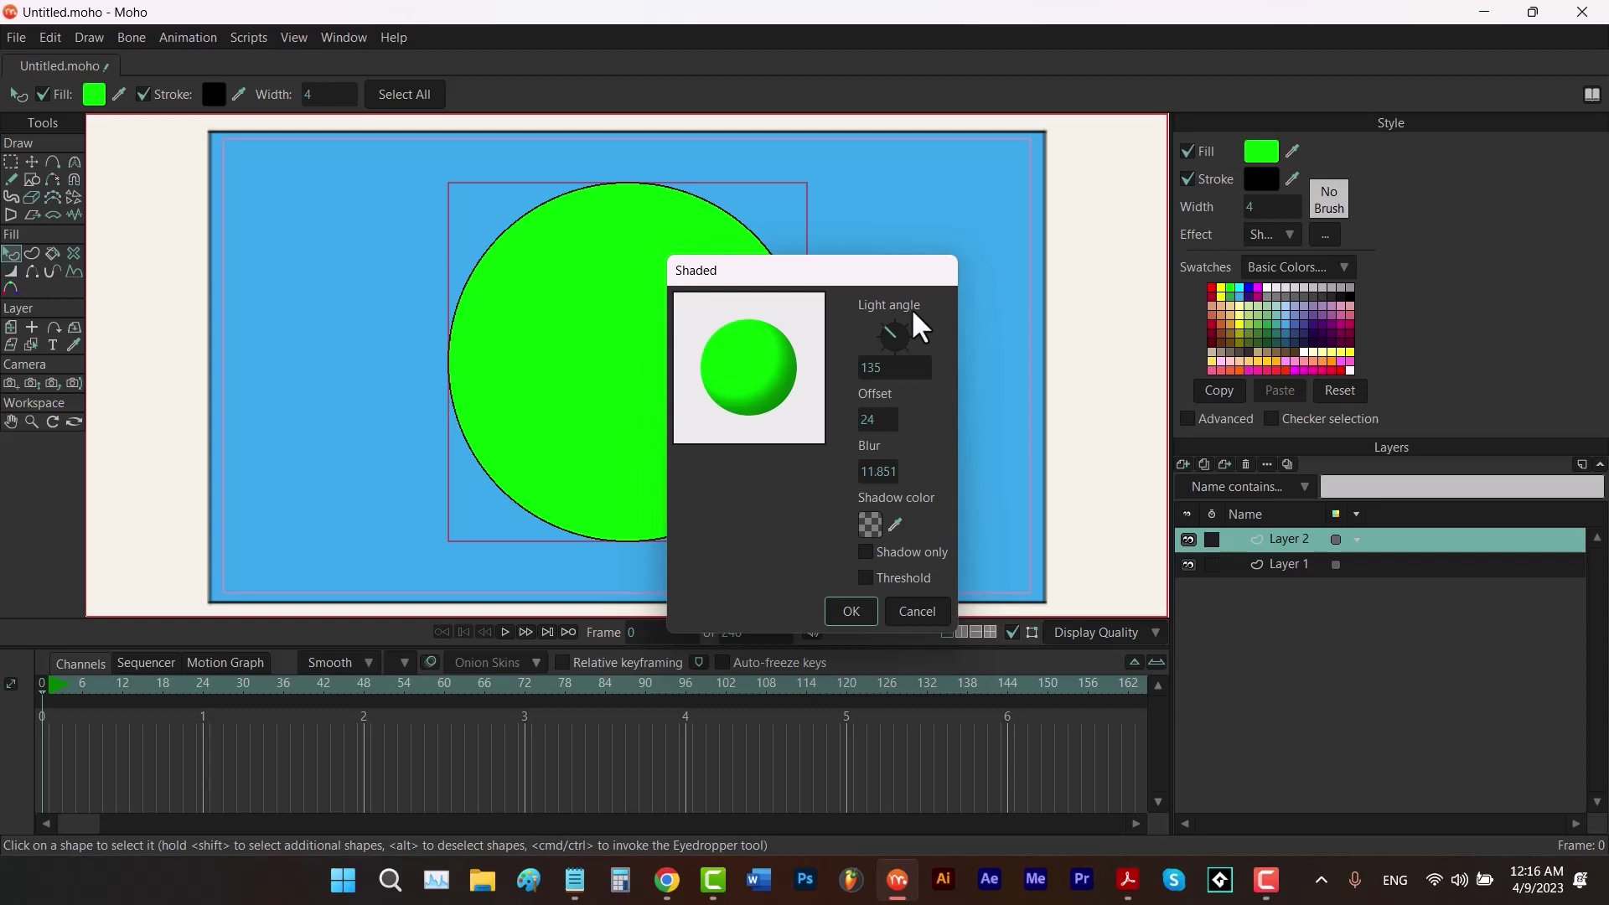
mouse_move(872, 369)
mouse_down()
mouse_move(947, 369)
mouse_move(797, 363)
mouse_move(902, 353)
mouse_up()
click(892, 327)
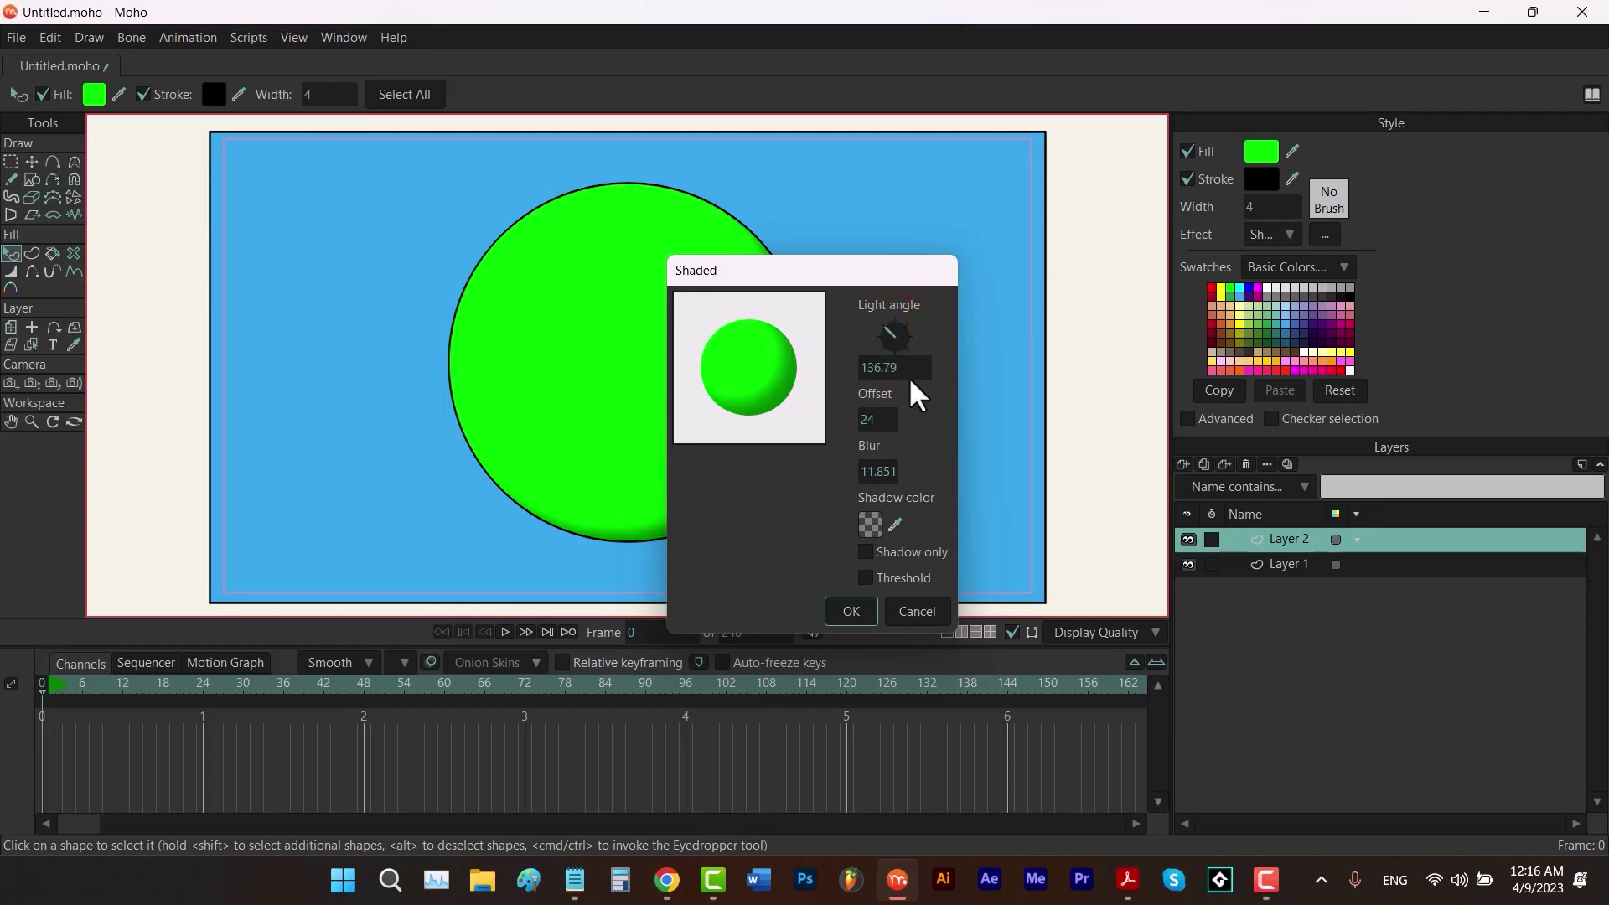
double_click(896, 368)
text(0)
click(893, 399)
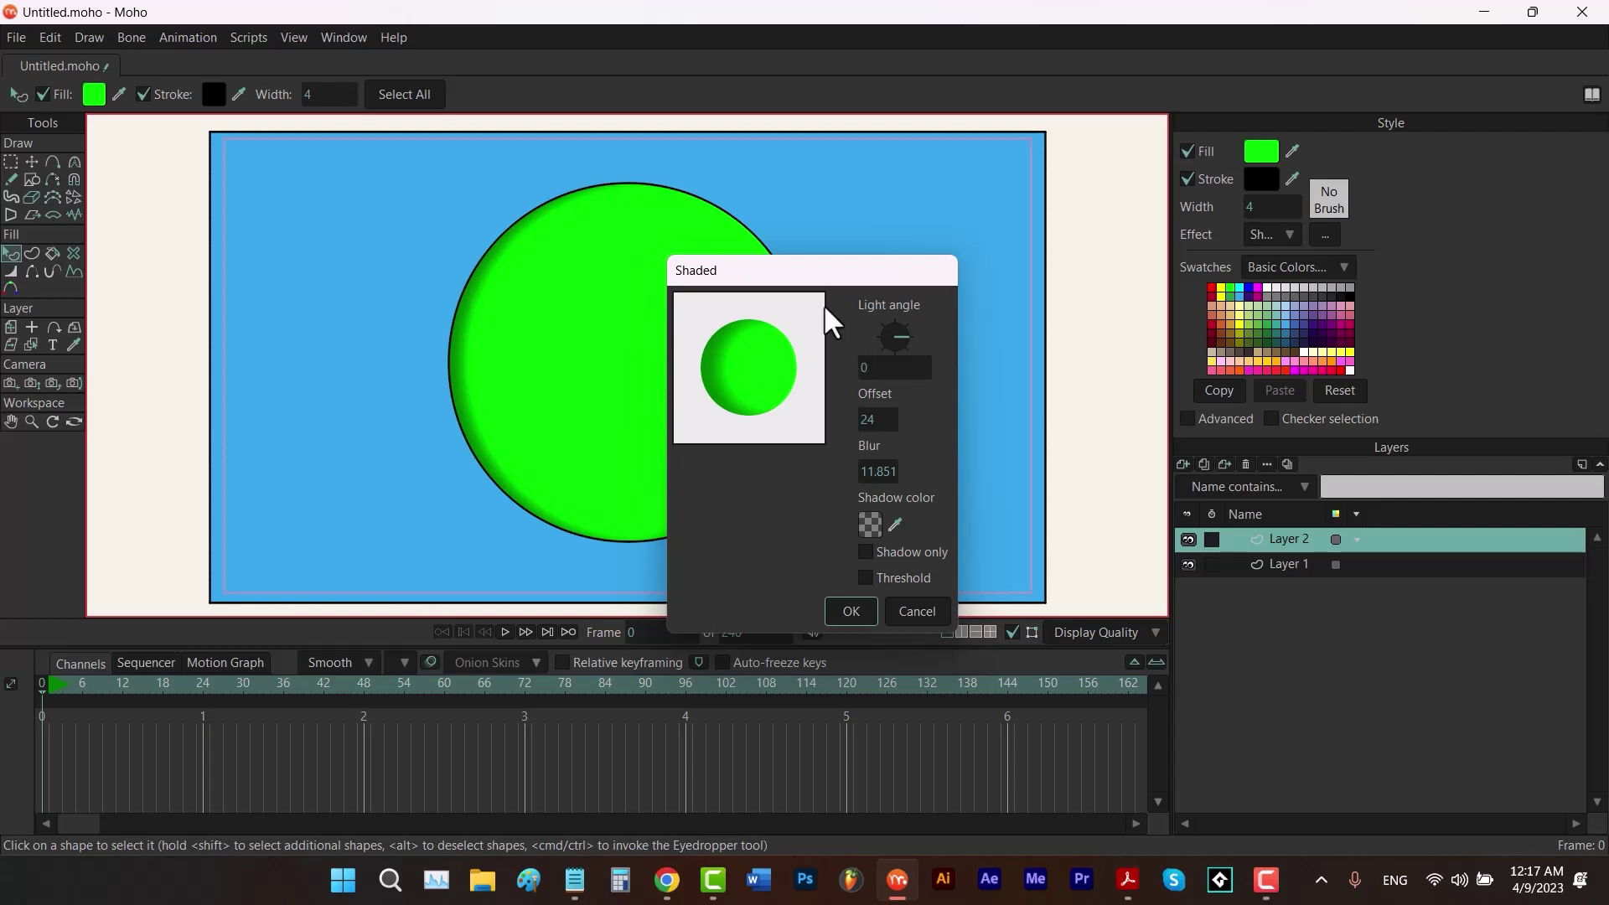
mouse_move(796, 271)
mouse_down()
mouse_move(1154, 252)
mouse_move(1088, 214)
mouse_up()
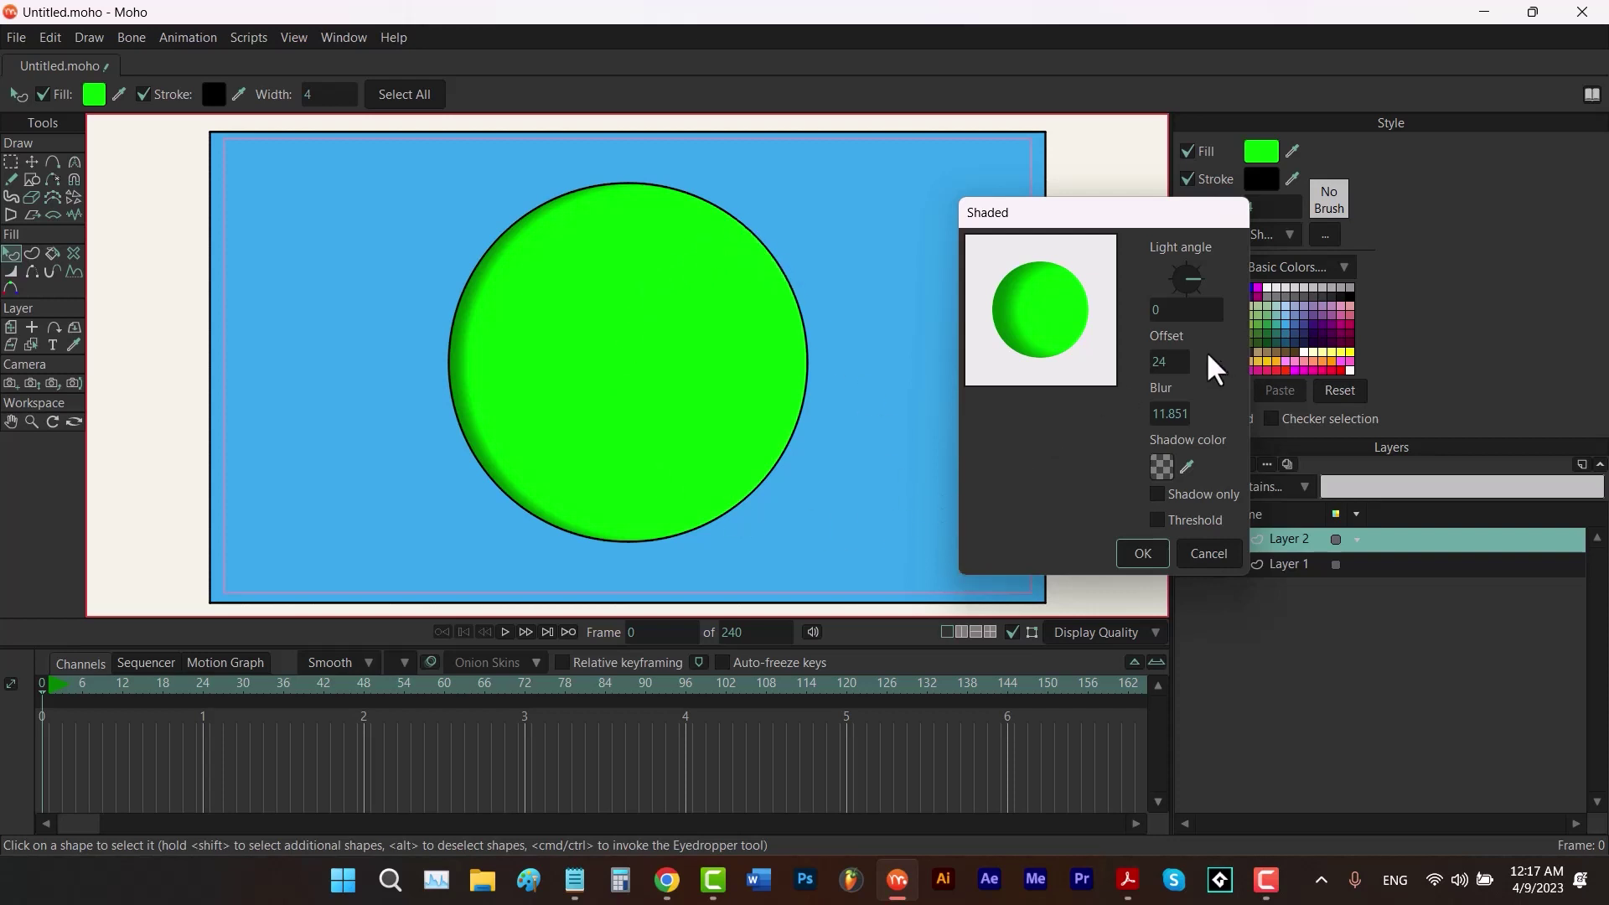
drag(1161, 363, 1235, 364)
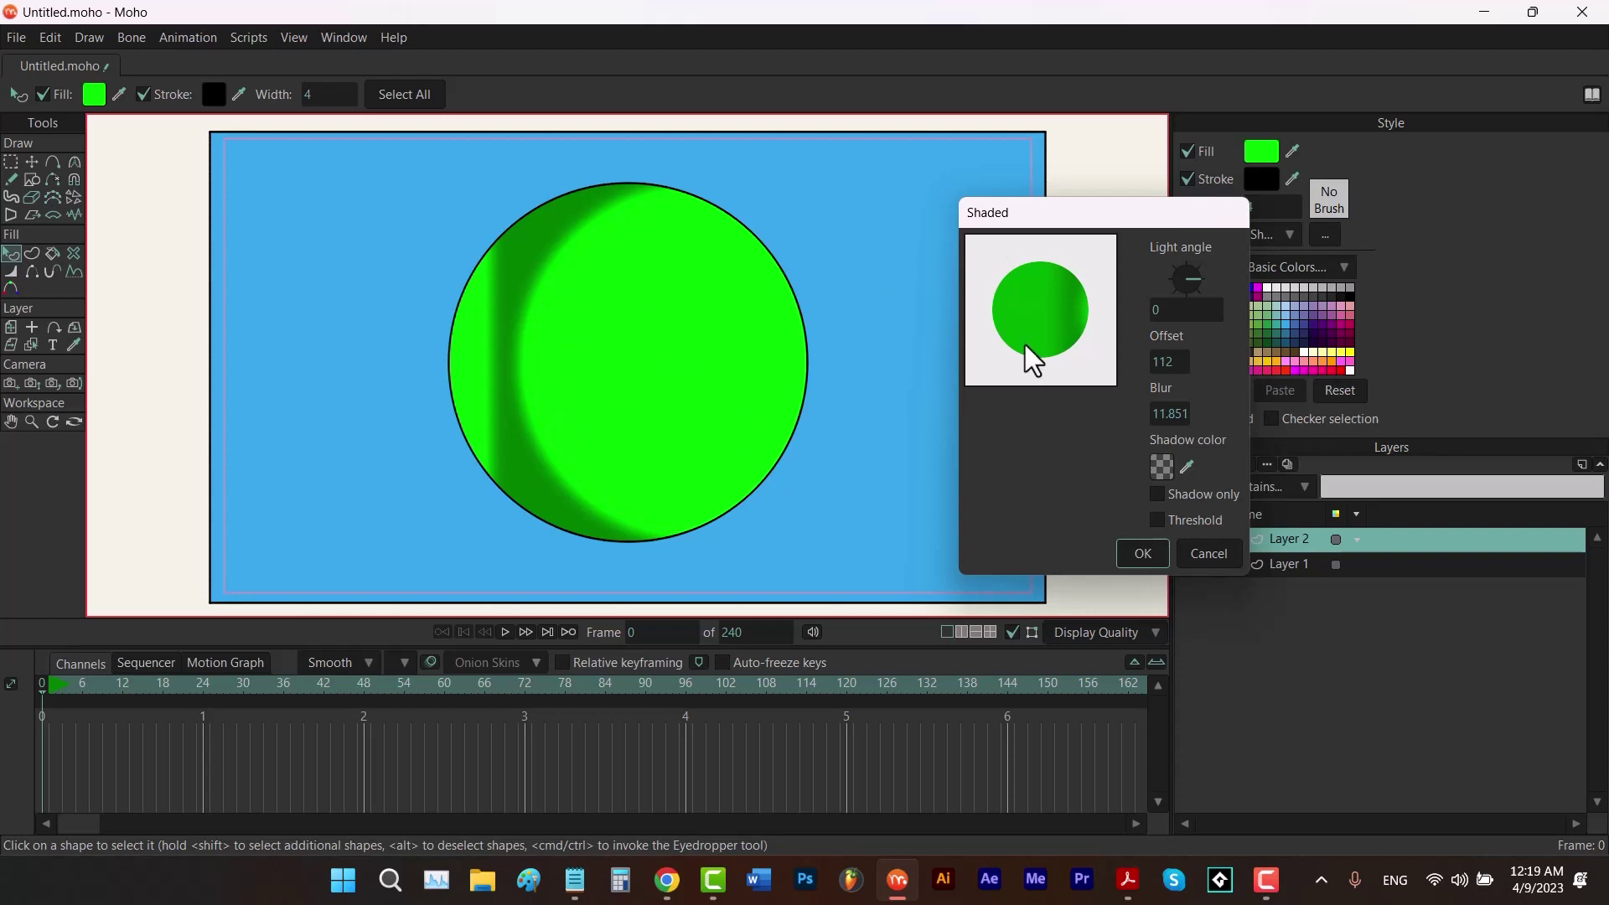
click(1141, 553)
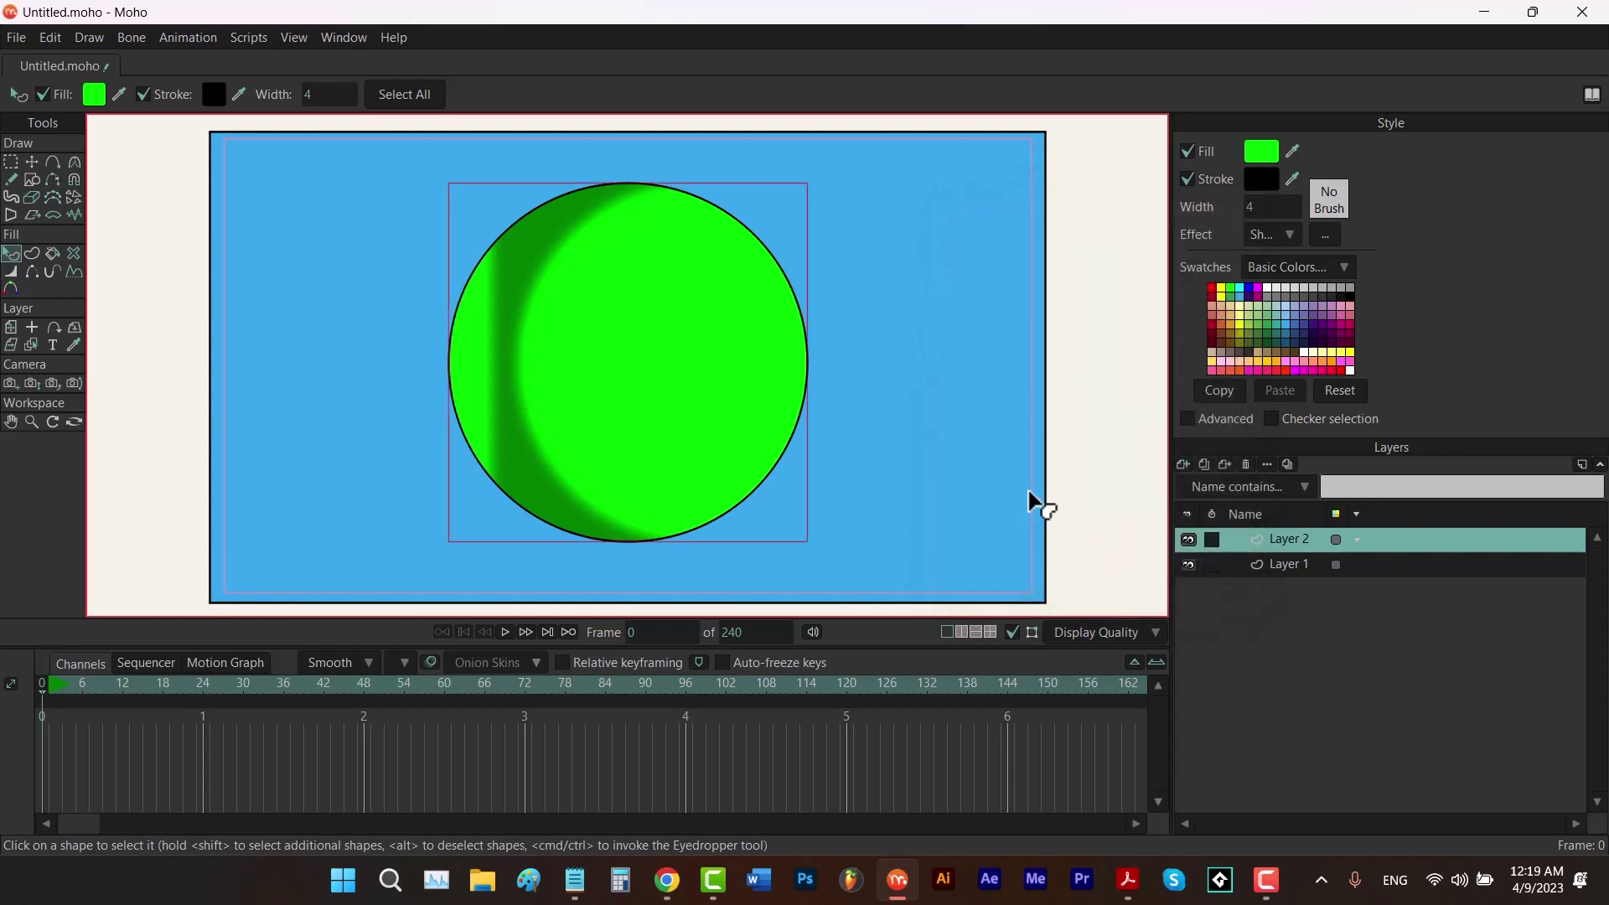
key(ctrl+r)
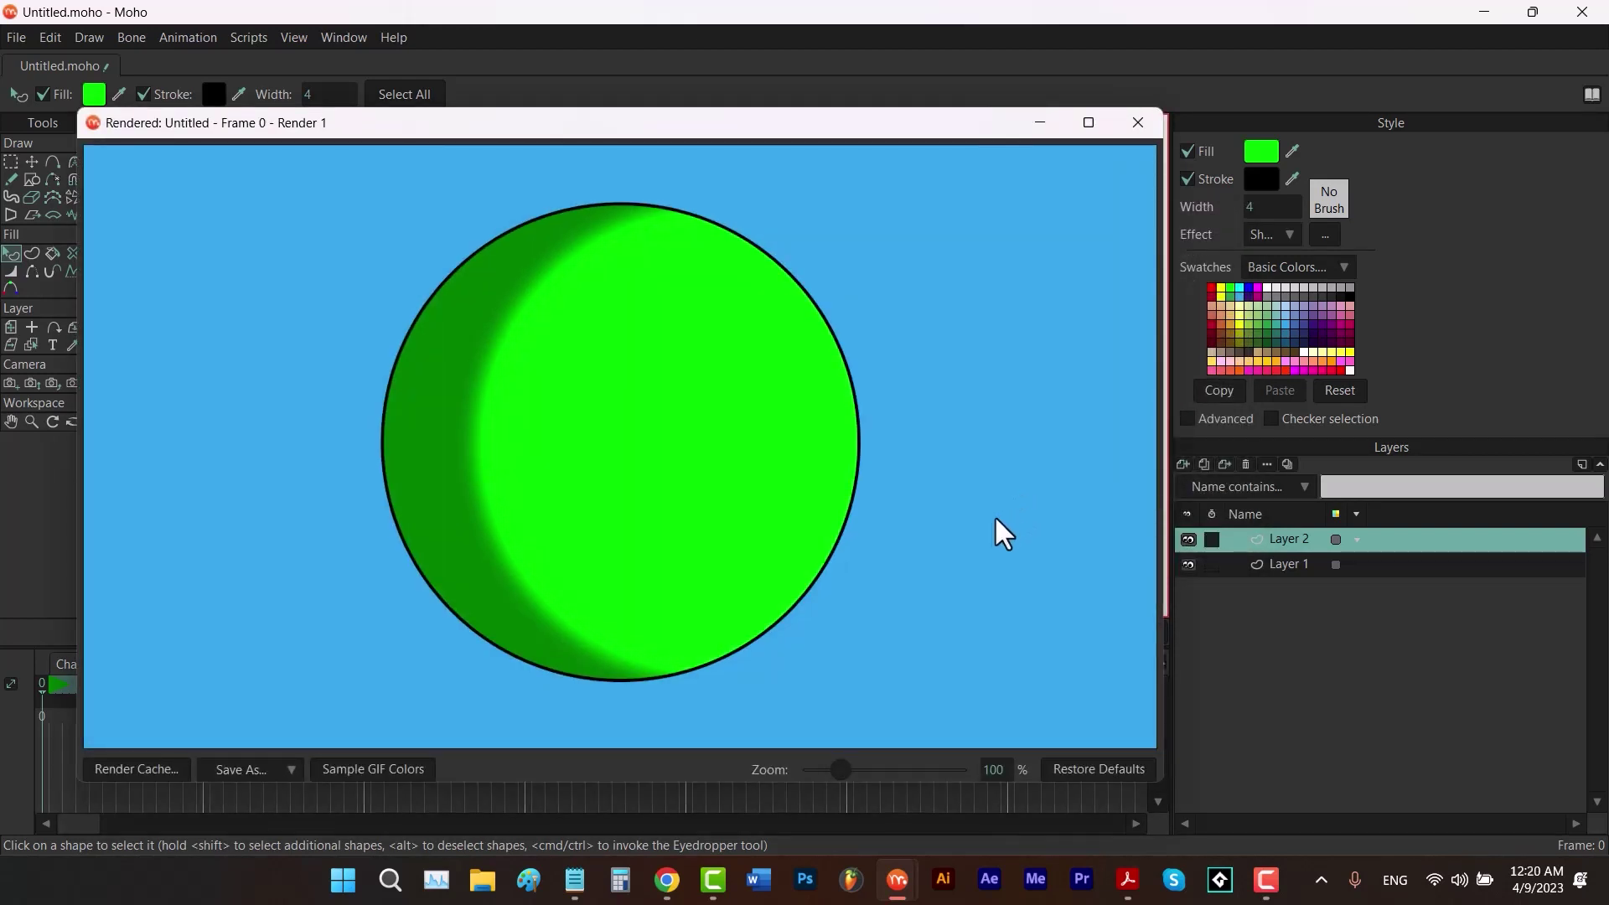
click(1138, 122)
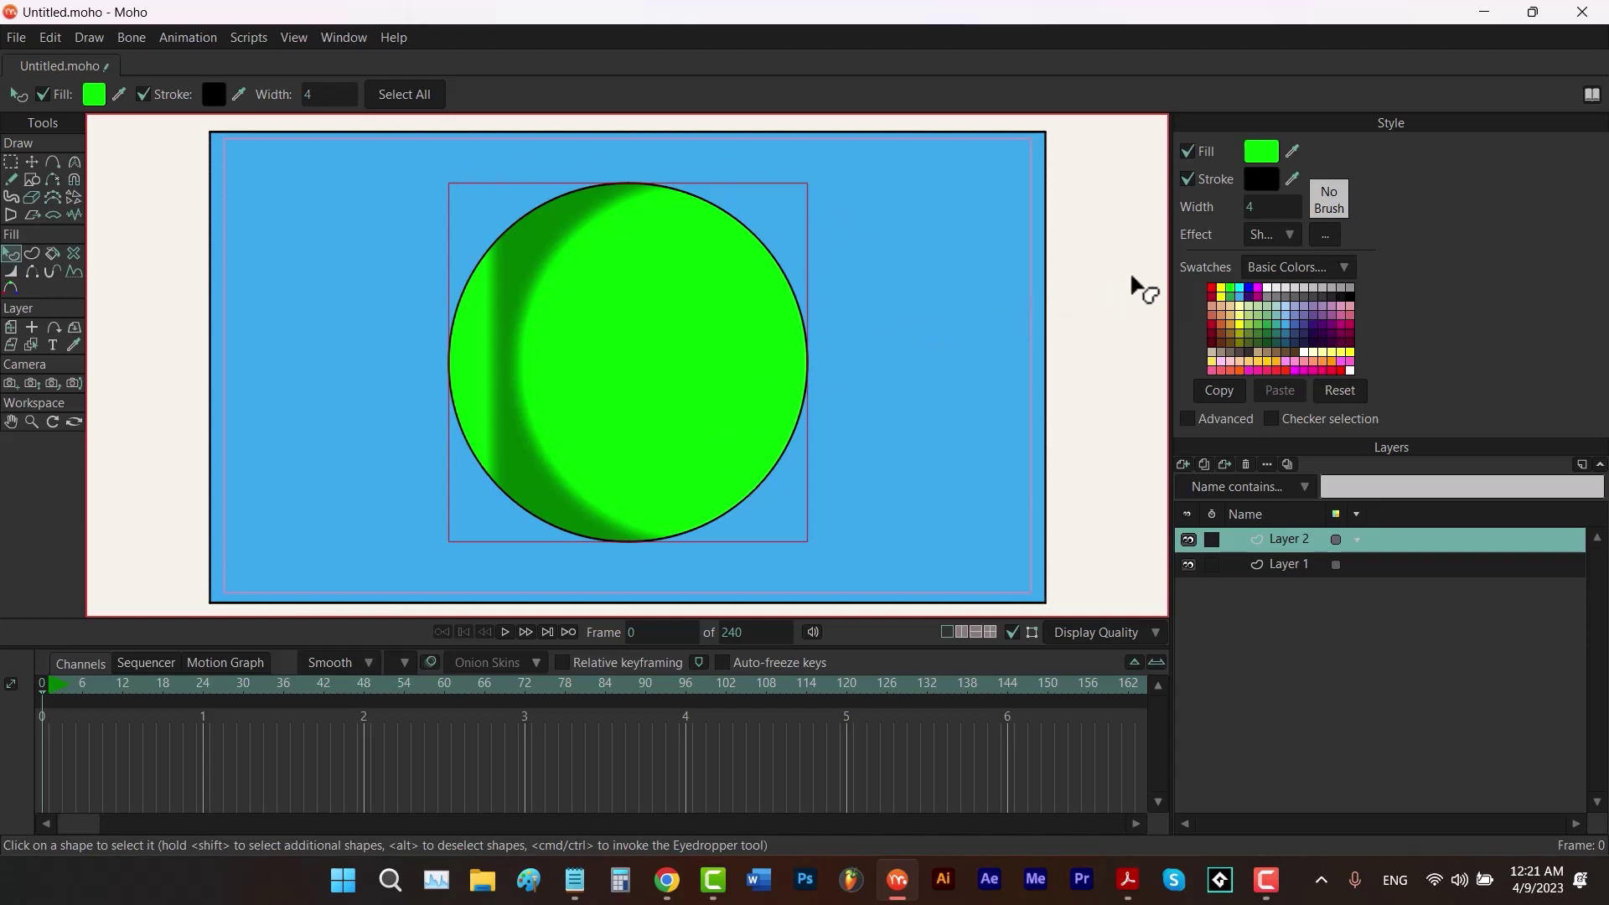
Reopen the Shaded settings and try blur values, setting 0 and then raising it.
click(1325, 236)
double_click(877, 471)
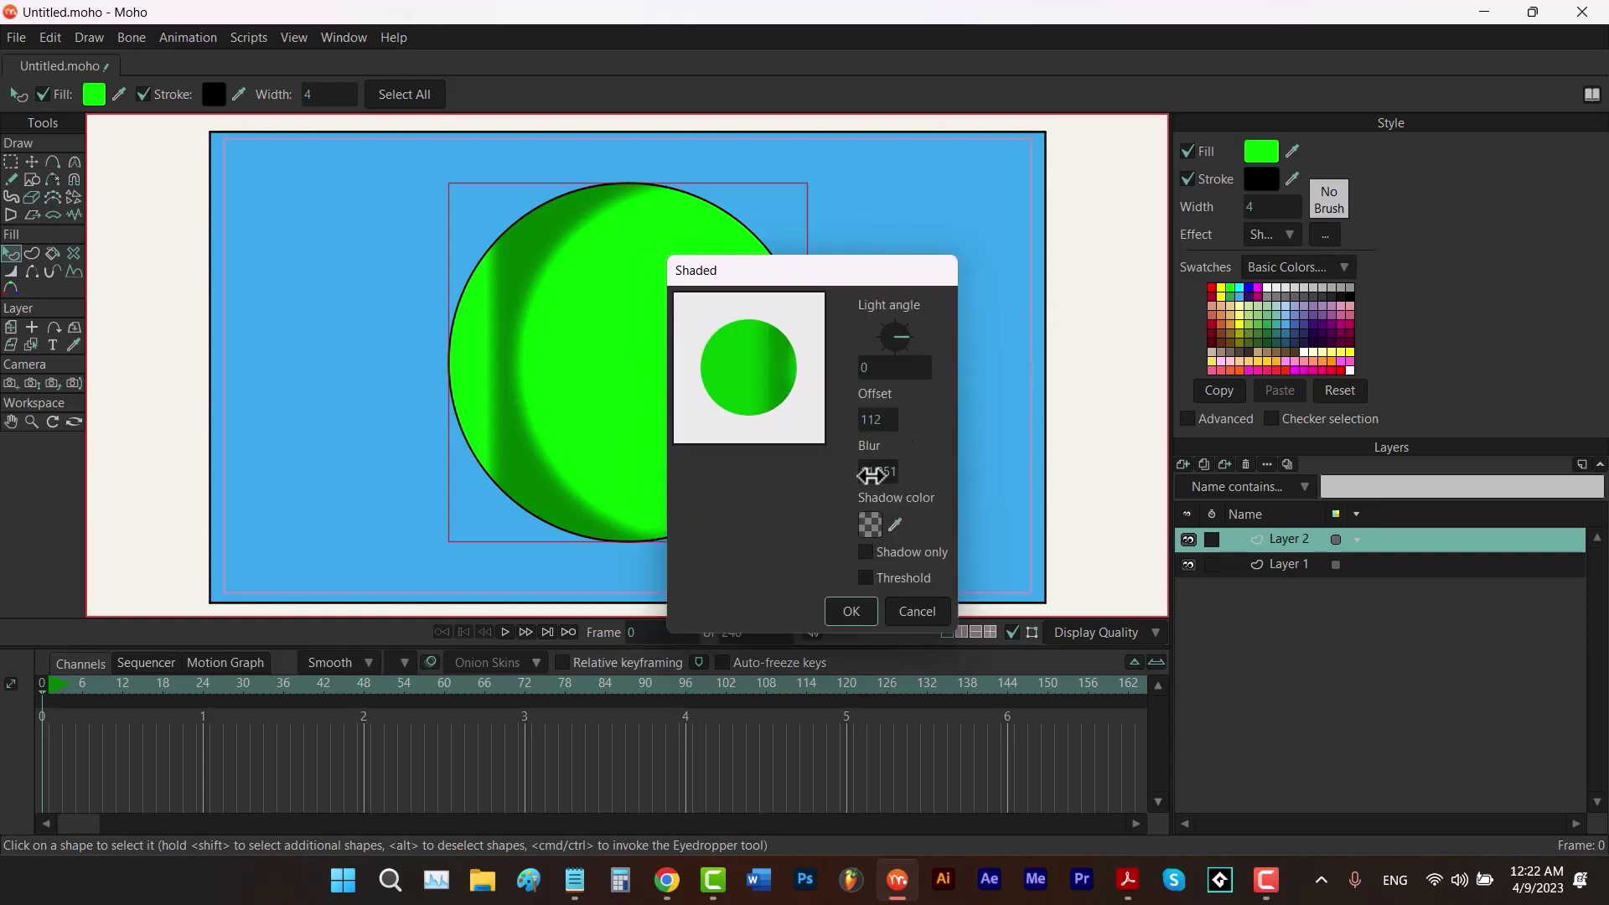
text(0)
click(948, 477)
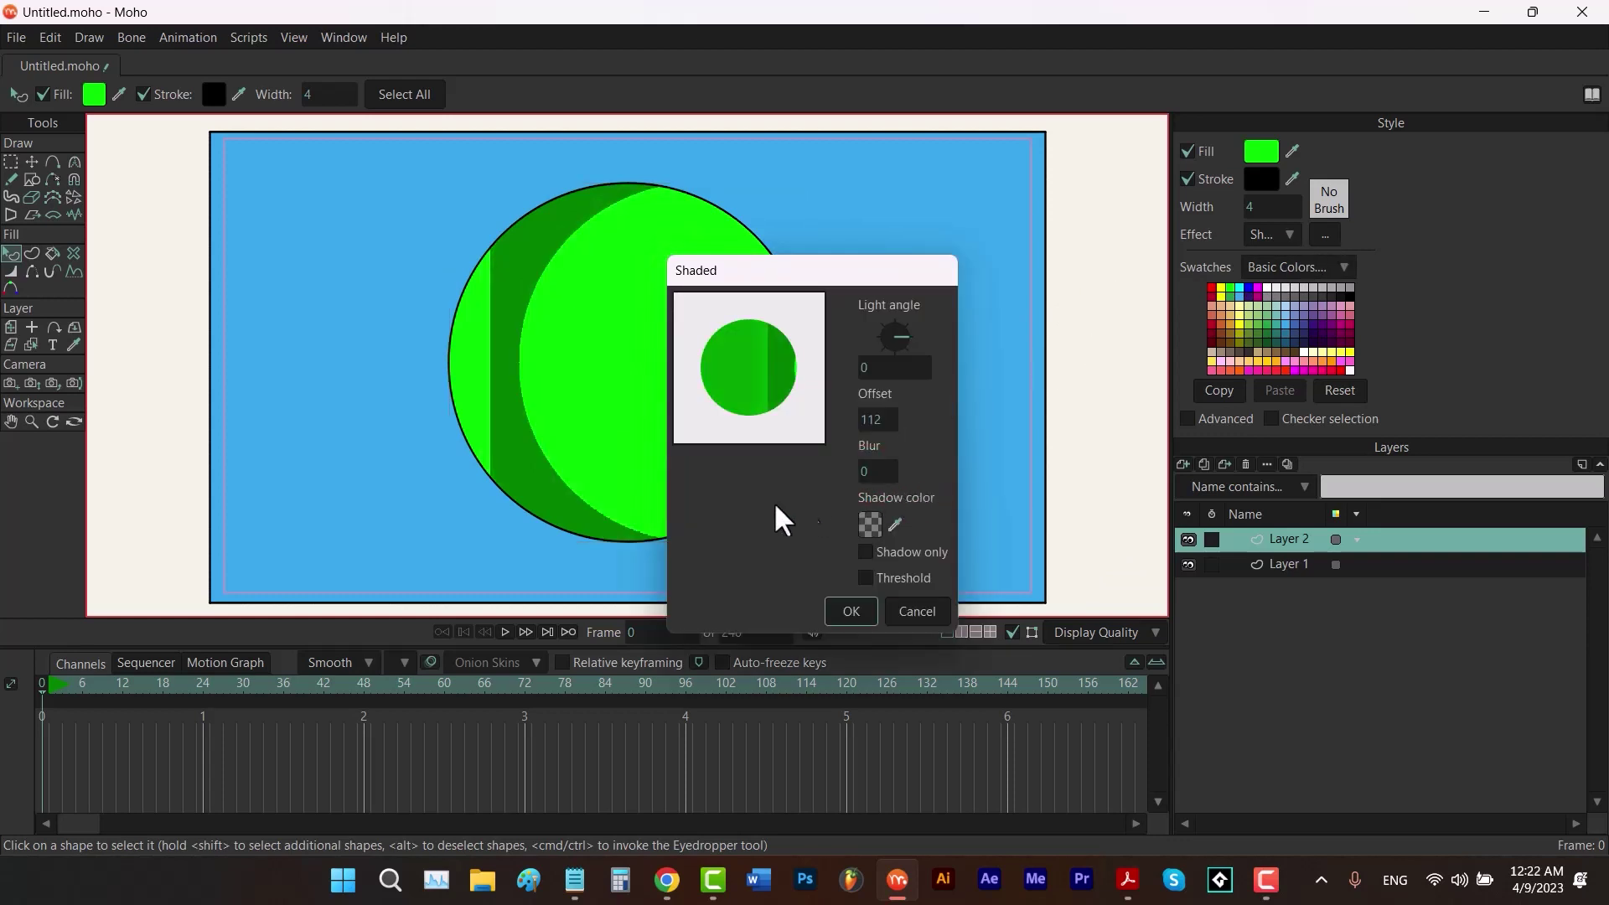
mouse_move(875, 471)
mouse_down()
mouse_move(1067, 480)
mouse_move(959, 485)
mouse_up()
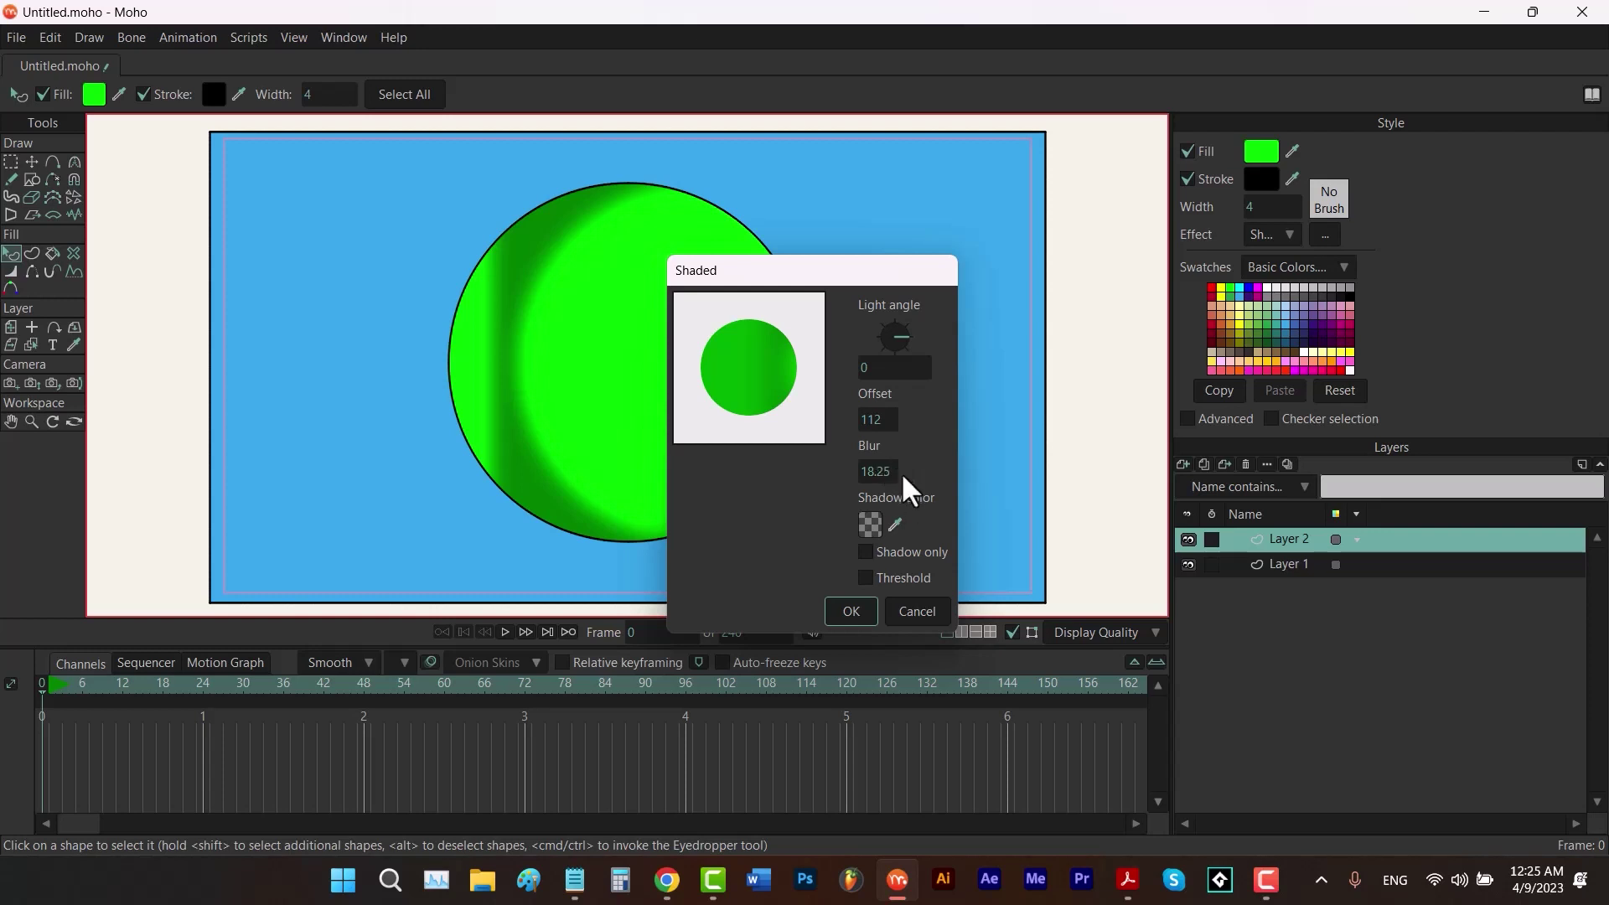
Set the shadow colour to white (FFFFFF) with blur 0 and confirm the Shaded settings.
click(868, 523)
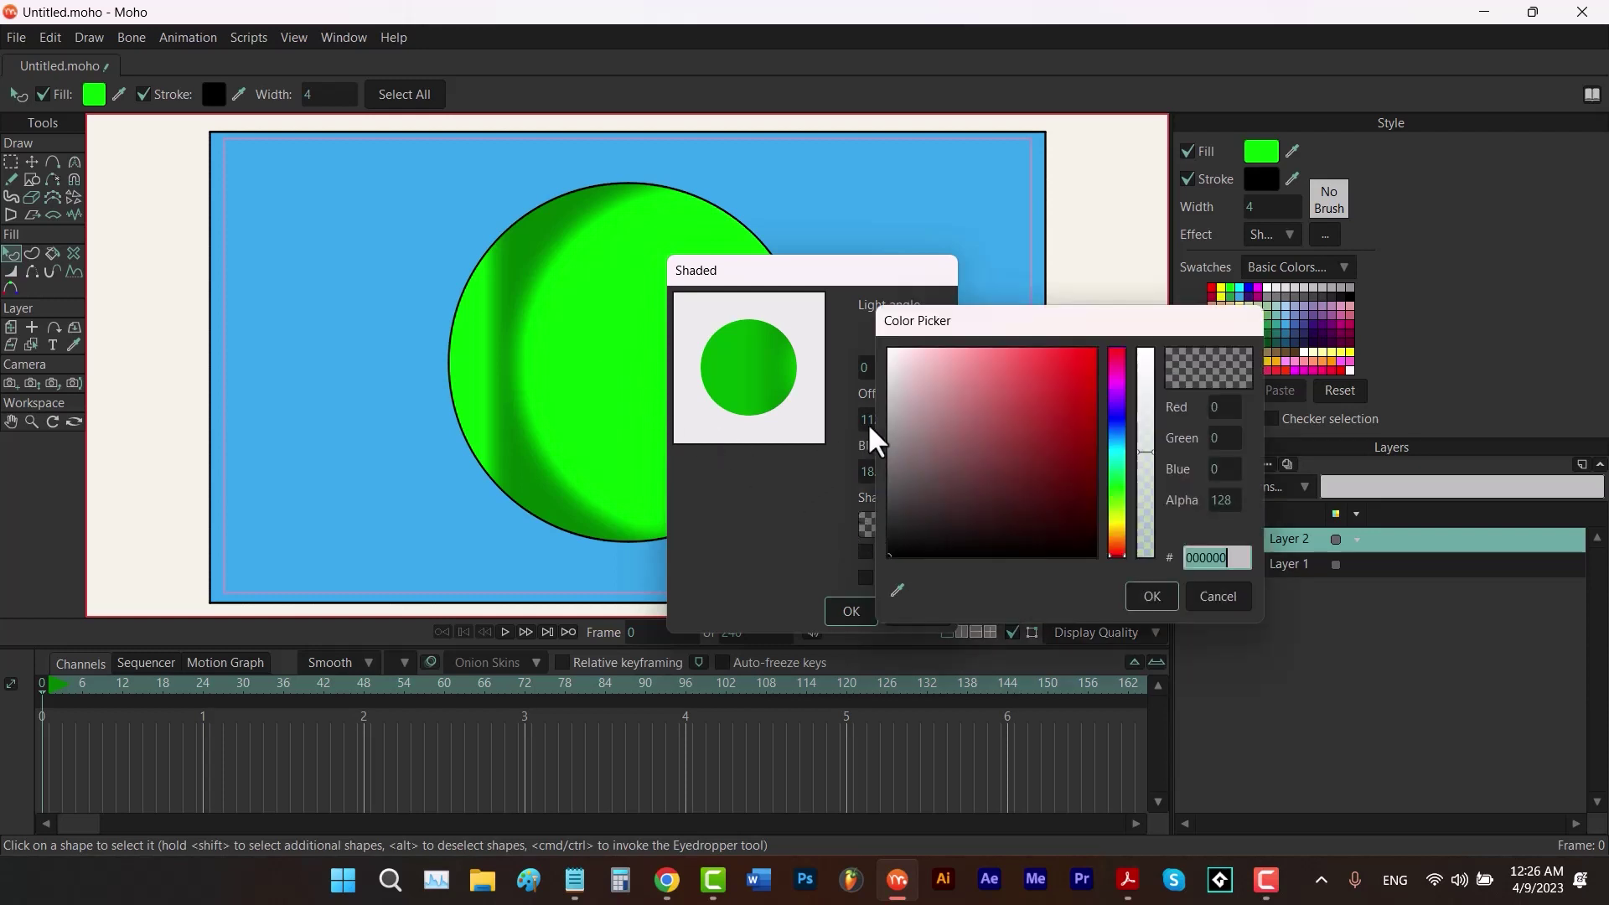
click(891, 350)
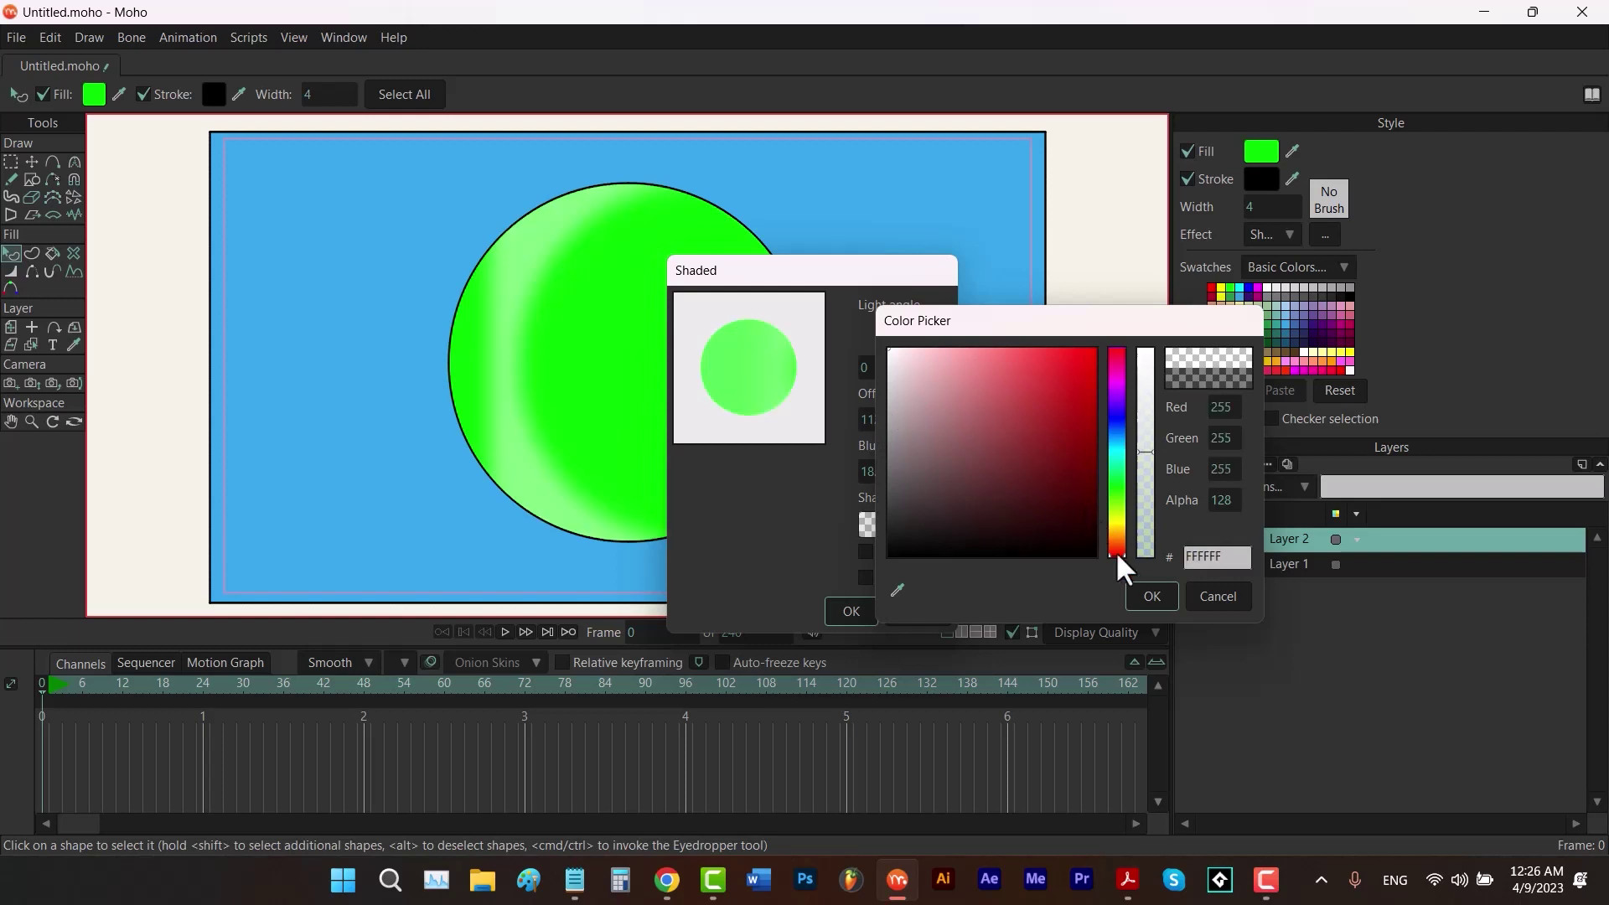
click(1138, 589)
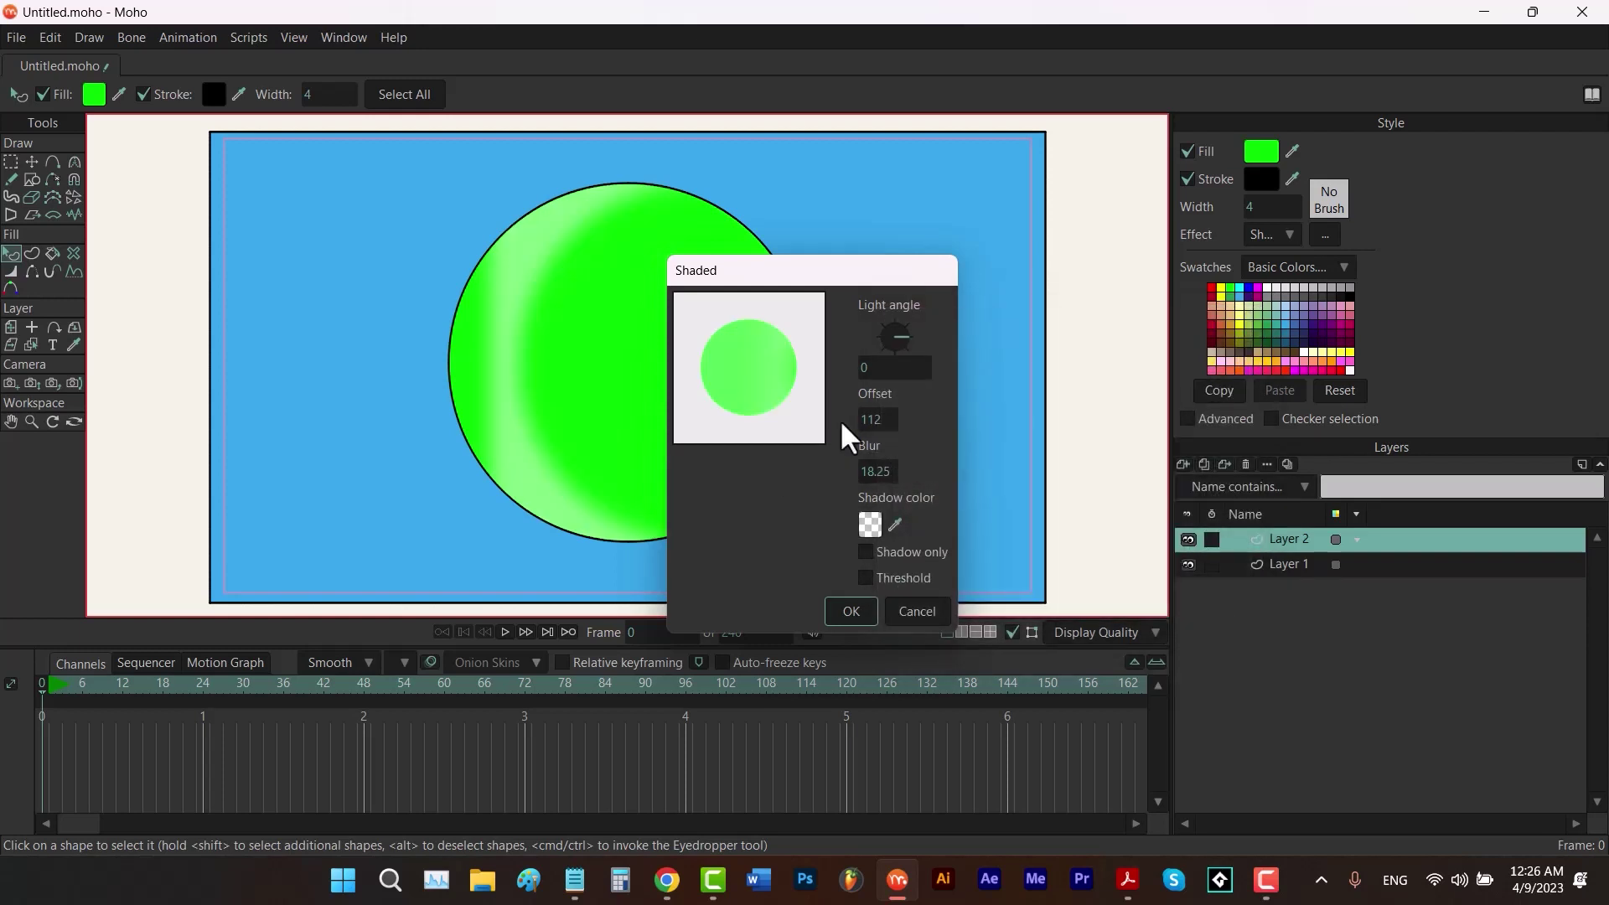
double_click(884, 471)
text(0)
key(Return)
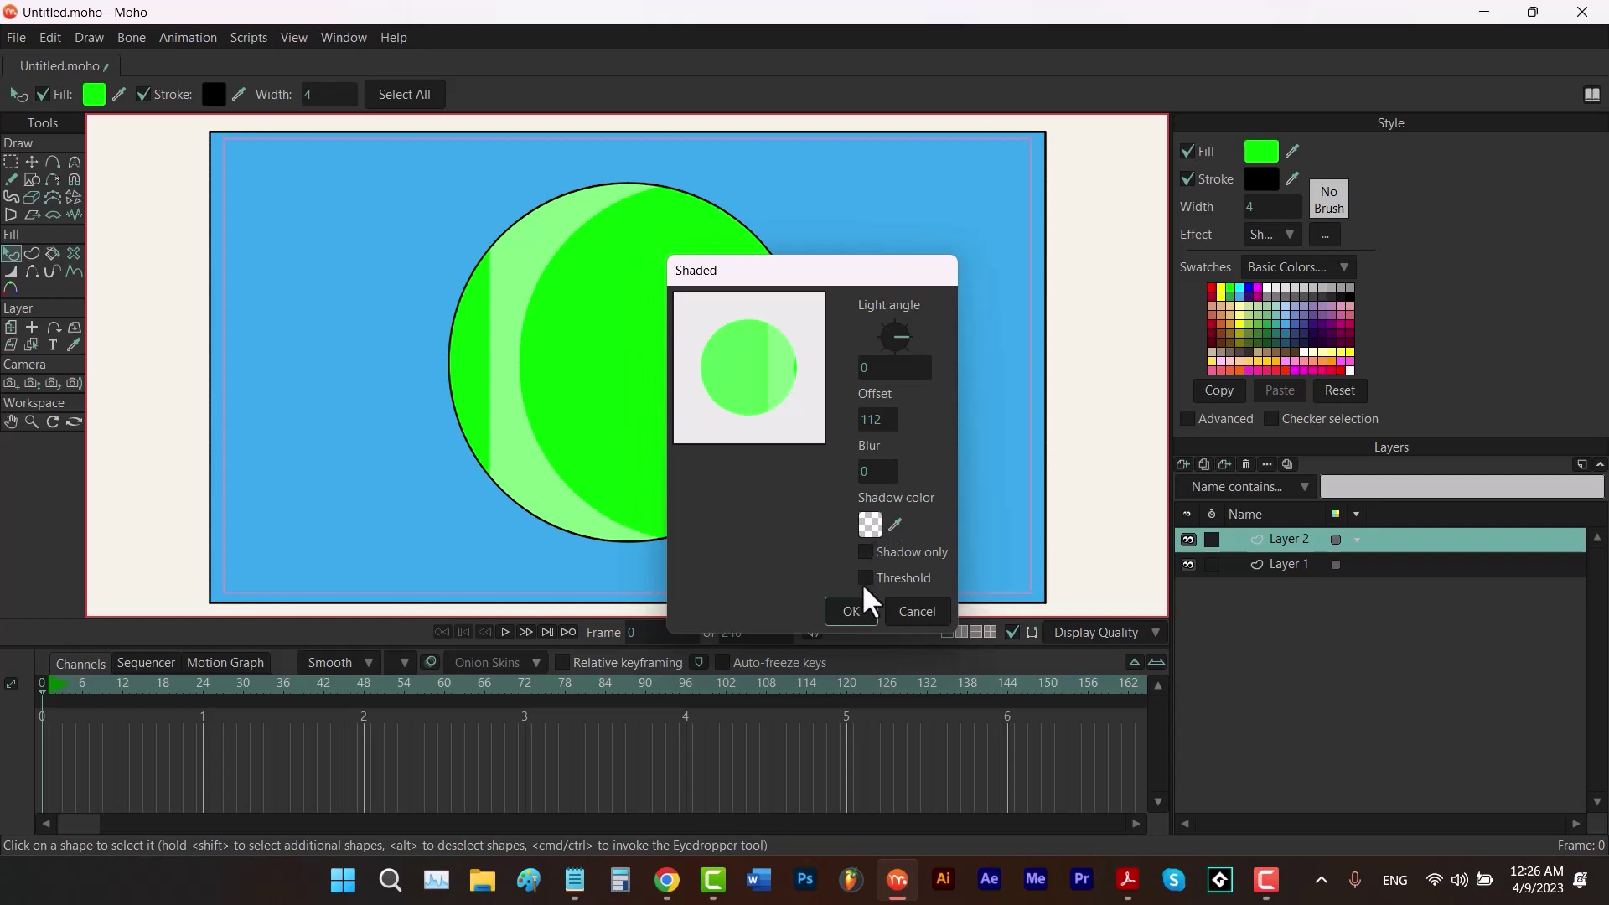
click(853, 609)
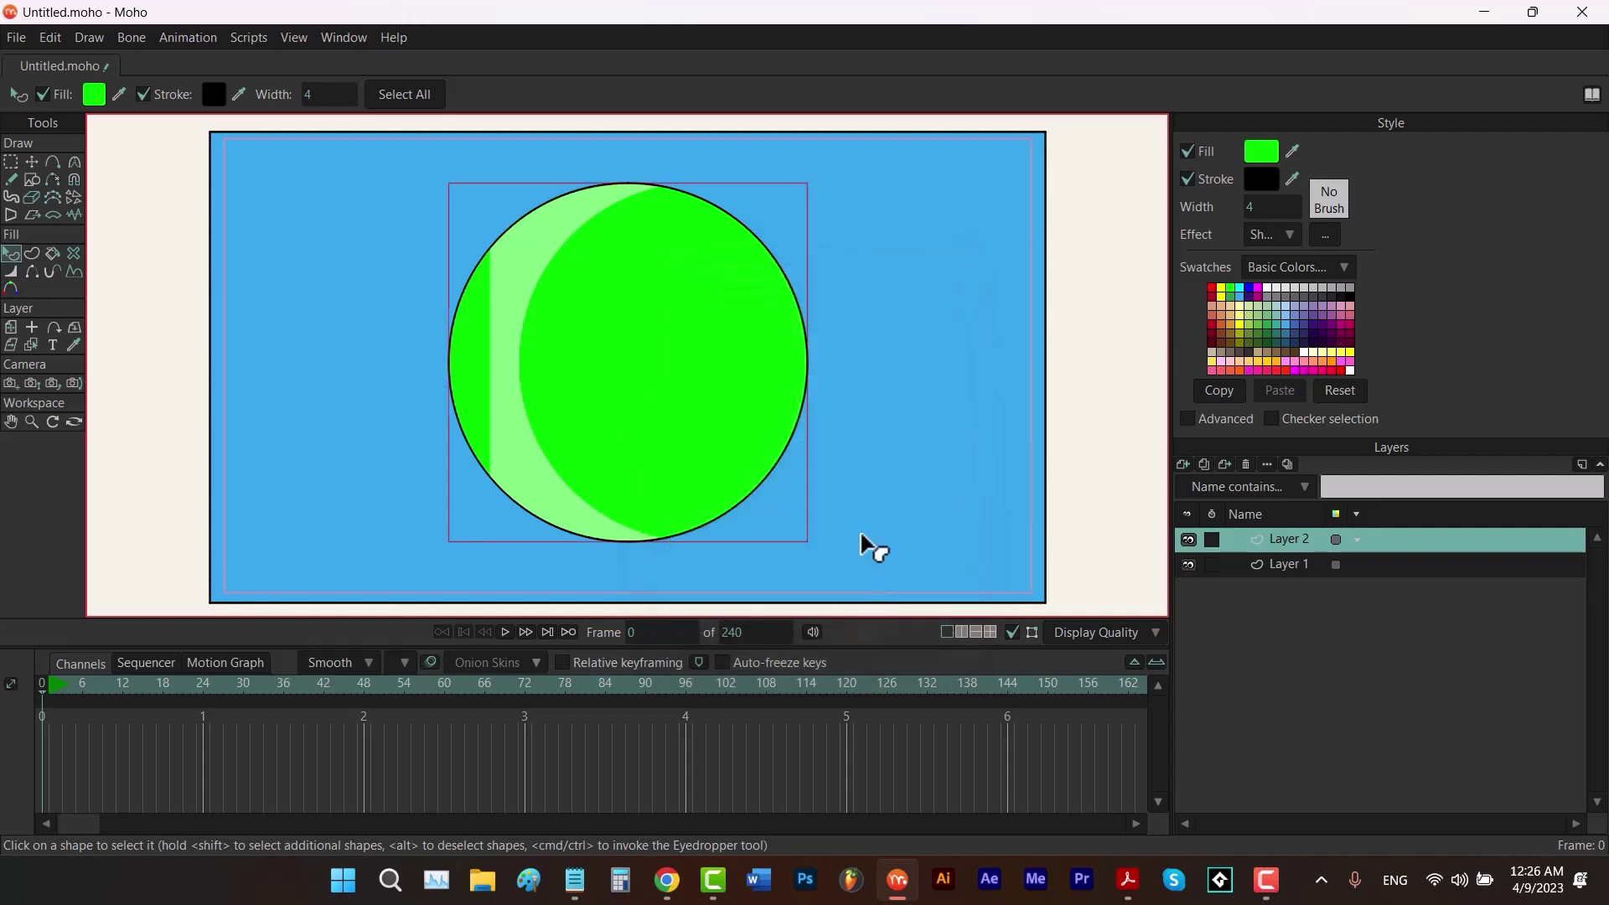
Preview a render of the white crescent and reopen the Shaded settings.
key(ctrl+r)
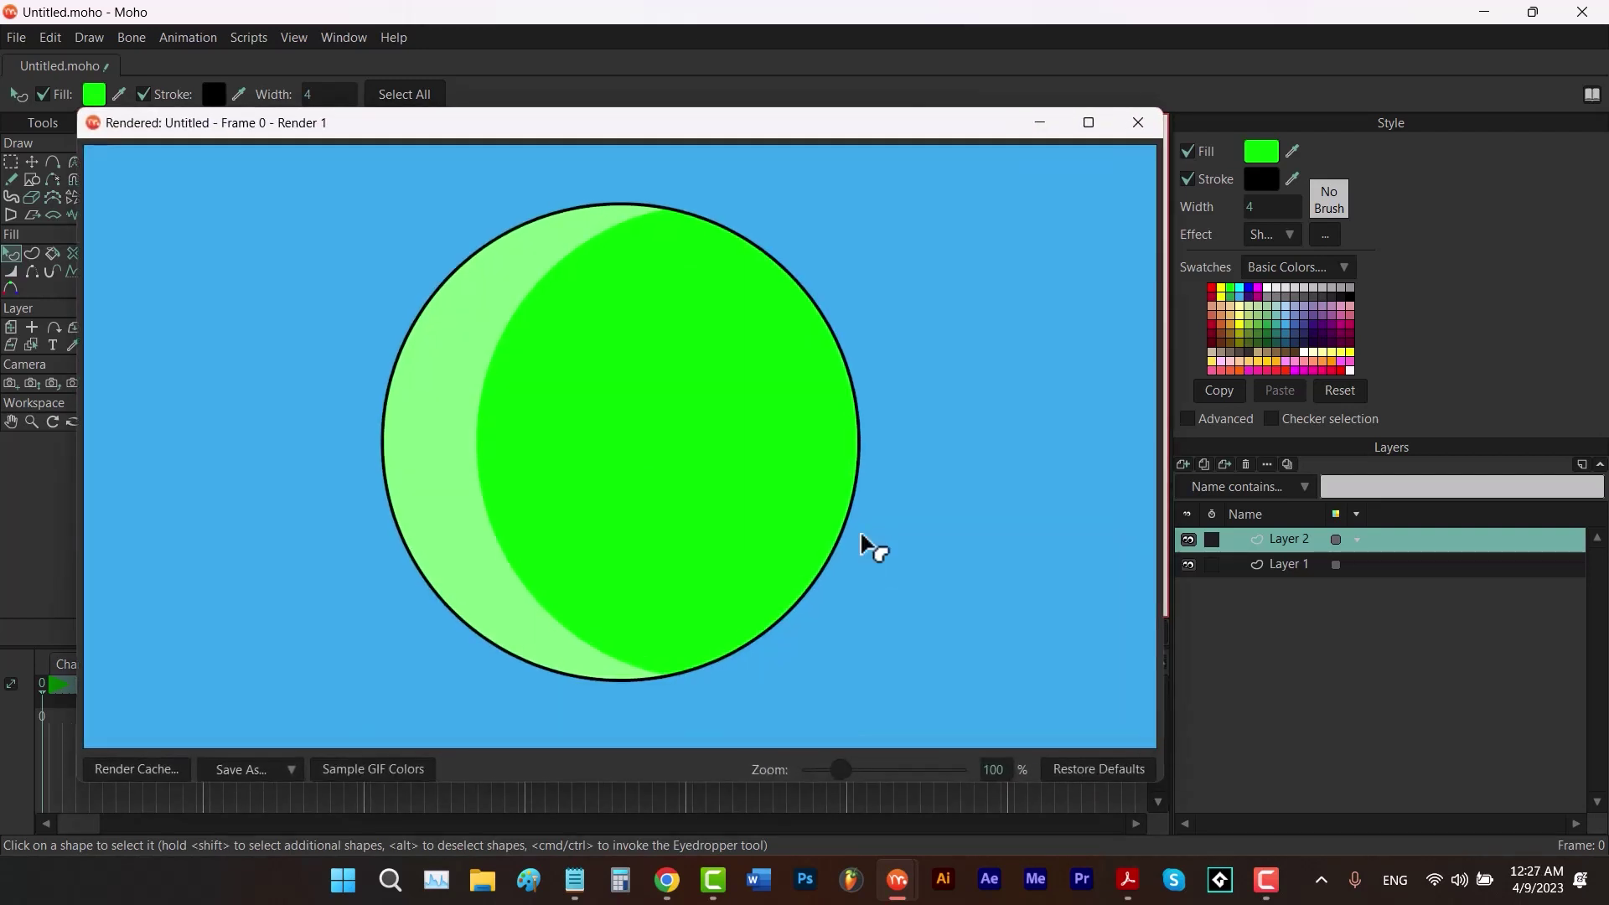
click(1138, 122)
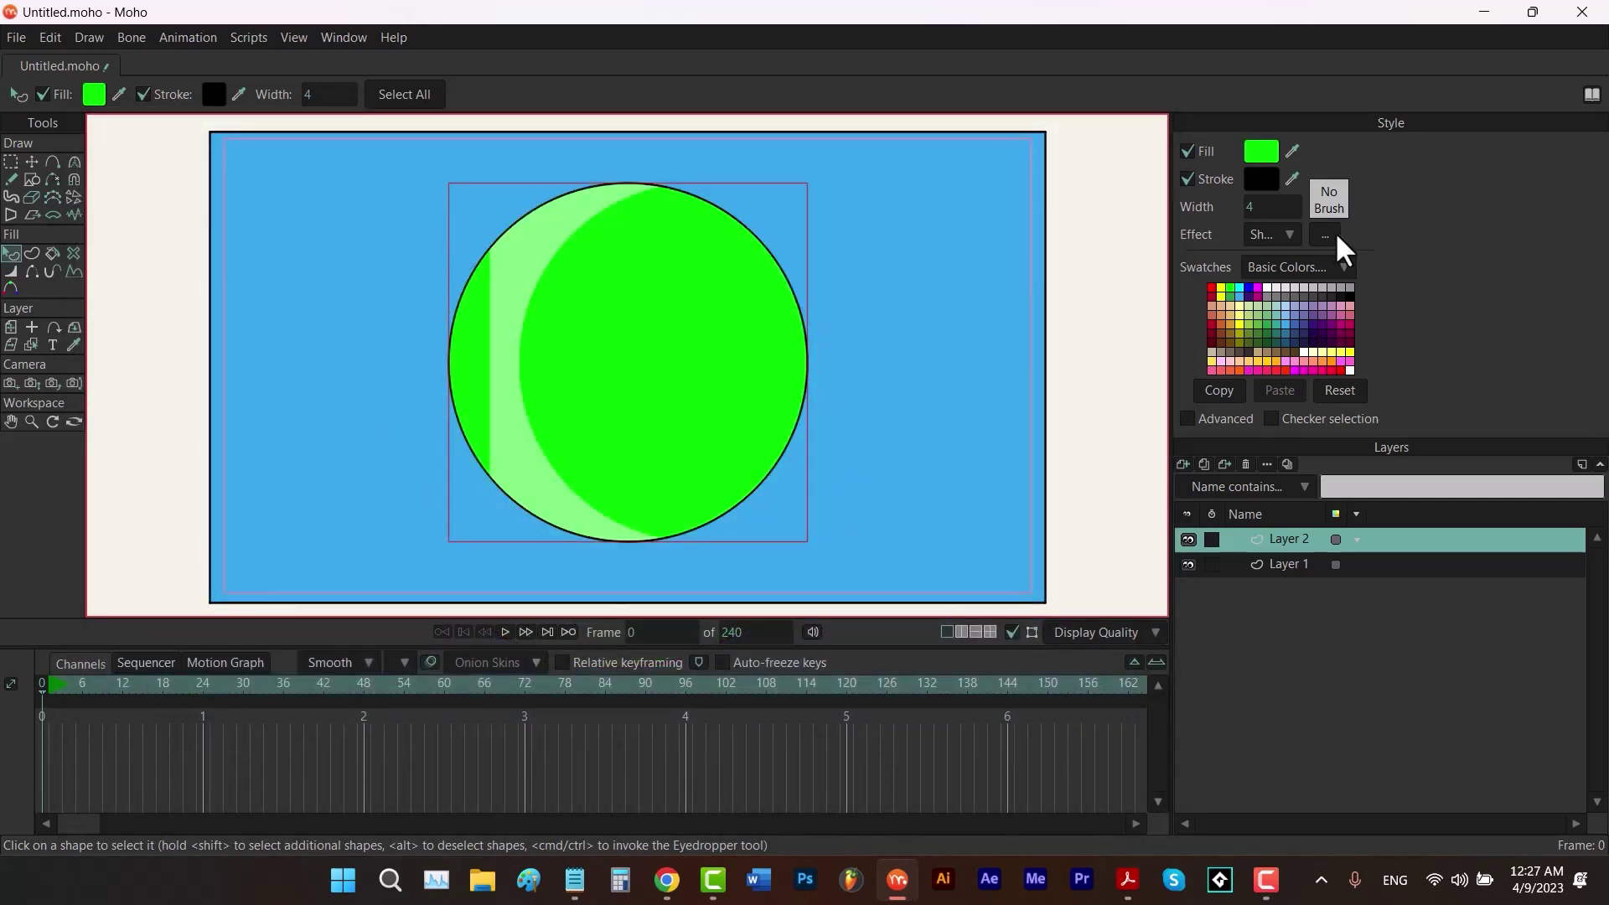
click(1334, 238)
Change the shadow to a dark colour and enable shadow-only for the Shaded effect.
click(870, 522)
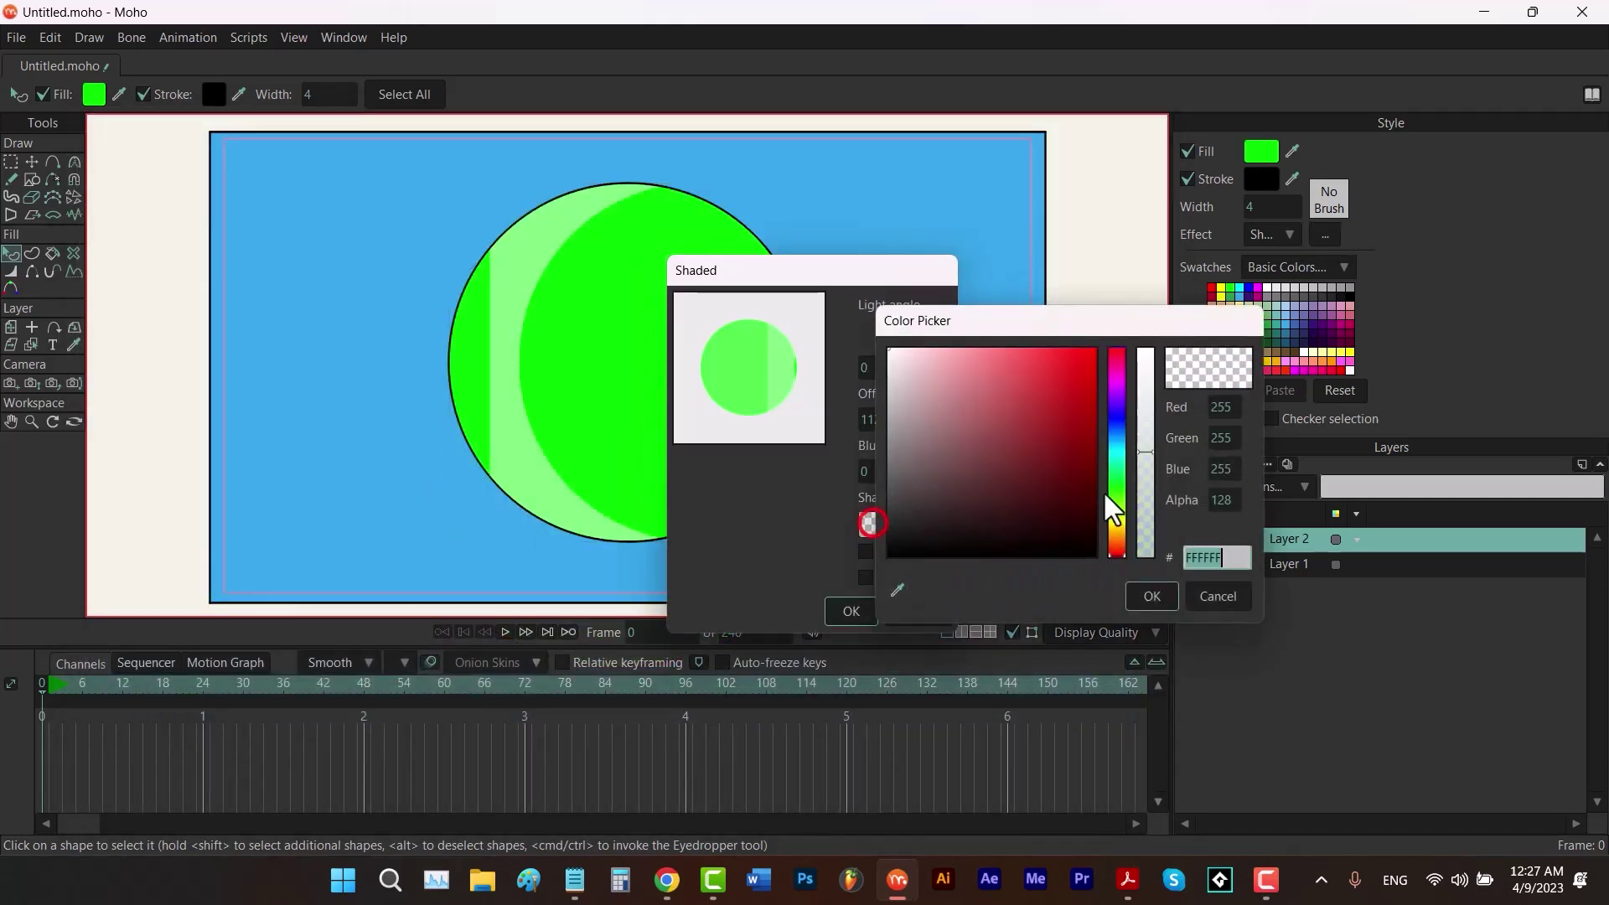
click(933, 521)
click(1151, 595)
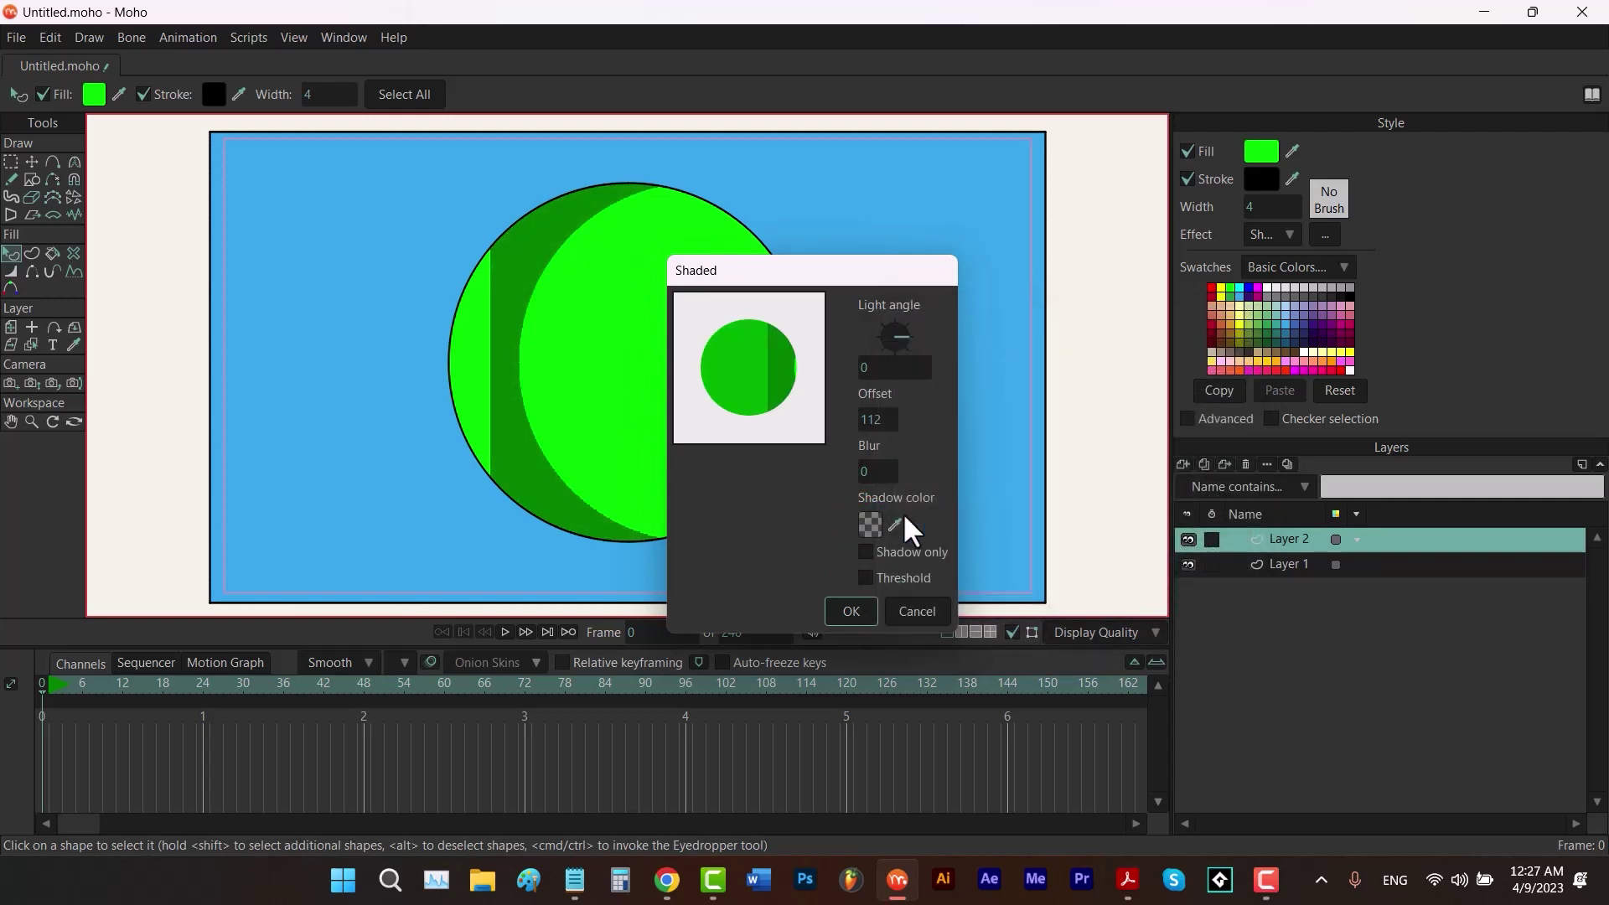
click(866, 551)
click(851, 611)
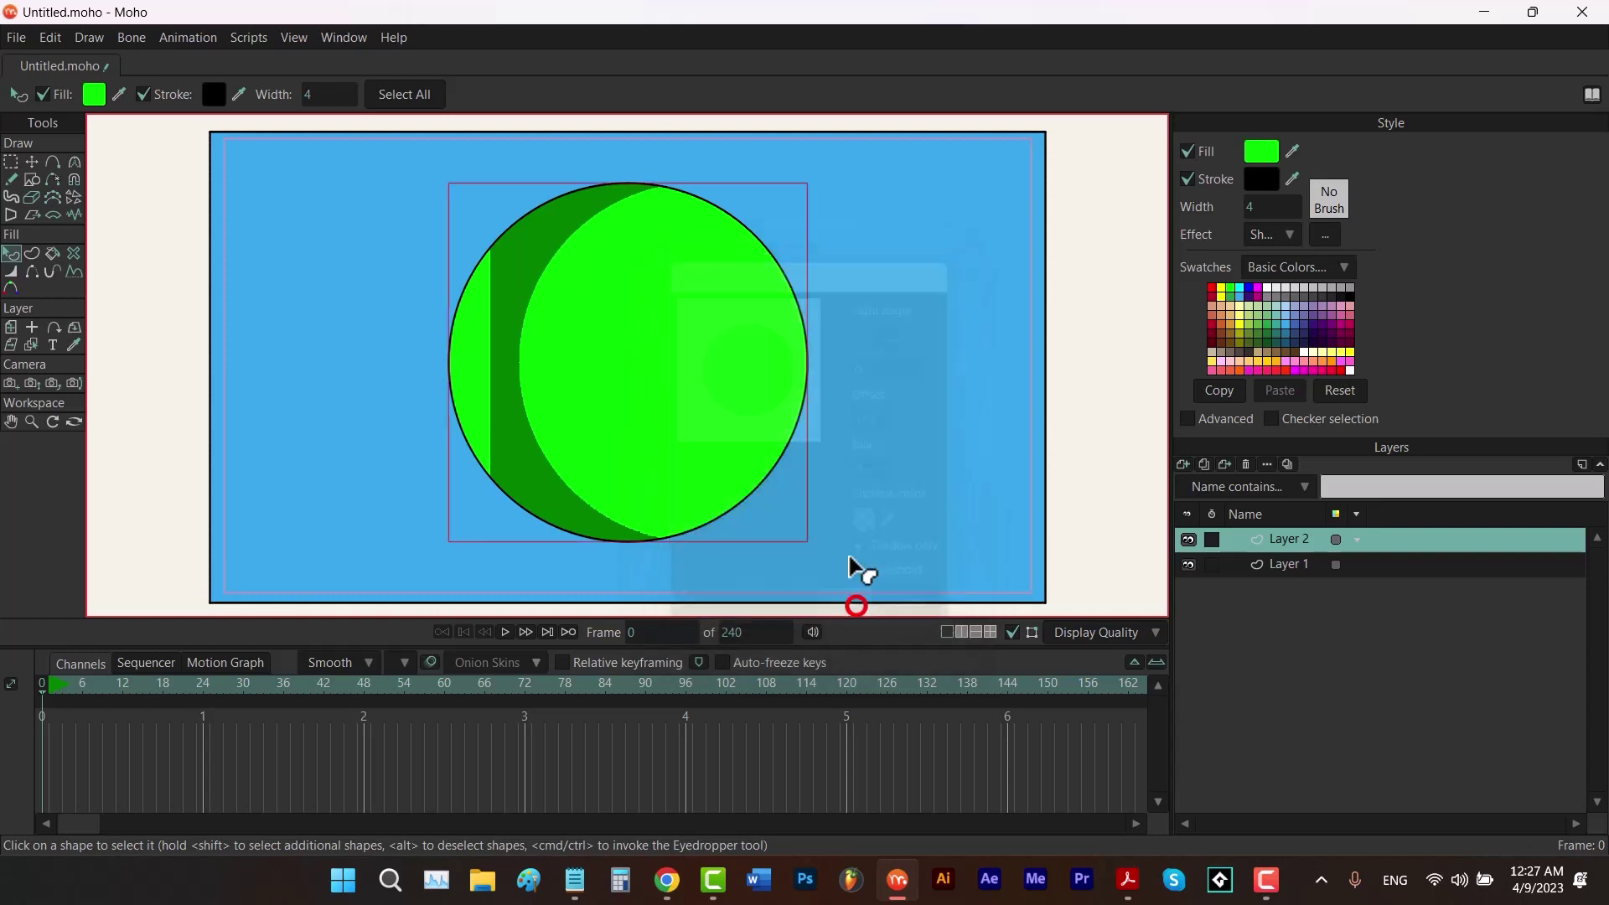
Render a preview of the dark-crescent circle, then bring its Shaded settings back up.
key(ctrl+r)
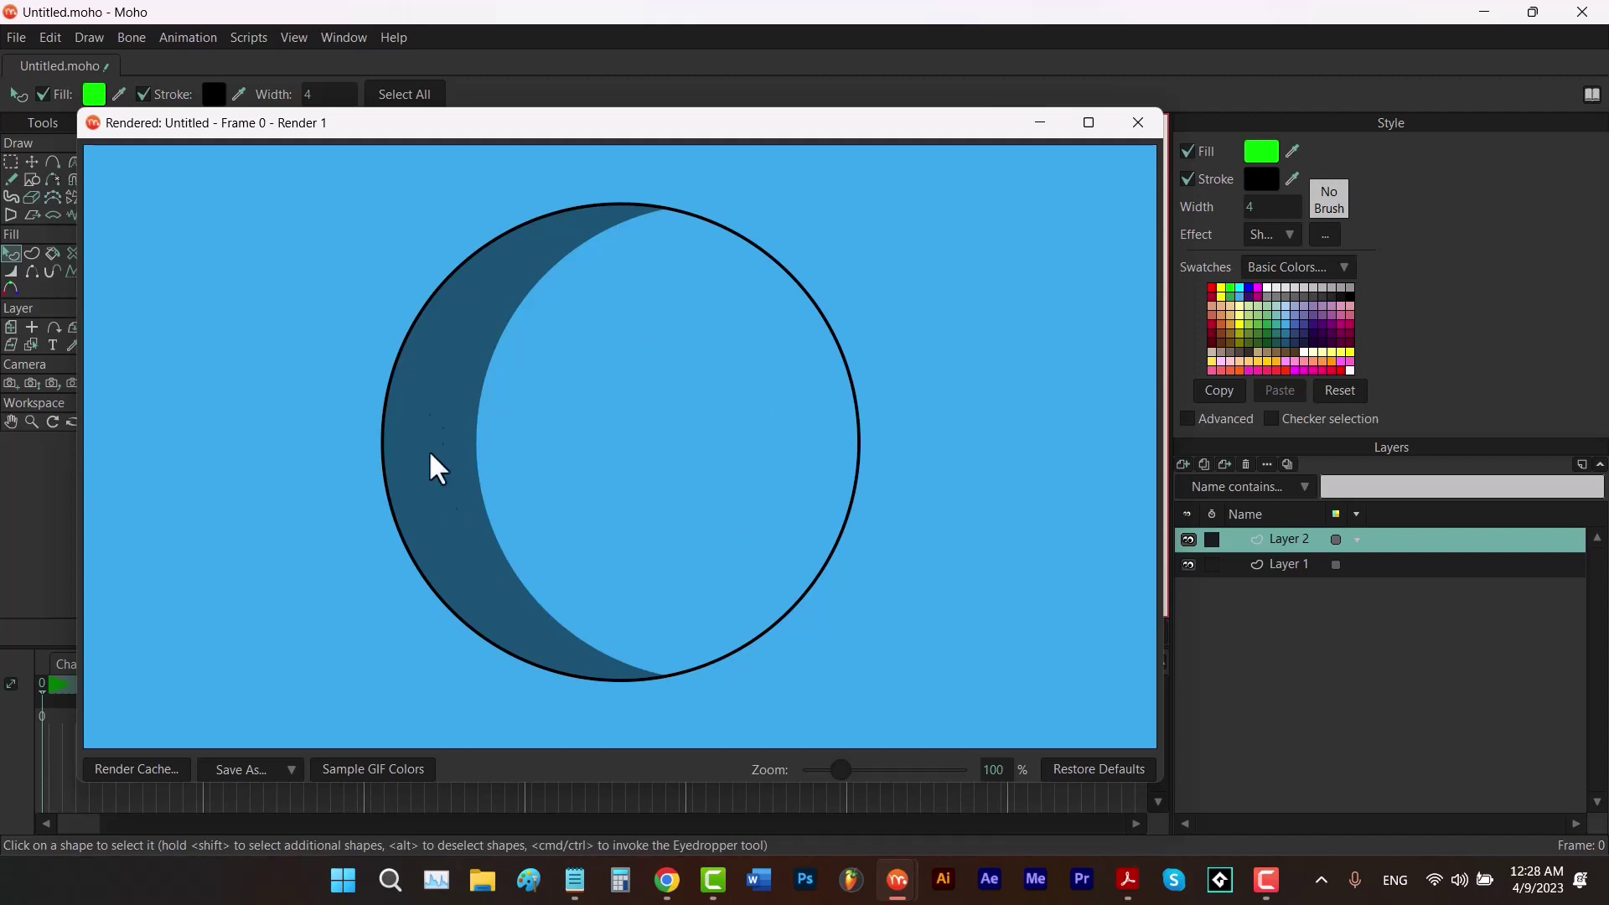
click(1137, 123)
click(1324, 235)
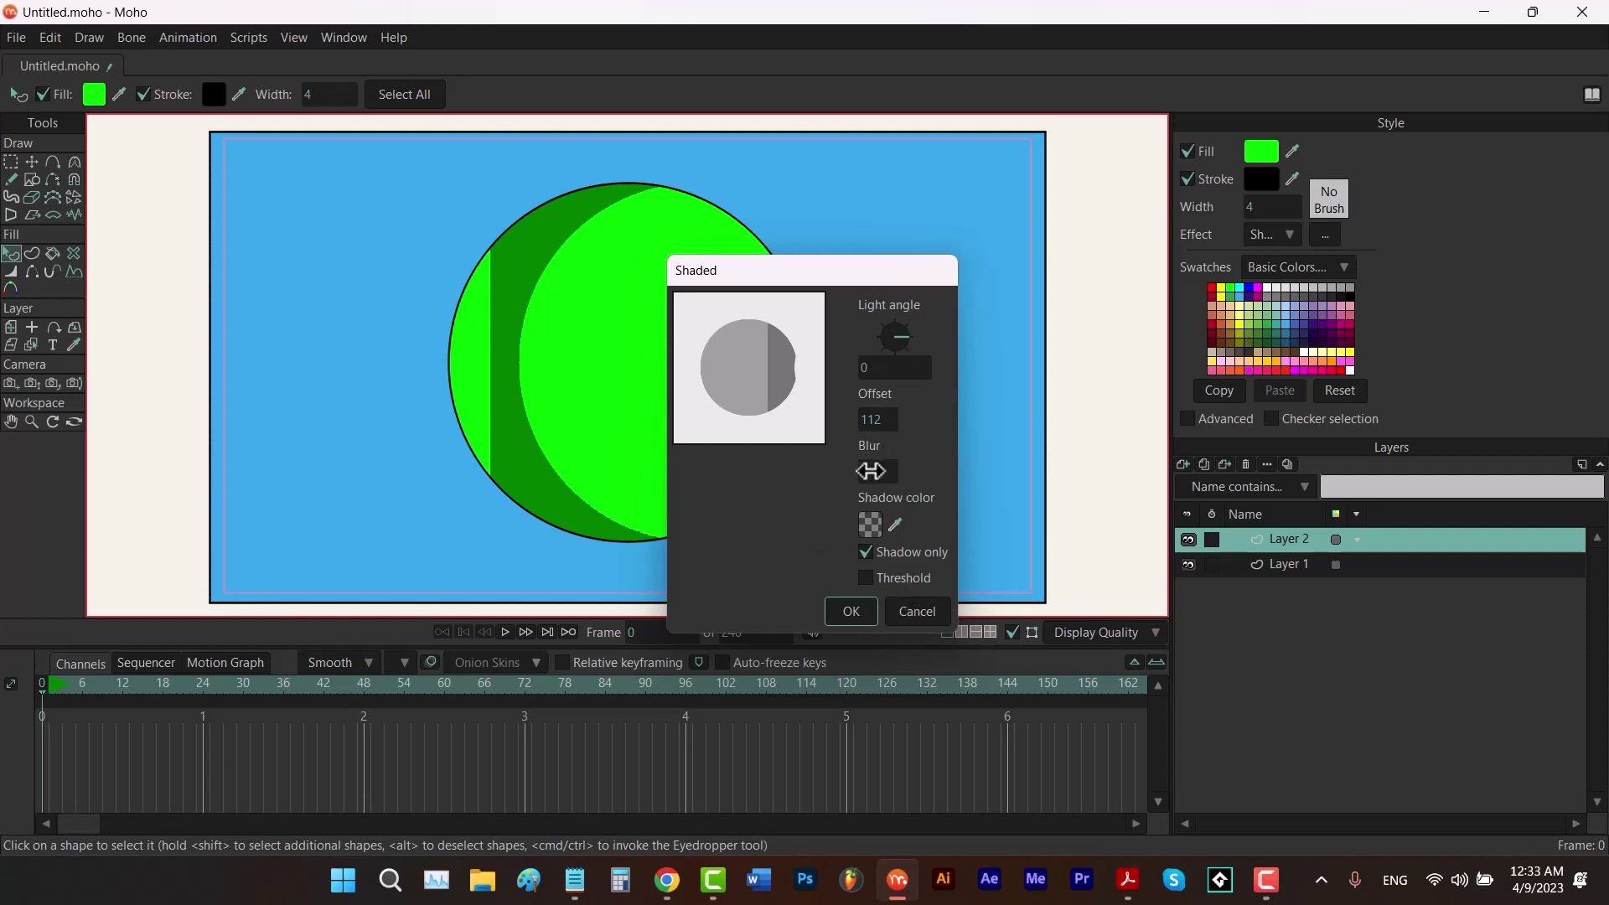
Raise the shading blur to about 37.25 and check the soft crescent in a render.
mouse_move(871, 471)
mouse_down()
mouse_move(1591, 474)
mouse_move(871, 471)
mouse_up()
click(849, 609)
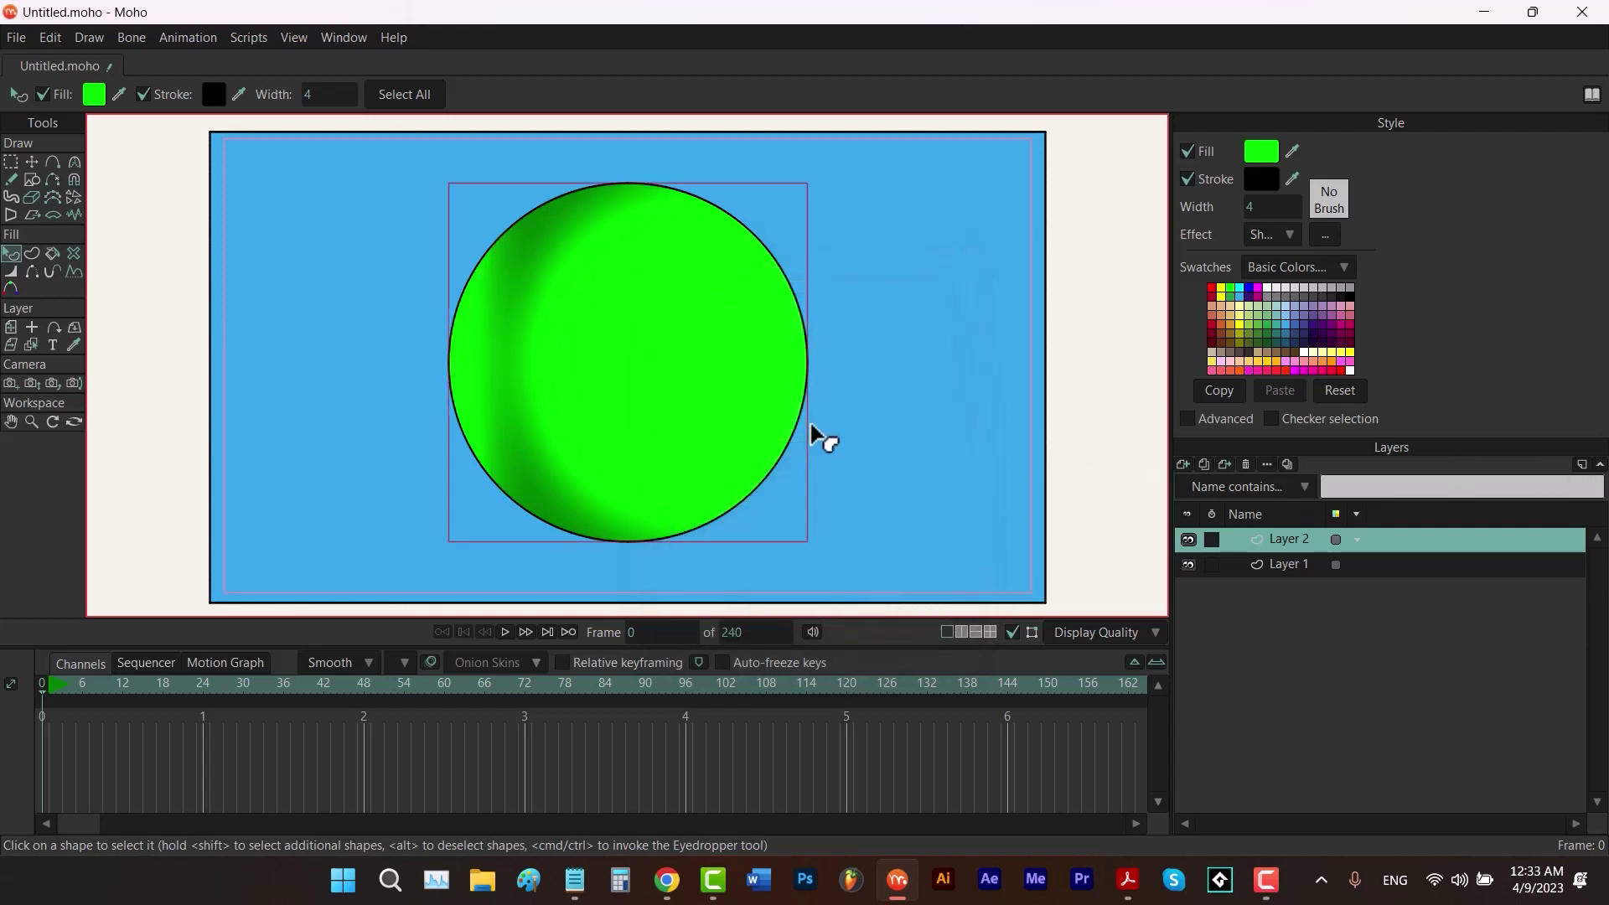
key(ctrl+r)
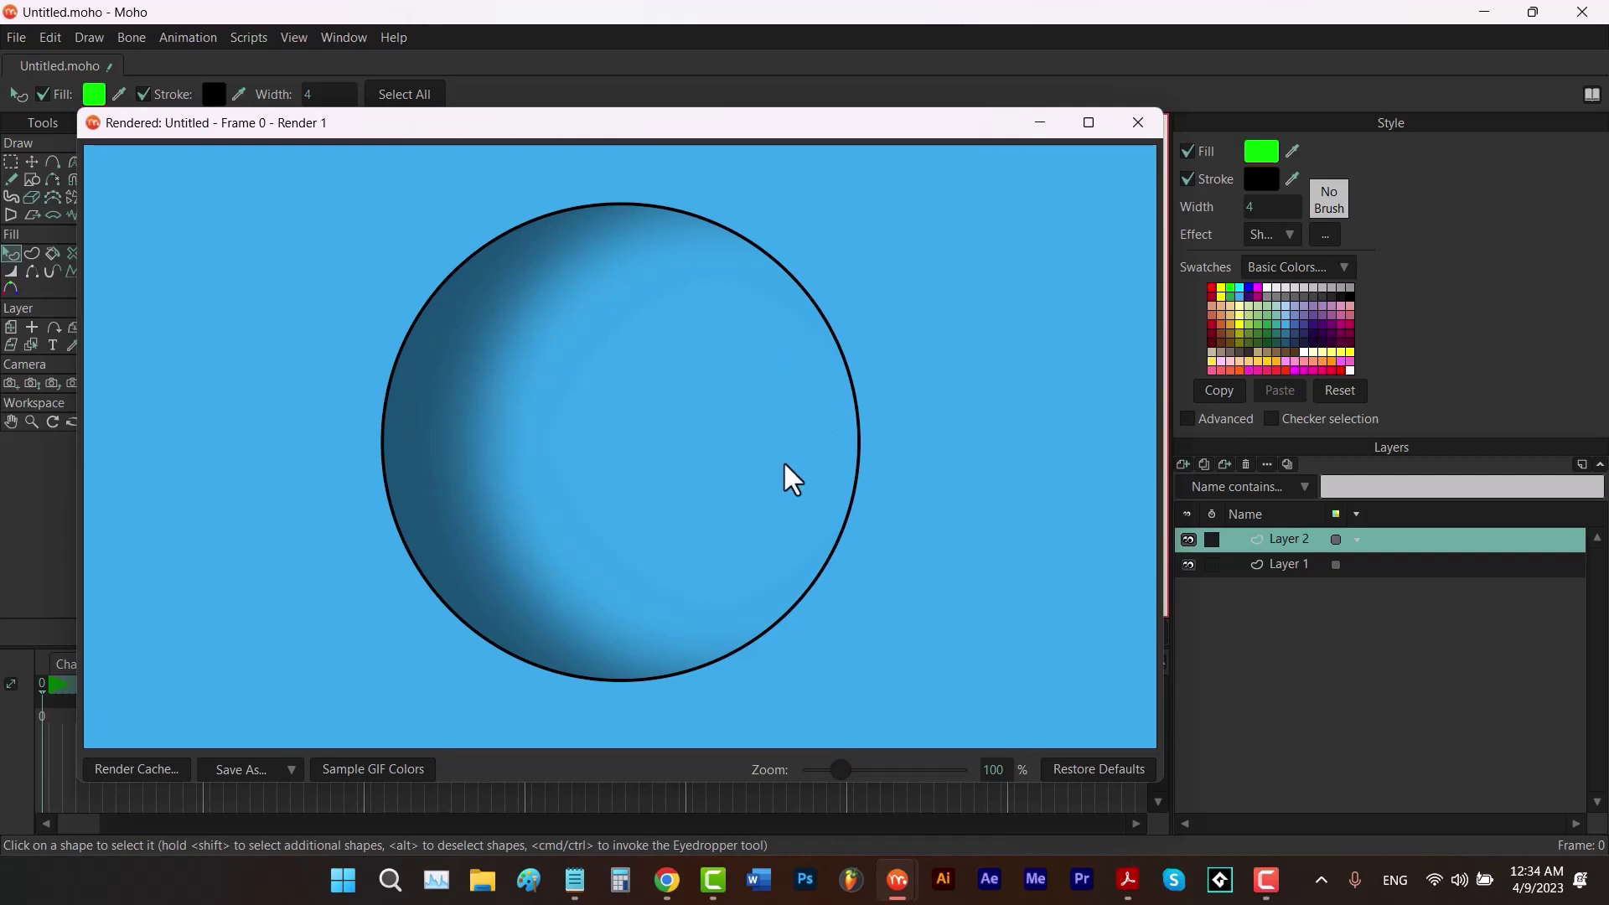
click(1138, 117)
Turn on Threshold for the circle's shading and preview the render.
click(1329, 233)
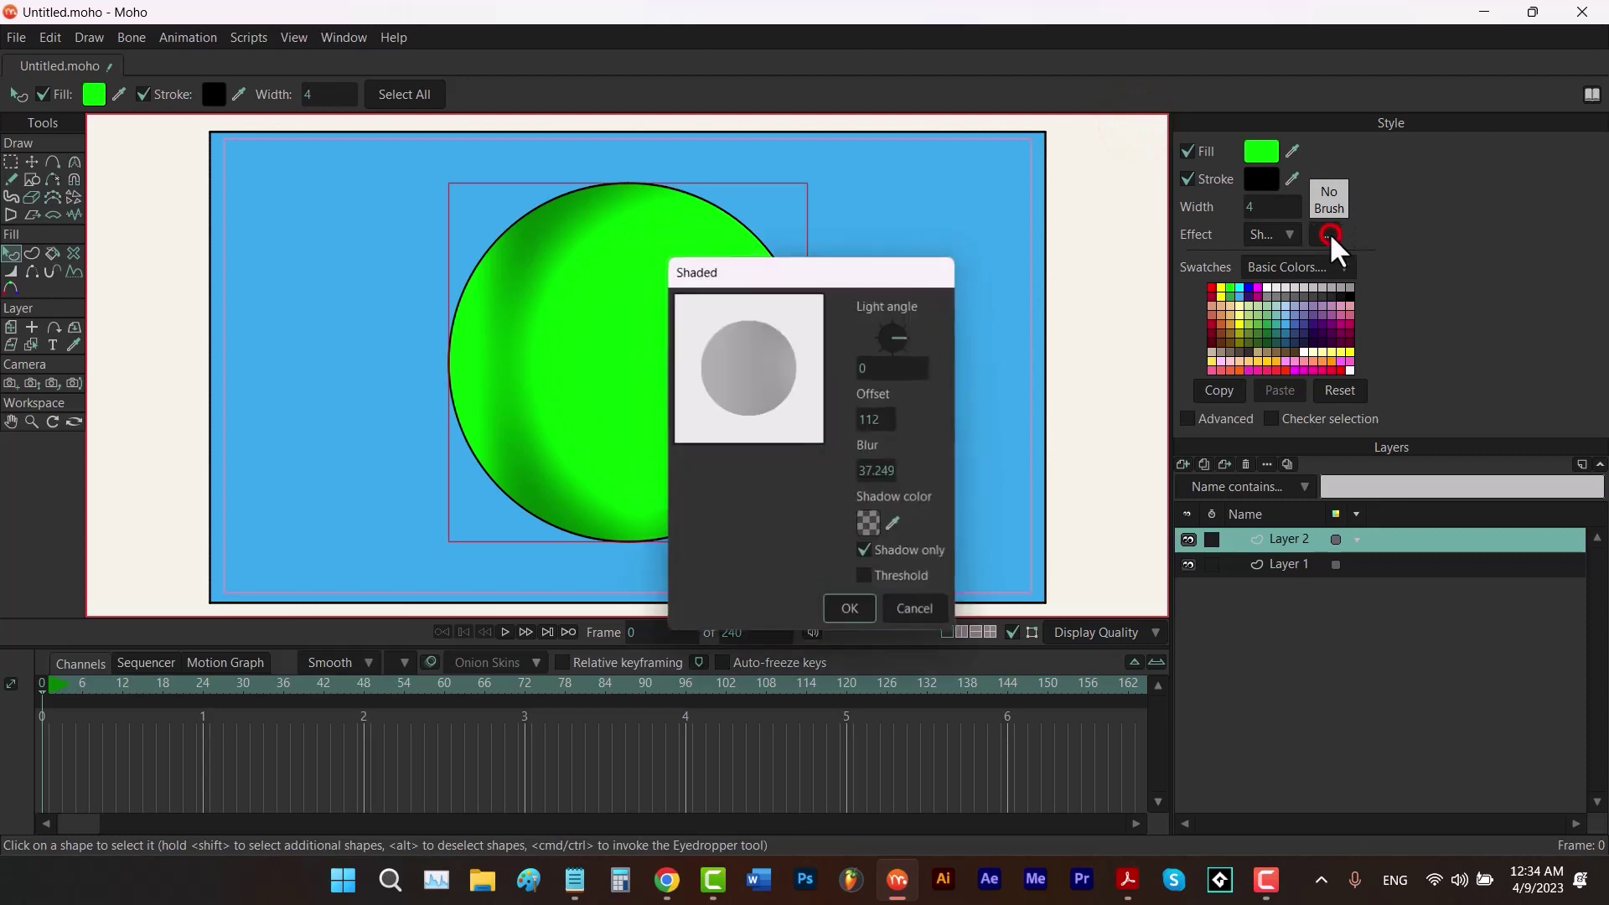
click(864, 578)
click(848, 611)
key(ctrl+r)
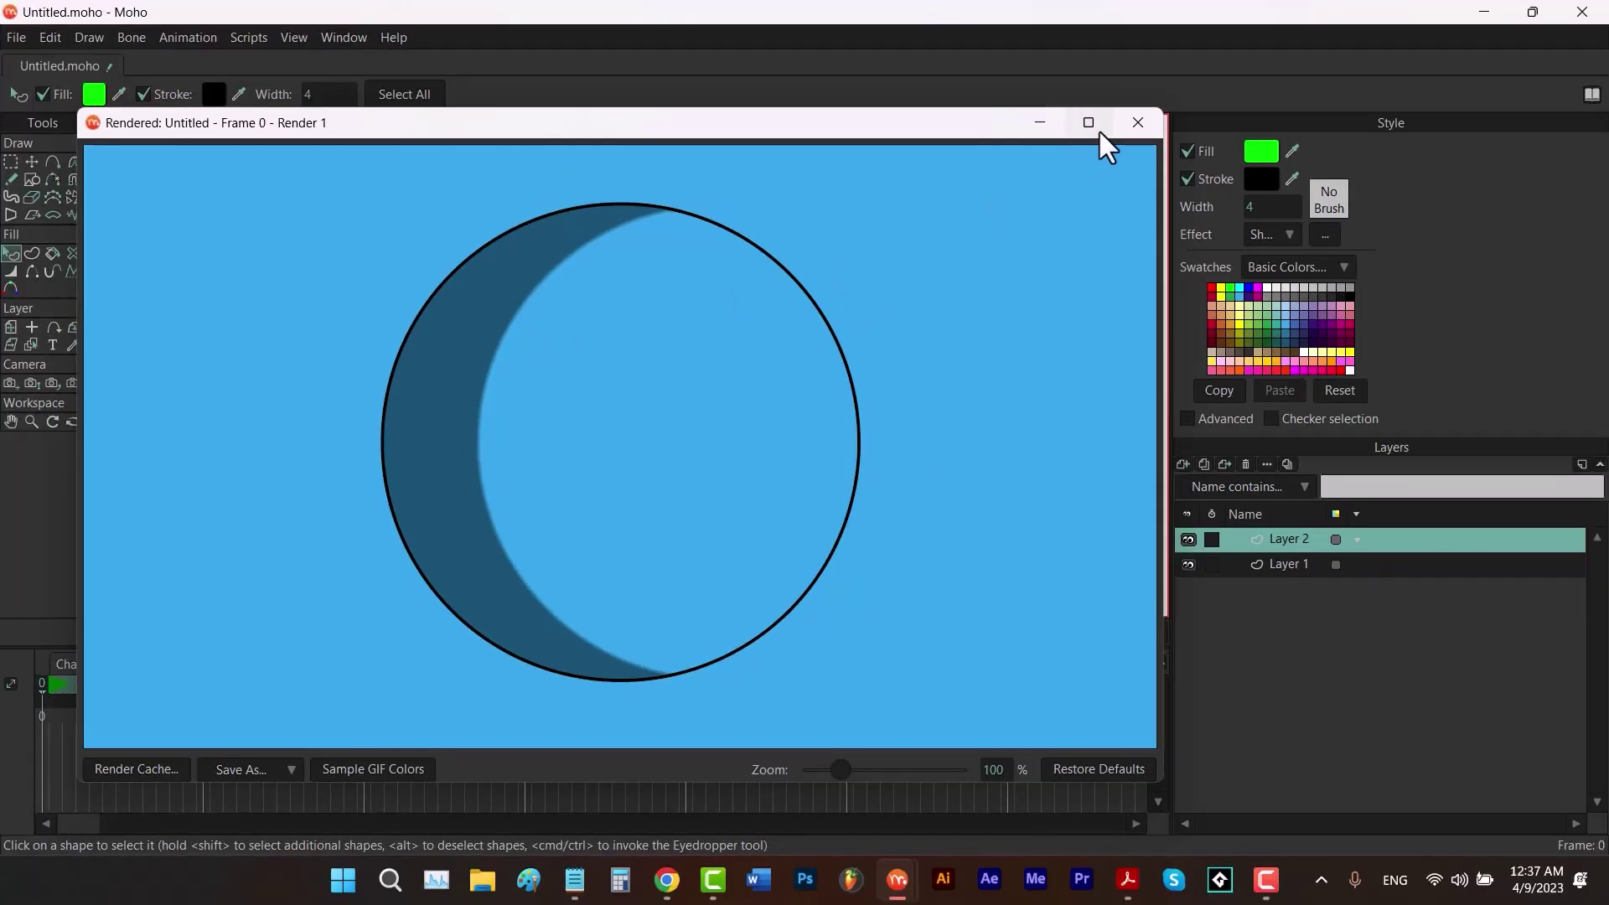
click(1137, 122)
Increase the threshold shading blur to 116.25 and confirm.
click(1322, 235)
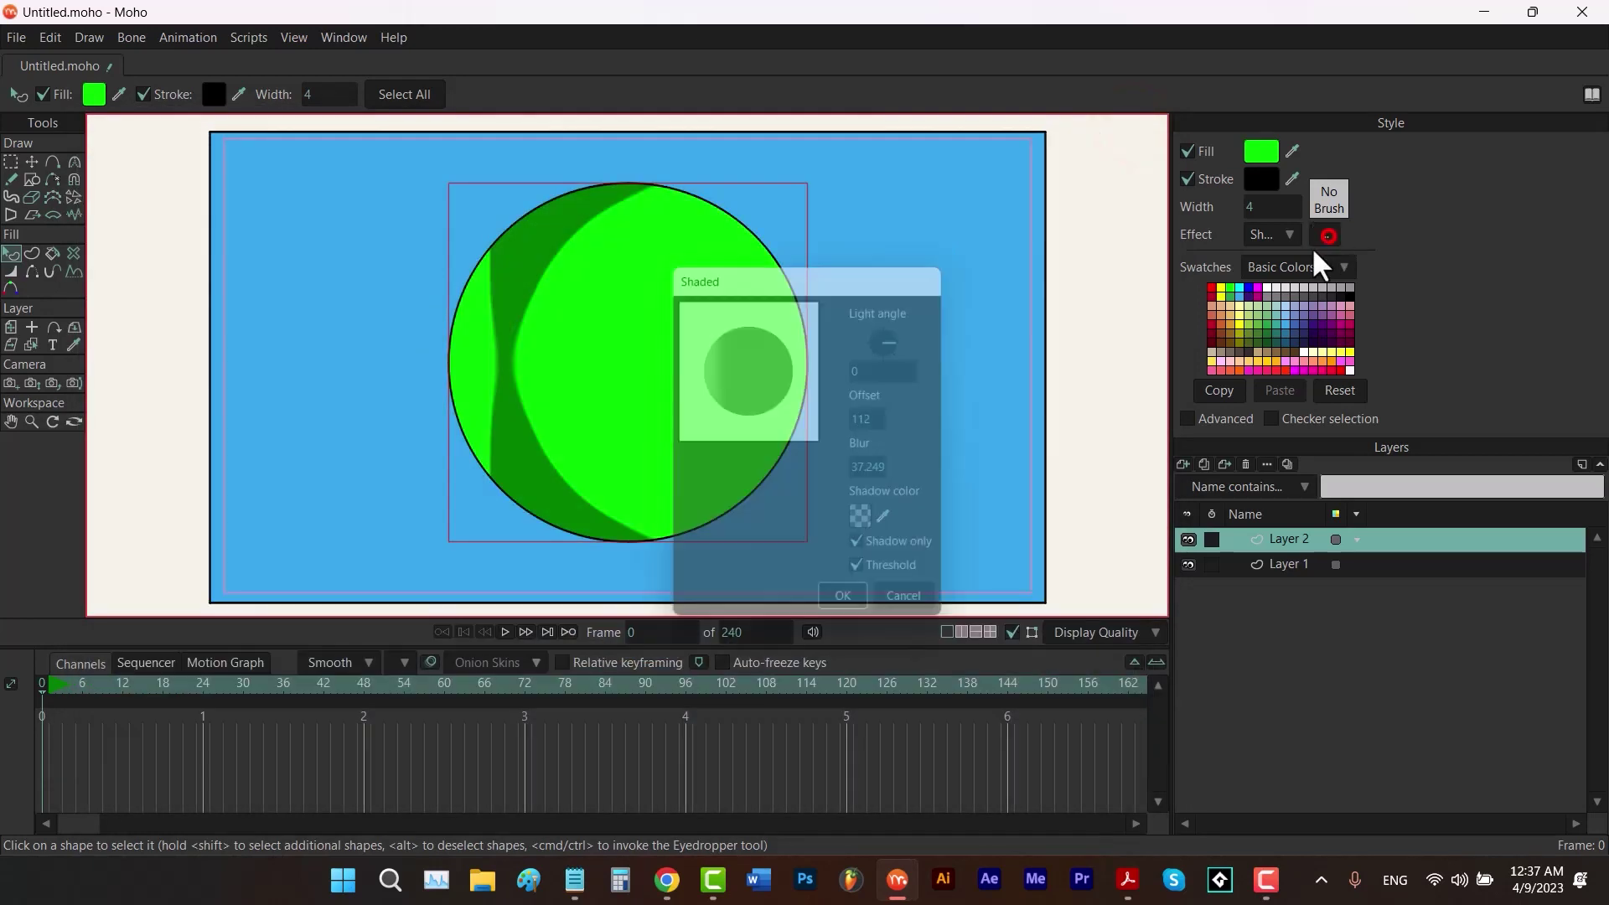
mouse_move(885, 472)
mouse_down()
mouse_move(897, 471)
mouse_move(857, 481)
mouse_move(912, 471)
mouse_move(878, 472)
mouse_up()
click(849, 612)
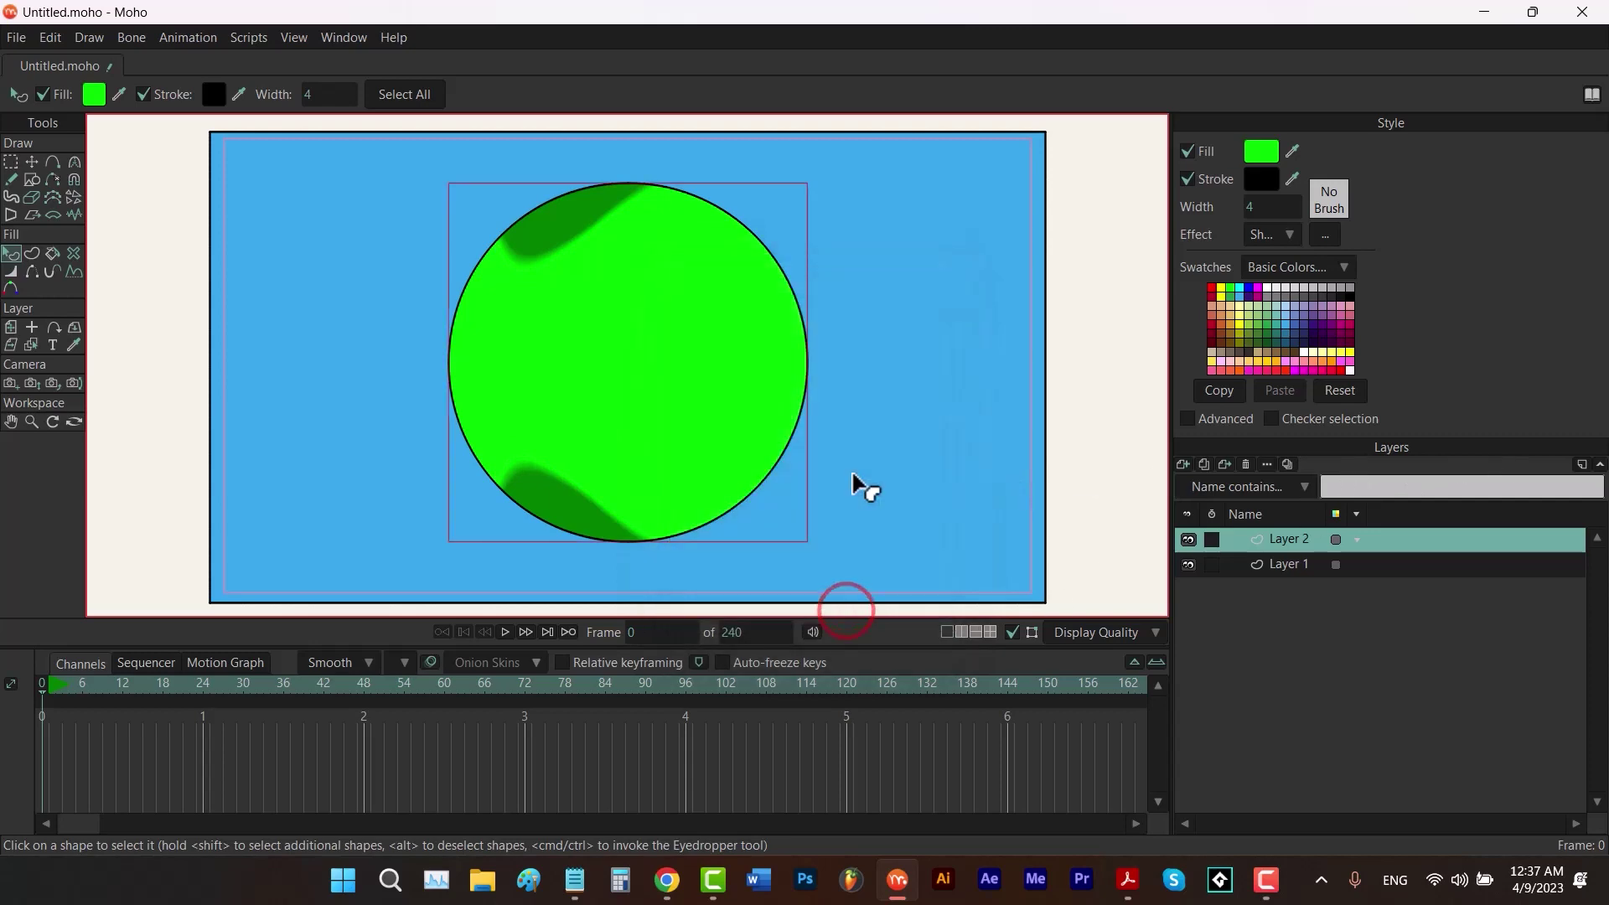
key(ctrl+r)
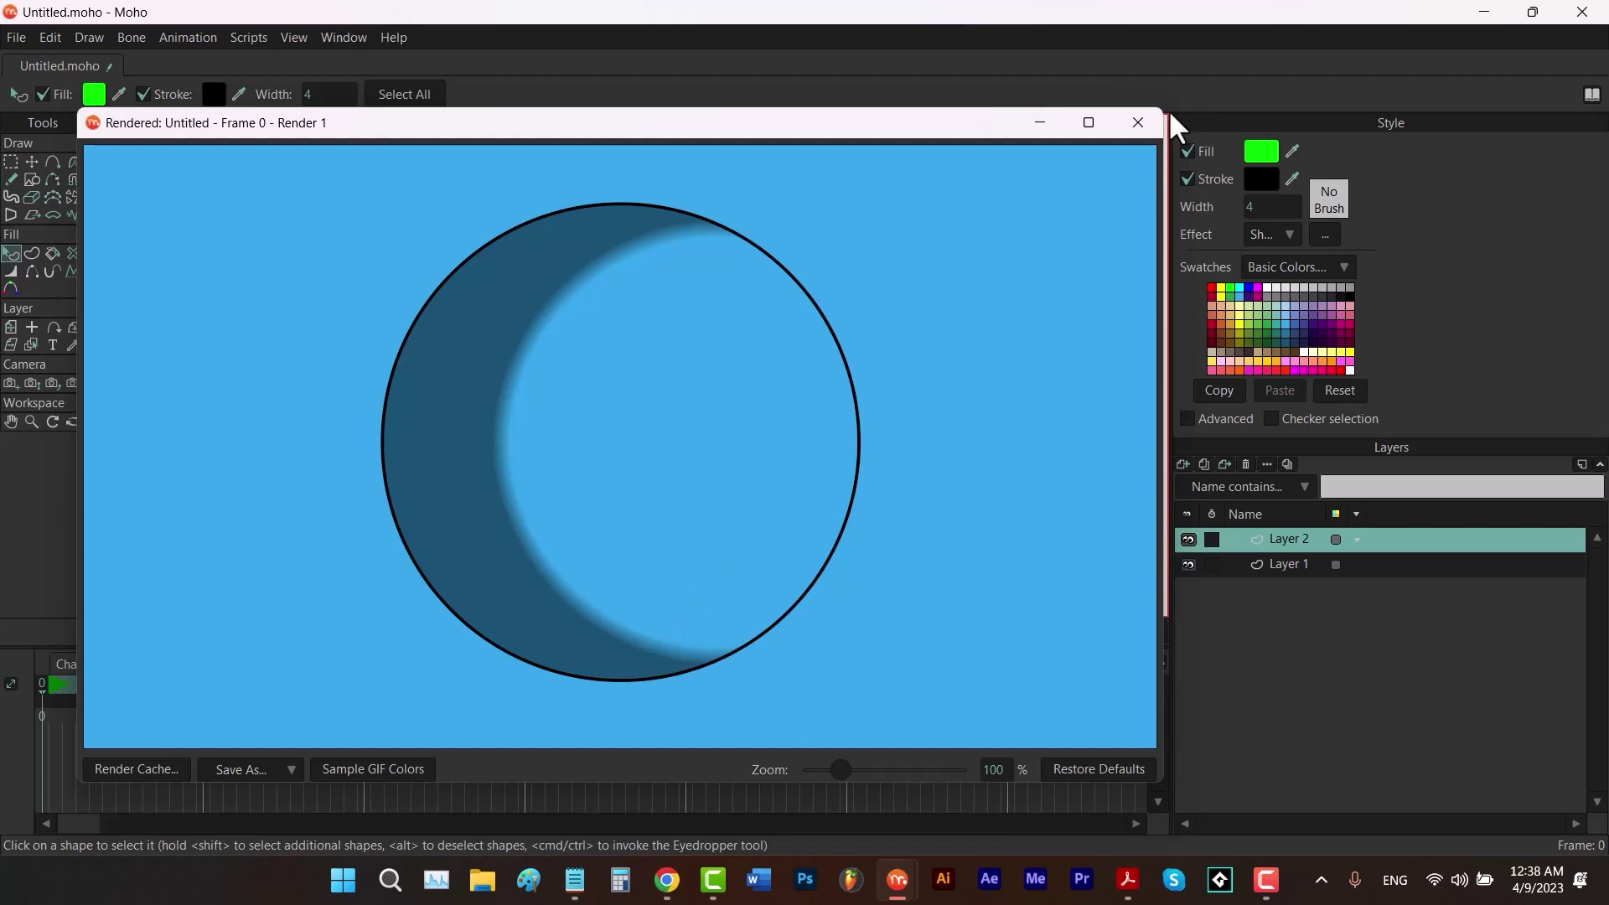
click(1185, 105)
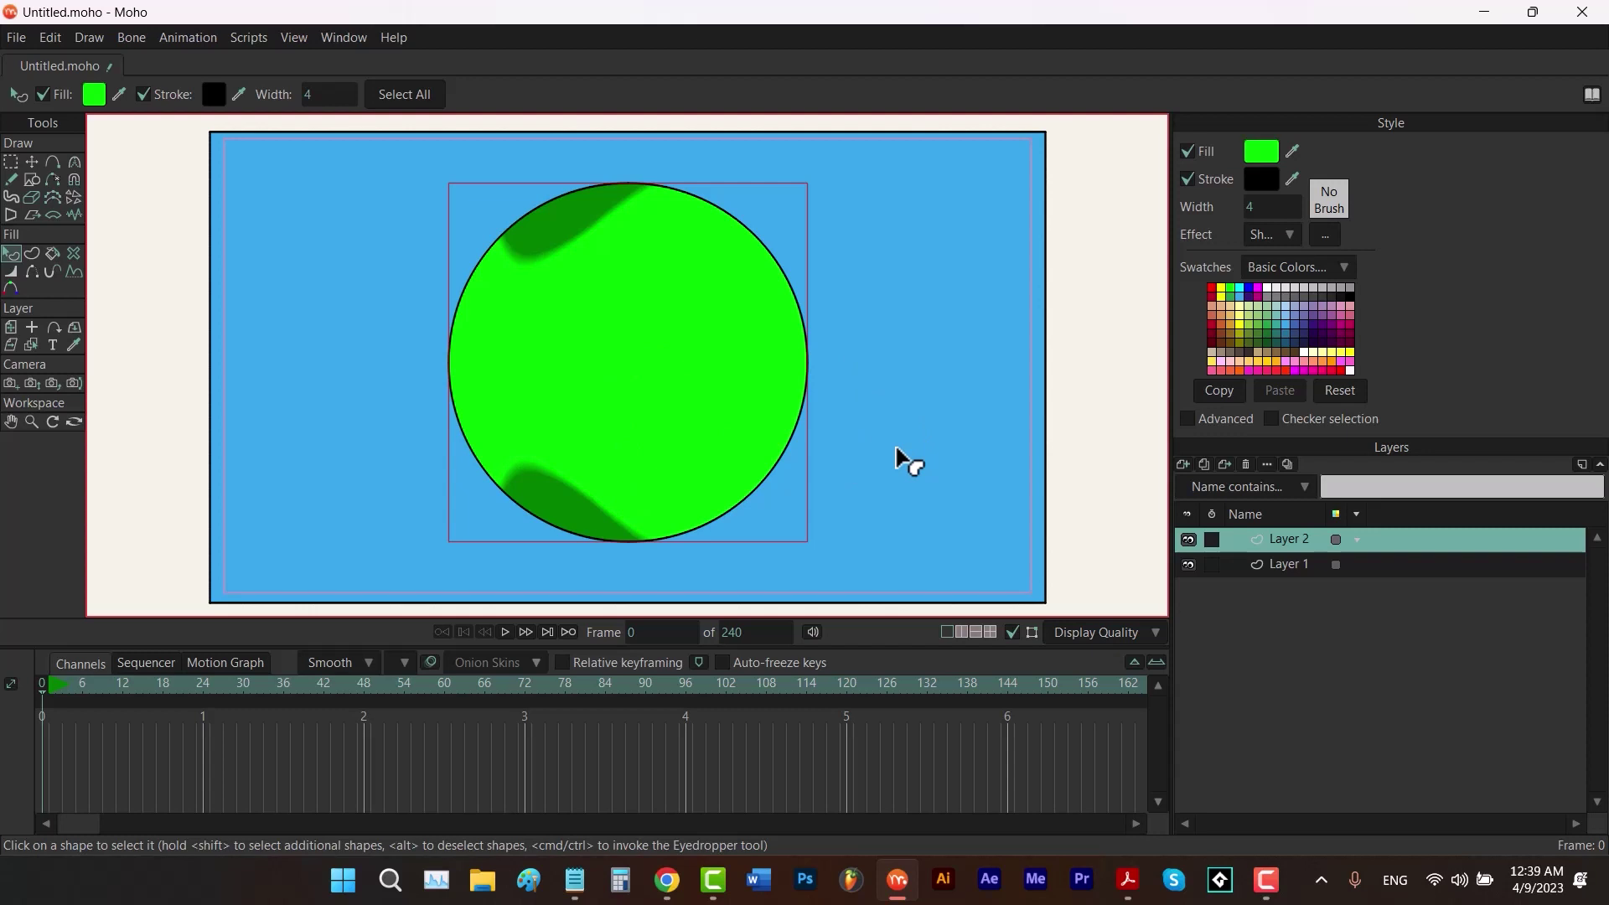
key(ctrl+r)
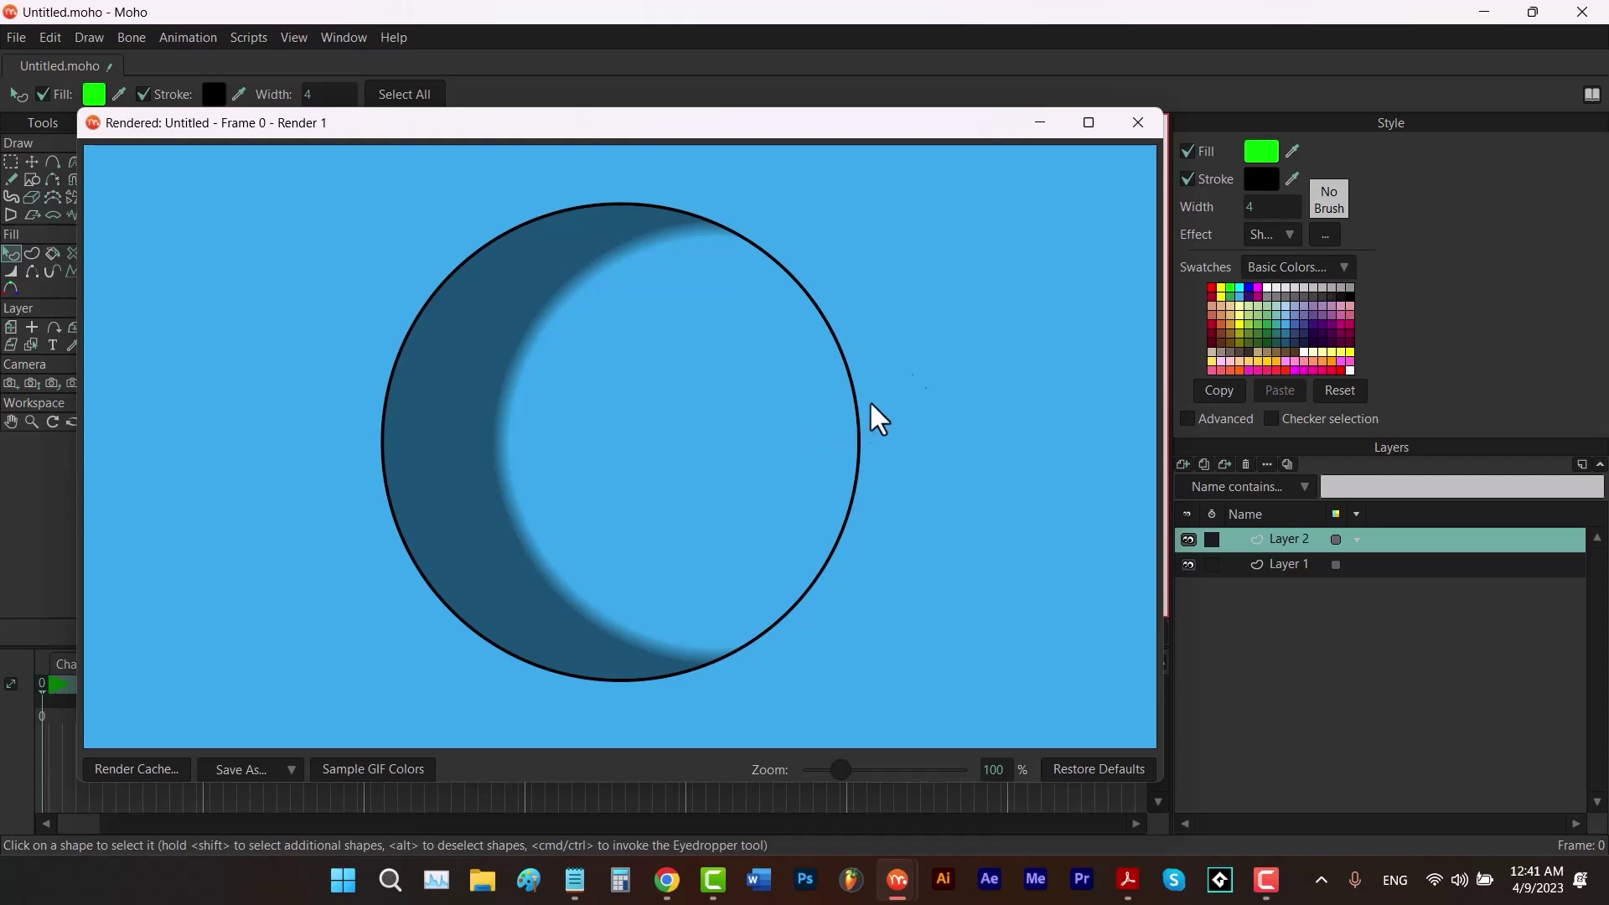
click(1136, 122)
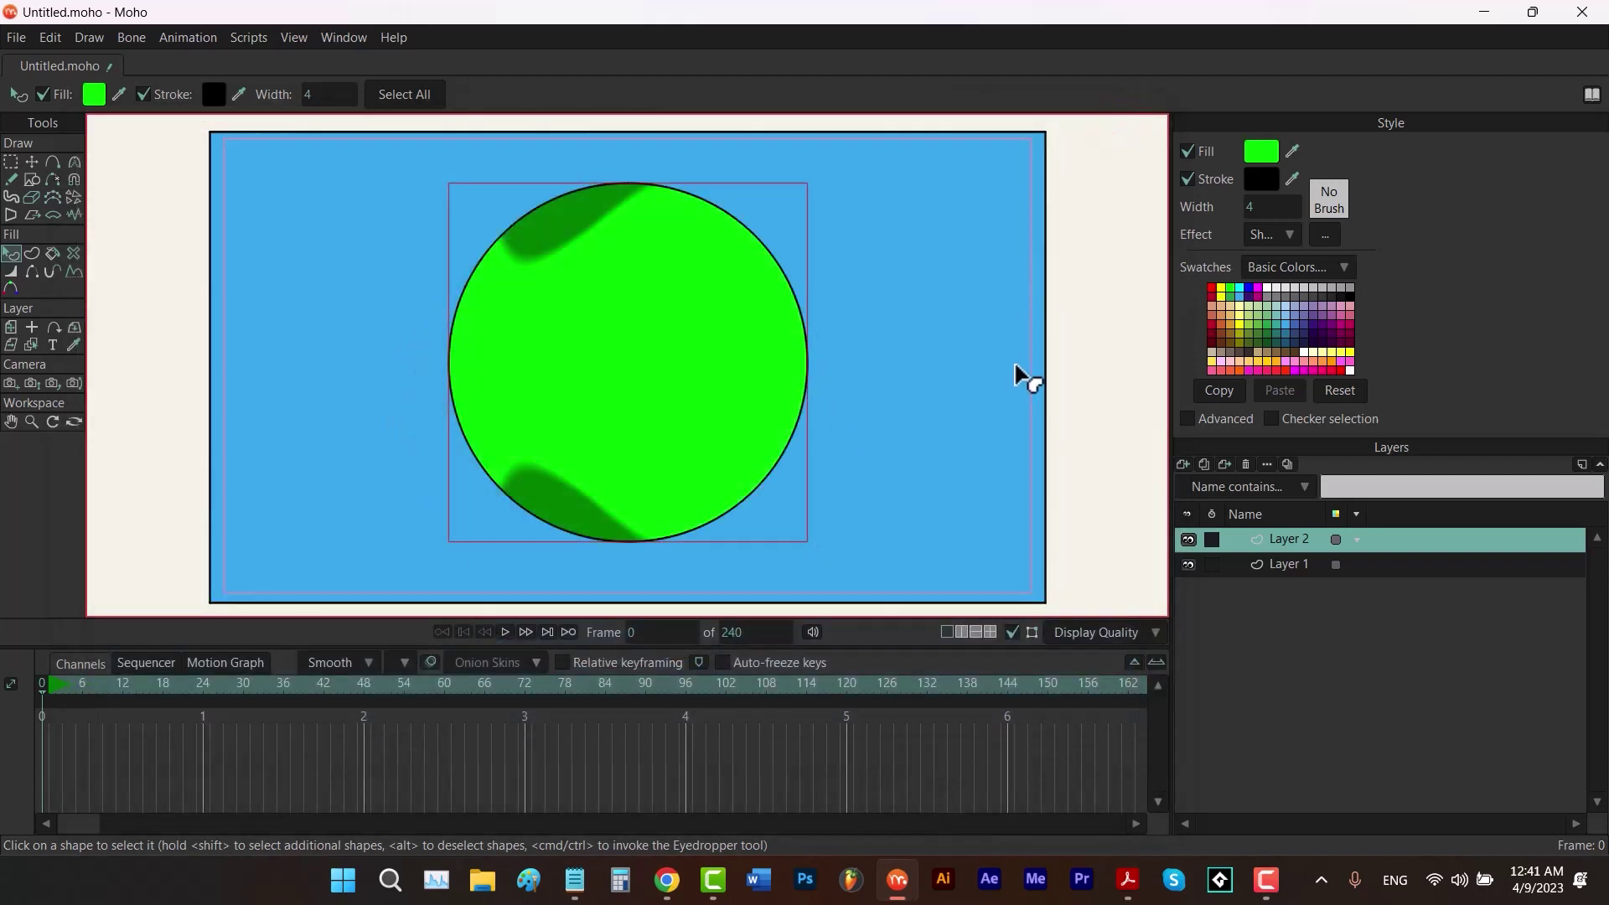
Switch the circle's effect to Soft Edge with default settings and preview the render.
click(1262, 234)
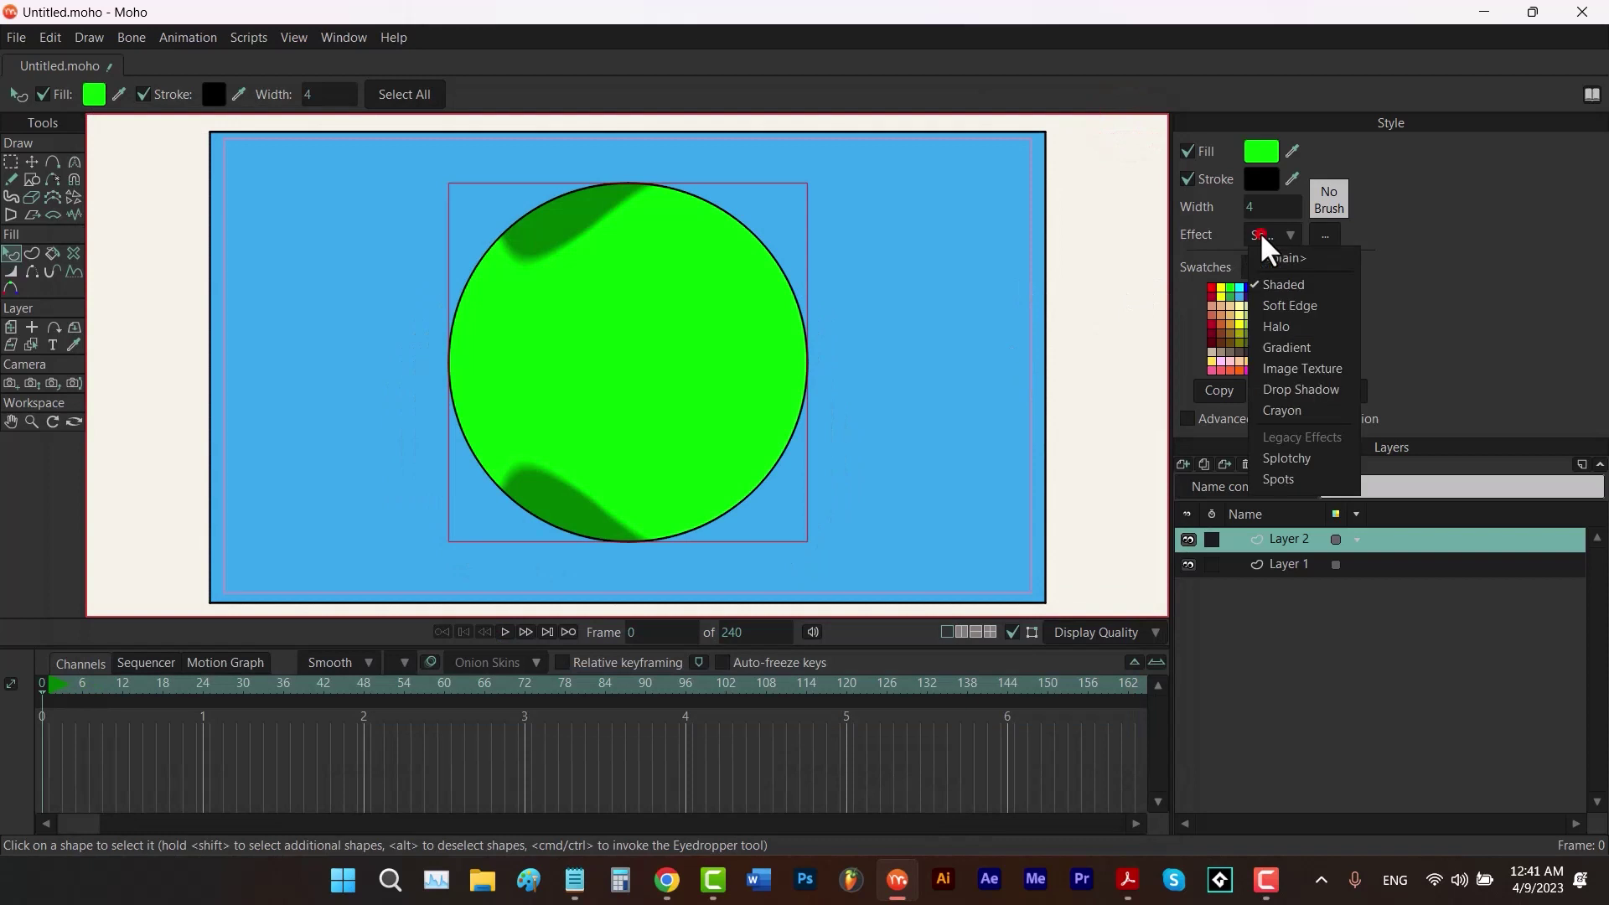
click(1279, 303)
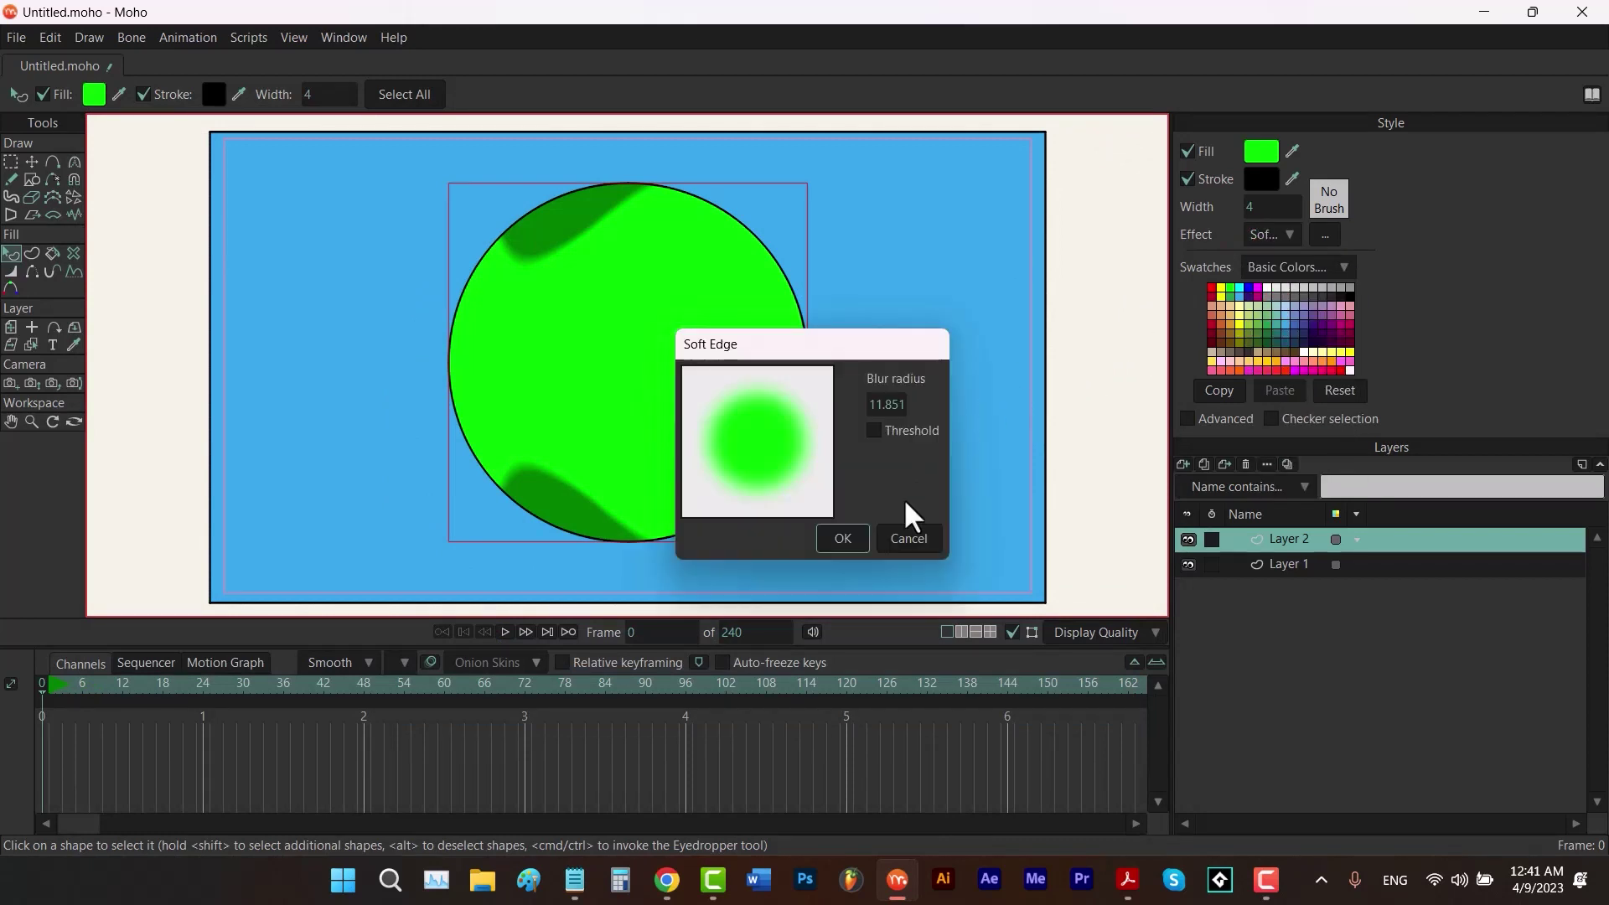
click(843, 538)
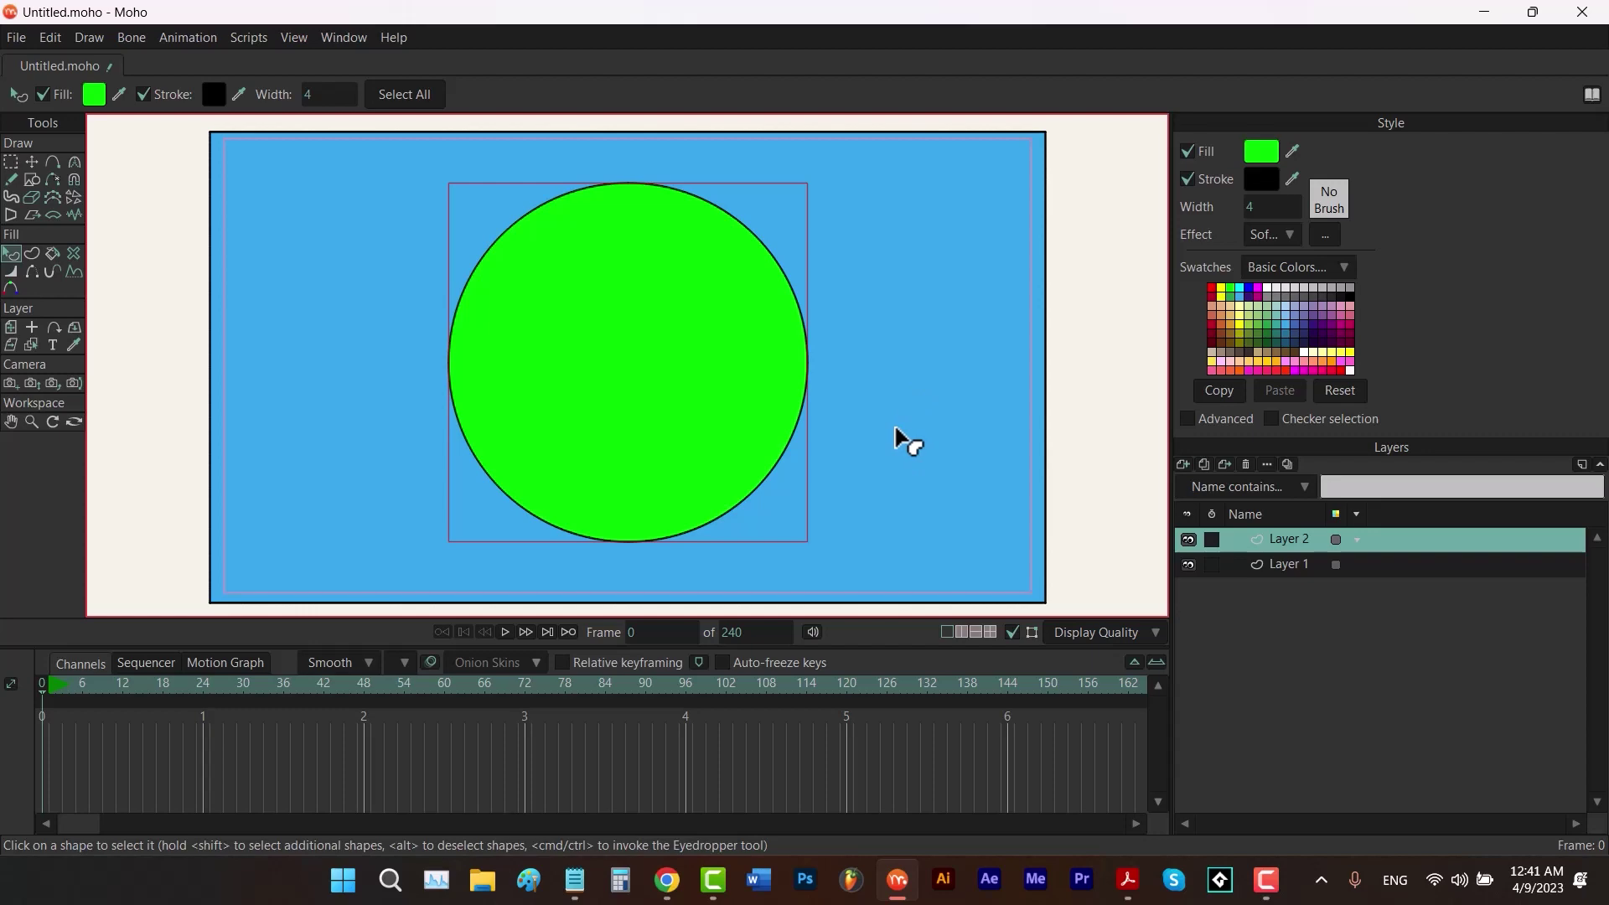
key(ctrl+r)
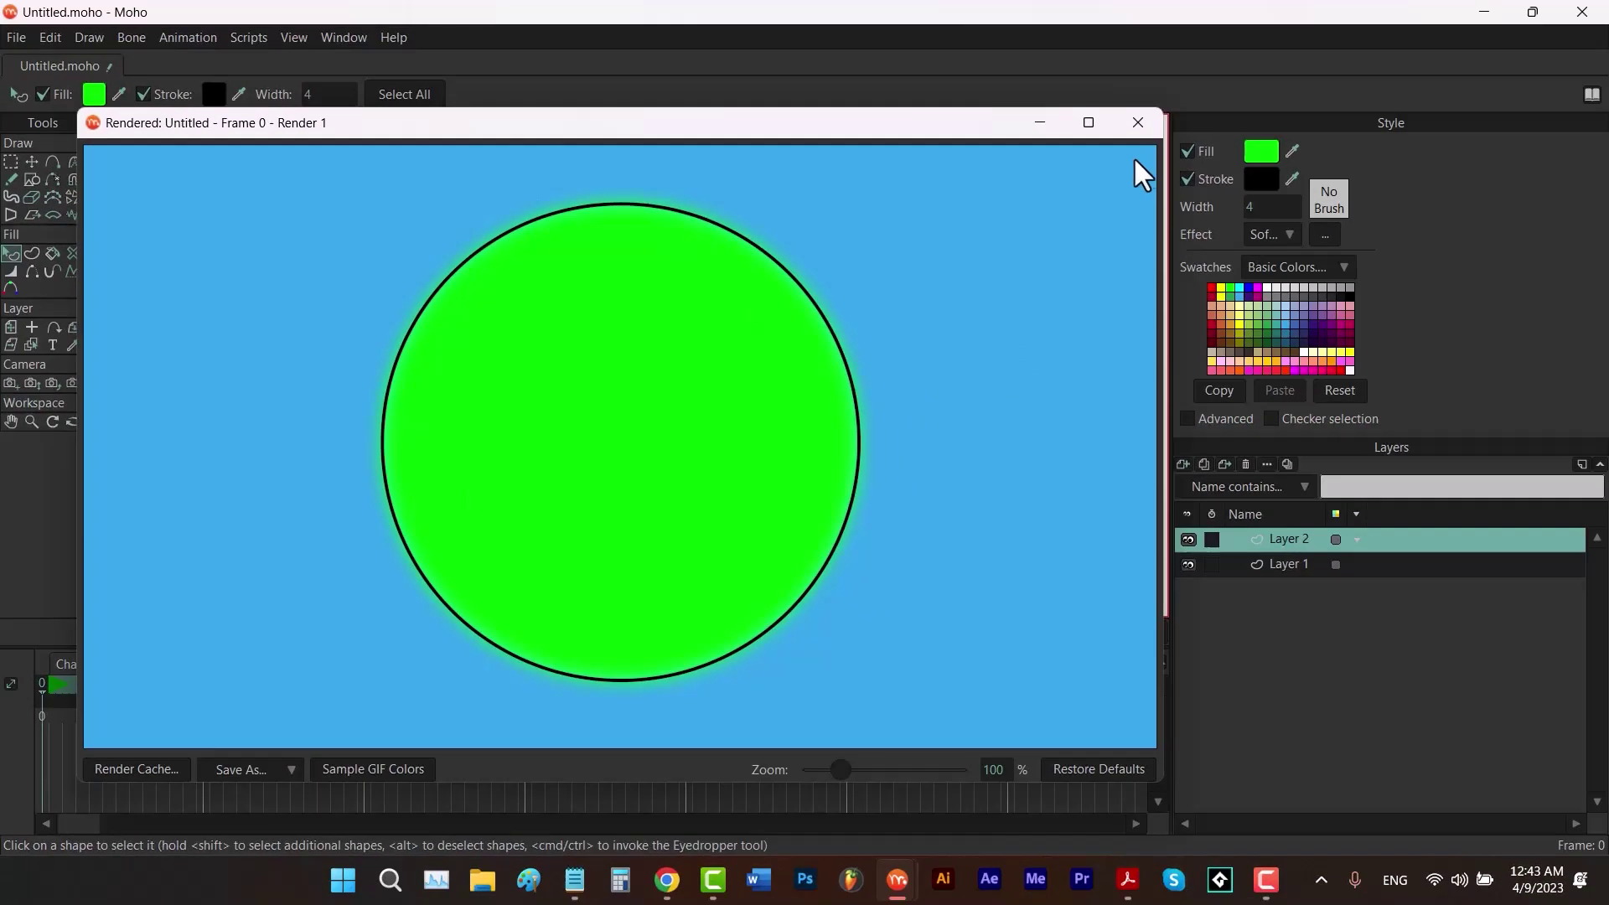
click(1137, 124)
Raise the Soft Edge blur radius to 34.351 and remove the circle's black outline.
click(1325, 235)
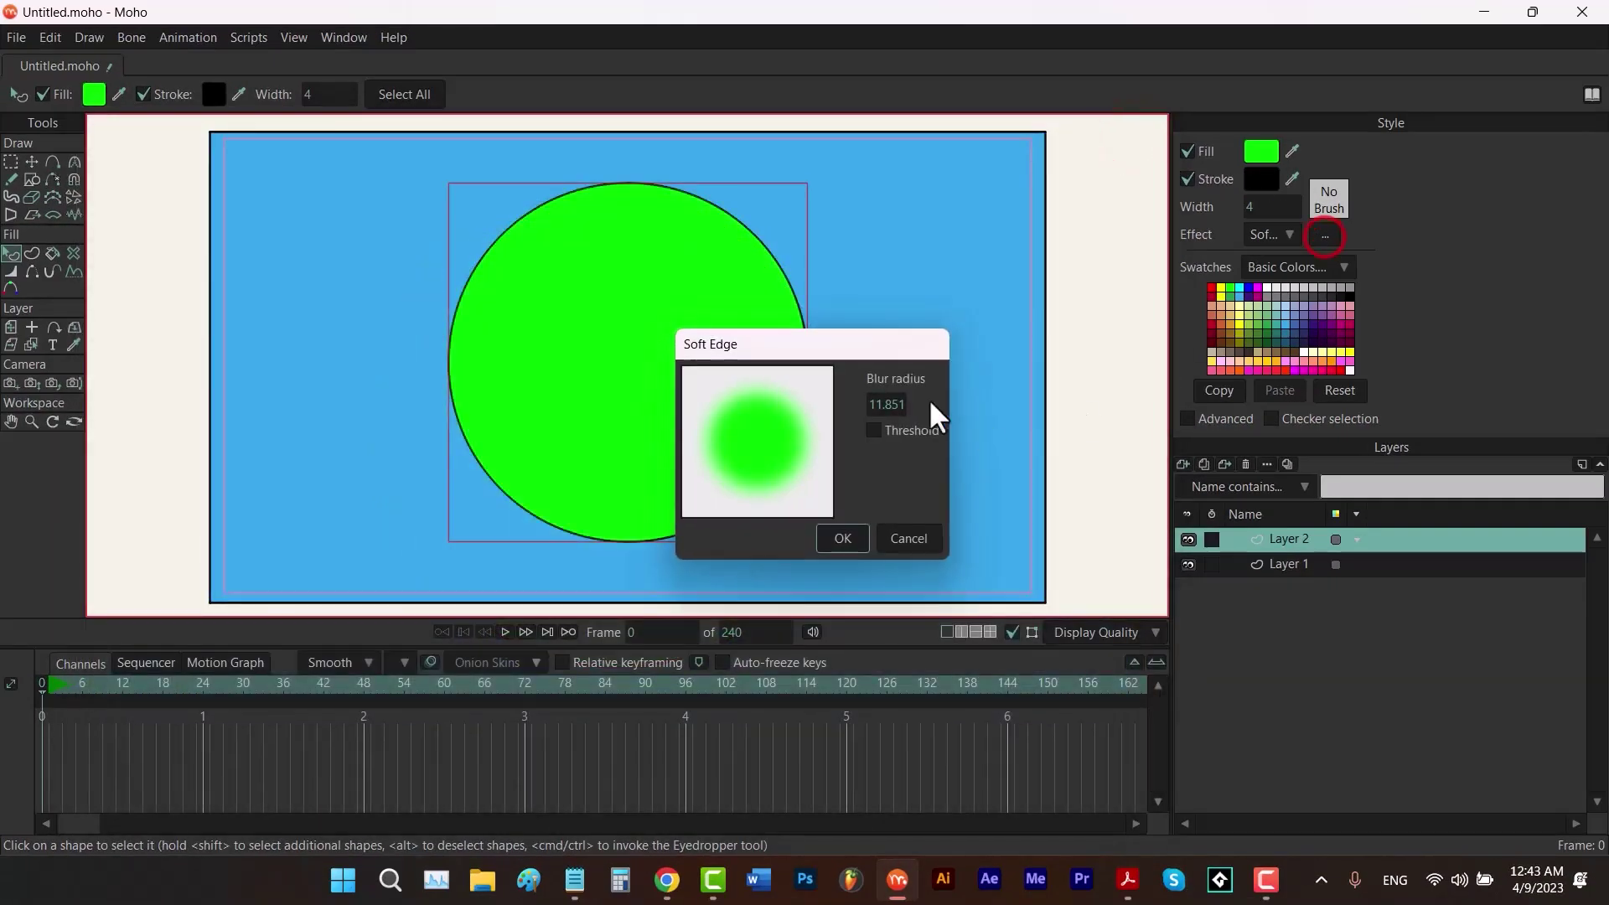
drag(926, 404, 939, 404)
click(842, 538)
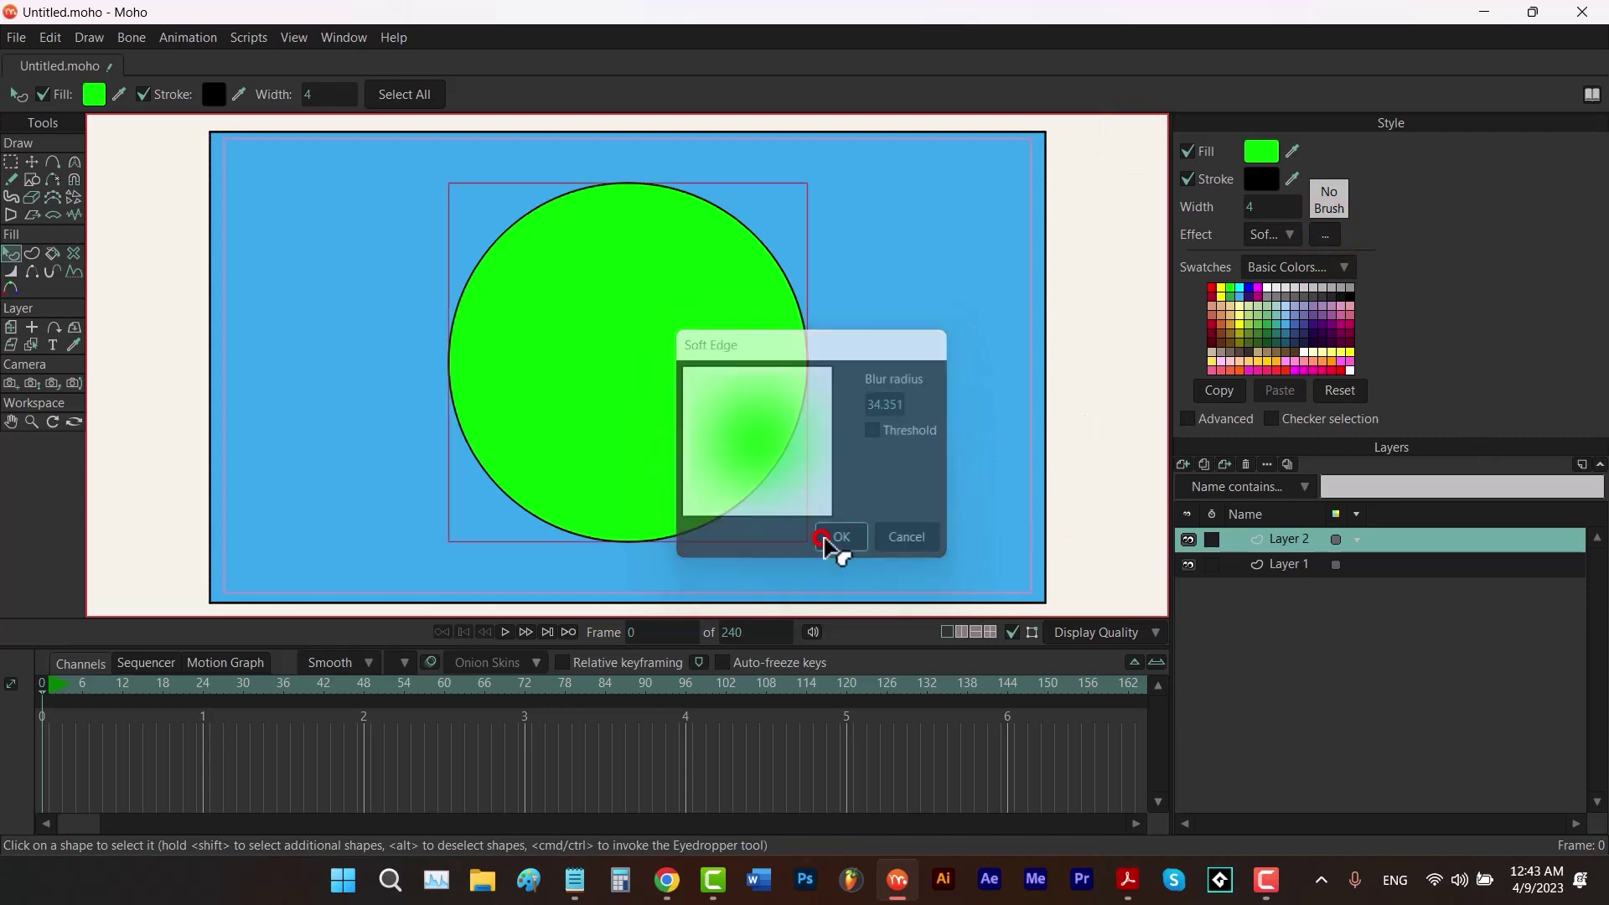
click(1186, 179)
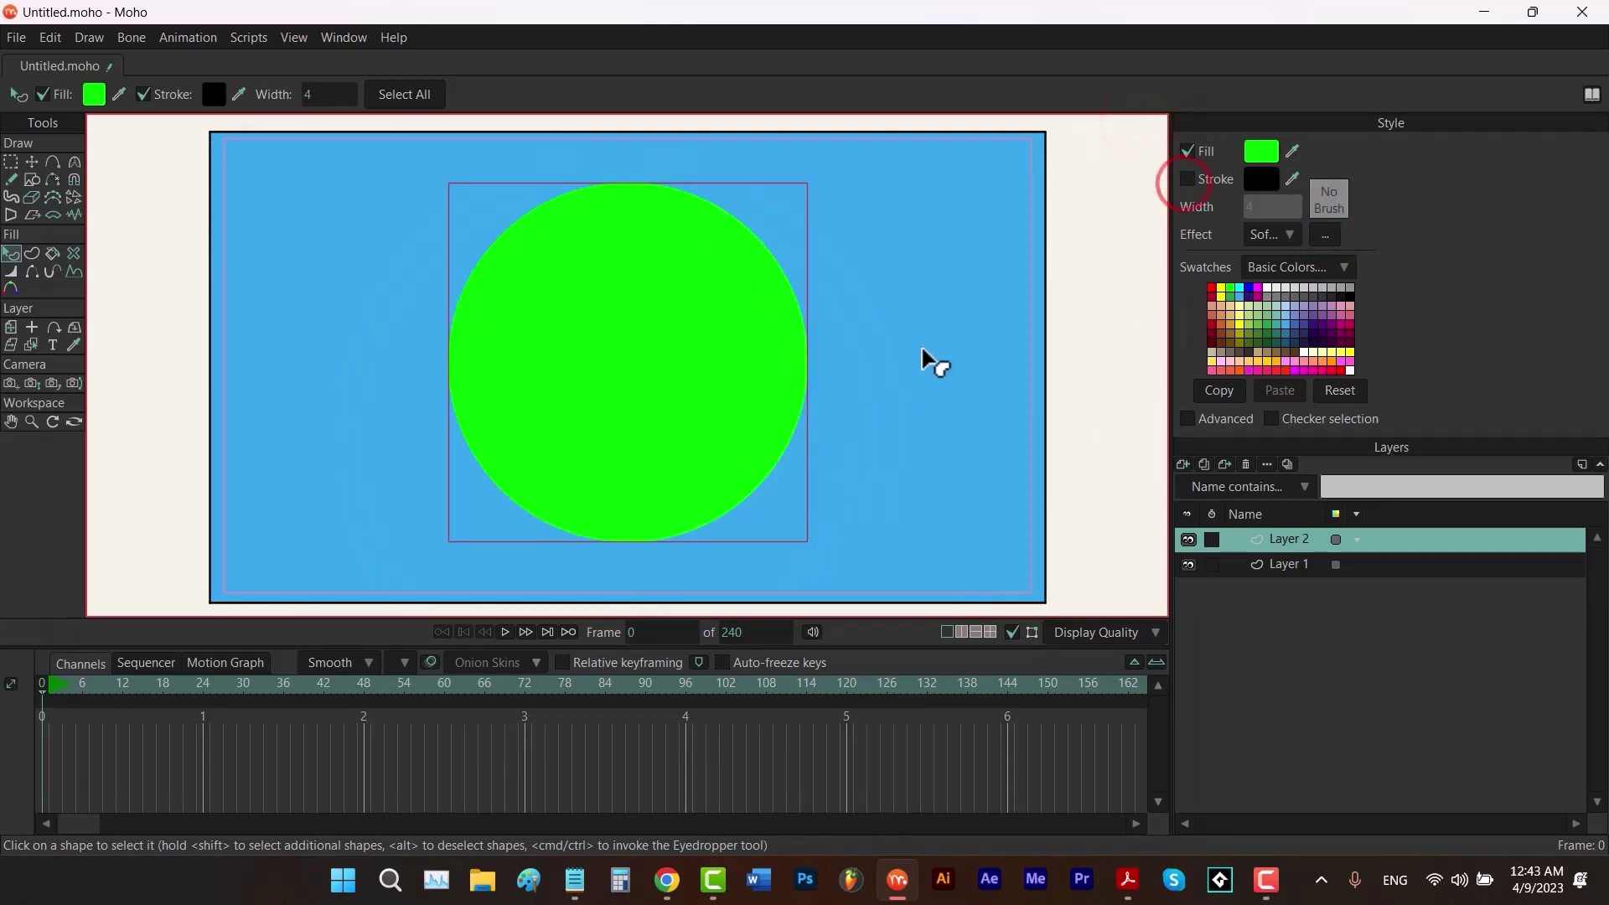
Preview the soft-edged circle render, turn on GPU display acceleration, and compare Layers 1 and 2.
key(ctrl+r)
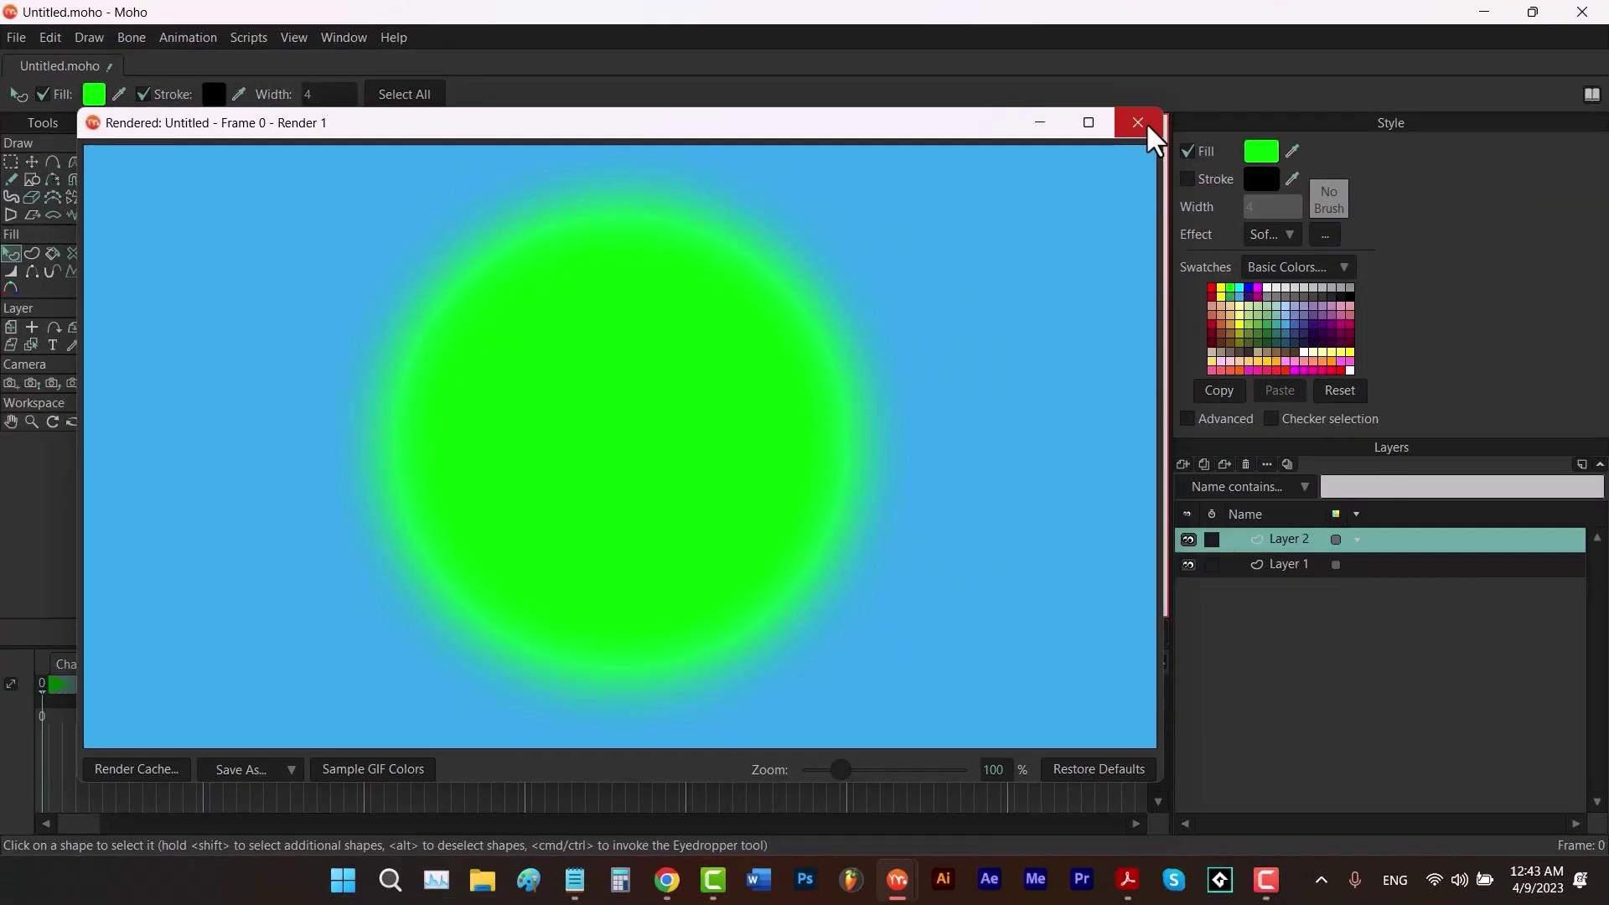
click(1145, 123)
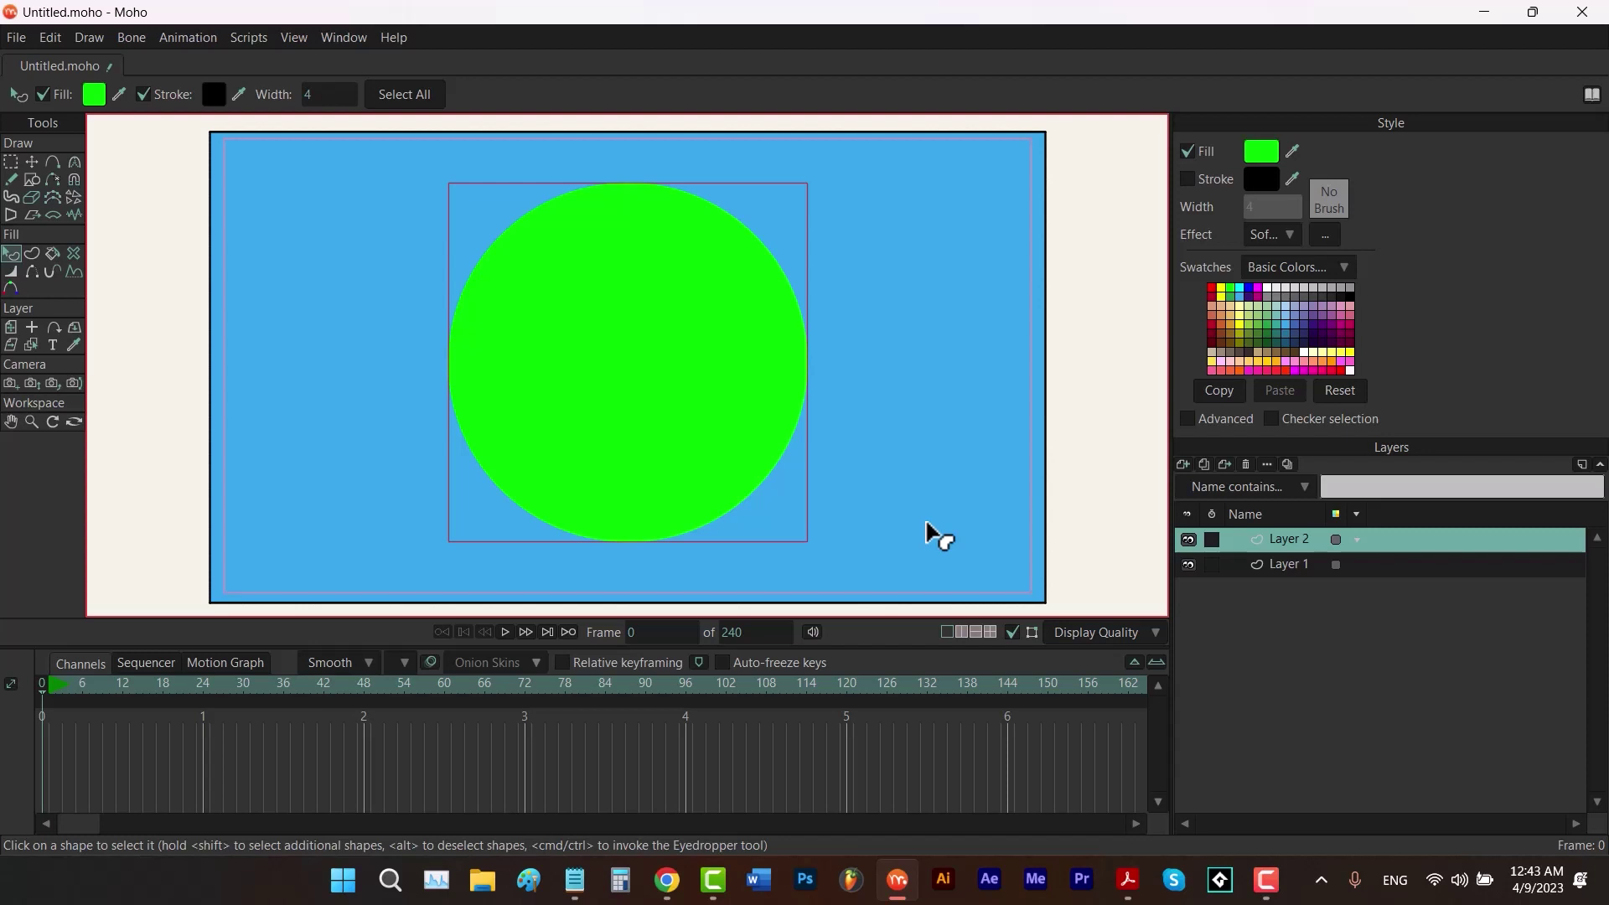
click(1096, 633)
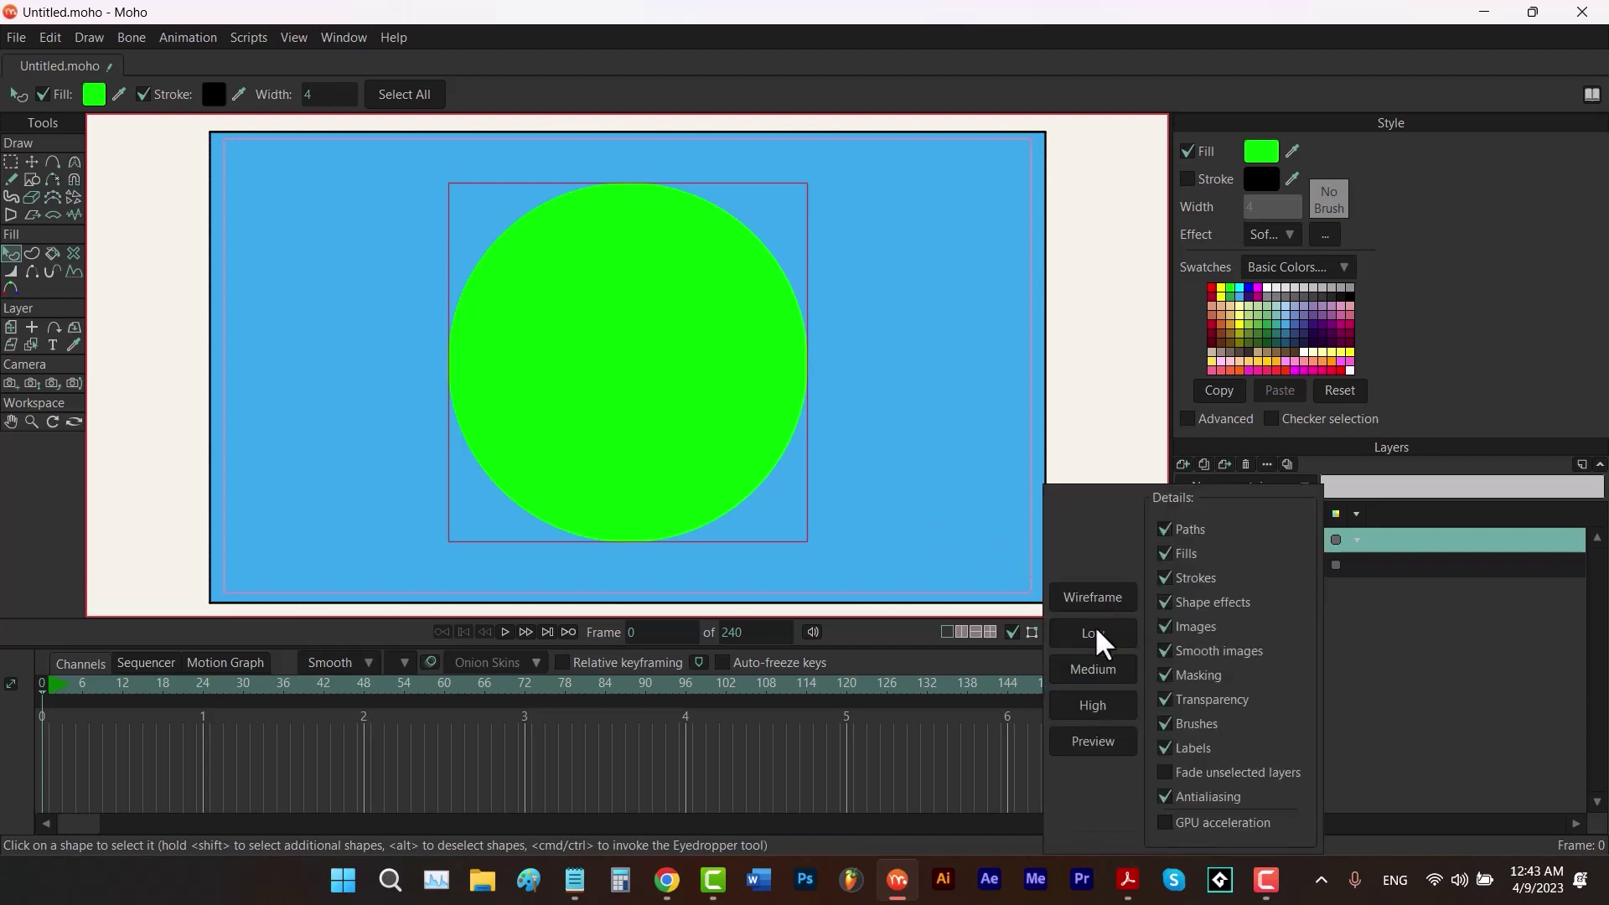
click(1164, 822)
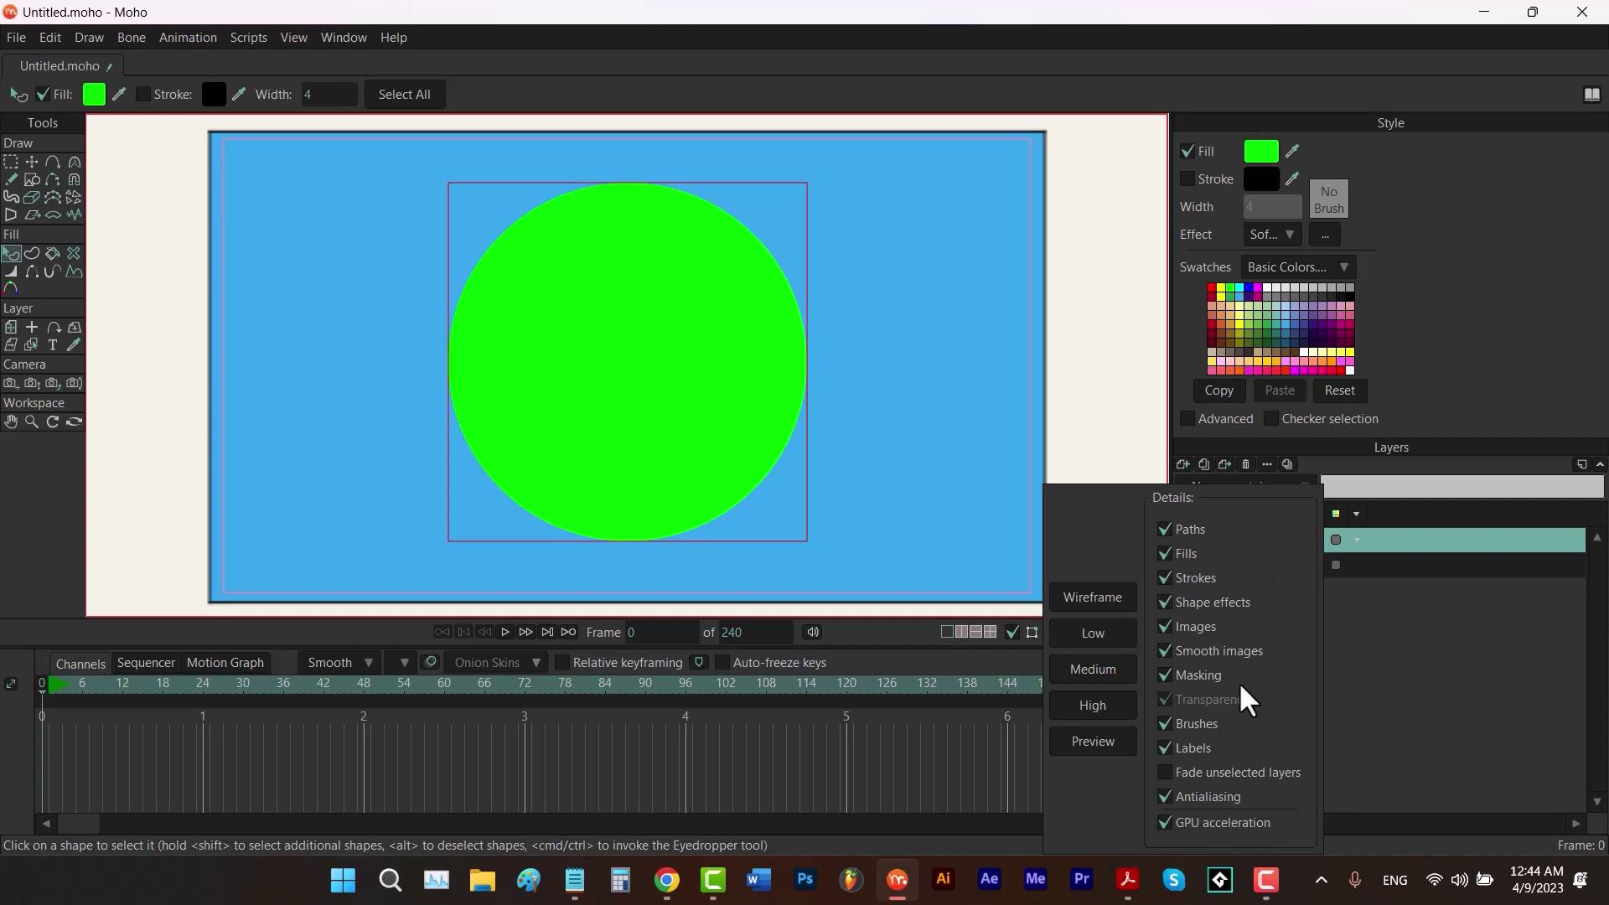
click(1395, 540)
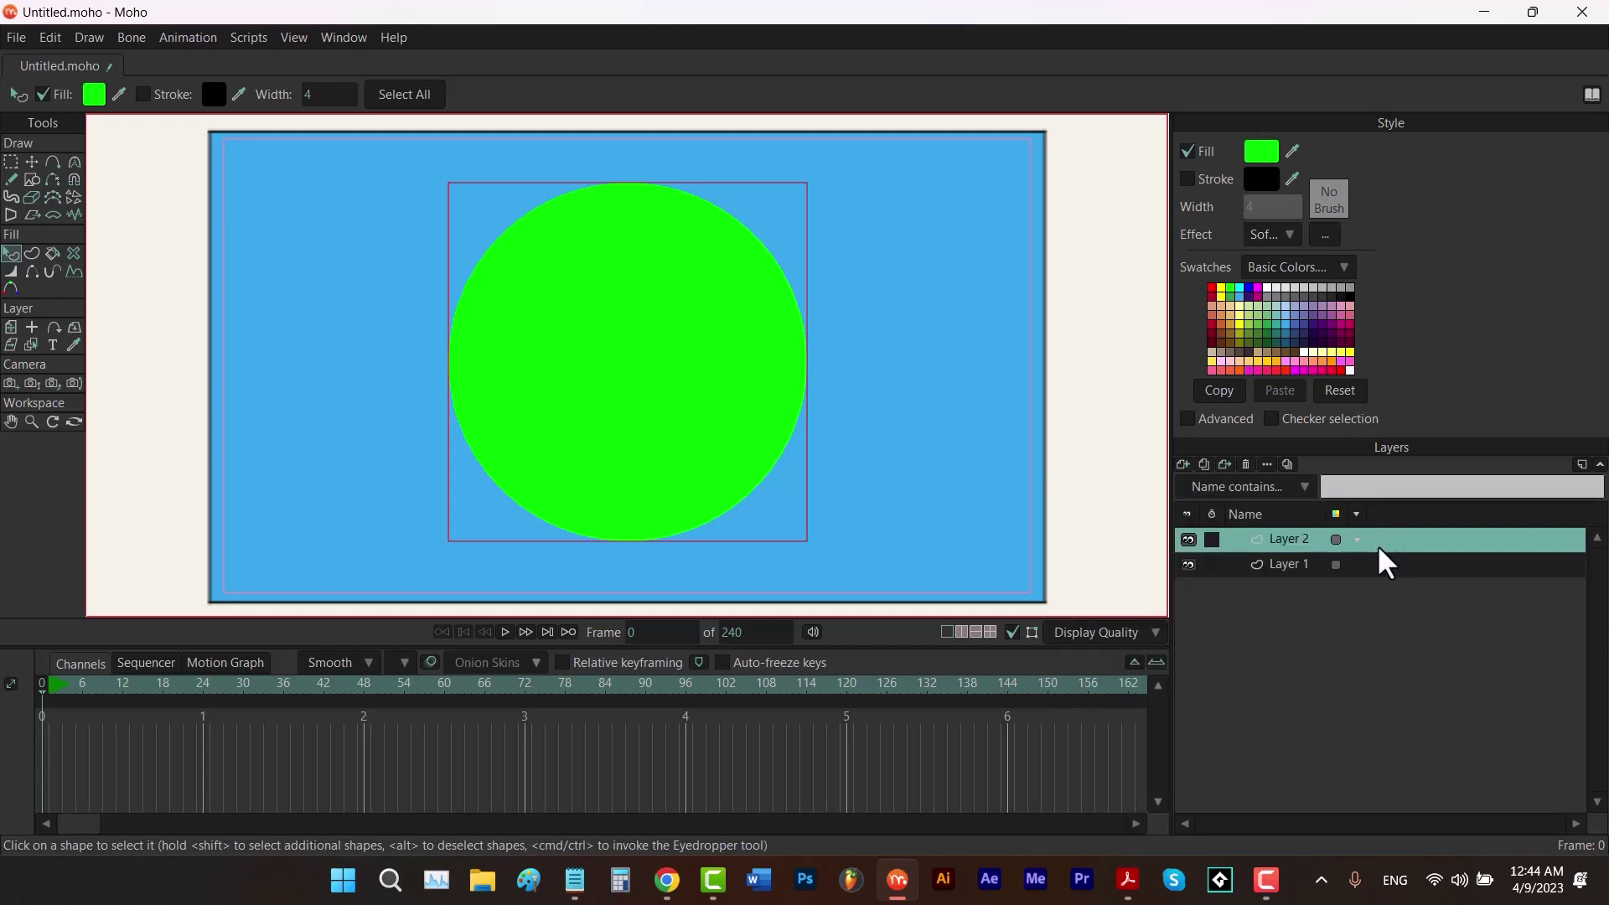
click(1300, 579)
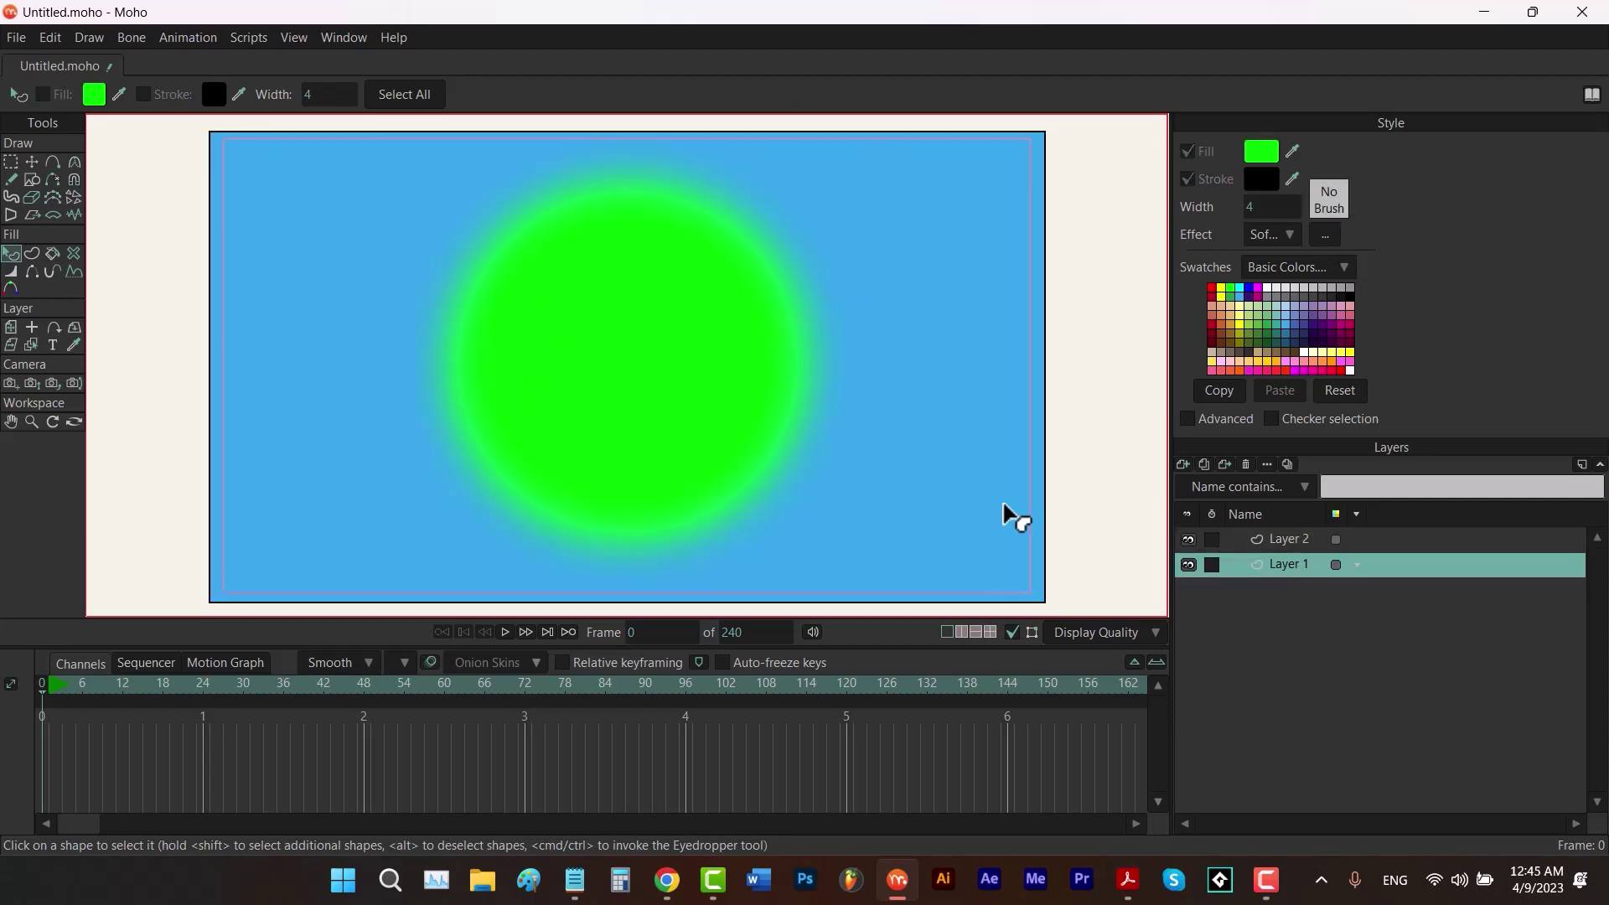
click(1284, 539)
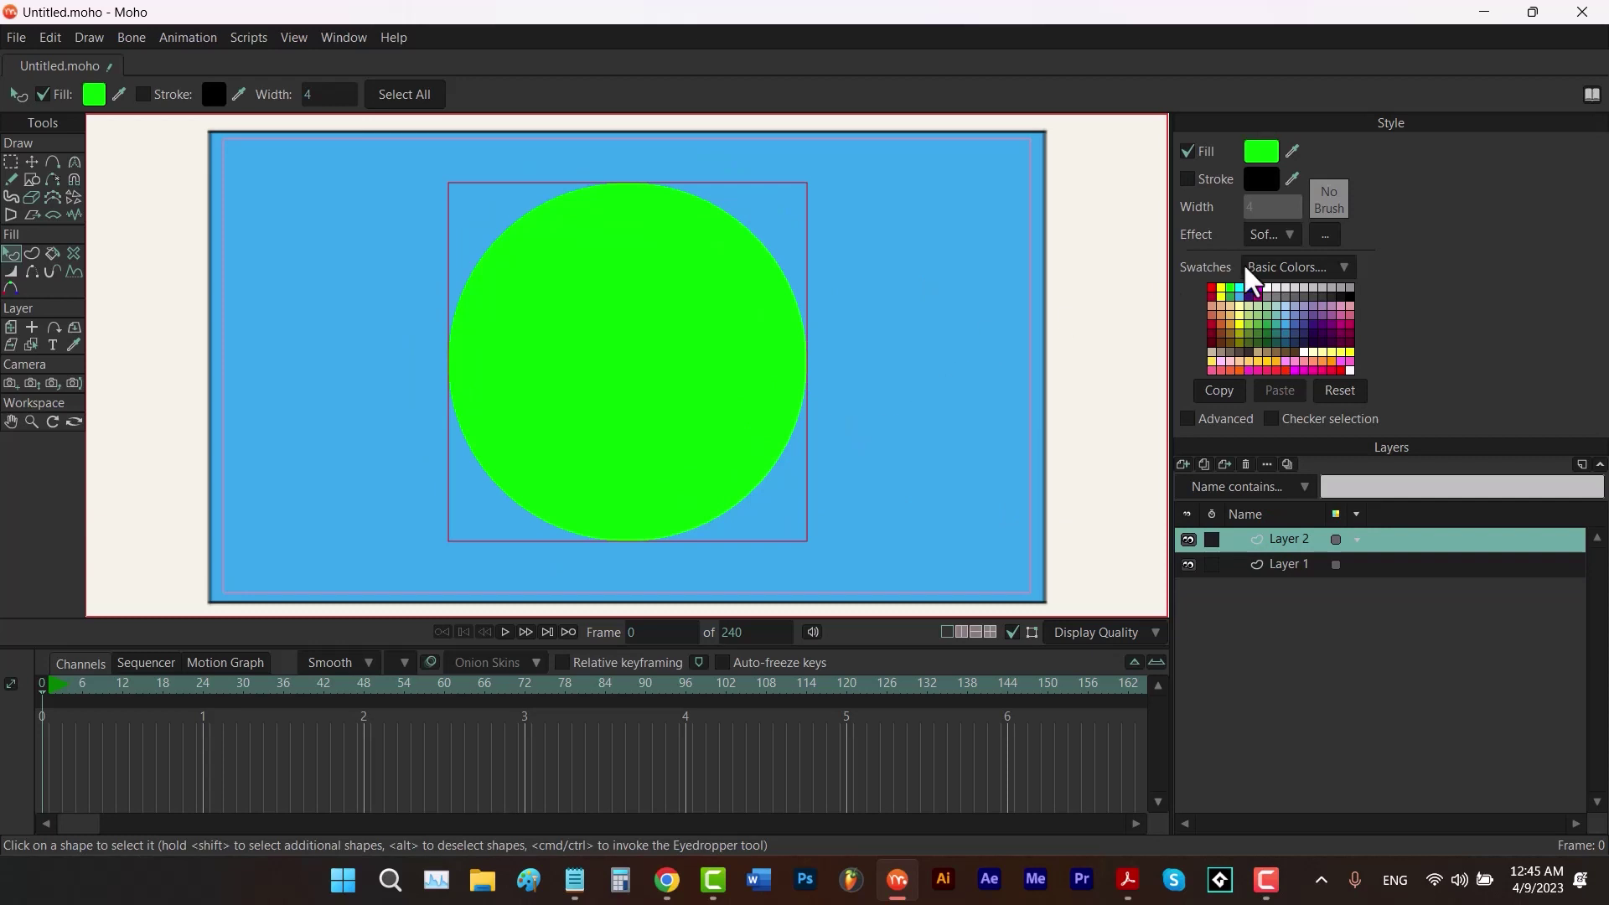
Enable Threshold in the circle's Soft Edge effect and check the rendered preview.
click(1328, 236)
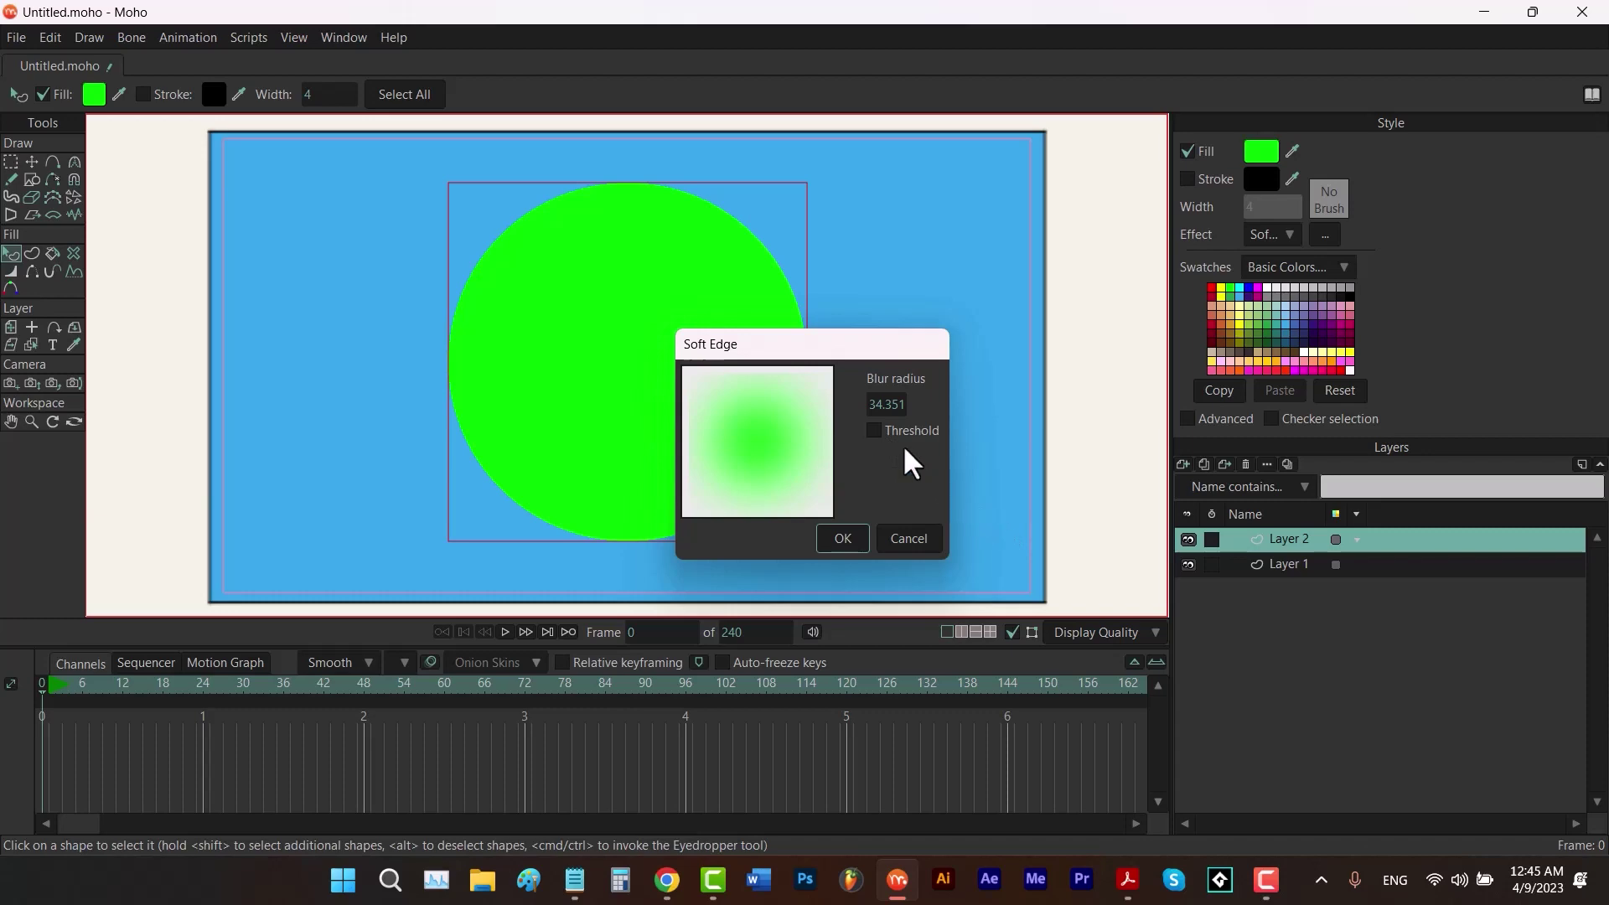
click(874, 431)
click(843, 536)
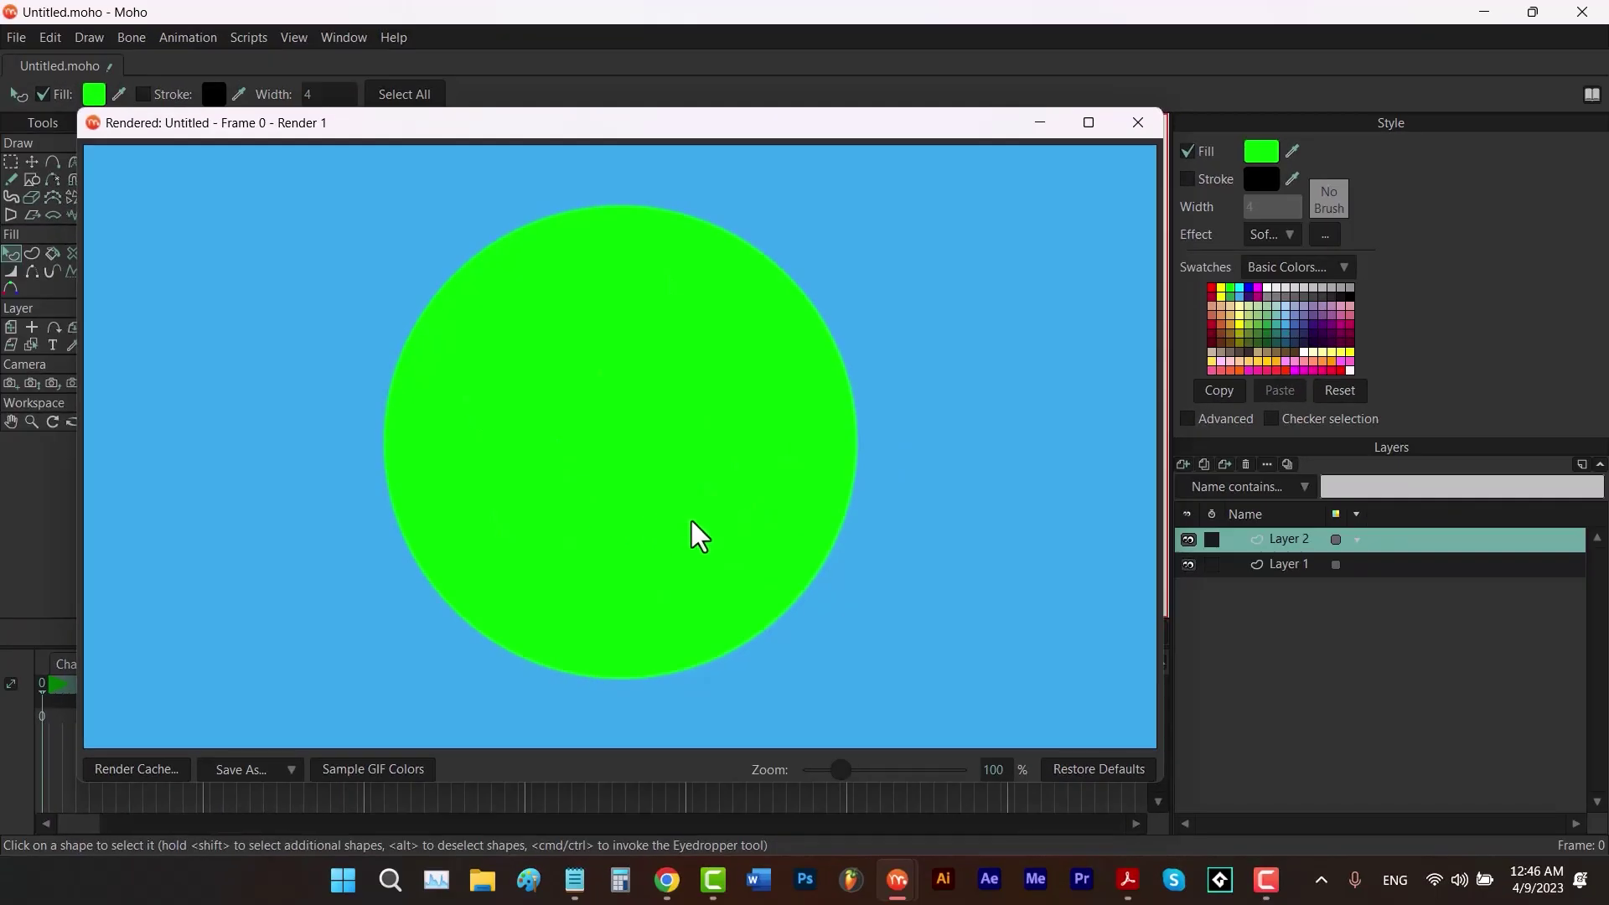
click(1155, 123)
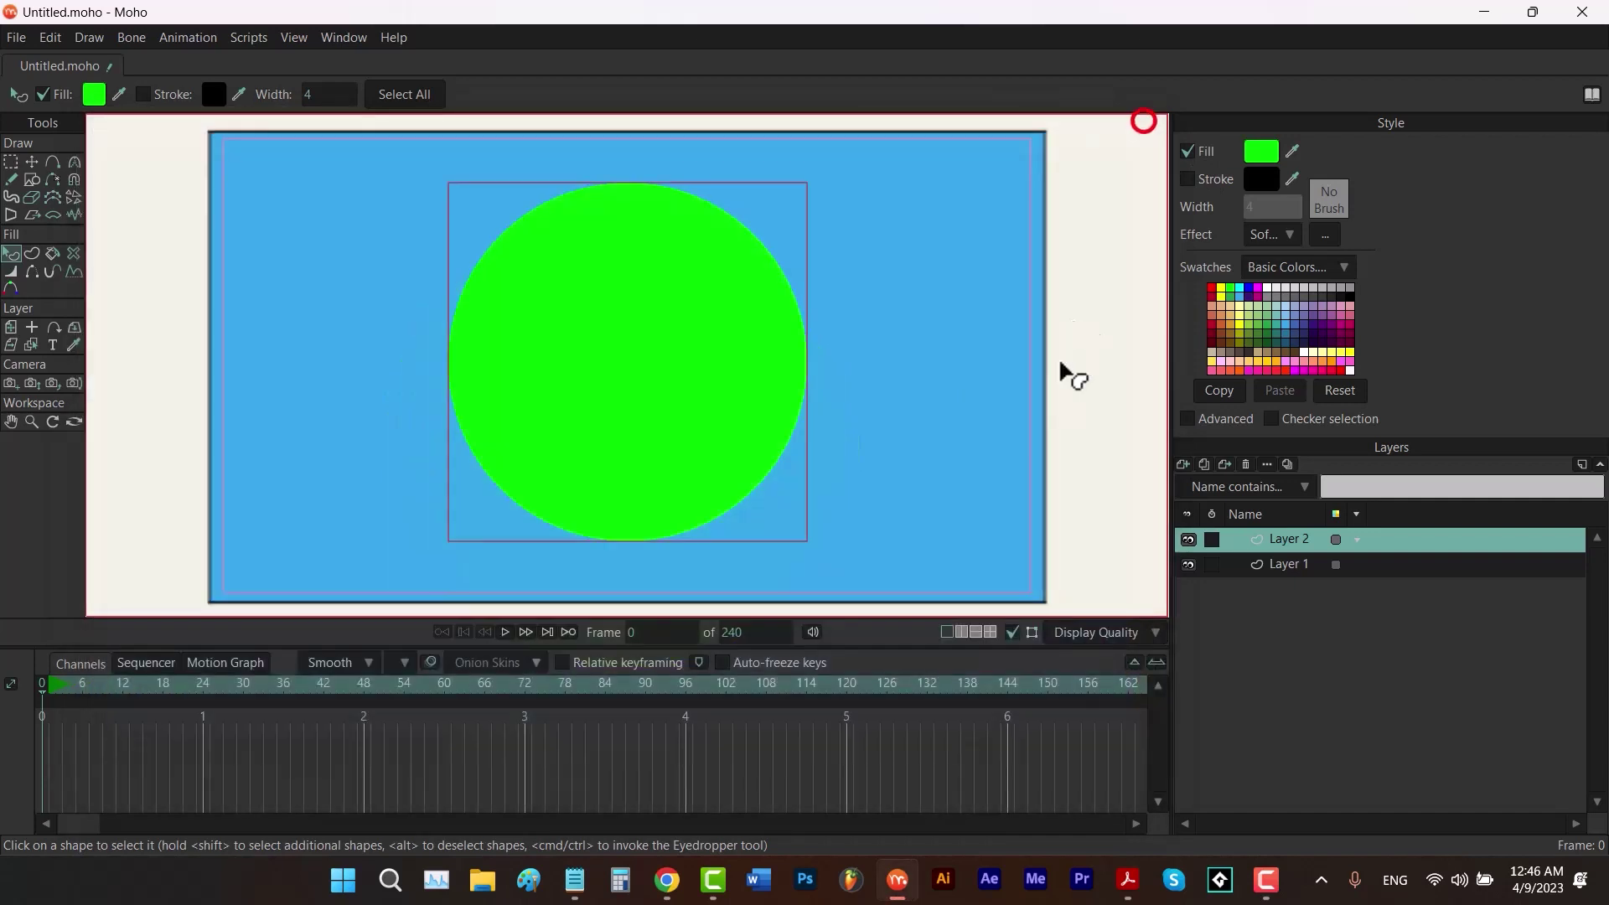
click(1265, 237)
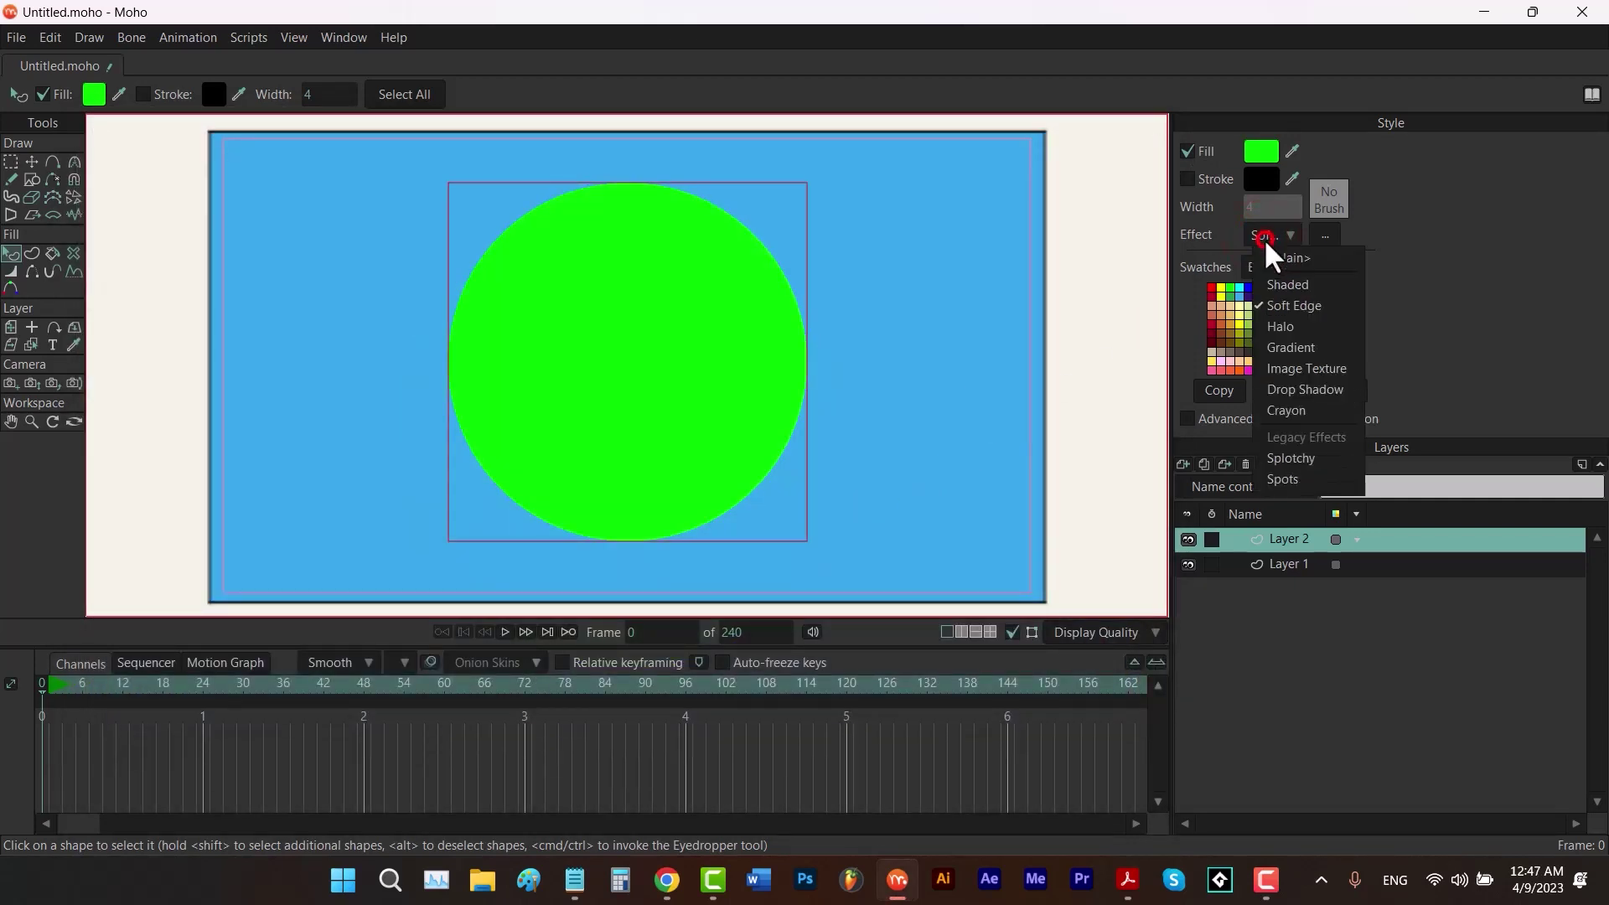
Apply a Halo effect to the circle with inset radius 16 and a red halo colour.
click(1258, 326)
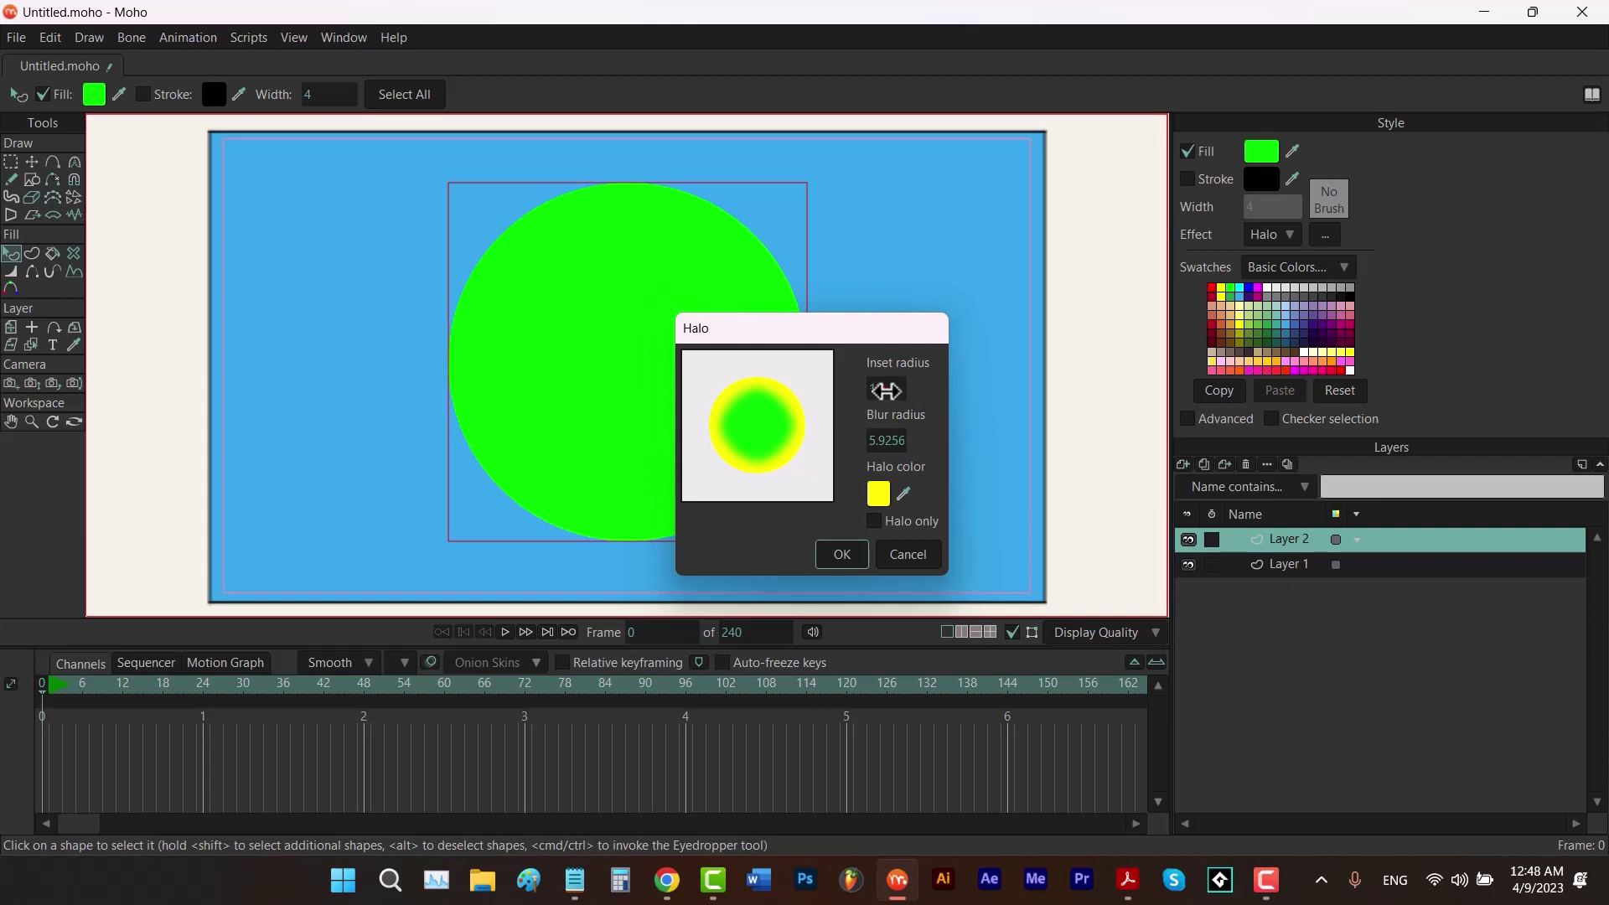
drag(889, 387, 913, 415)
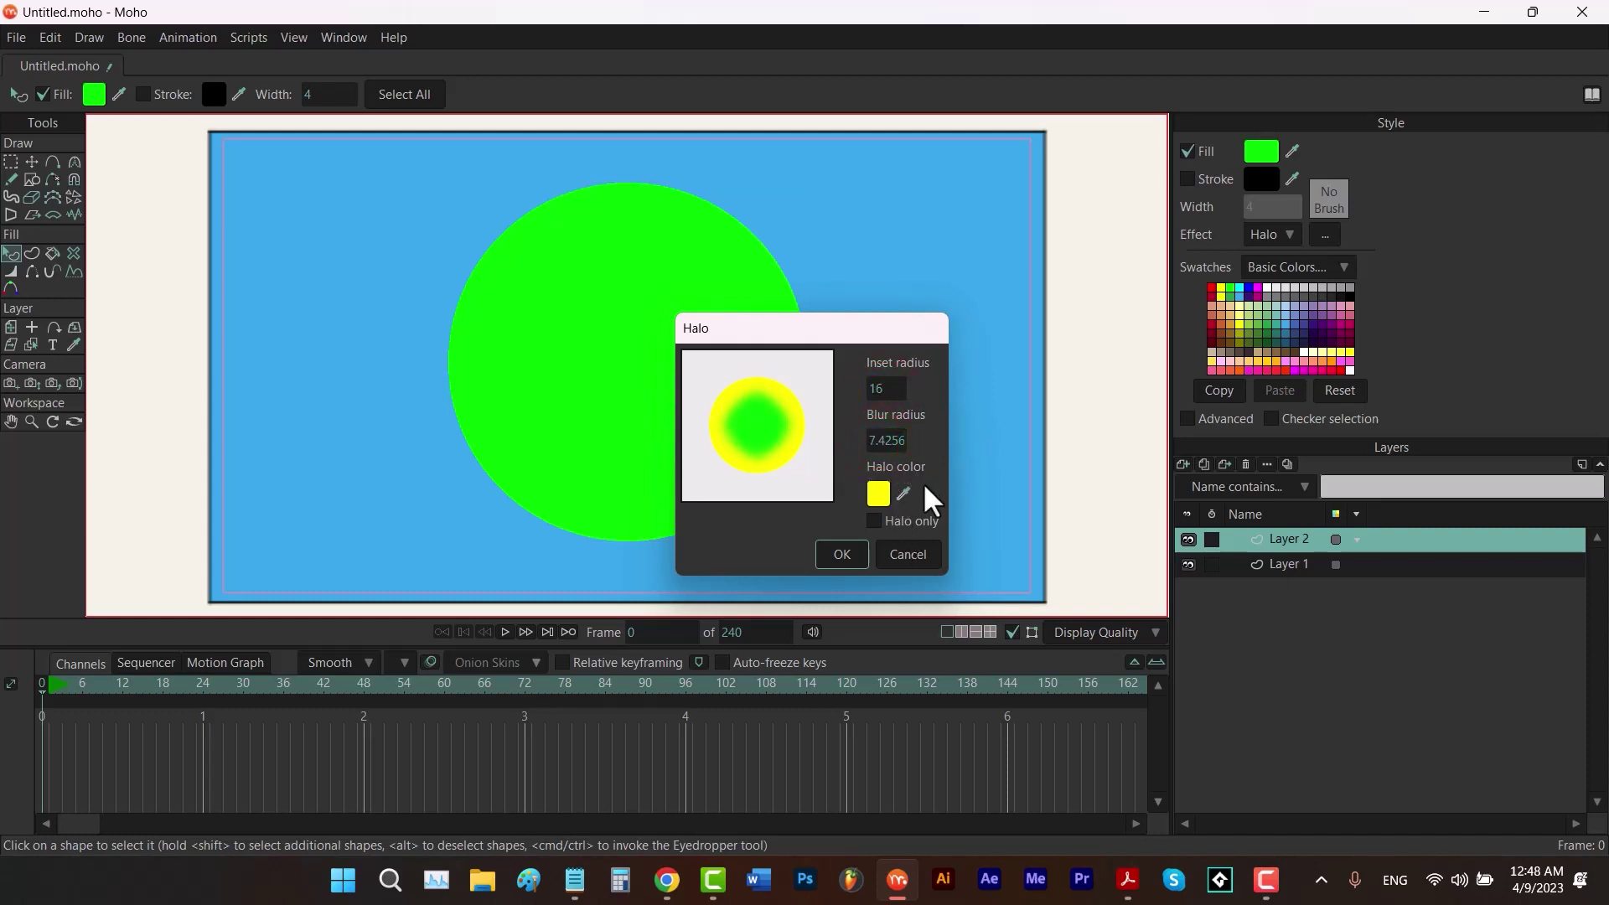
click(879, 494)
click(1074, 446)
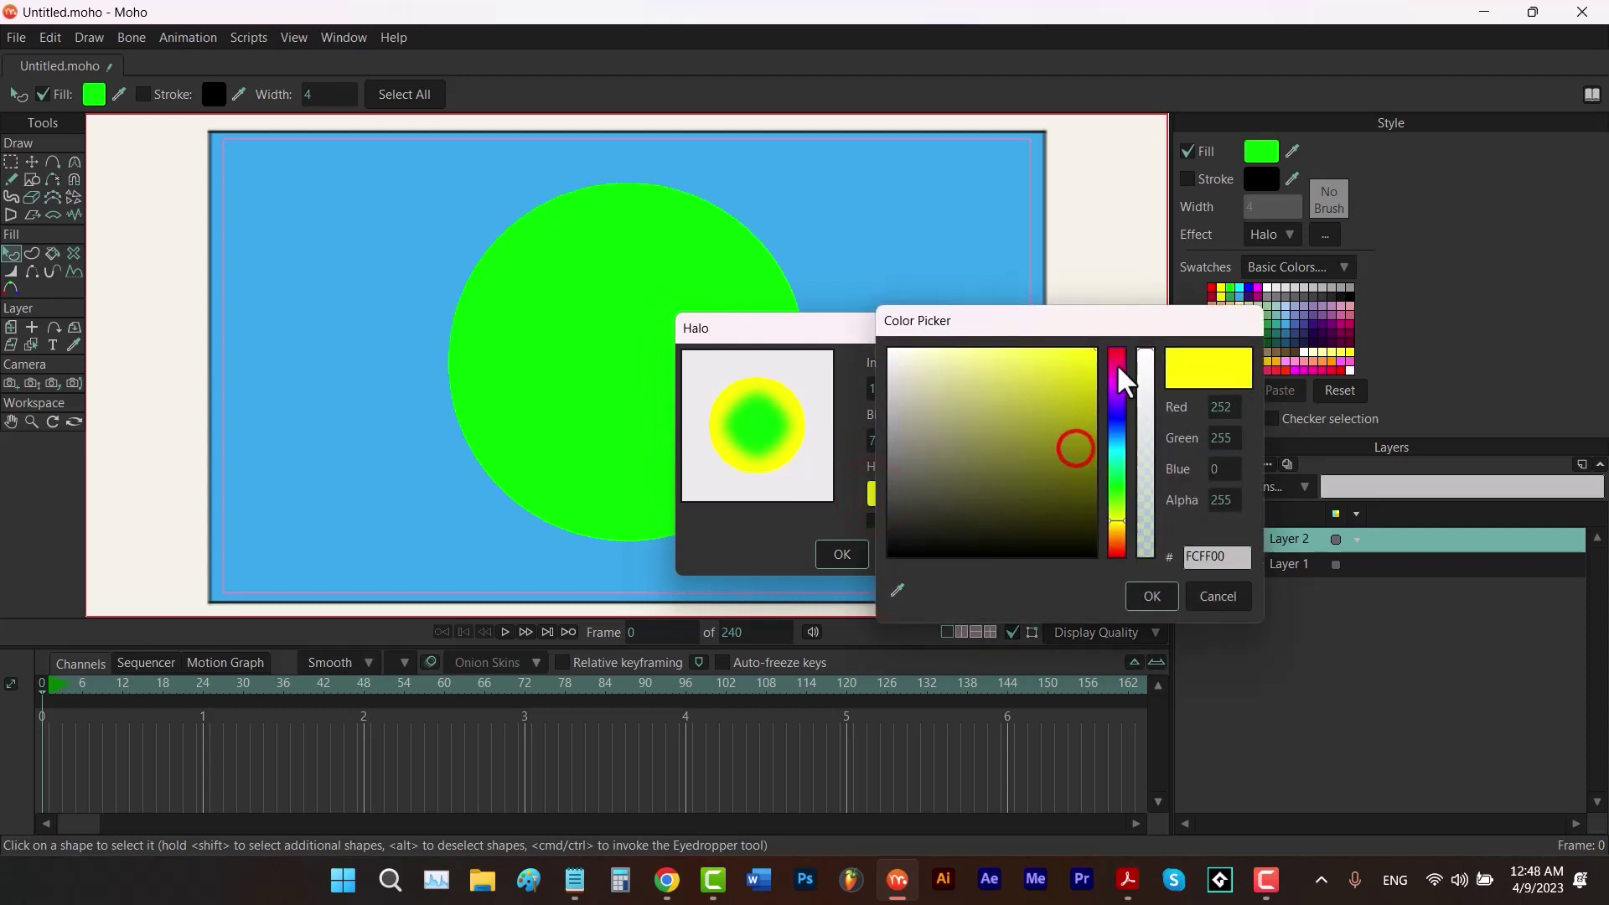
click(1117, 363)
click(1138, 594)
Set the halo to show the halo only, confirm it, and view the ring from Layer 1.
click(871, 521)
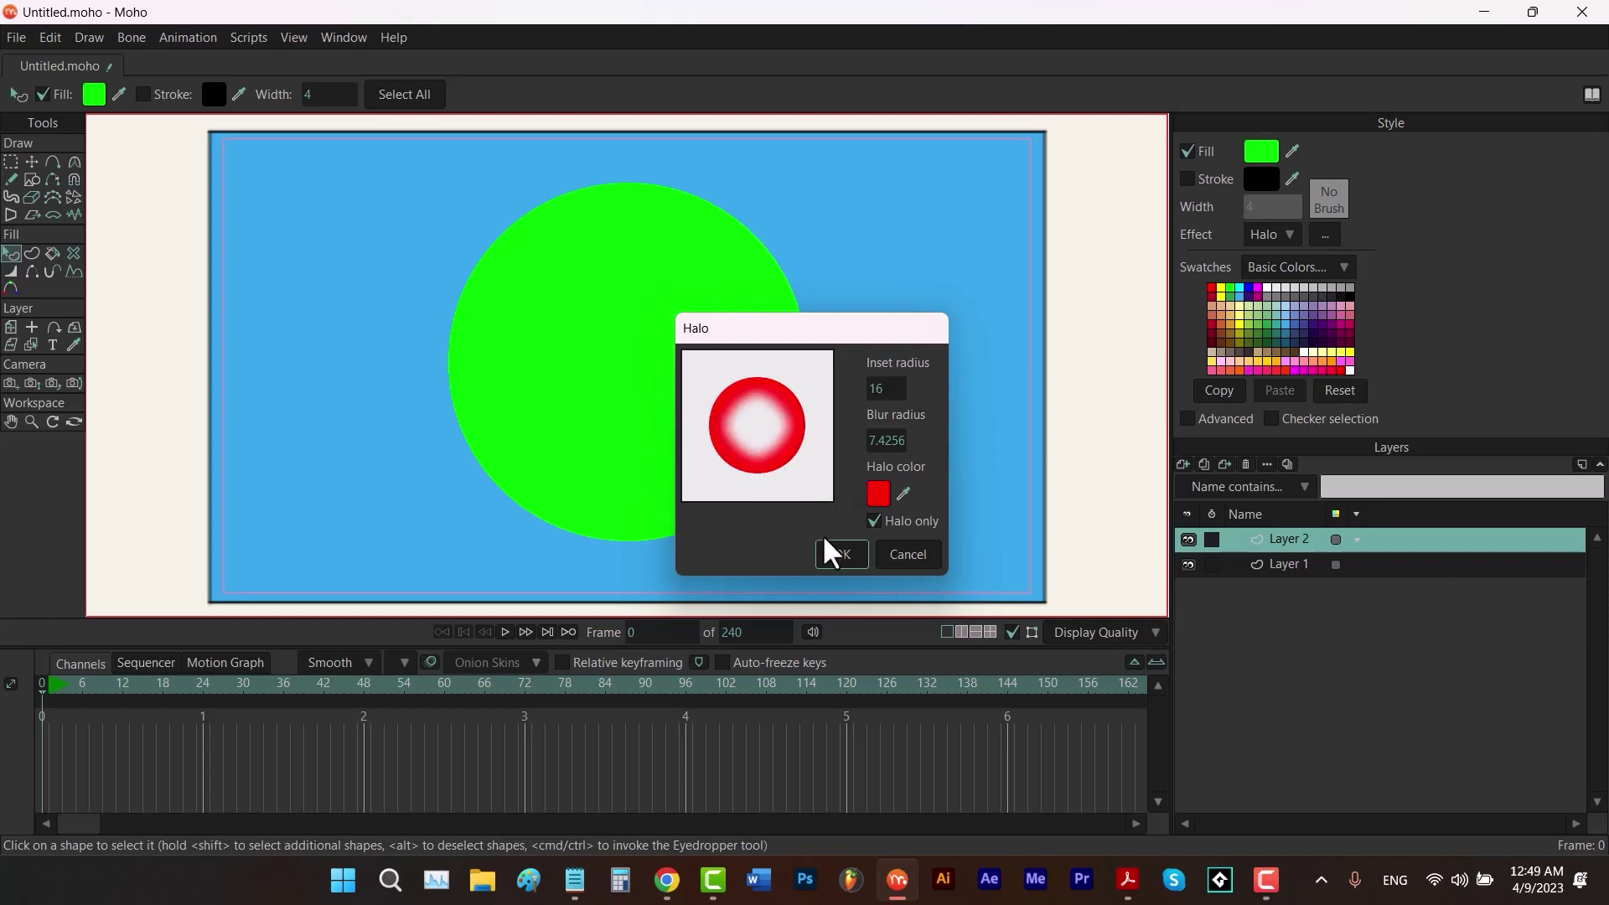
click(837, 555)
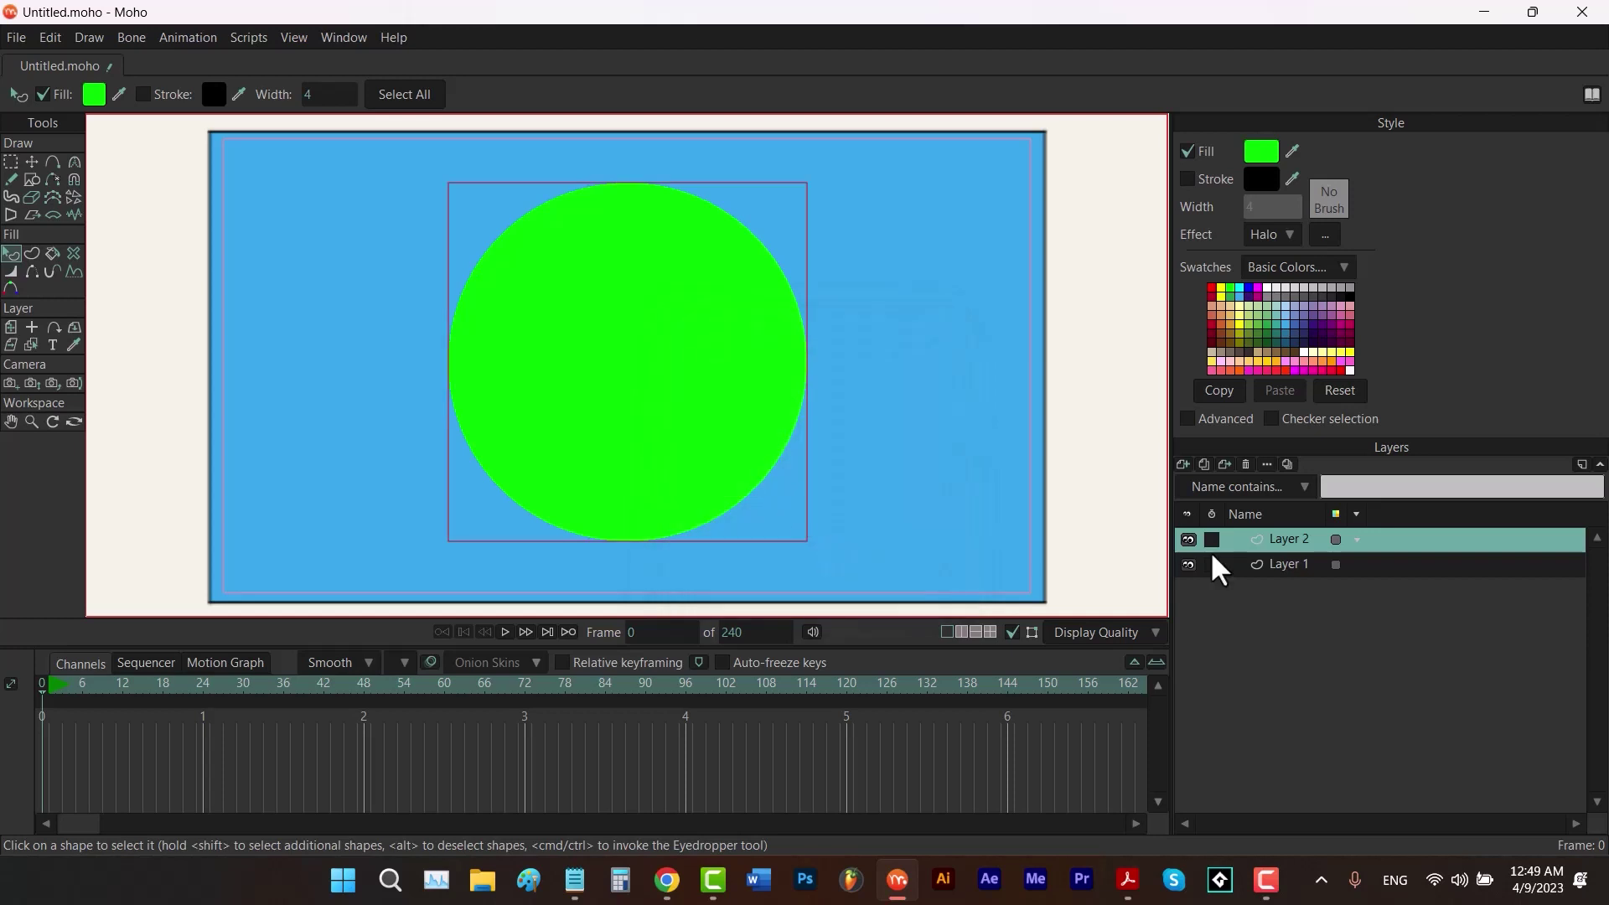
click(1284, 566)
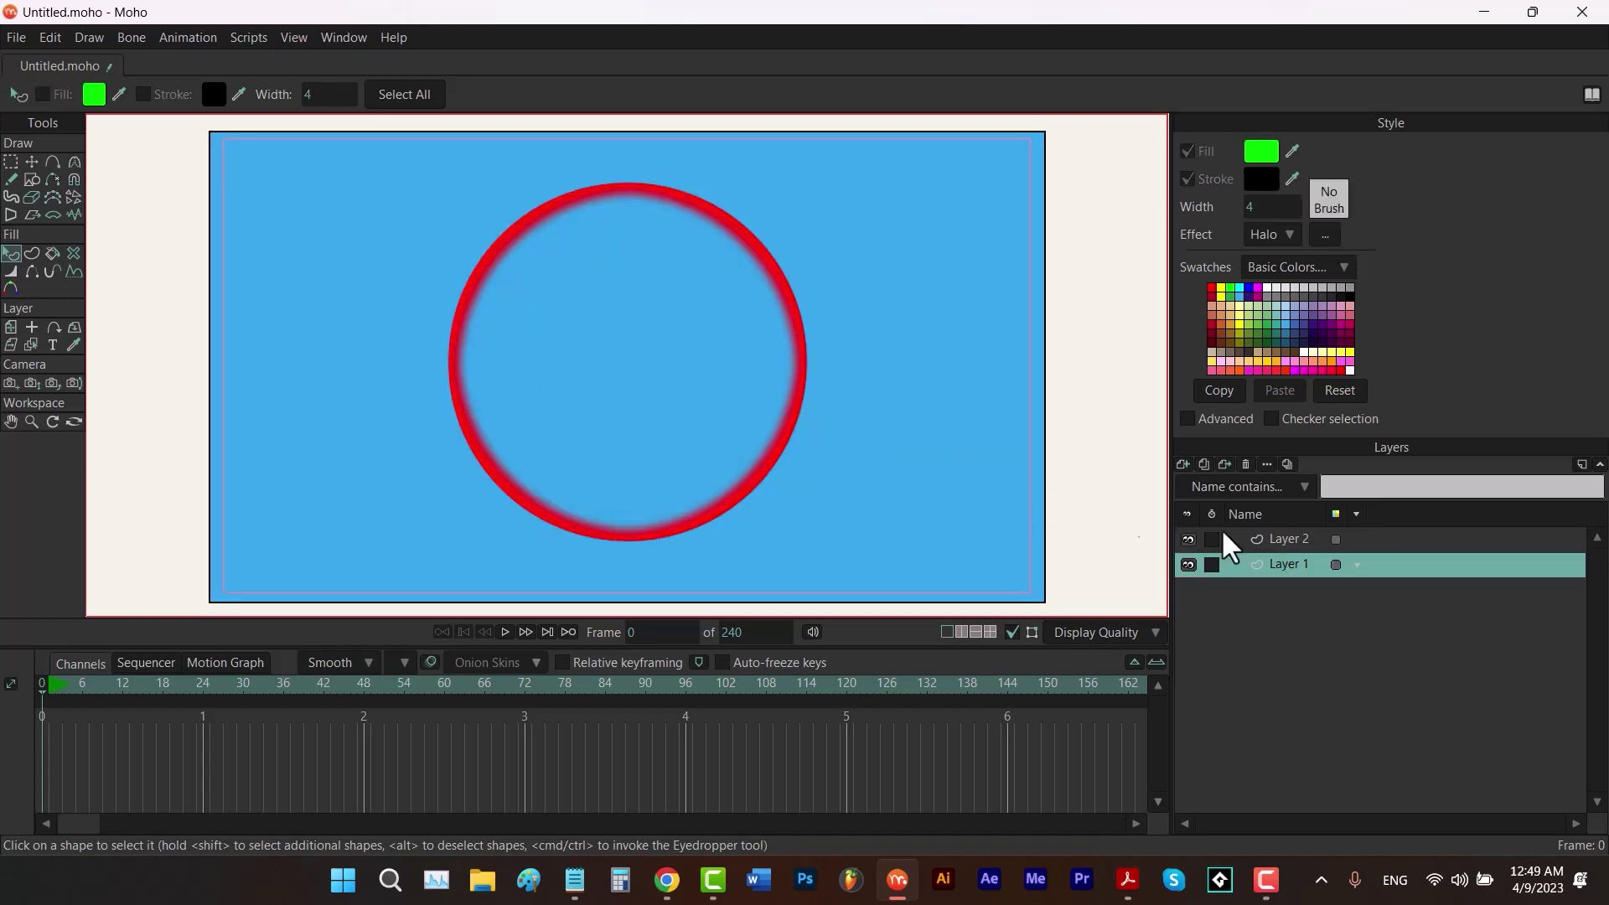
click(1303, 543)
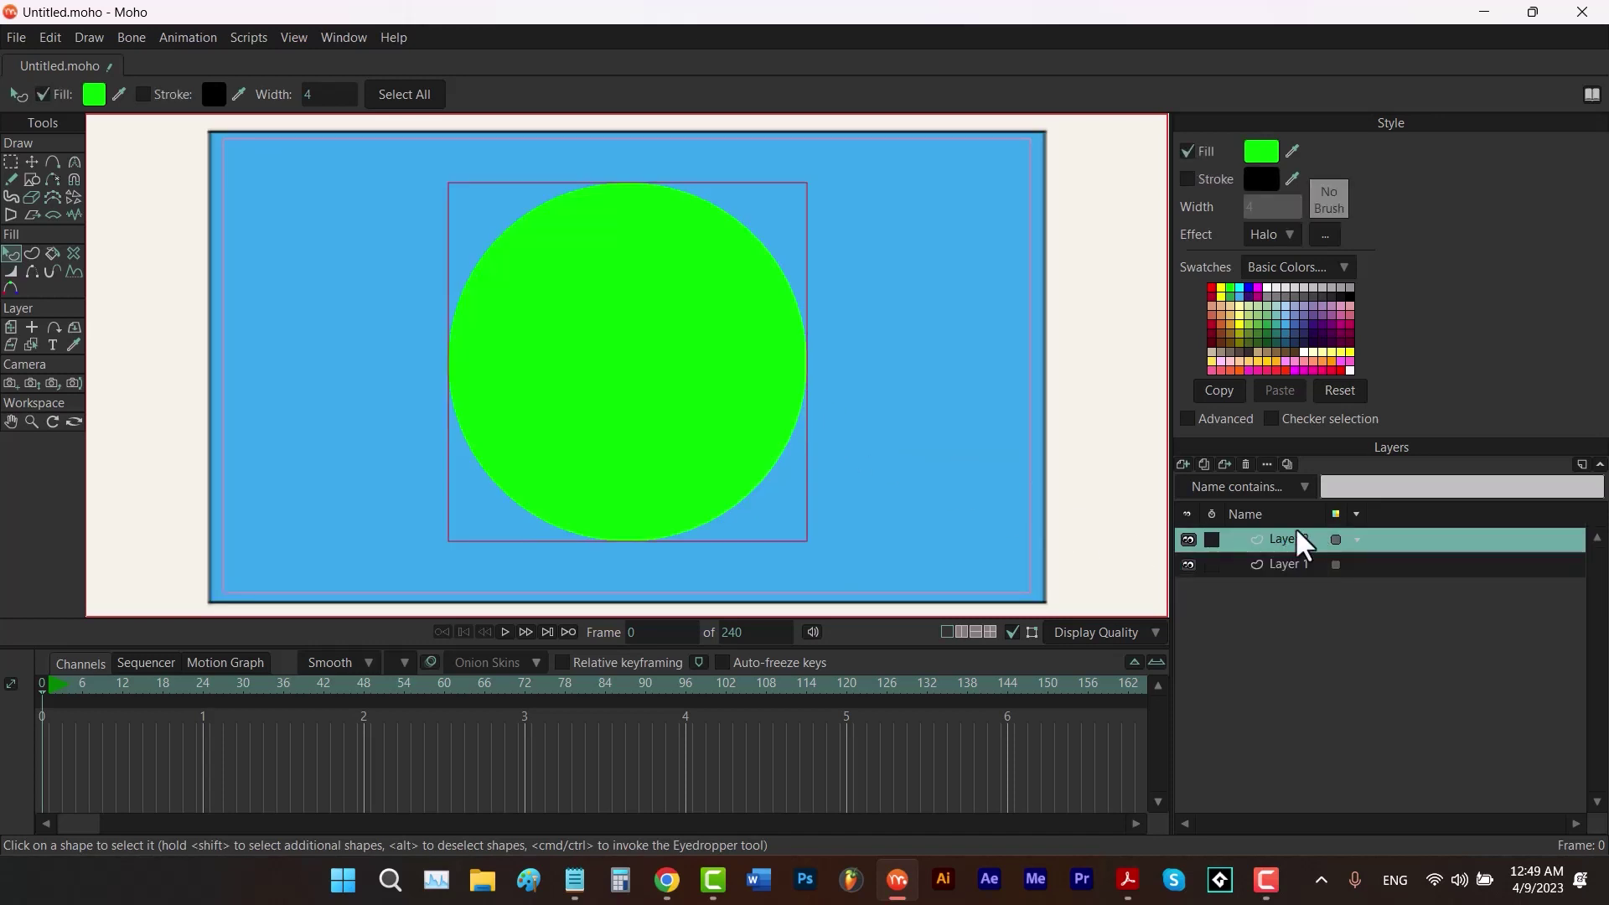
Switch the circle's fill effect to a linear black-green-white Gradient and accept it.
click(1286, 242)
click(1312, 343)
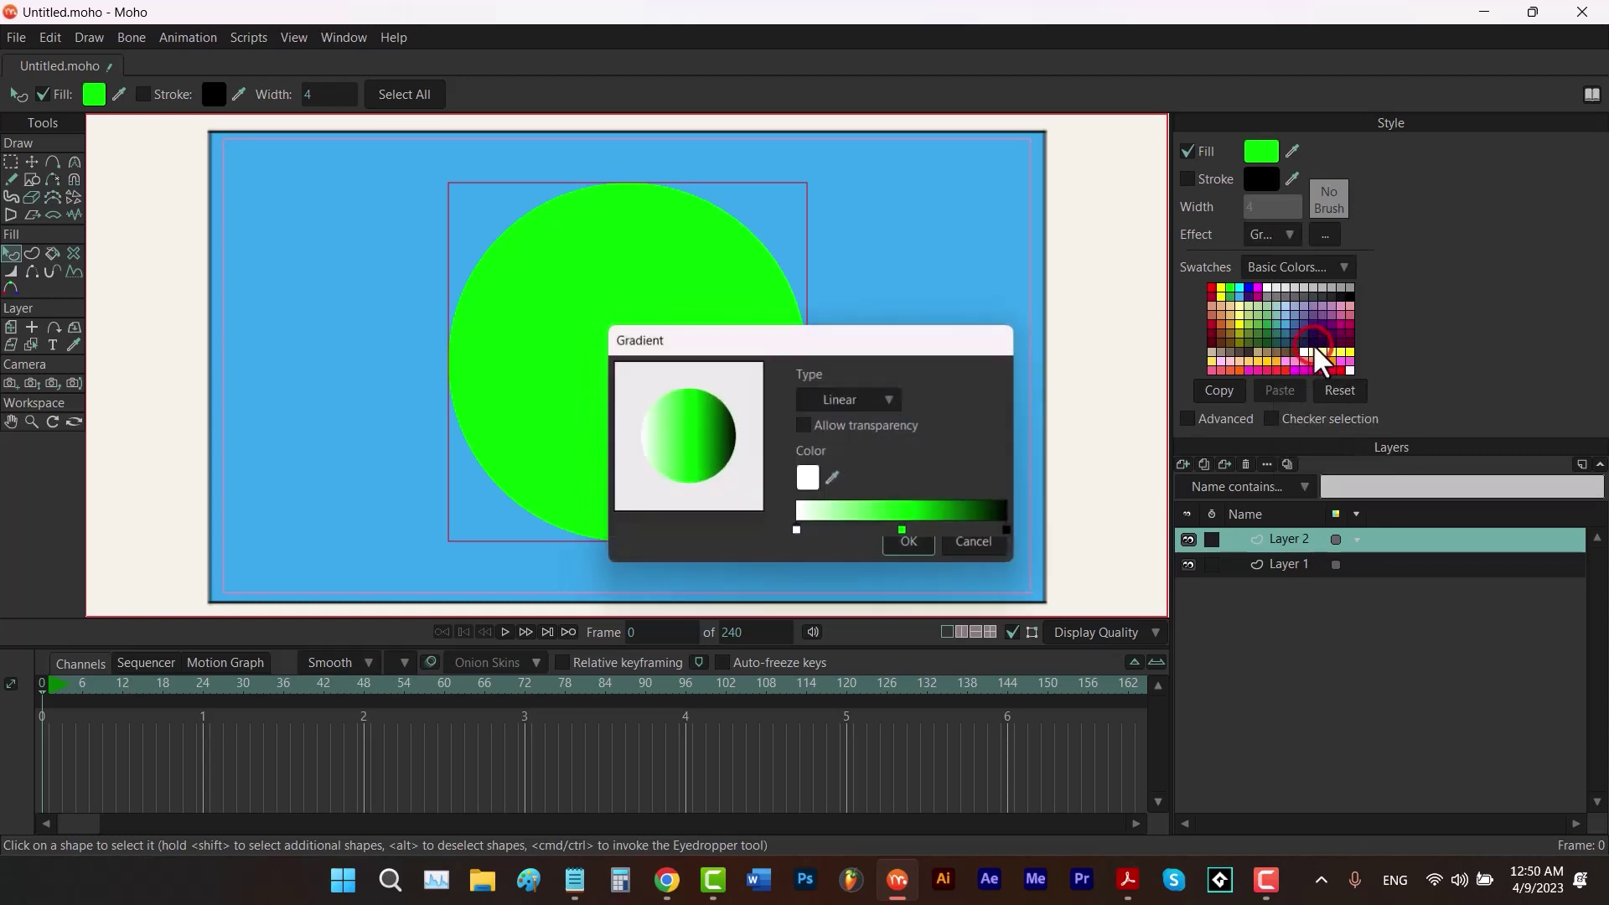
drag(786, 345, 1085, 303)
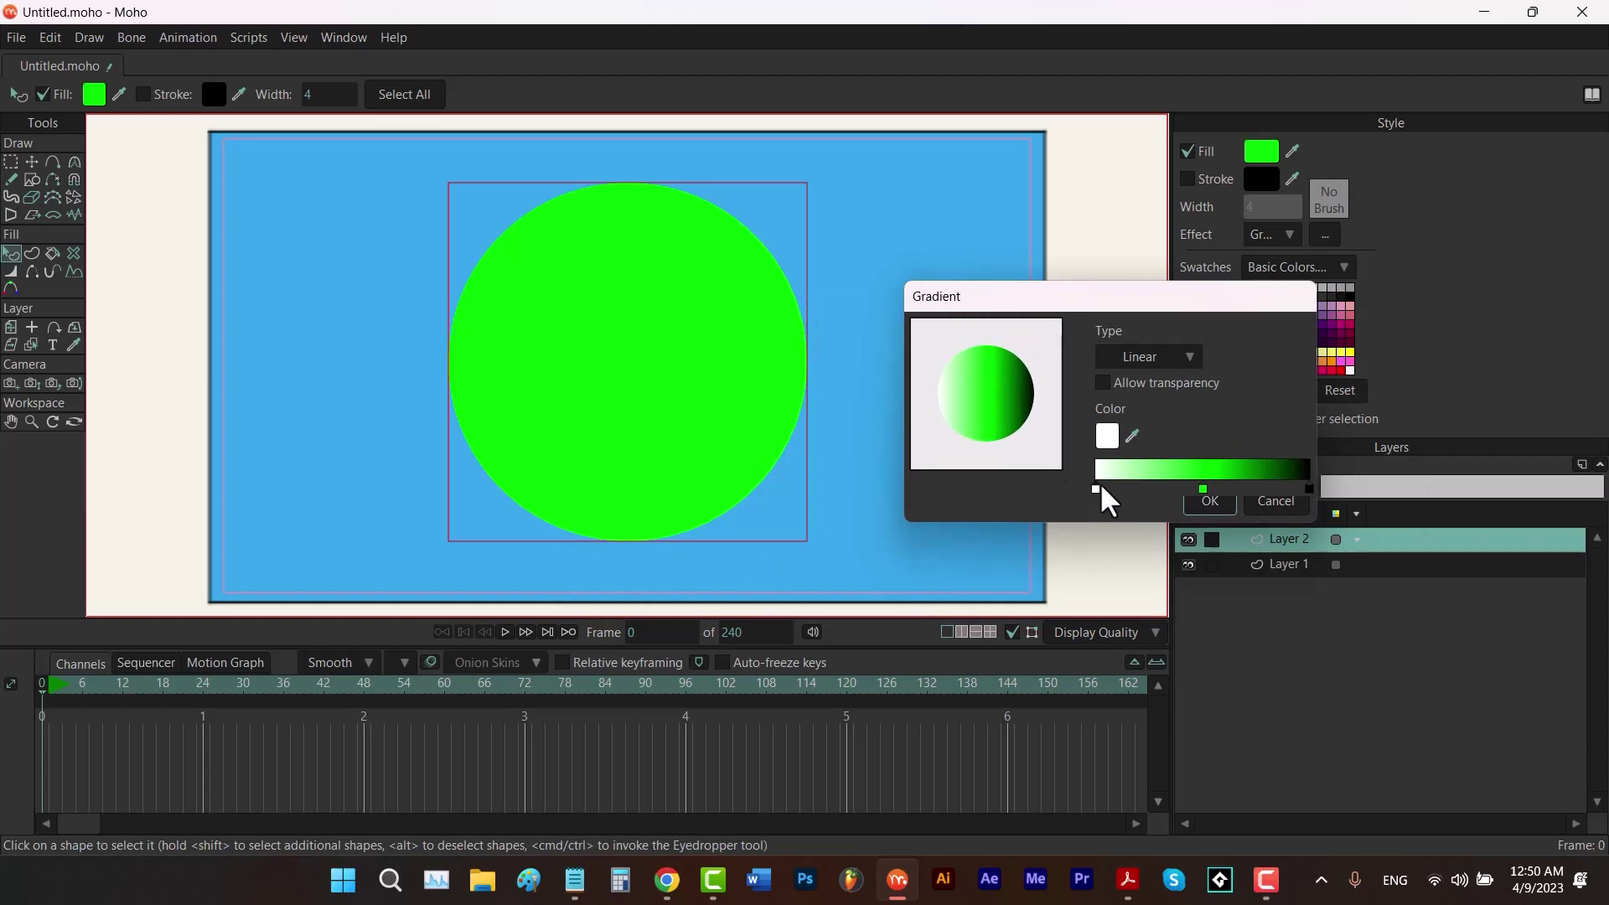
click(1191, 500)
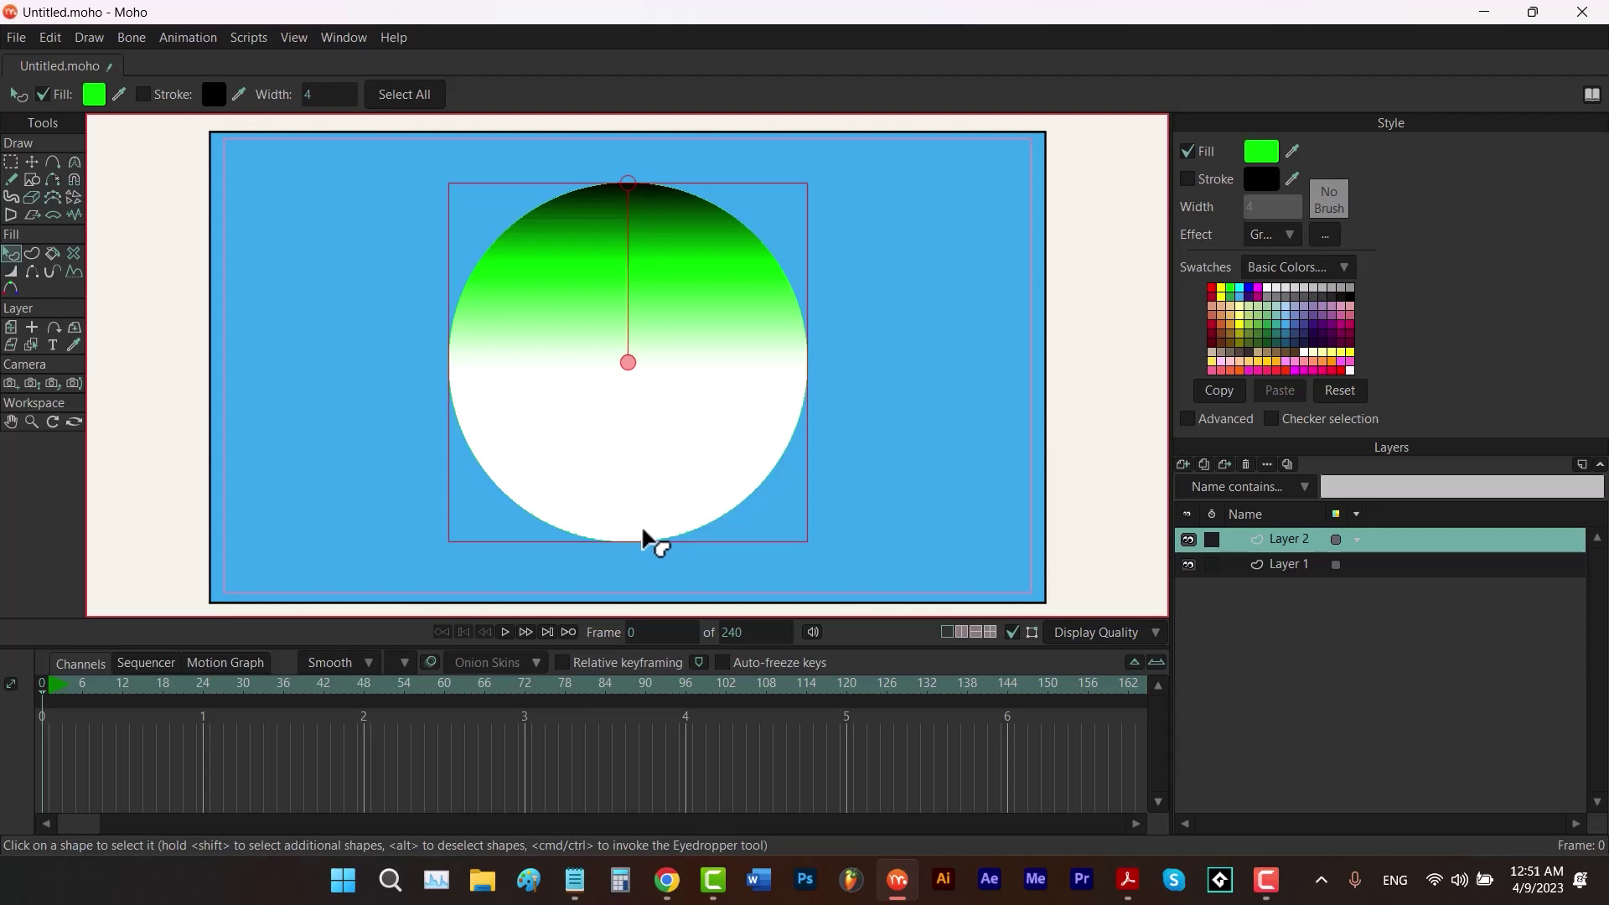
Reposition the gradient handles so it runs straight up from the circle's centre.
drag(630, 368, 634, 441)
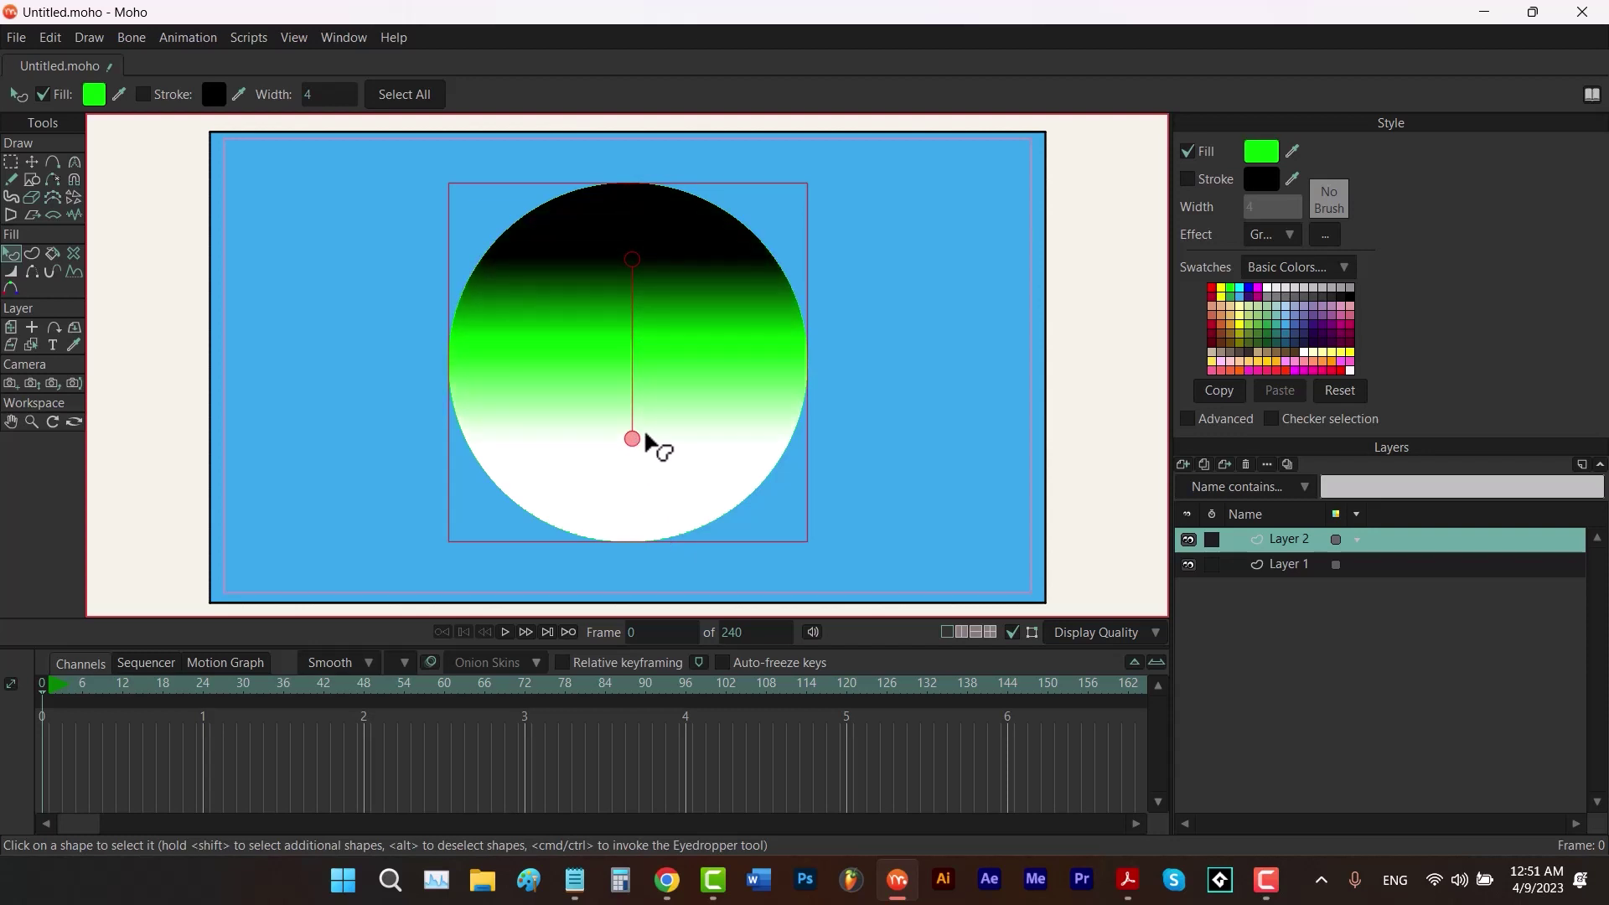
mouse_move(632, 262)
mouse_down()
mouse_move(637, 186)
mouse_move(636, 341)
mouse_move(633, 249)
mouse_move(631, 297)
mouse_move(702, 315)
mouse_move(744, 385)
mouse_move(734, 468)
mouse_move(621, 498)
mouse_move(545, 366)
mouse_move(626, 264)
mouse_up()
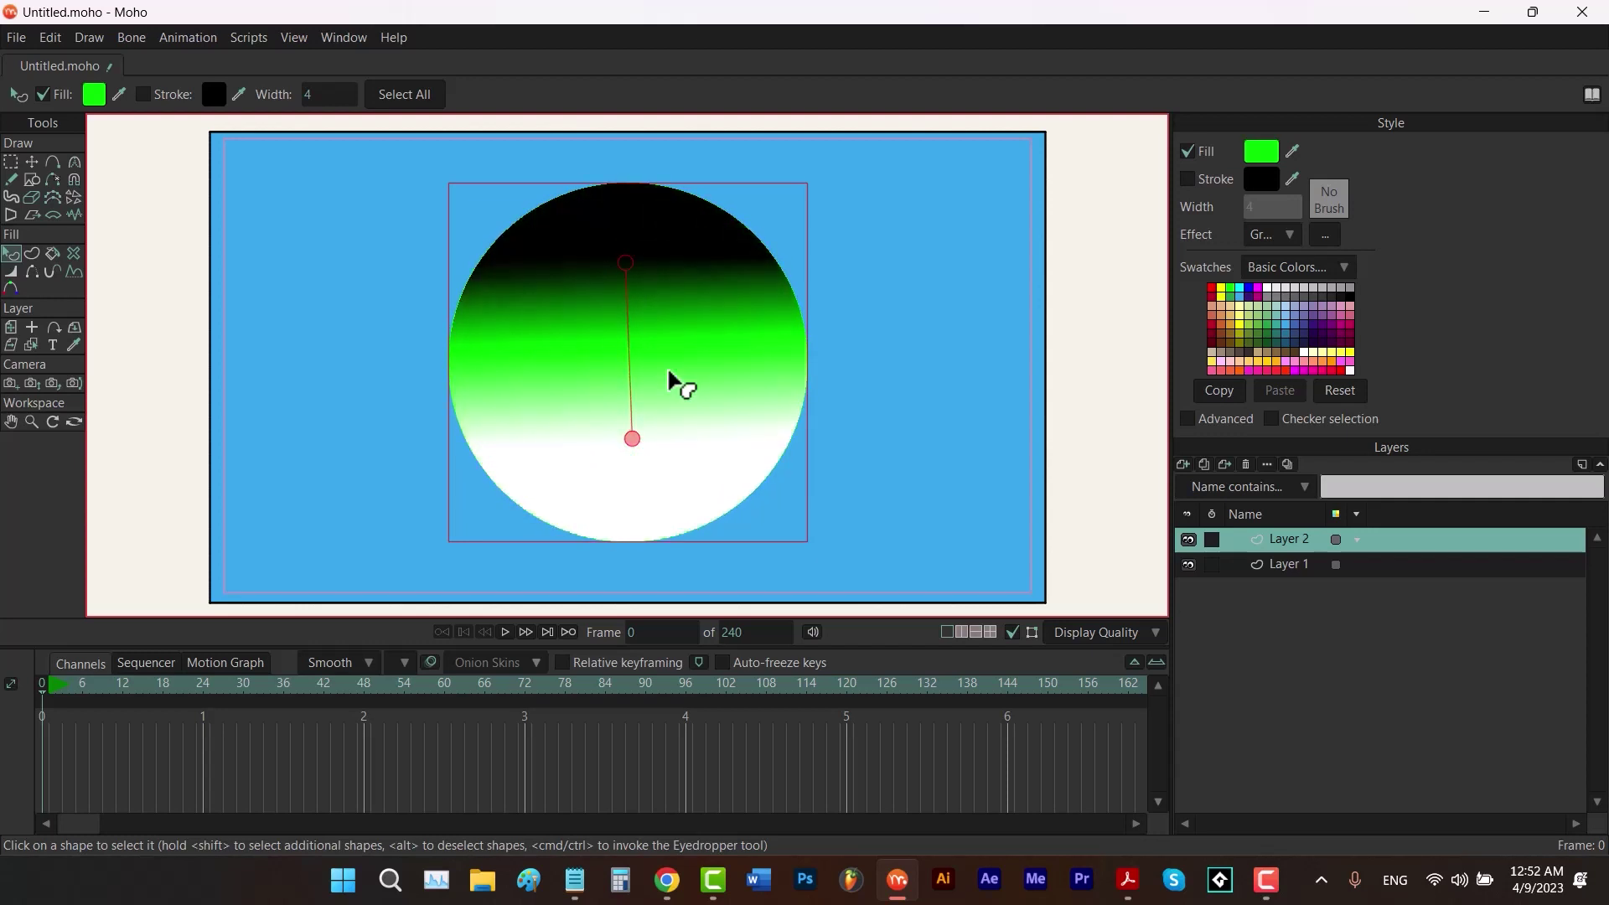
drag(627, 267, 560, 271)
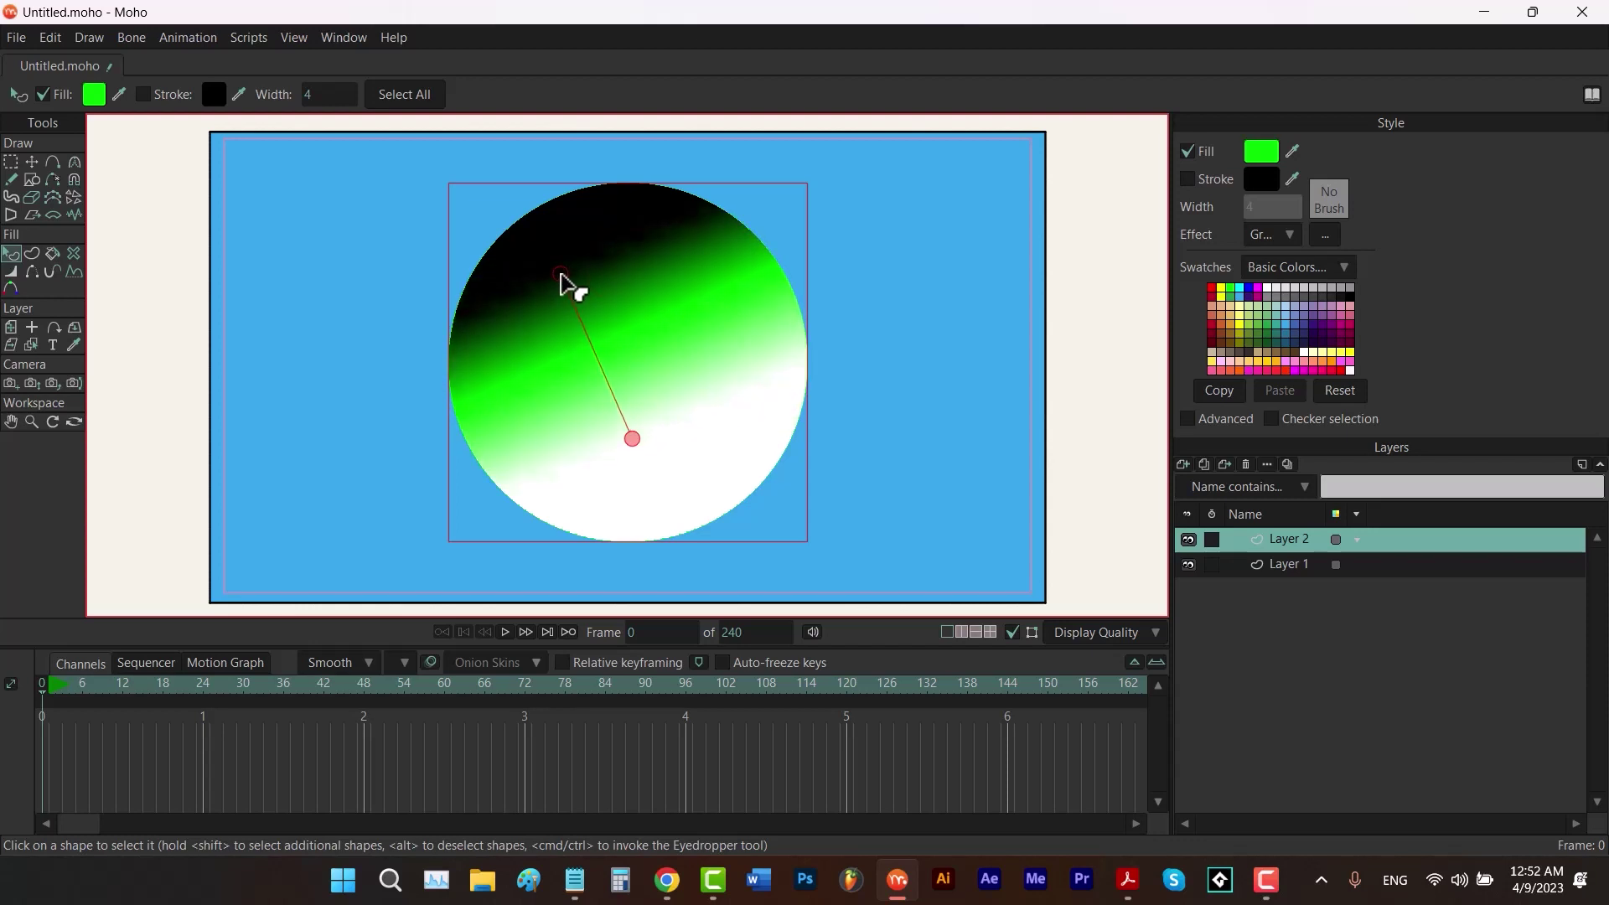
drag(560, 274, 812, 363)
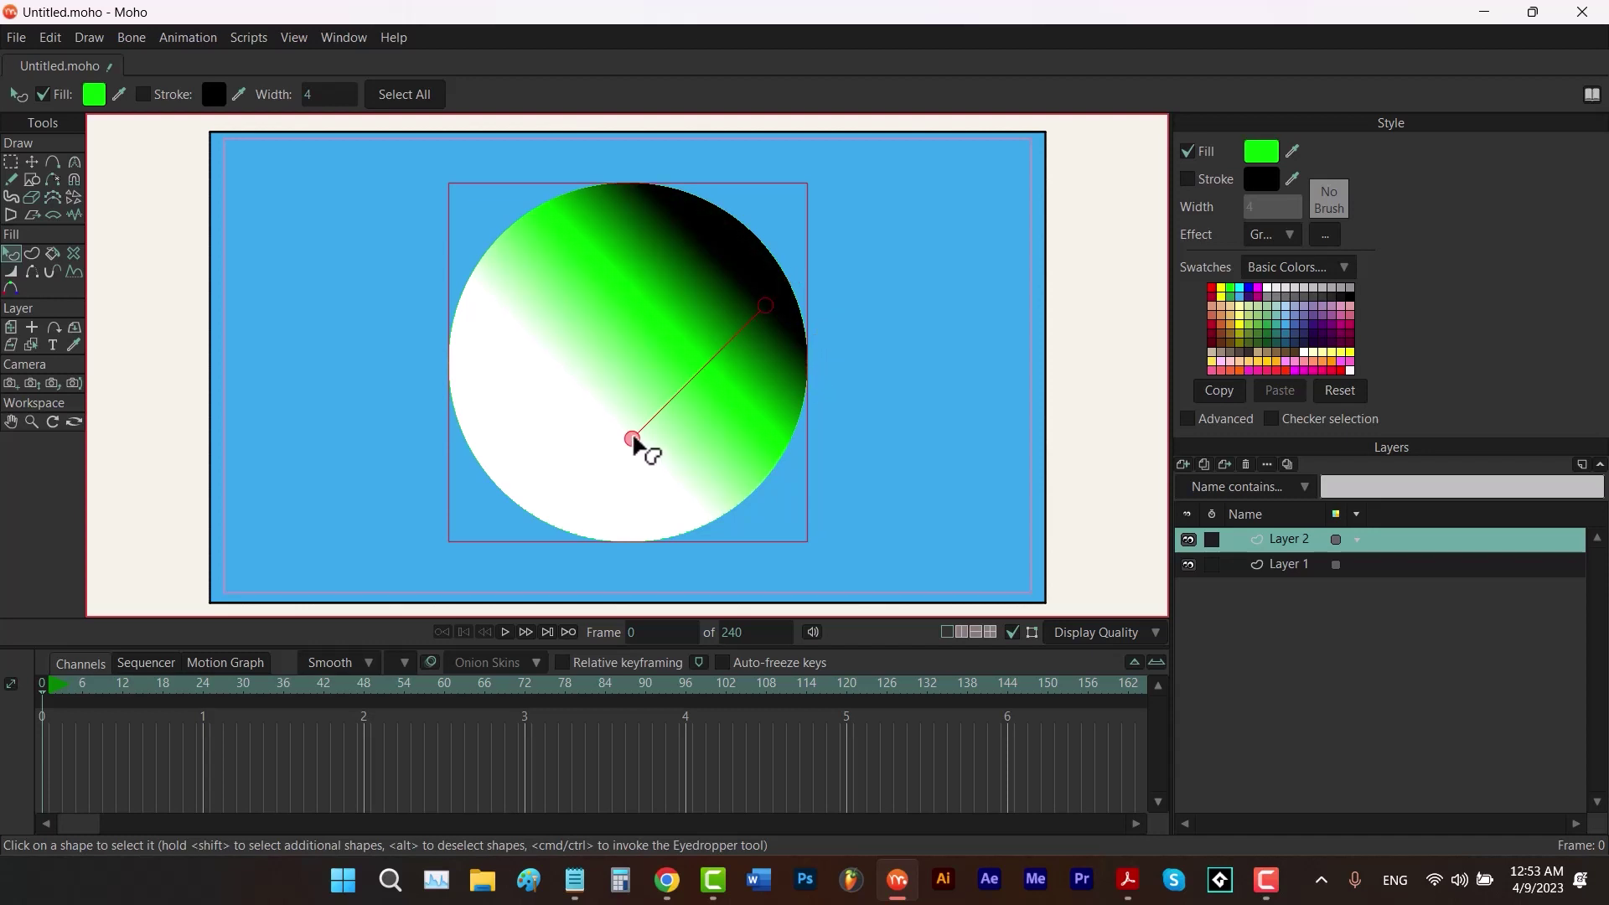
drag(634, 442, 633, 369)
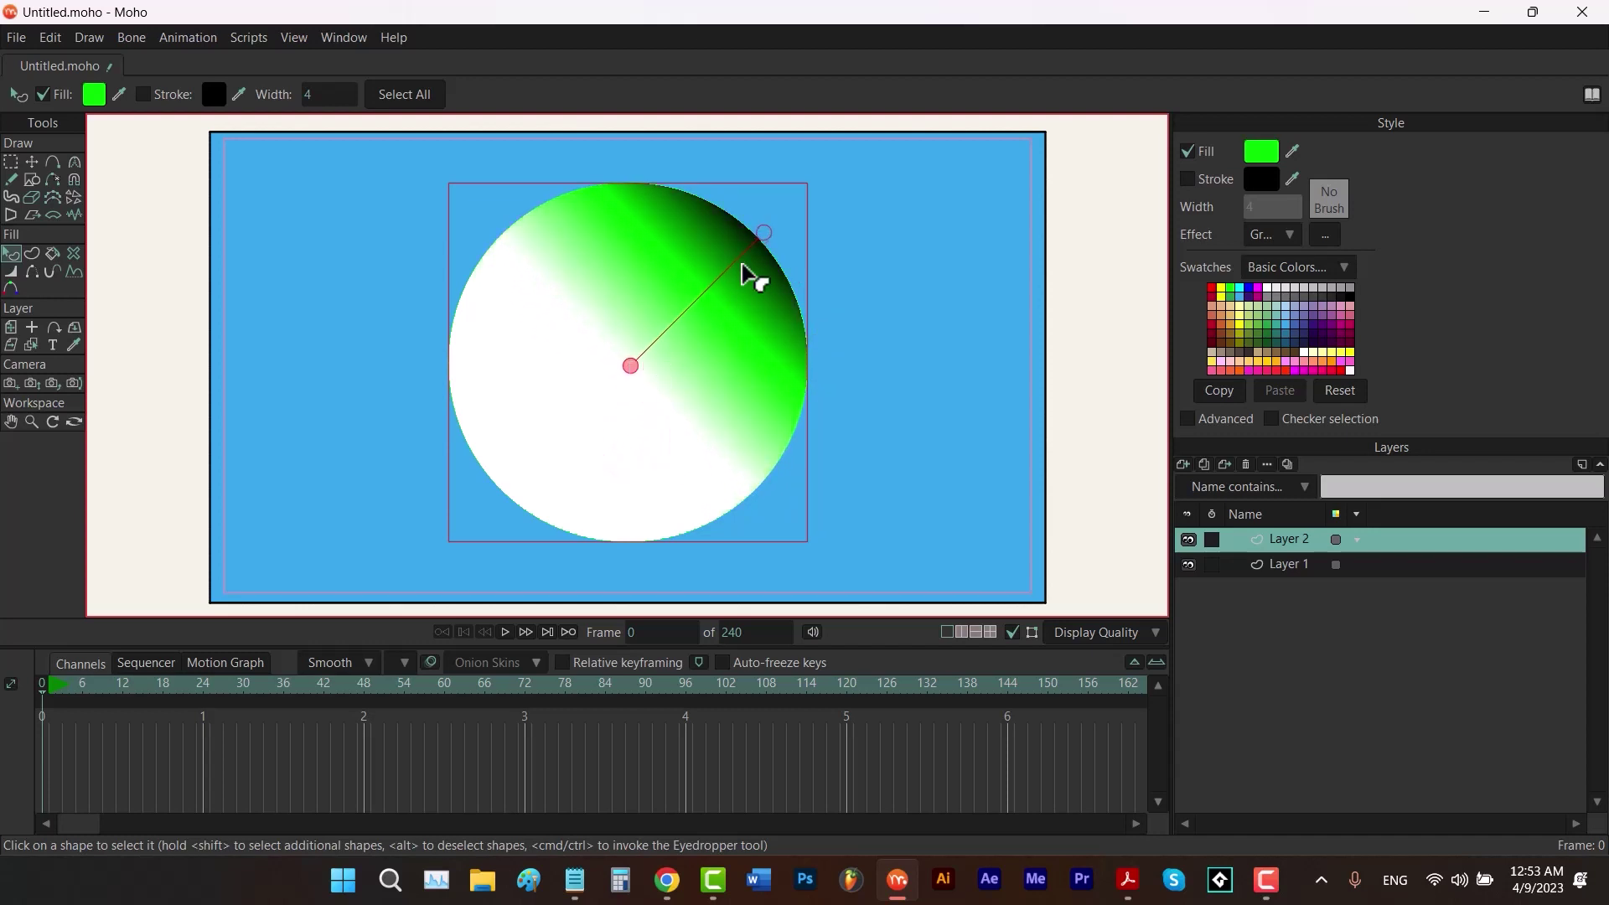
drag(764, 237, 632, 225)
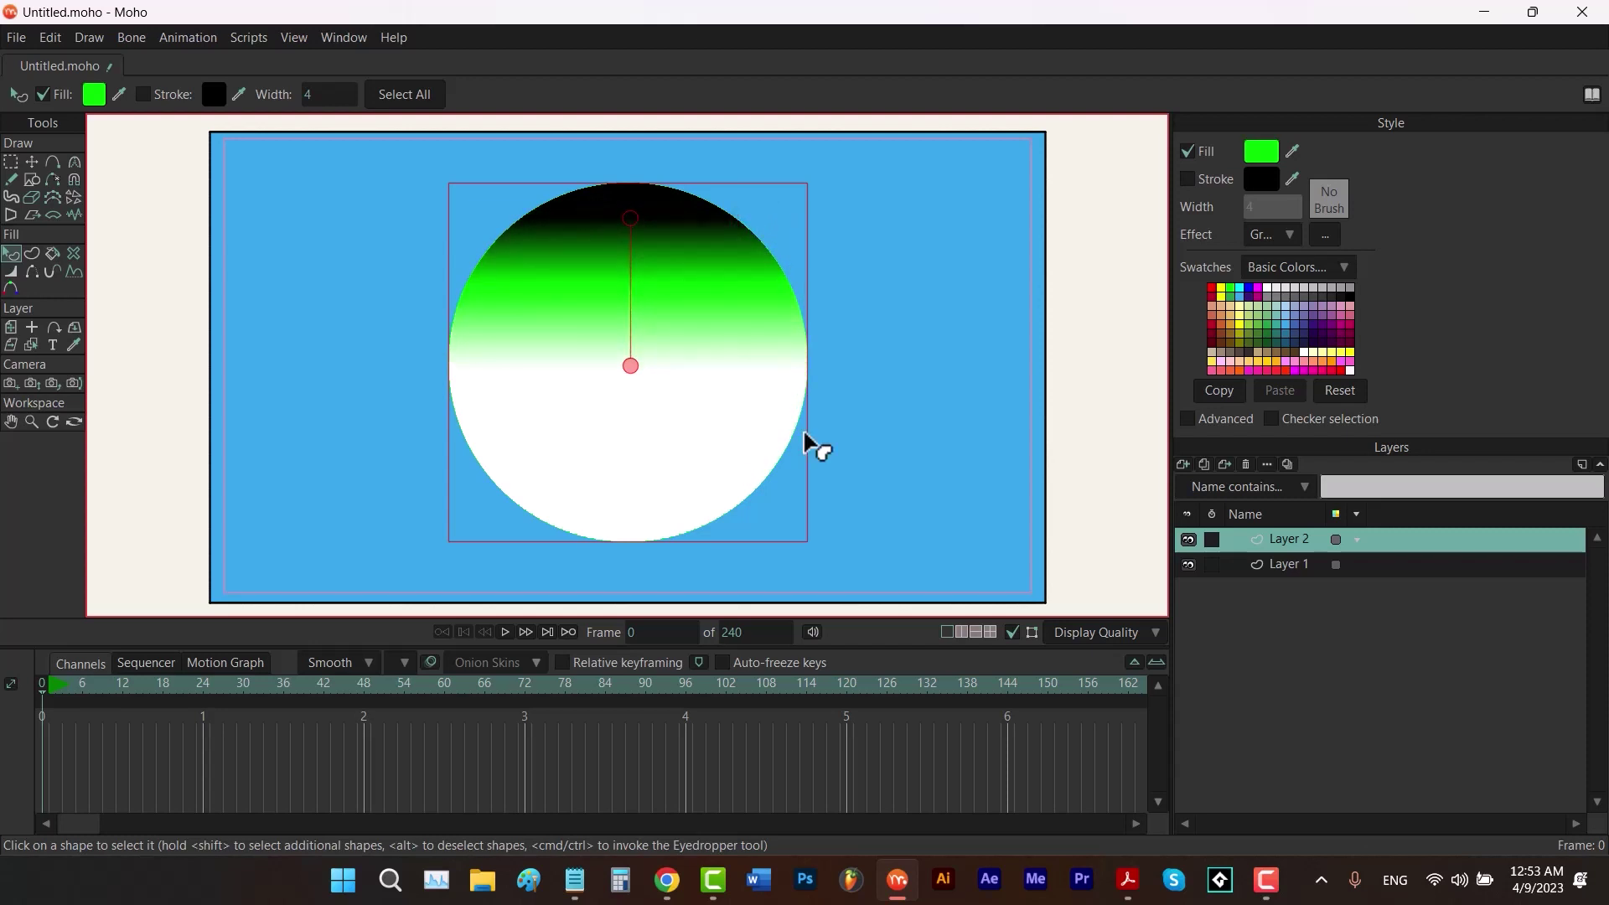
Change the gradient's white stop to pure red FF0000.
click(1324, 235)
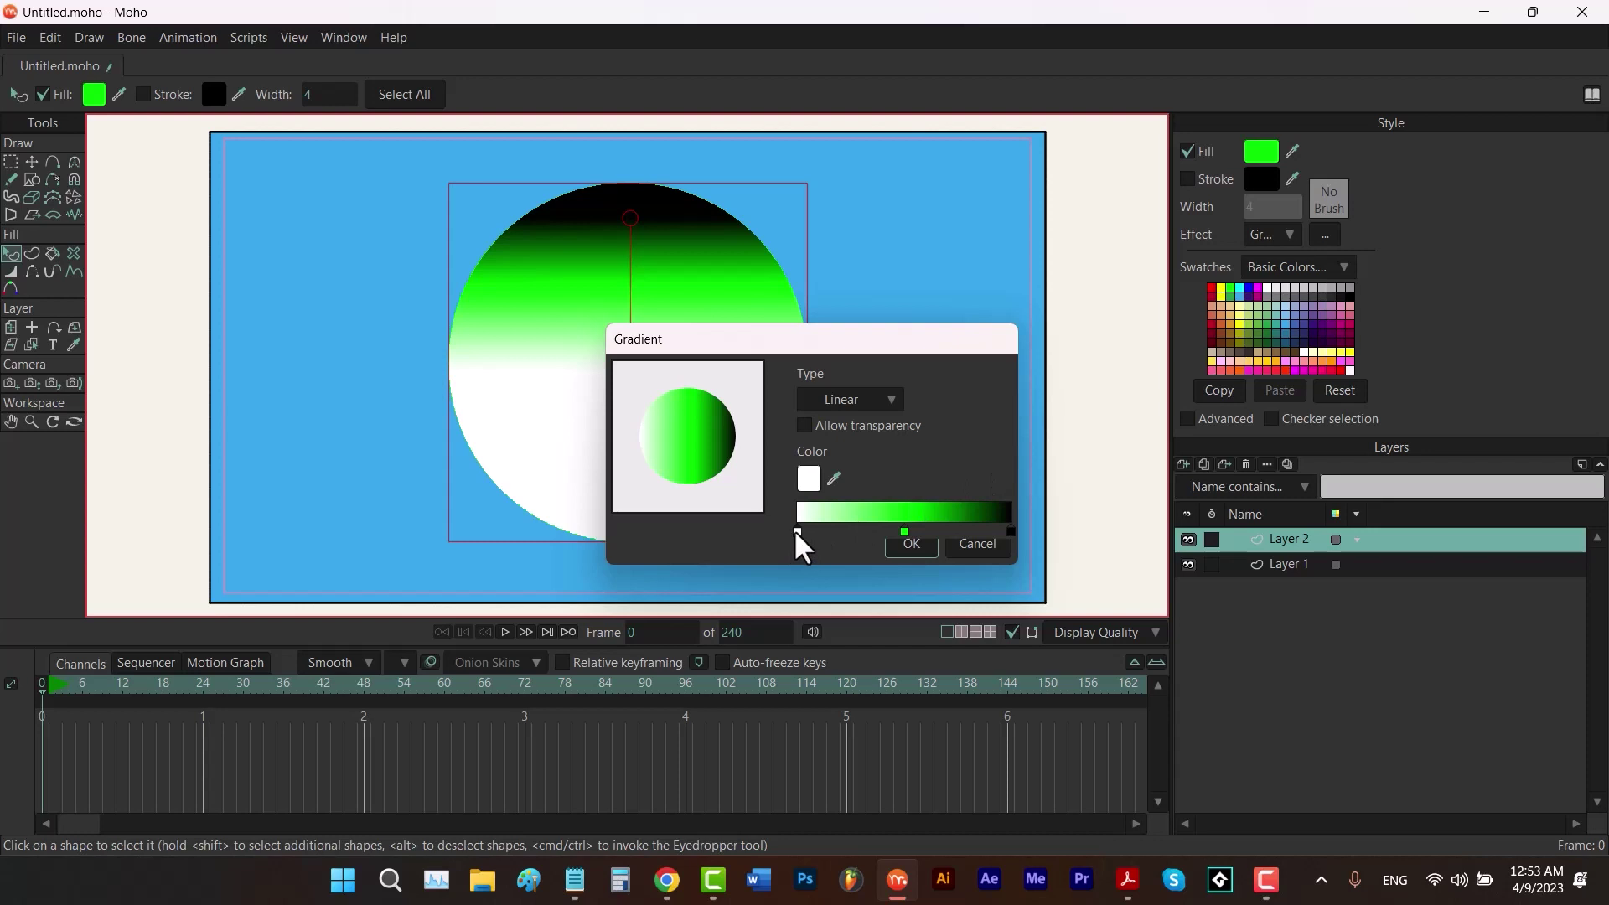
click(810, 482)
click(1232, 597)
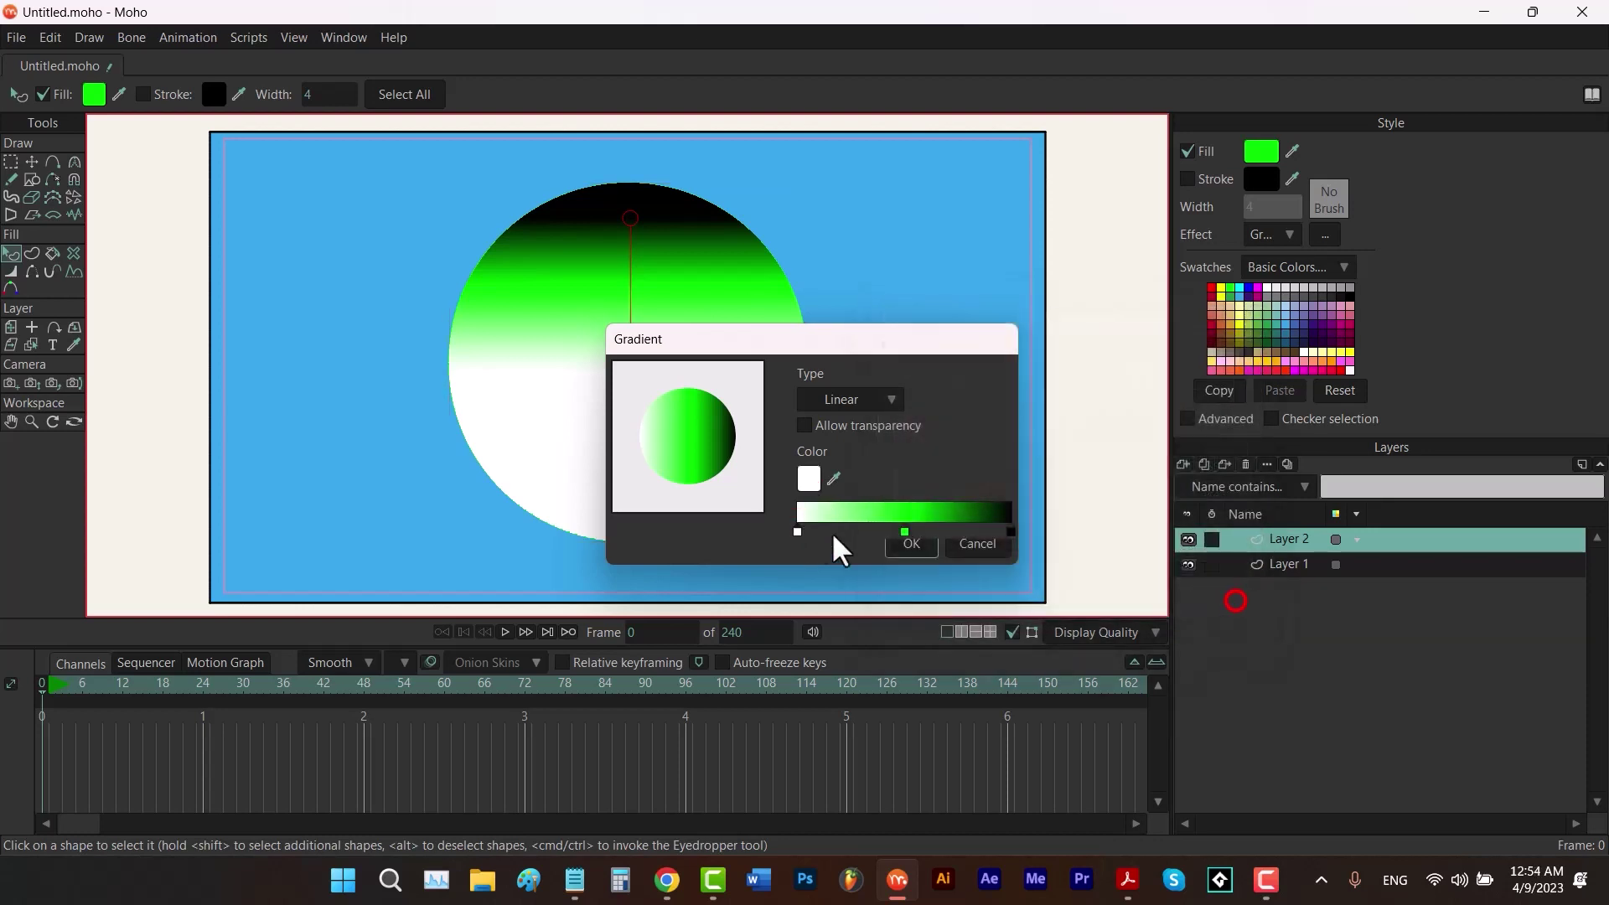
click(797, 530)
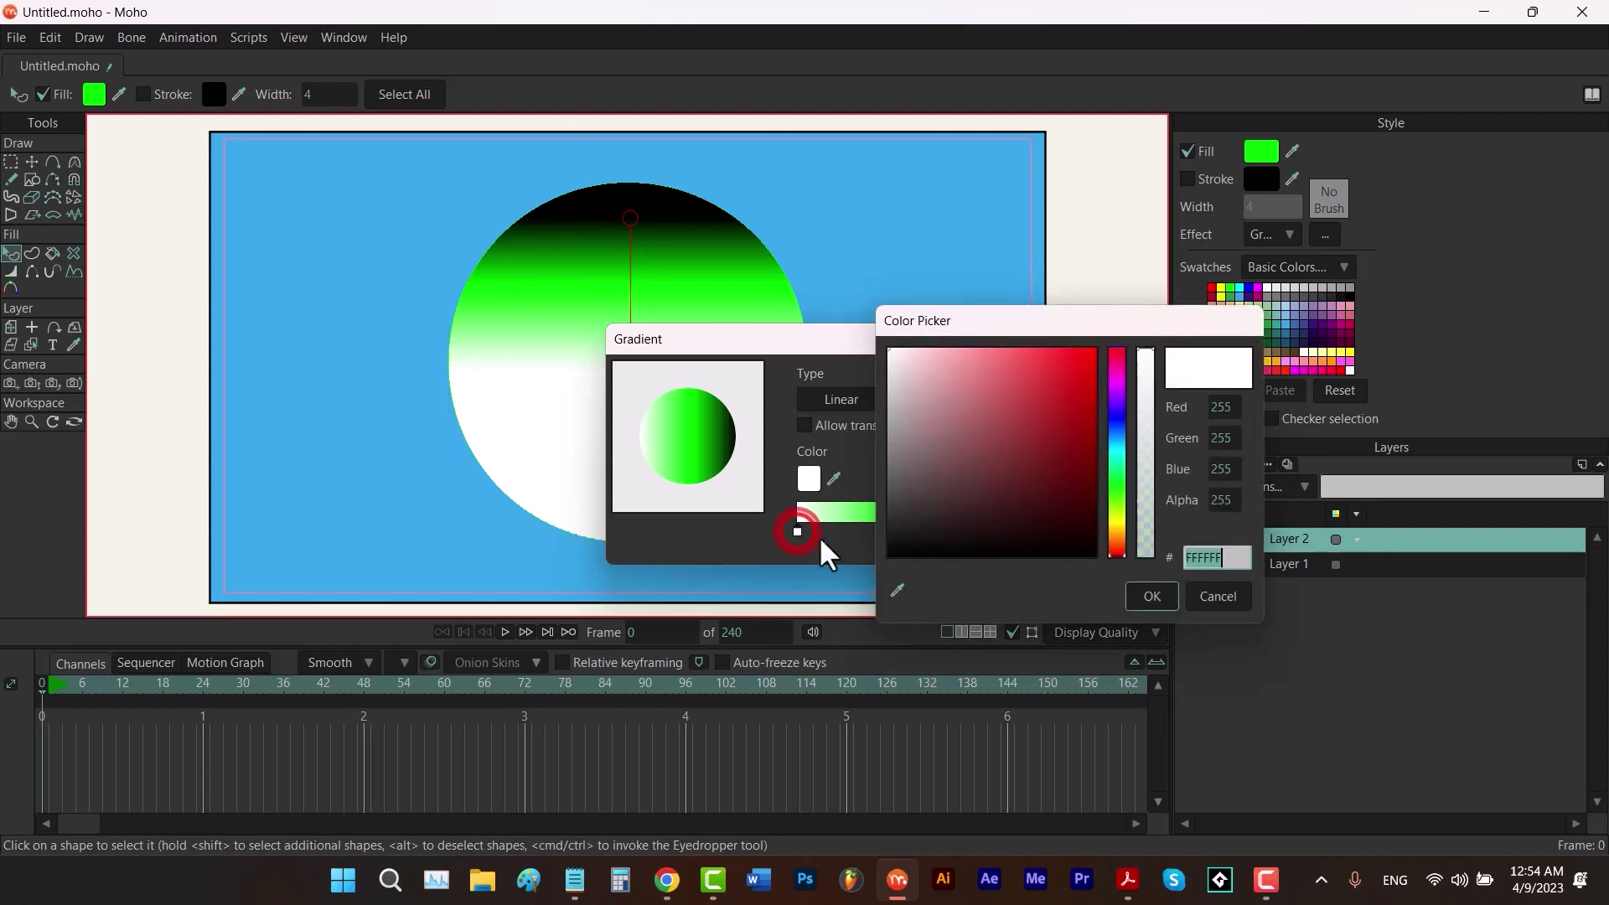
click(962, 501)
drag(1086, 373, 1093, 349)
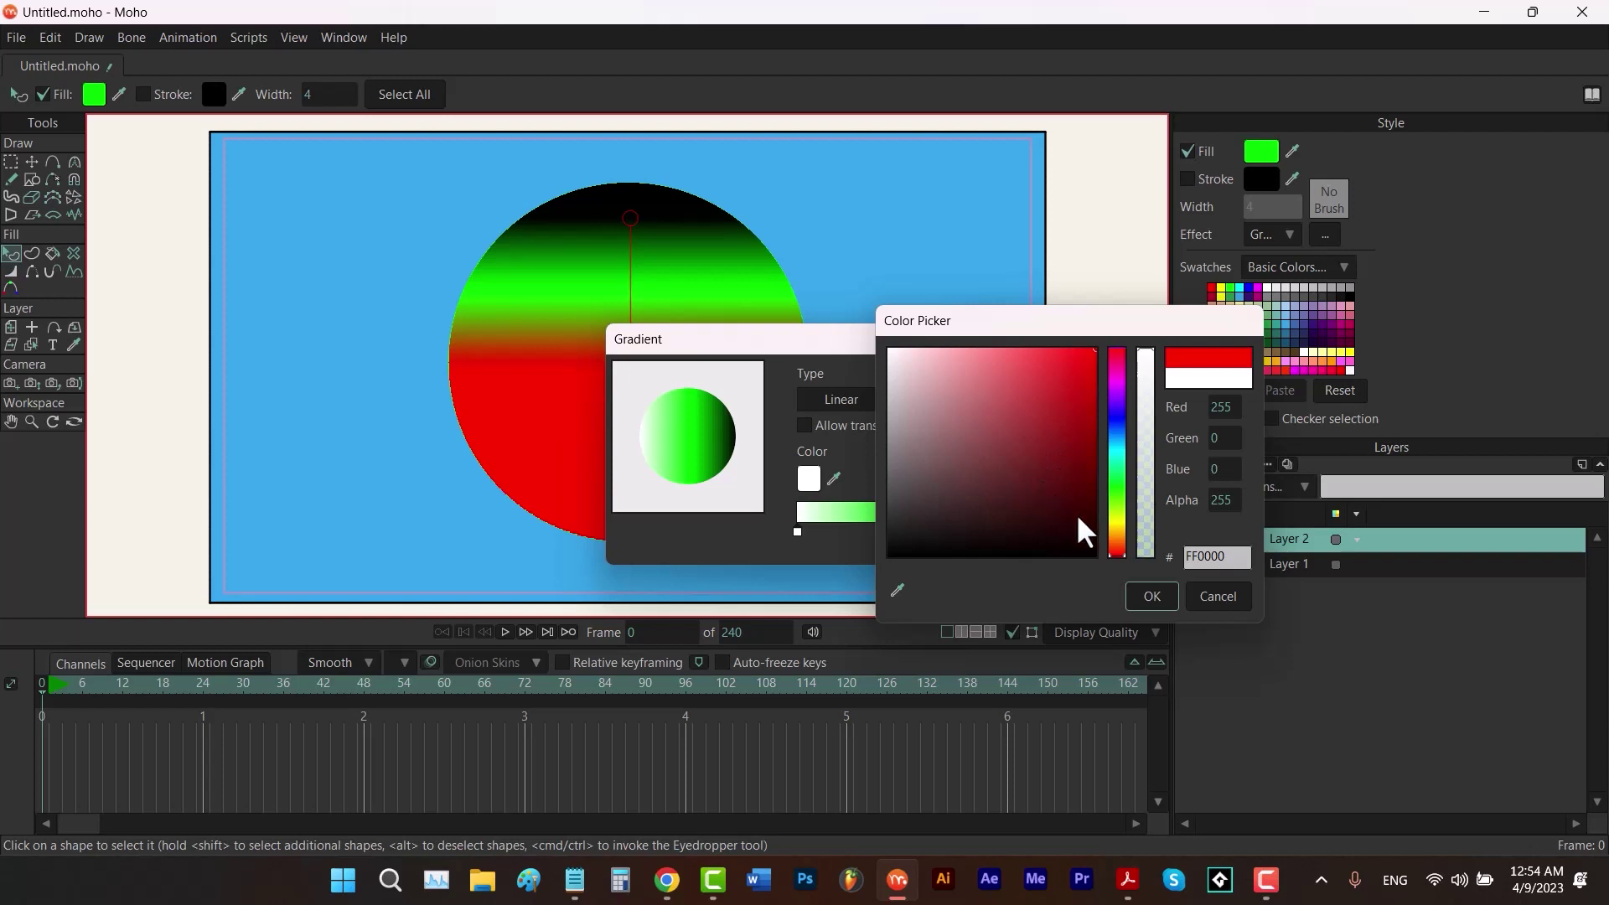
click(1150, 597)
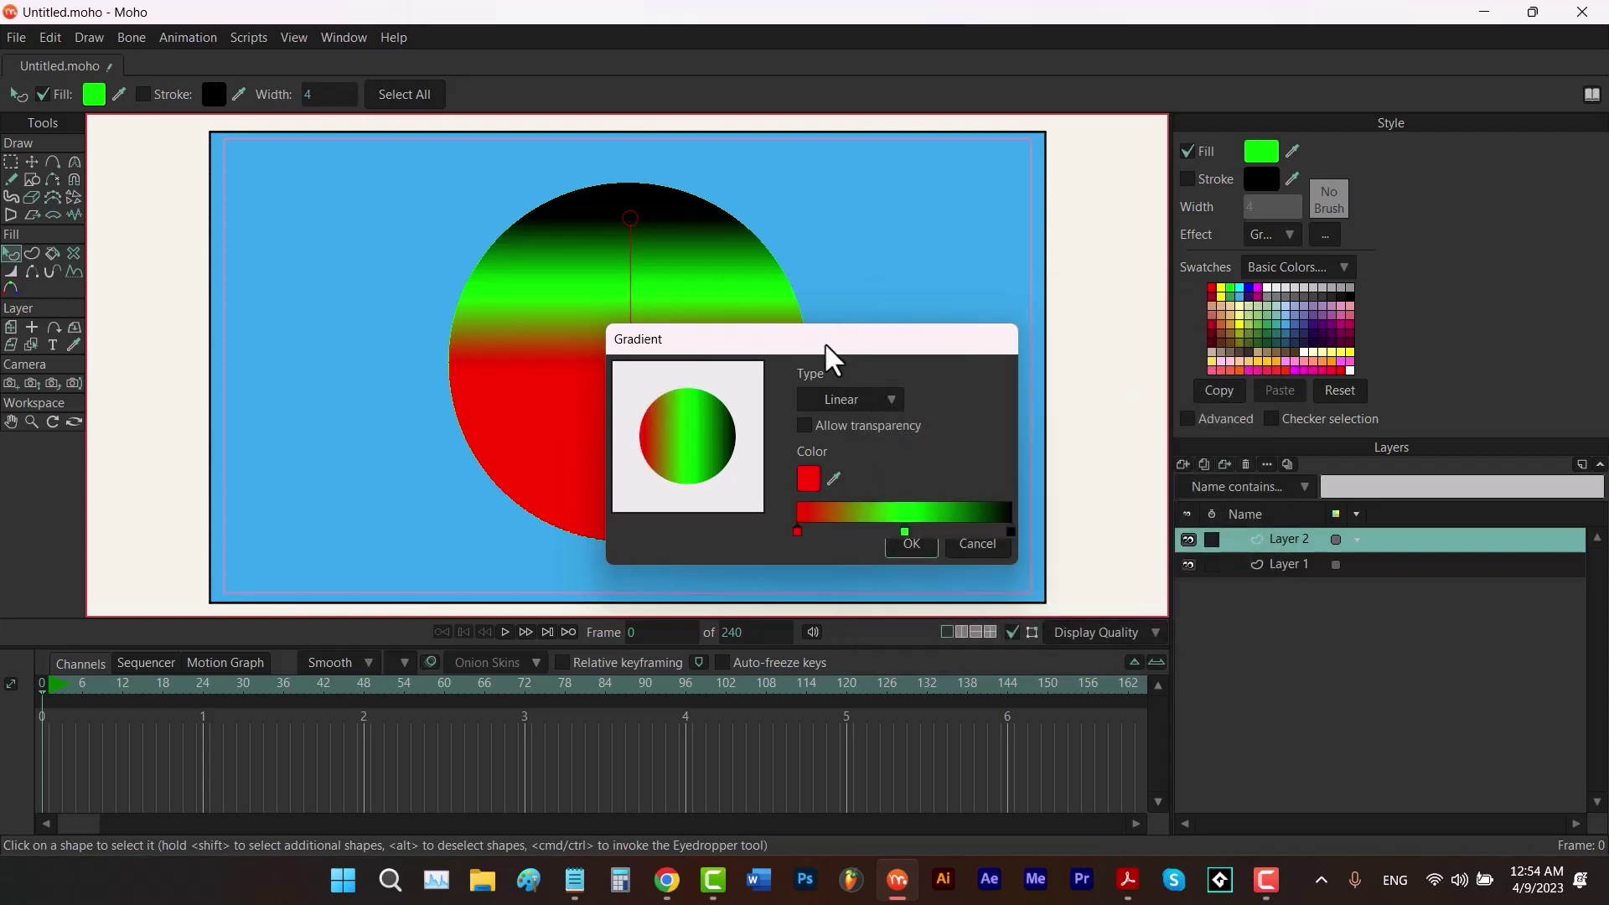
Adjust the green stop's position and delete the extra green gradient stop.
drag(825, 342, 1138, 348)
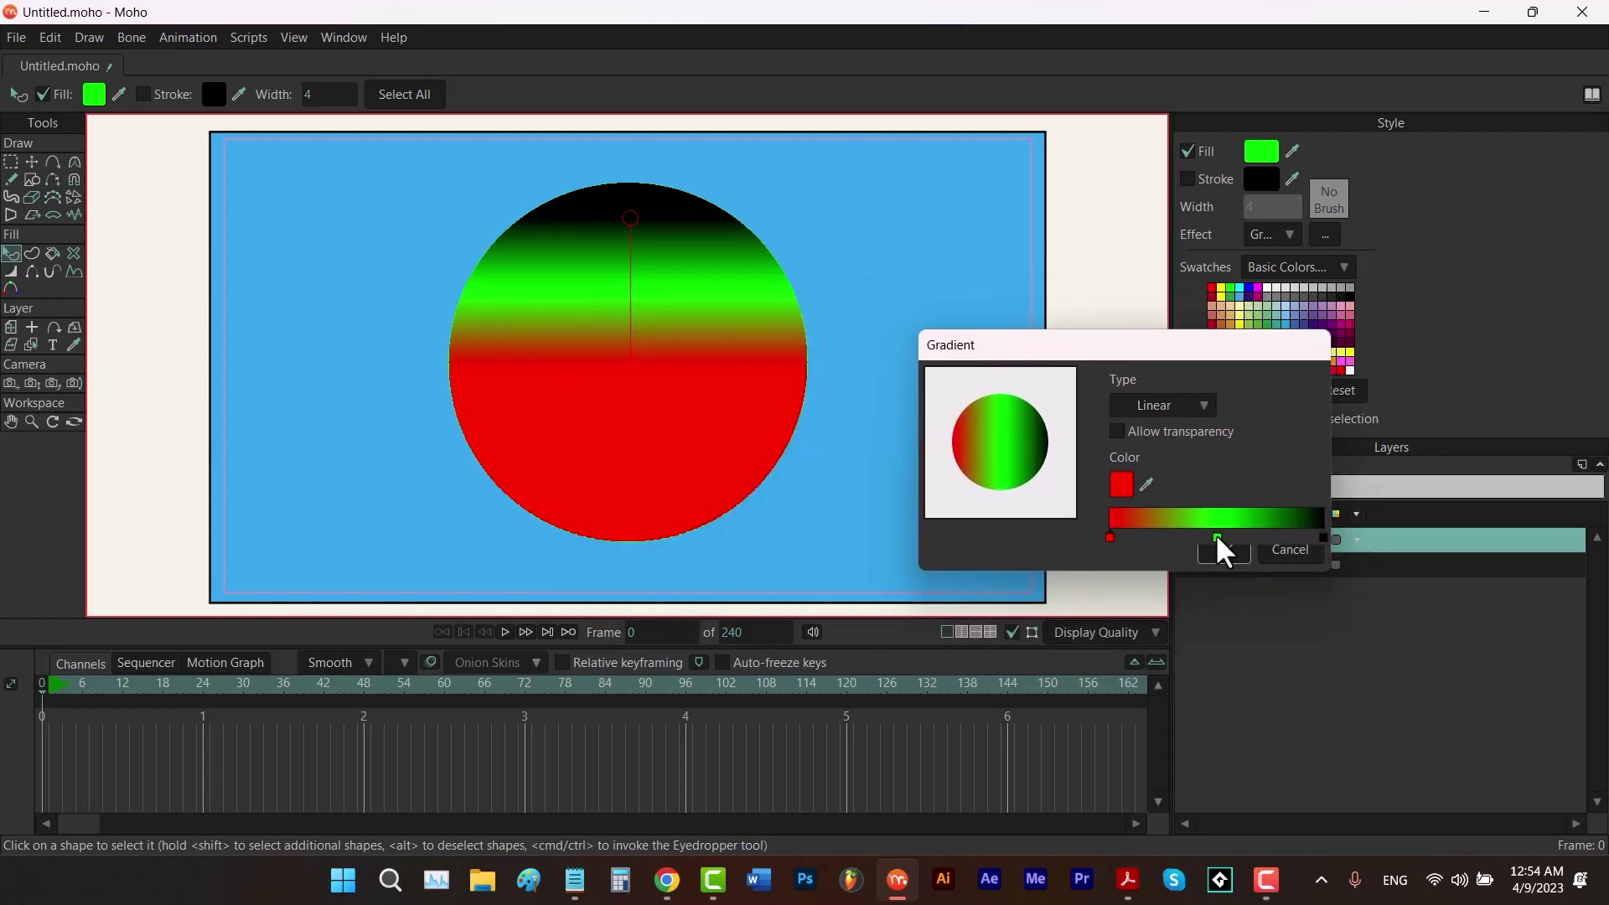
drag(1215, 535, 1128, 552)
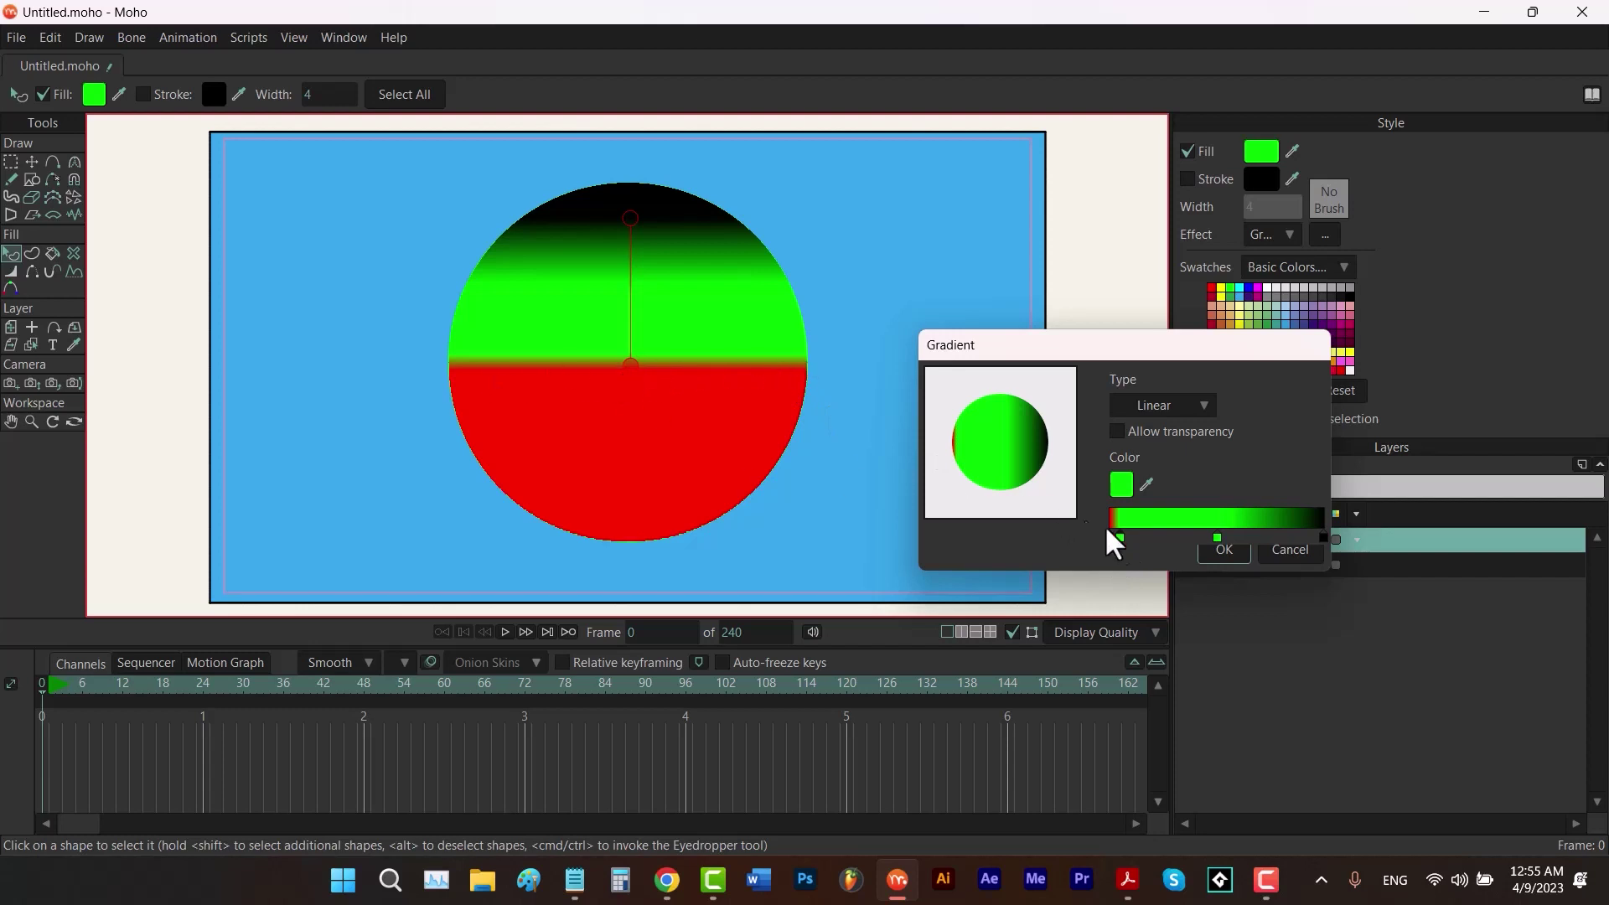
drag(1127, 543, 1152, 540)
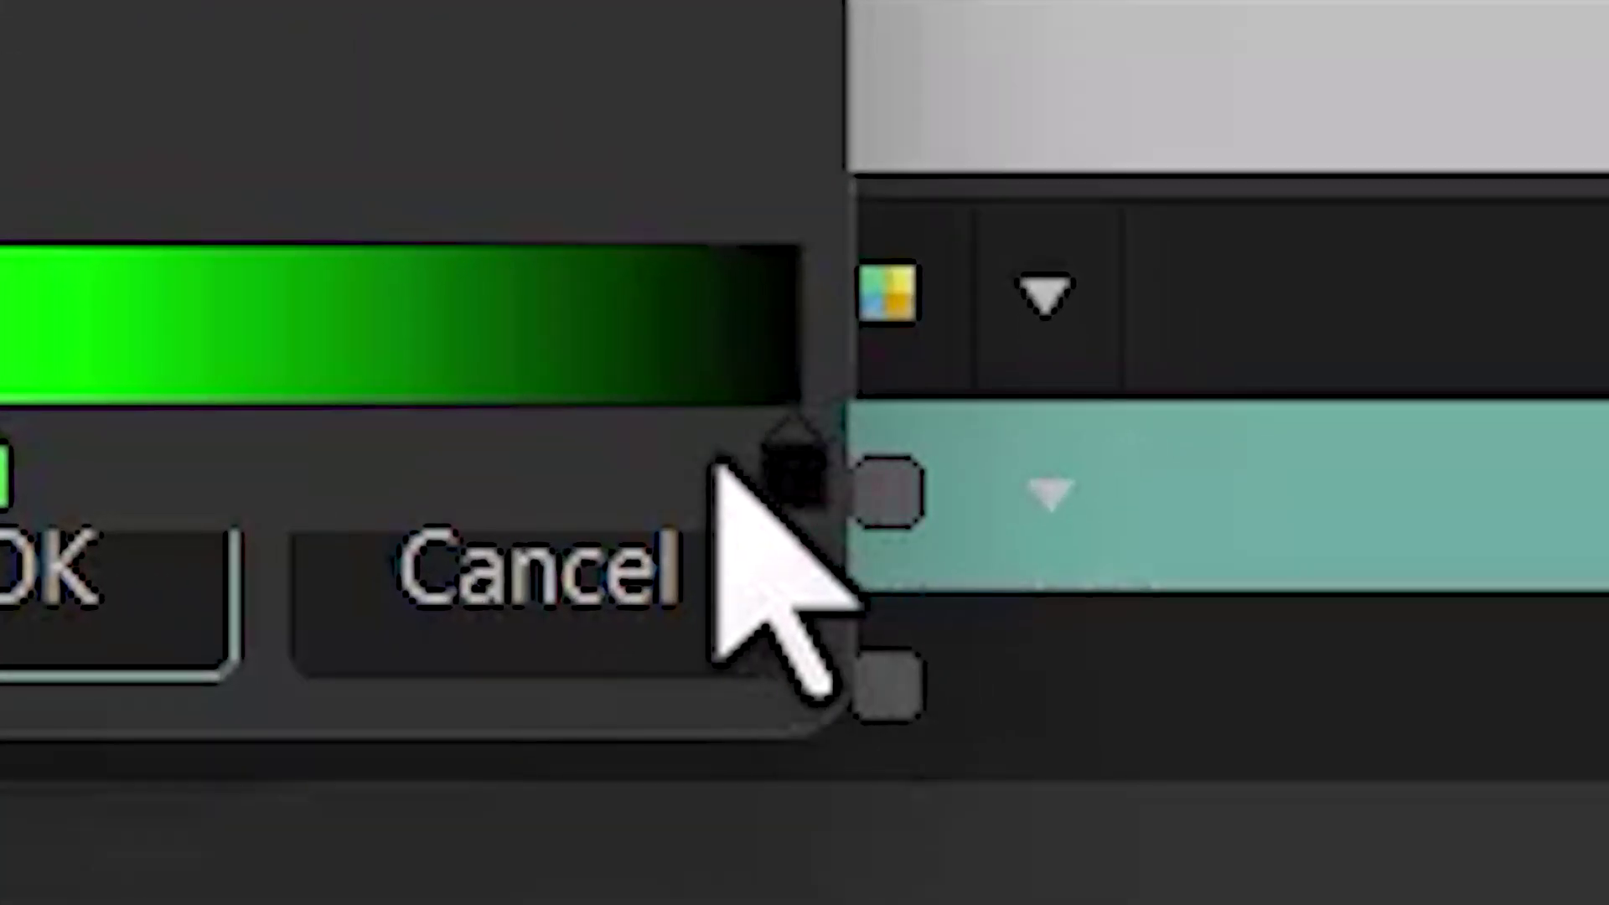
click(793, 490)
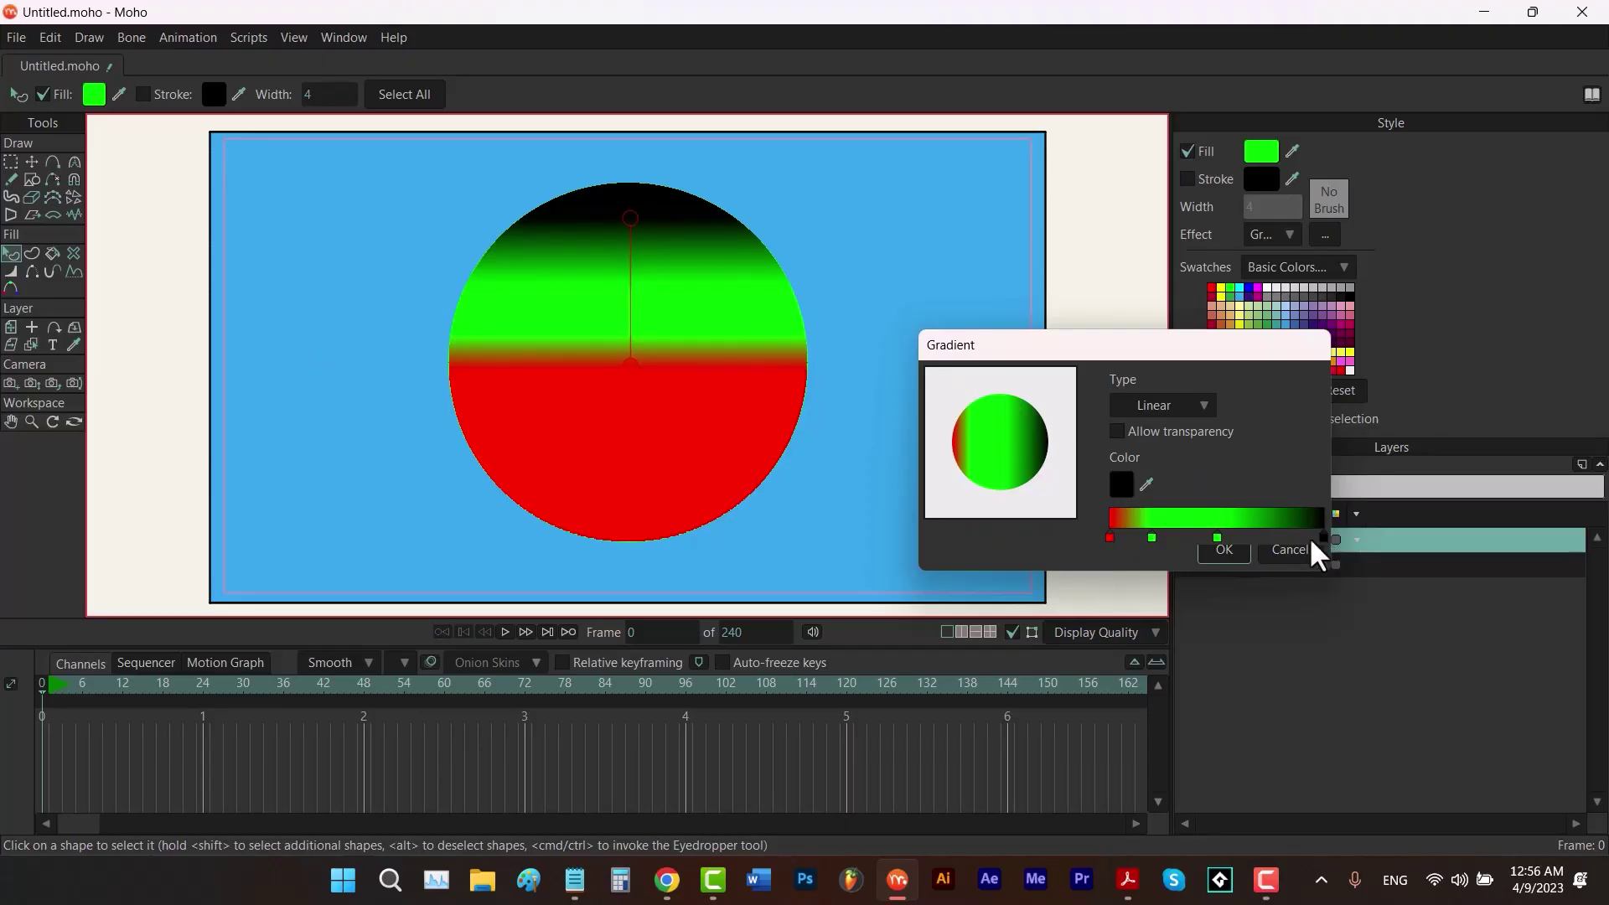
click(1152, 538)
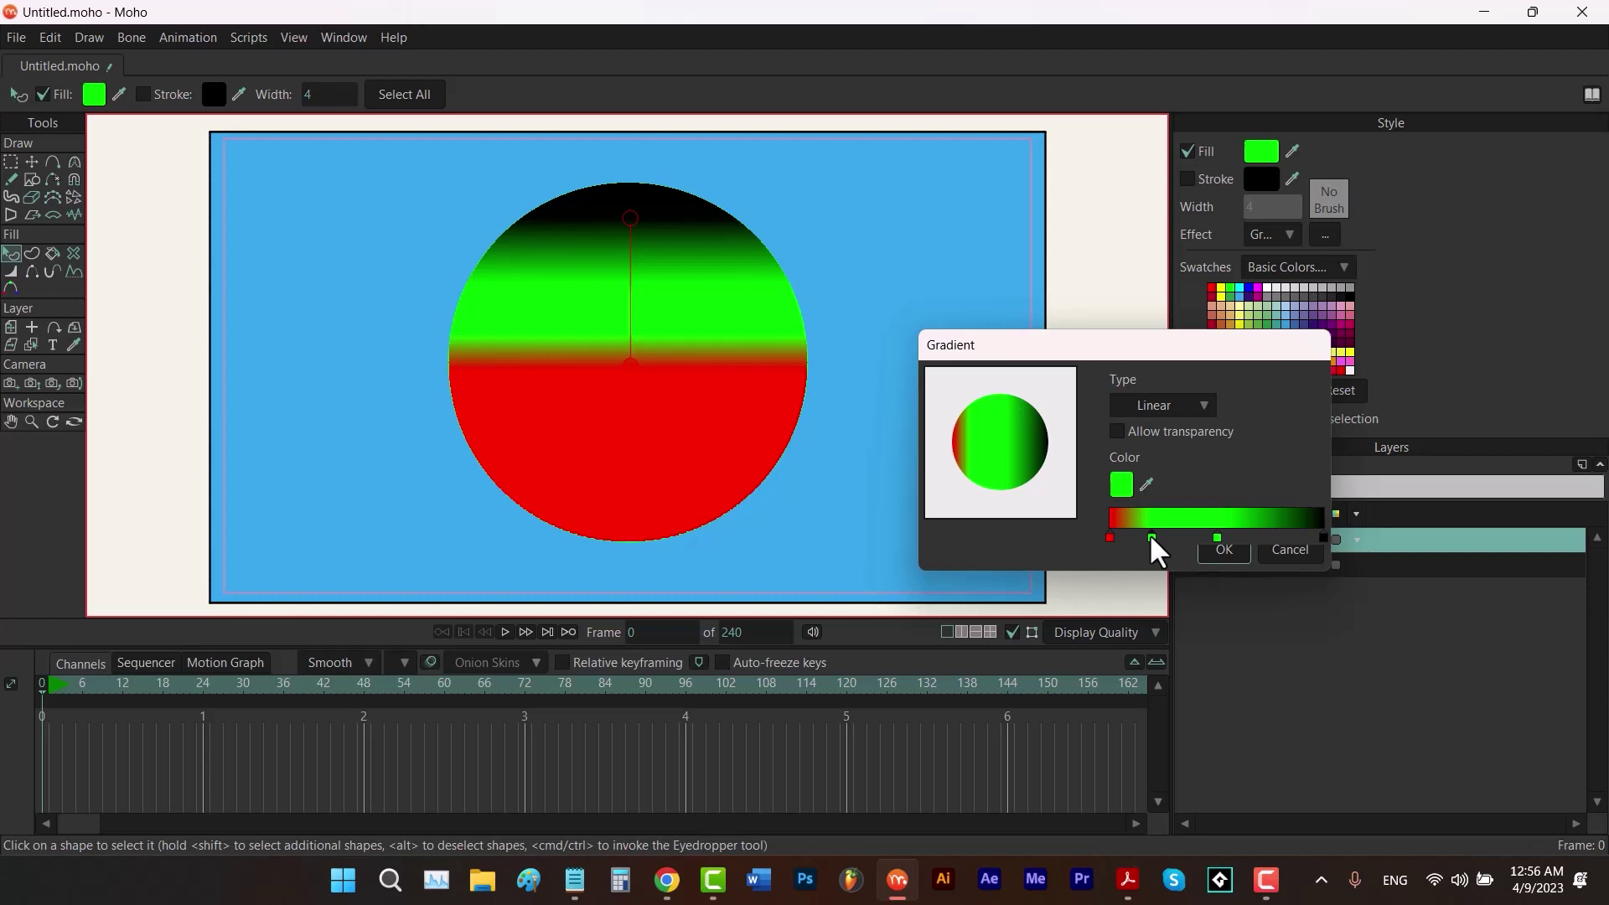
right_click(1152, 539)
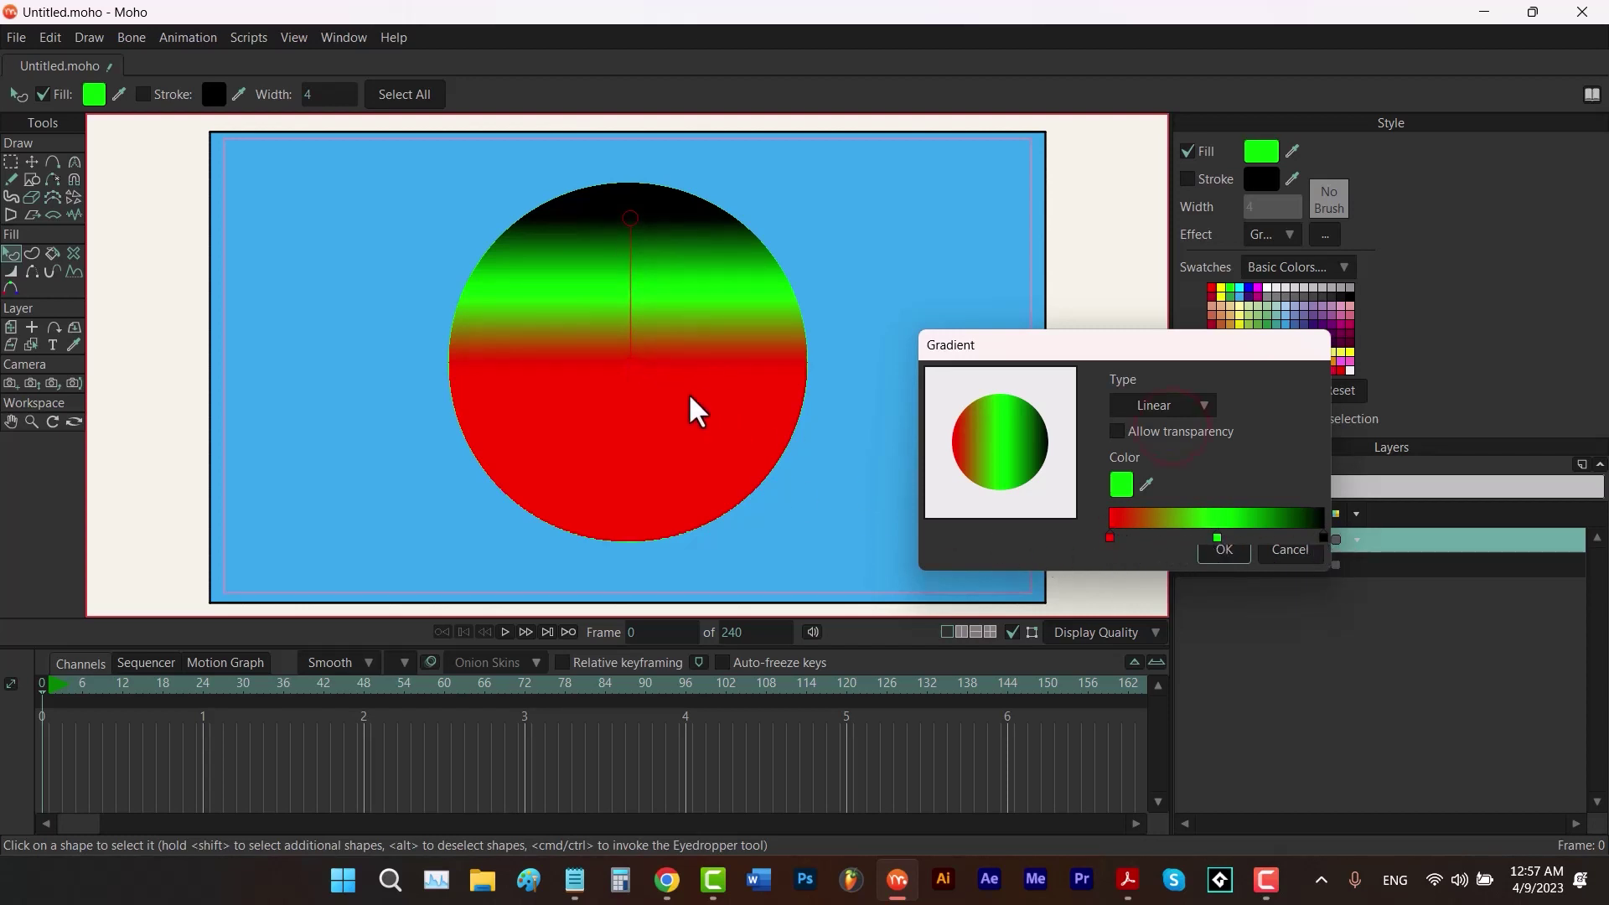
Make the gradient radial and sample red into its dark stop.
click(1207, 405)
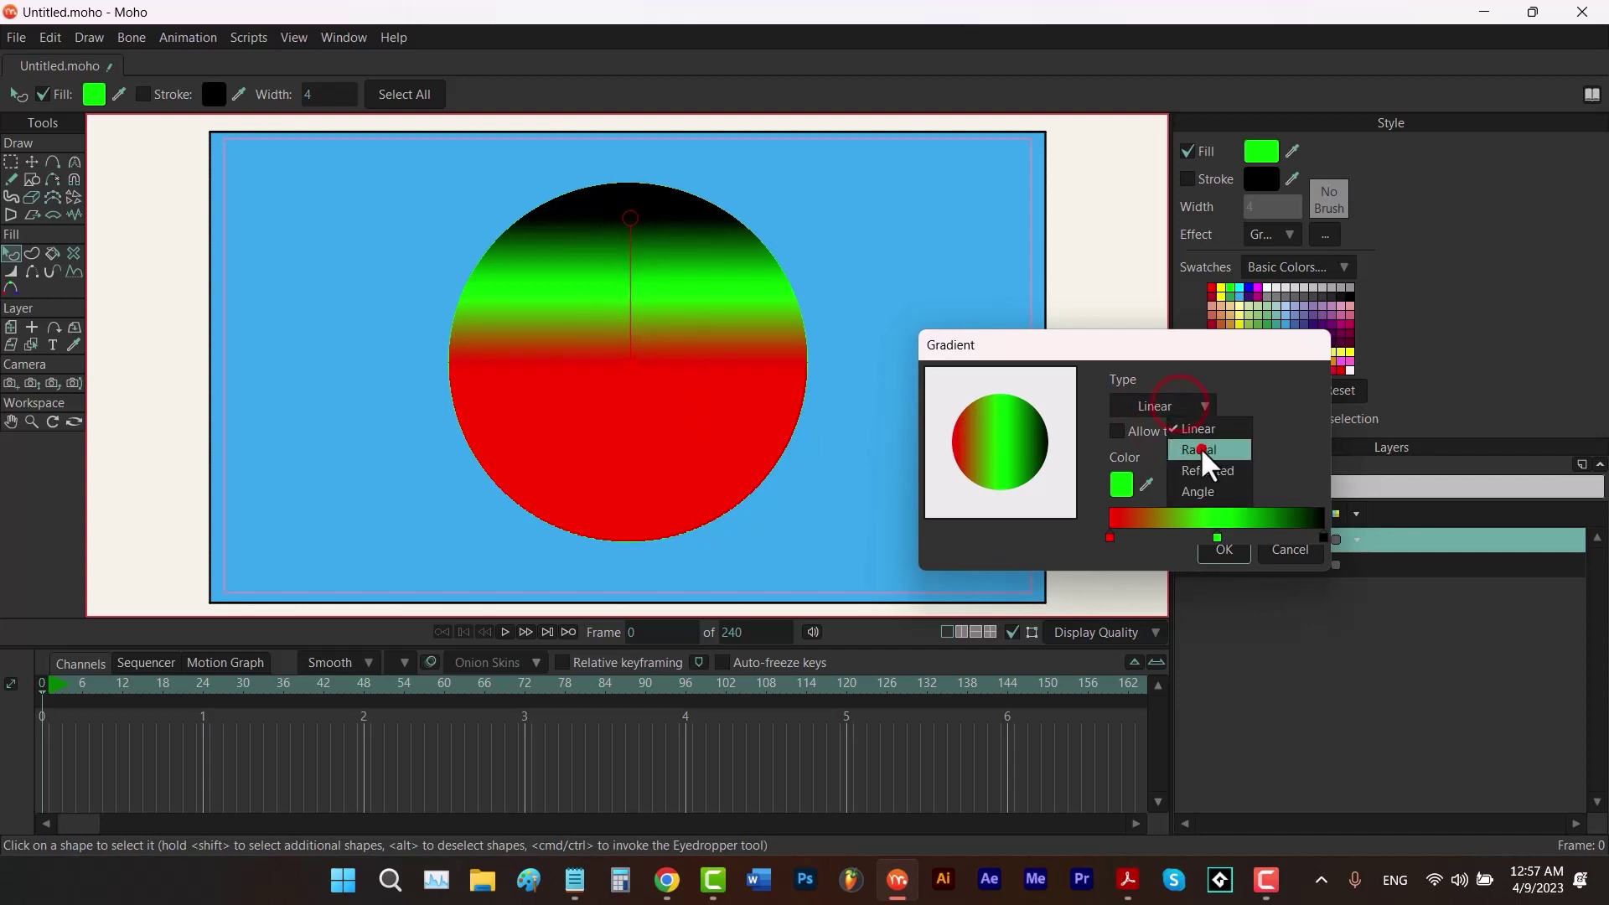
click(1200, 446)
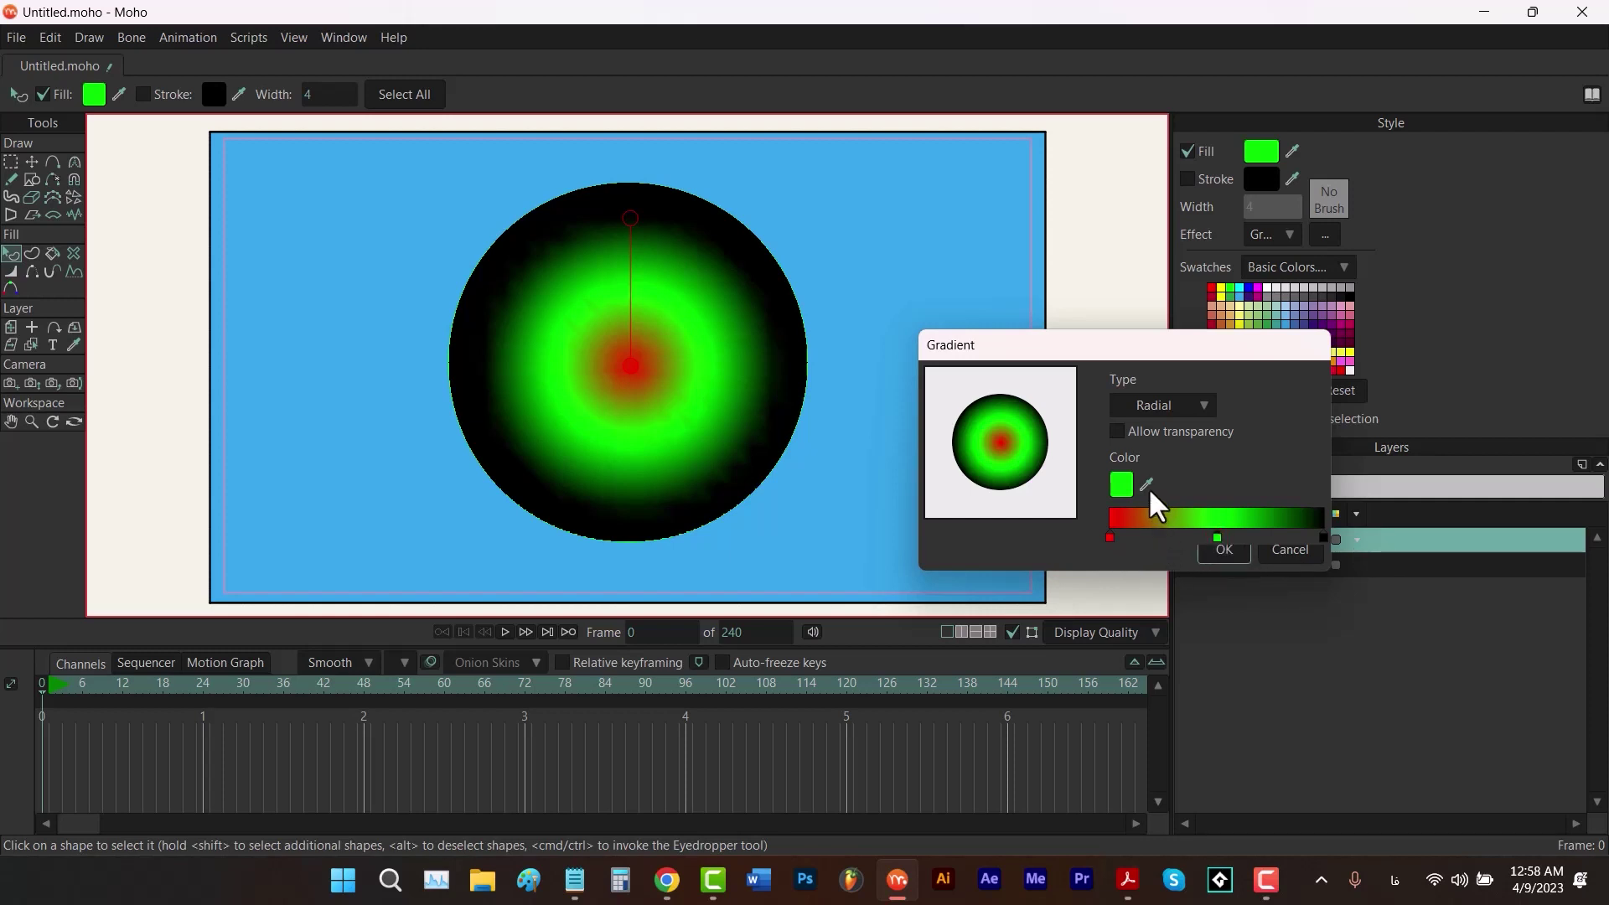
drag(1145, 481, 1115, 531)
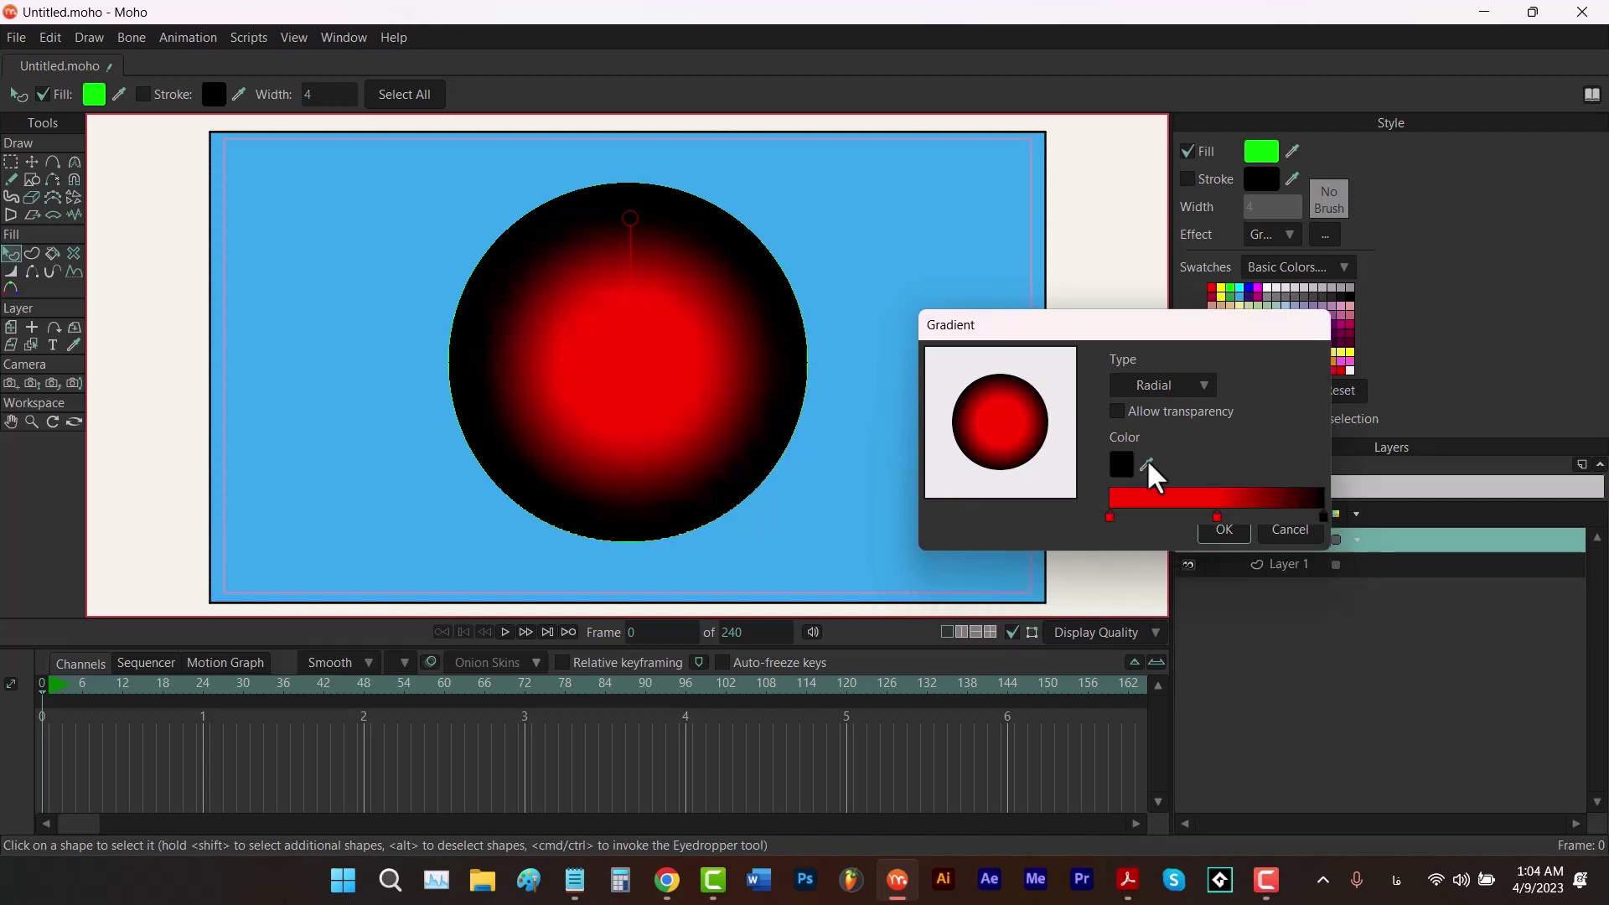
drag(1147, 463, 1108, 518)
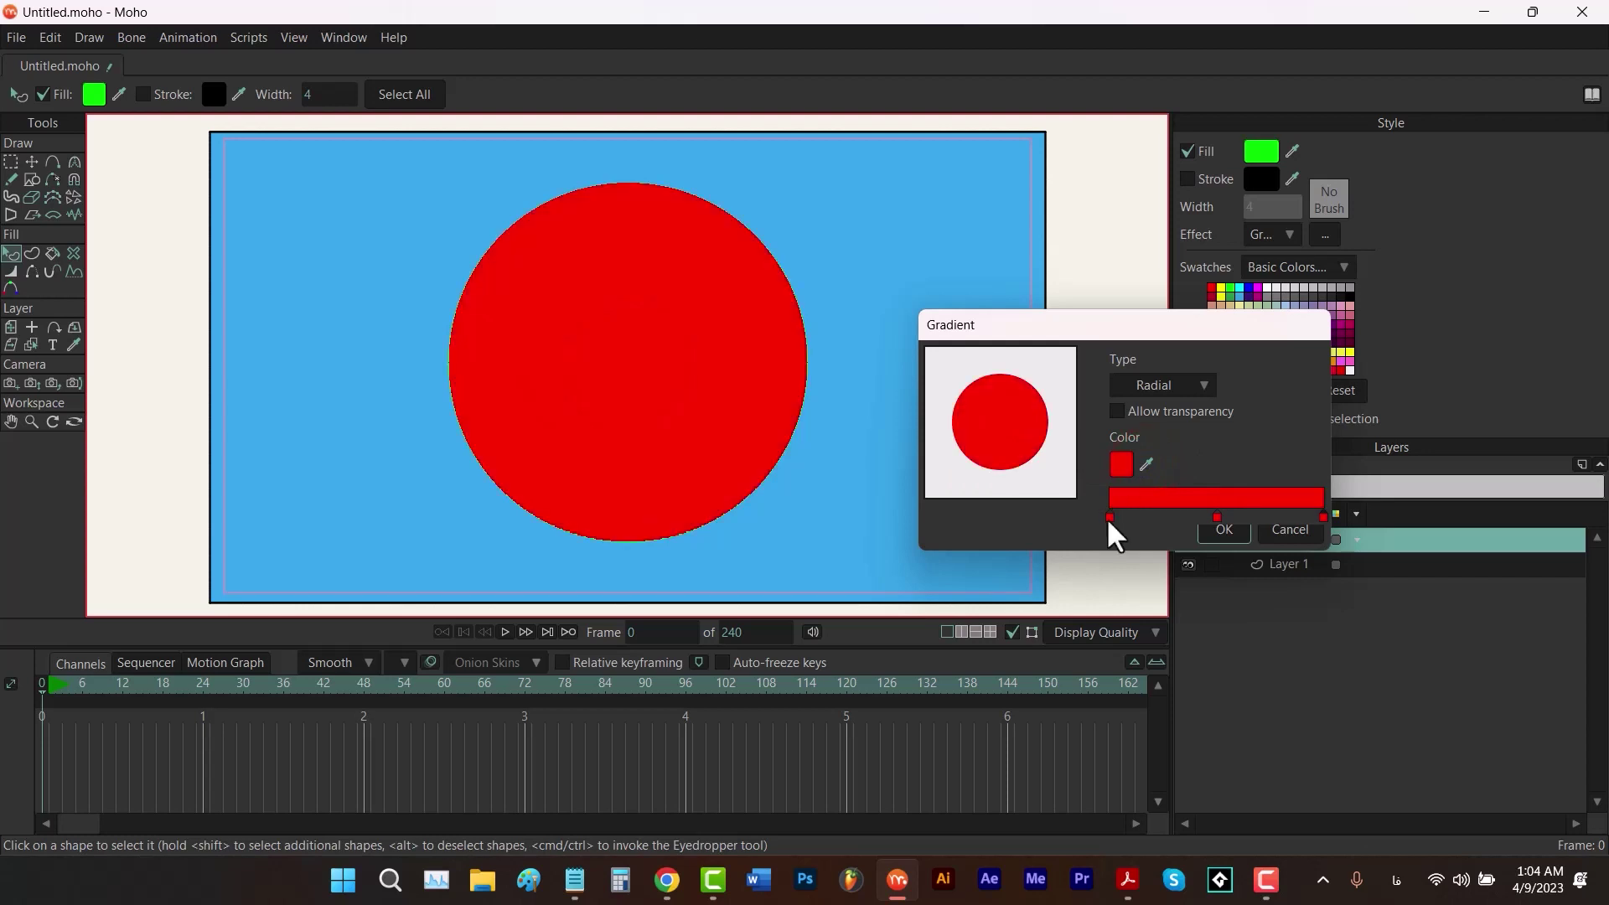
Set the end stop's alpha to 0 so it is fully transparent.
click(1124, 466)
drag(1147, 496, 1144, 546)
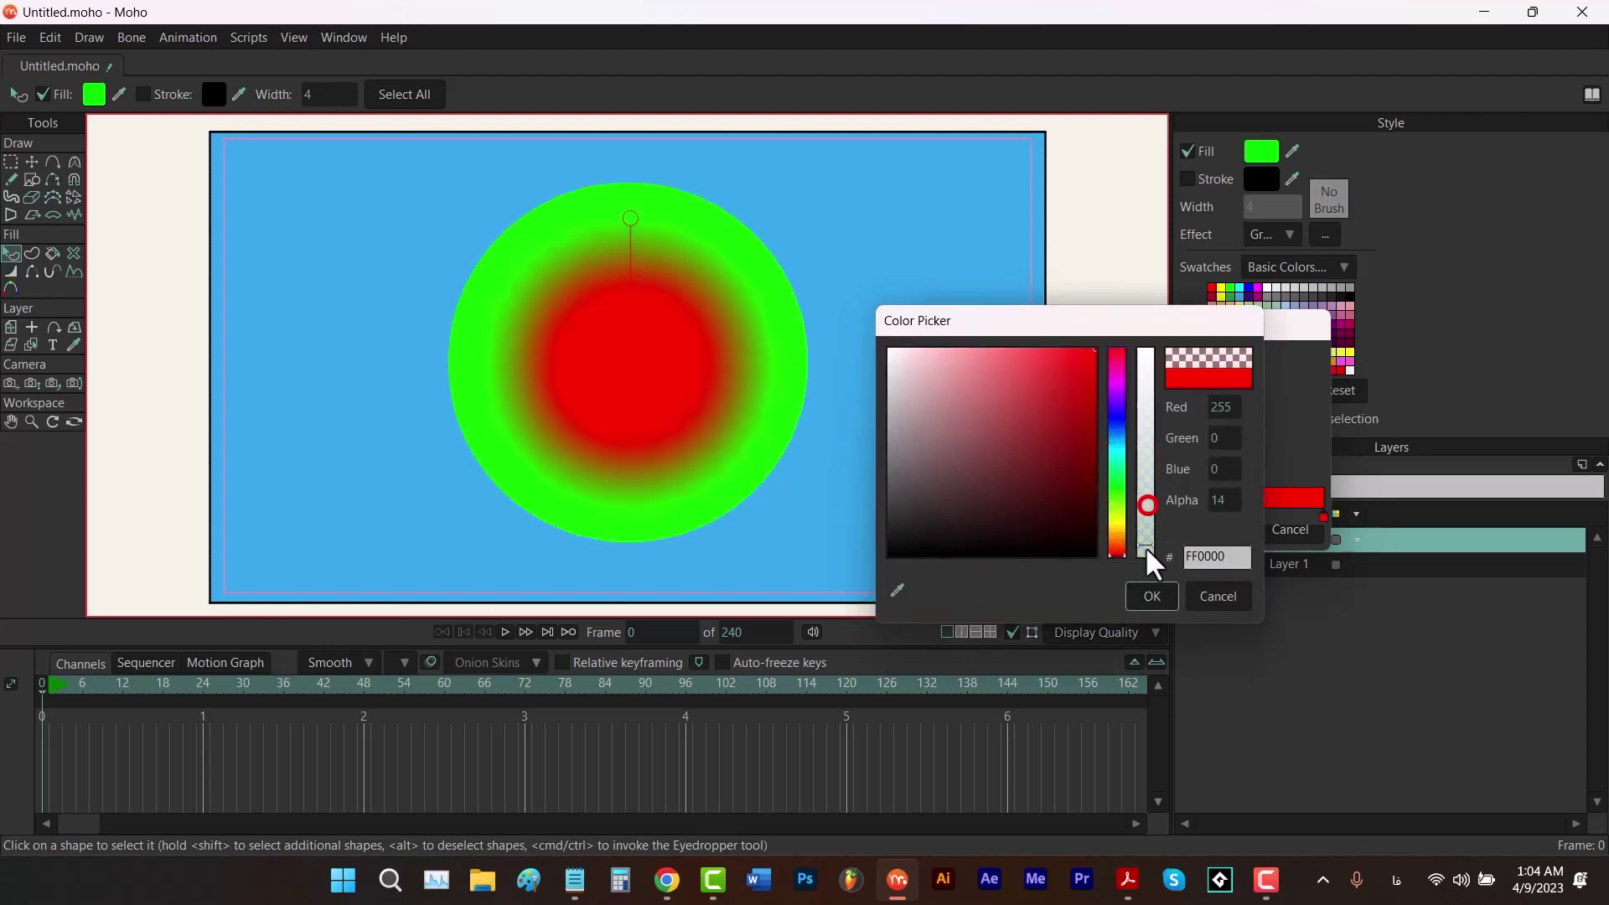
click(1153, 596)
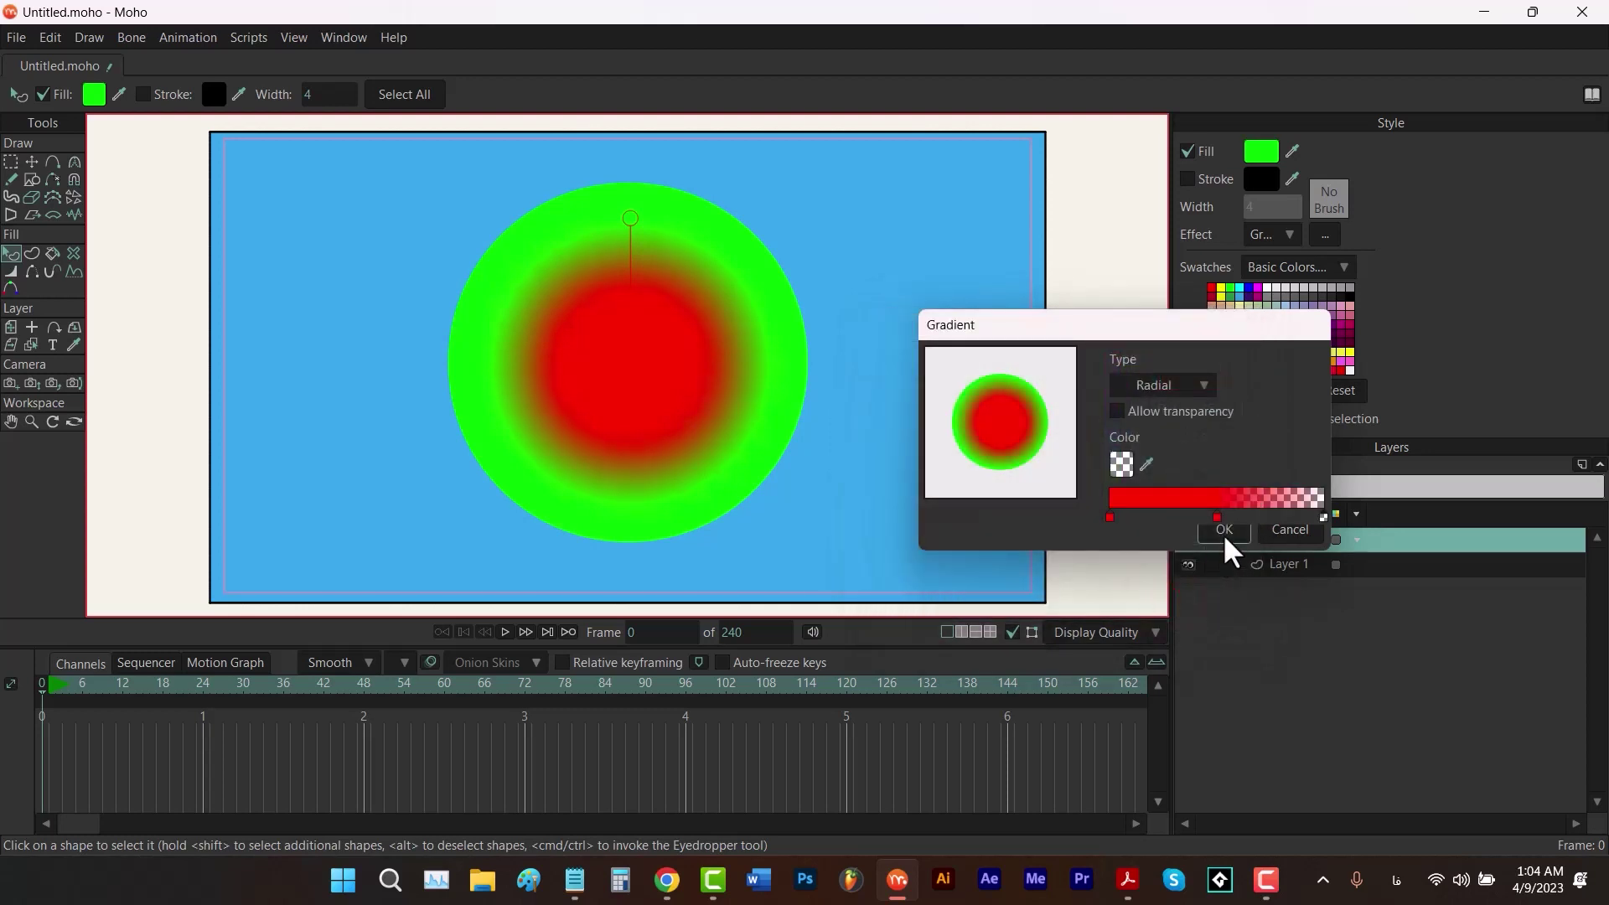
Apply the red-to-transparent radial gradient and check it in a frame 0 render preview.
click(1224, 533)
key(ctrl+r)
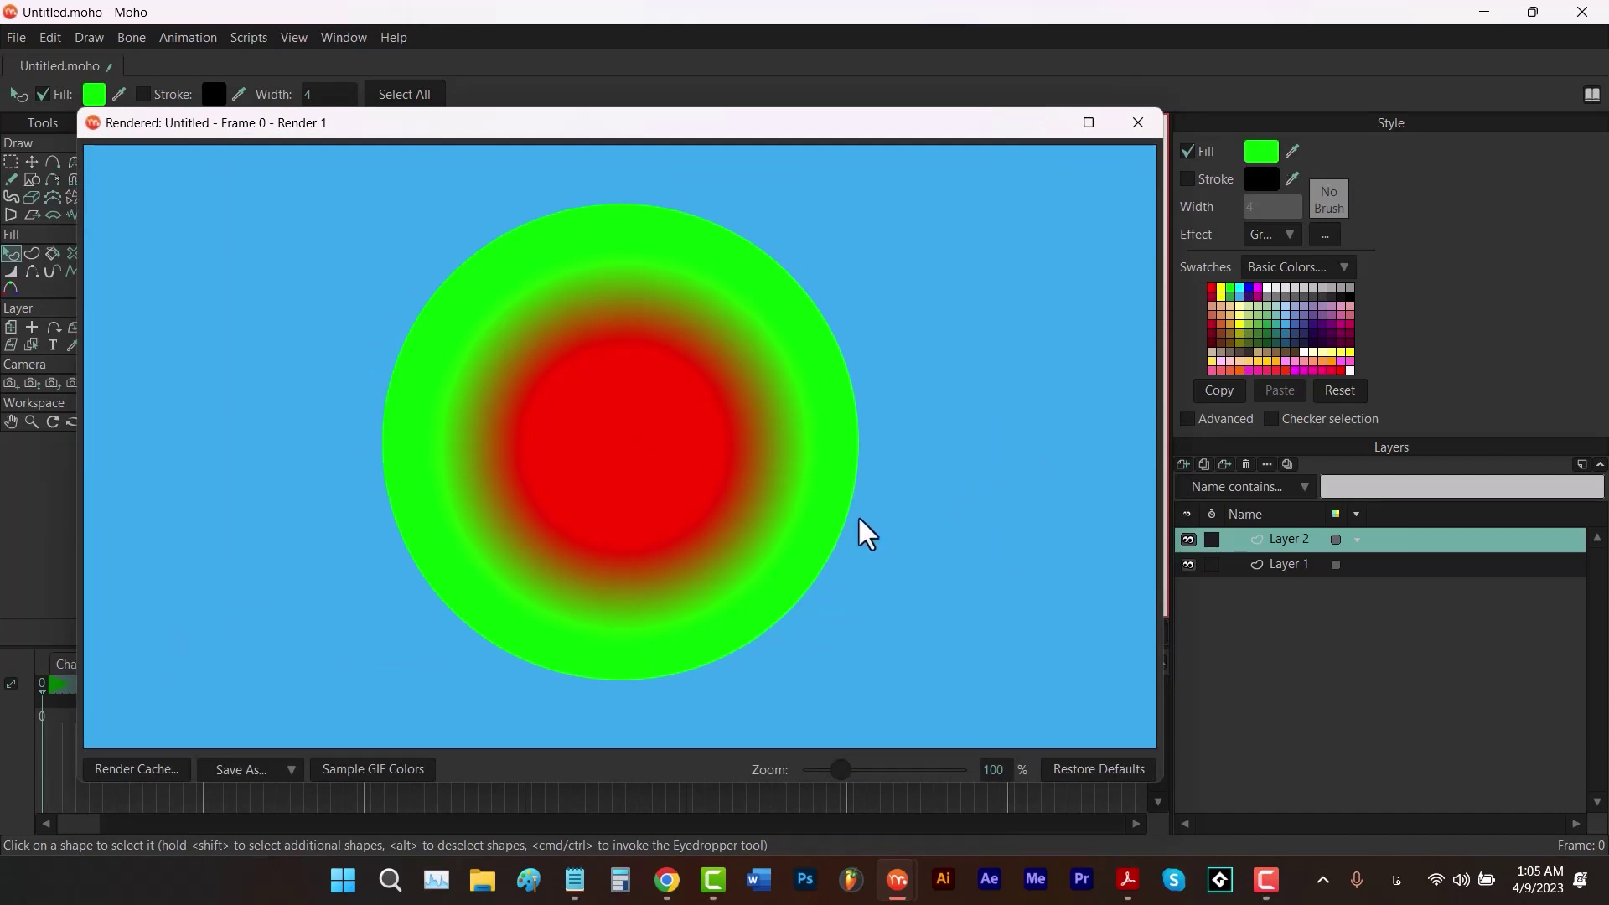
click(1140, 121)
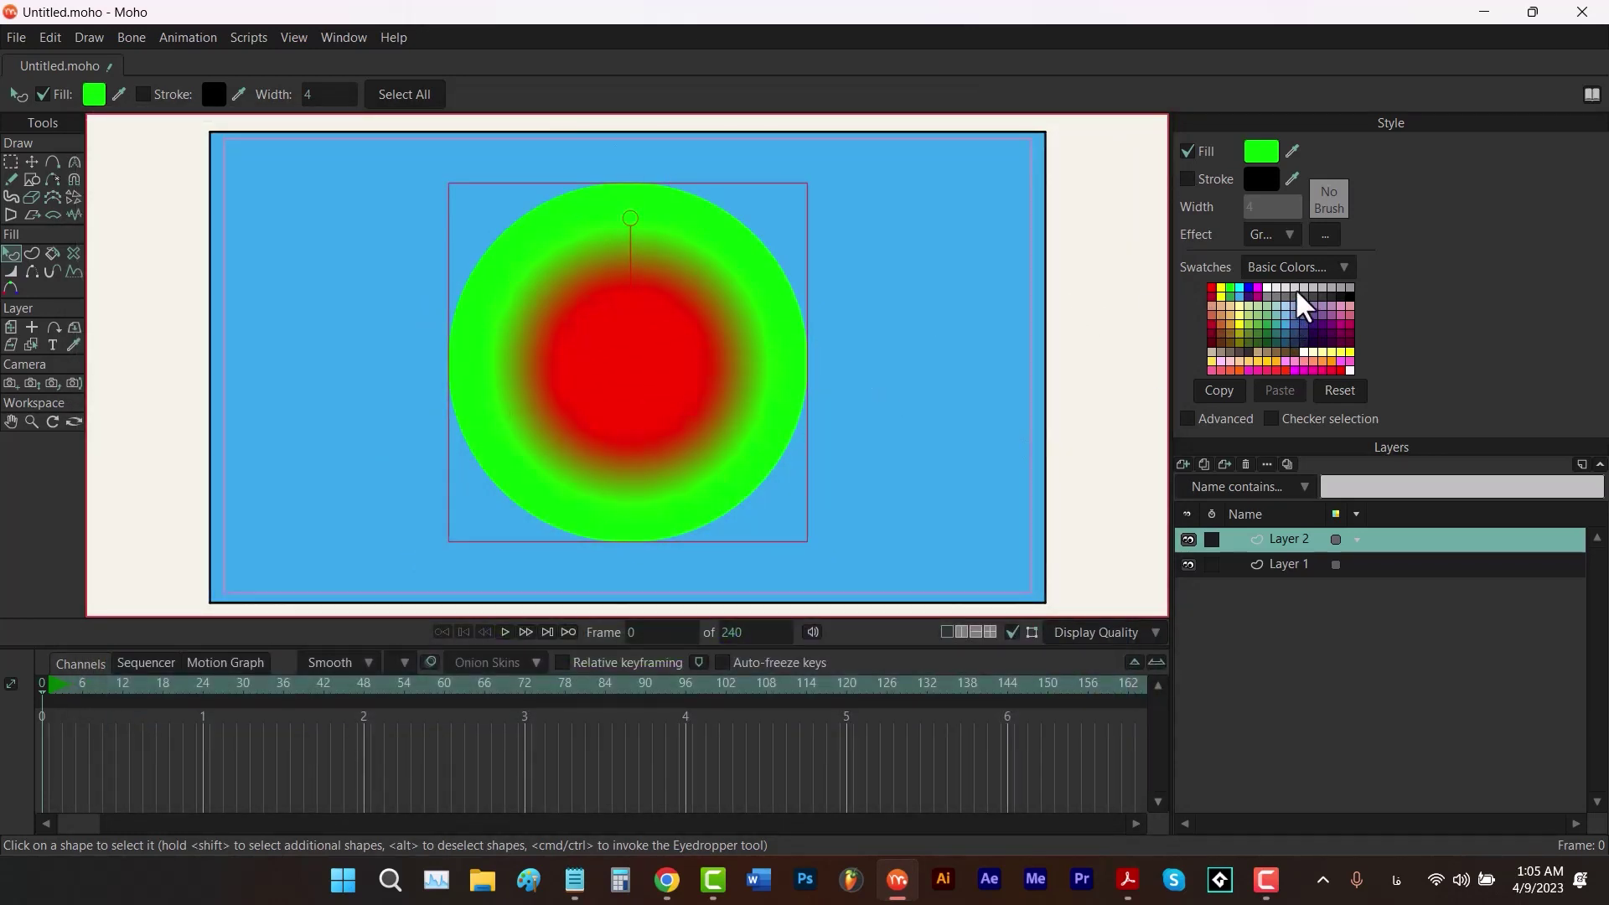
Tick Allow transparency in the Gradient settings, confirm, and reopen the settings.
click(1323, 236)
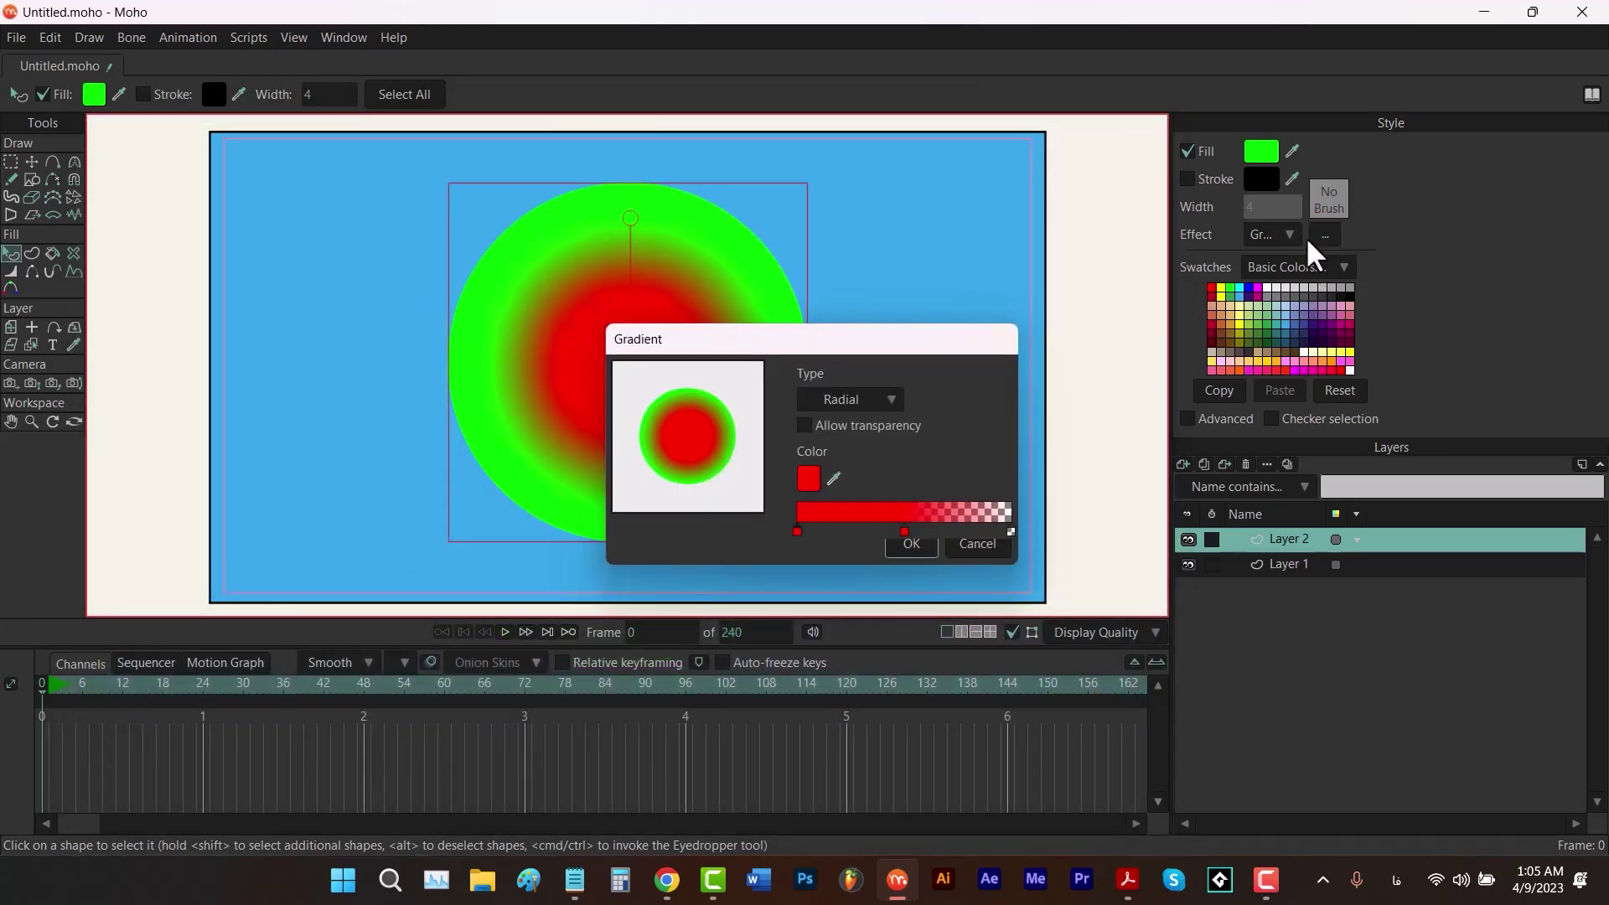
click(805, 426)
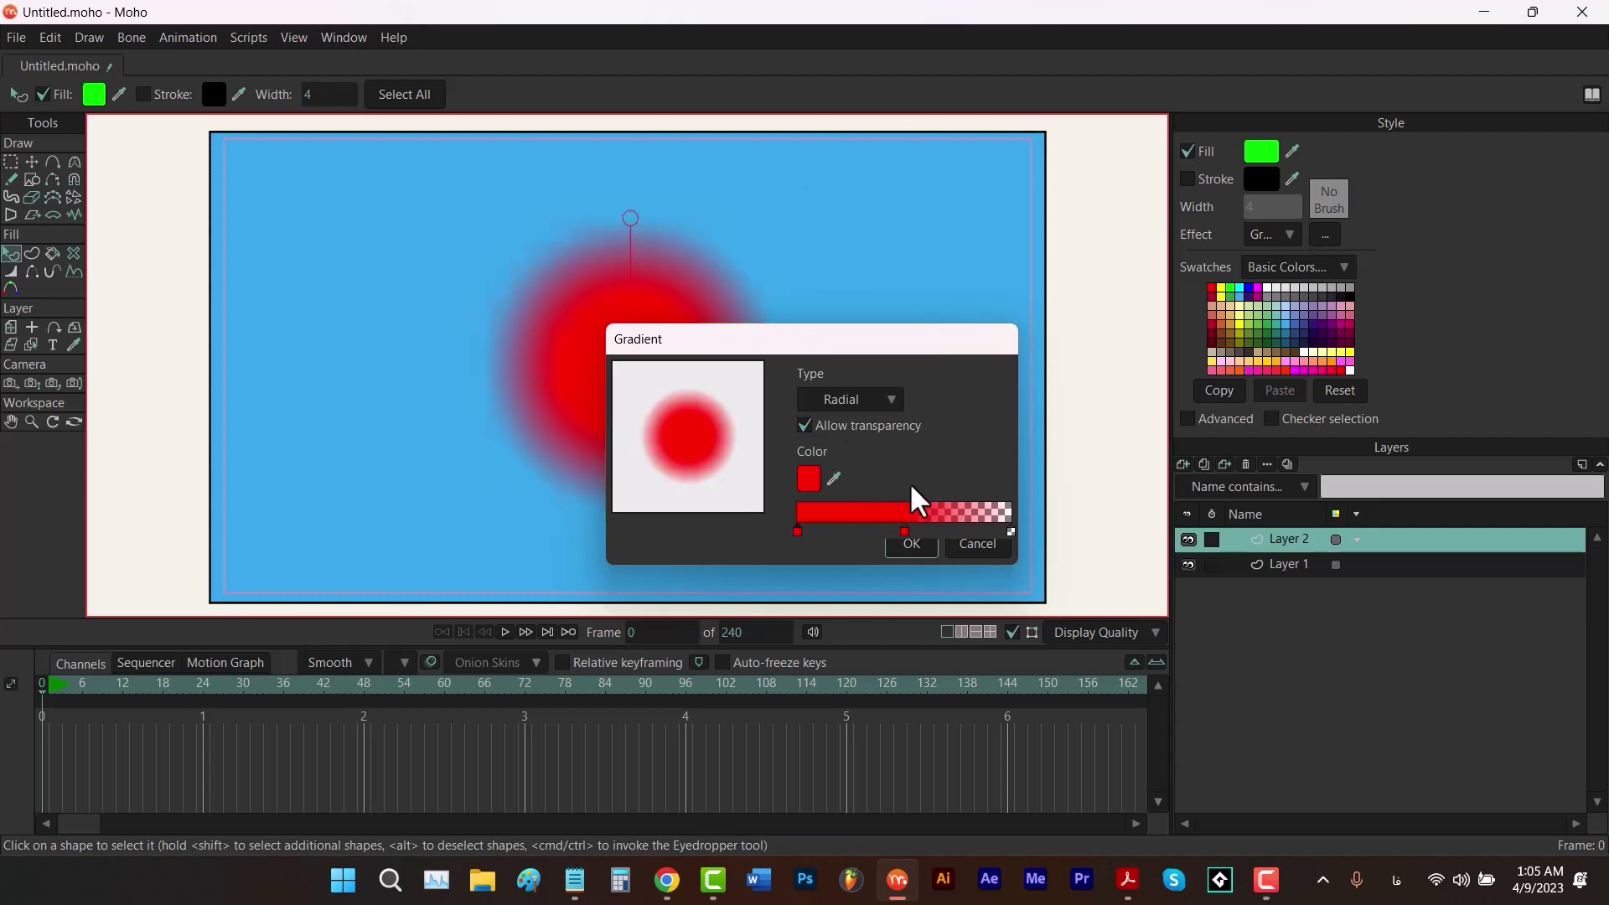
click(927, 543)
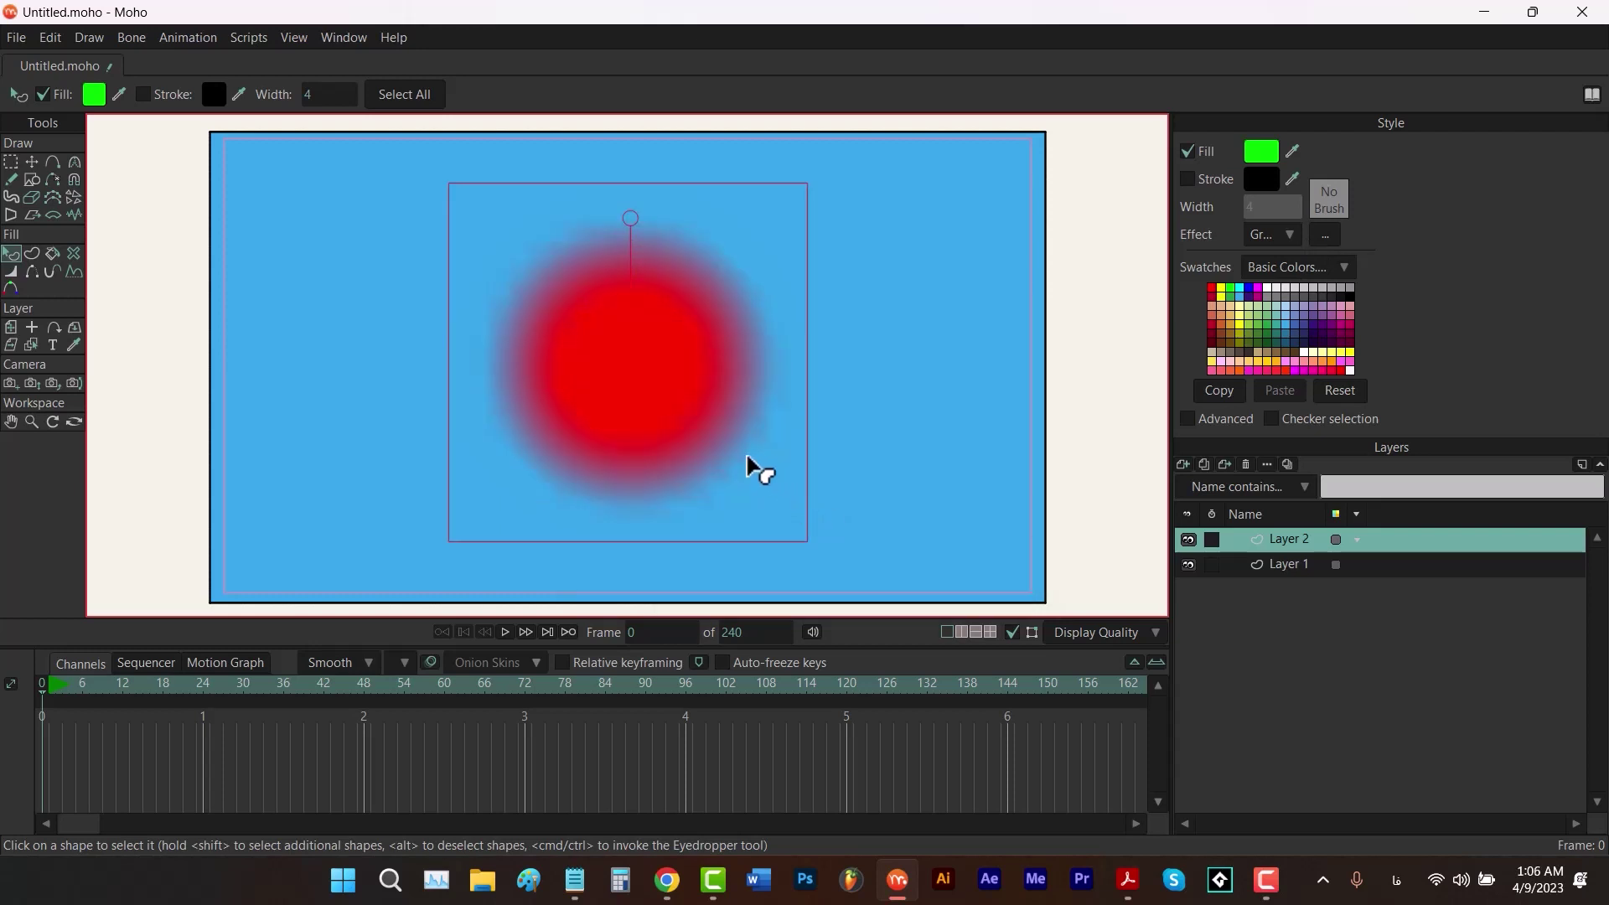
click(1325, 236)
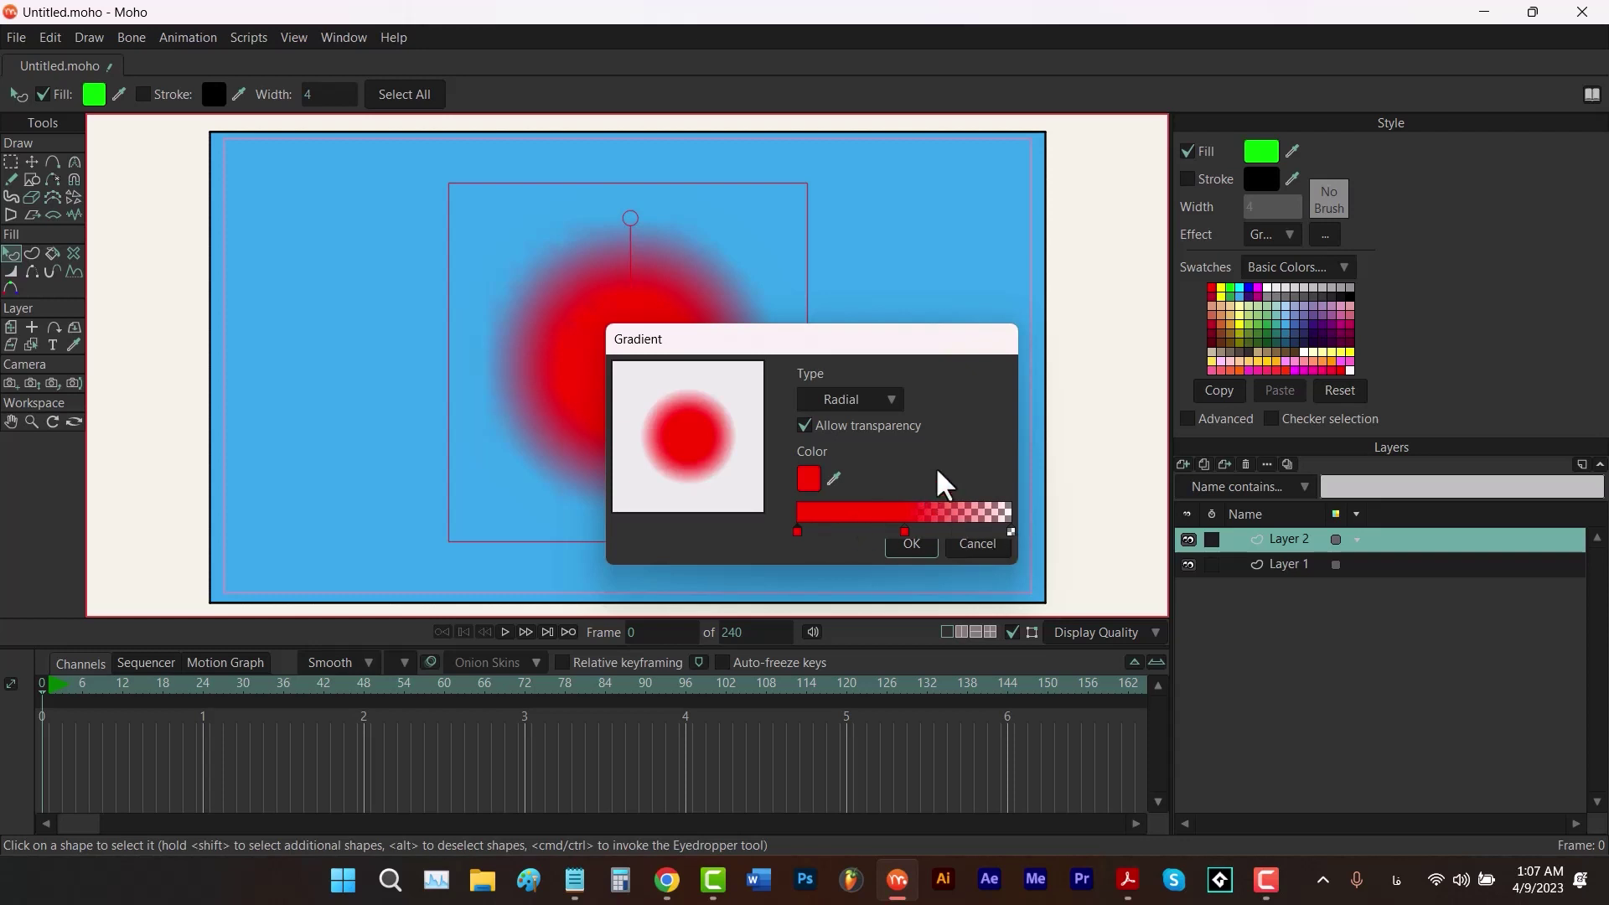
Set the gradient type to Reflected, untick Allow transparency, and make the left stop white.
click(862, 401)
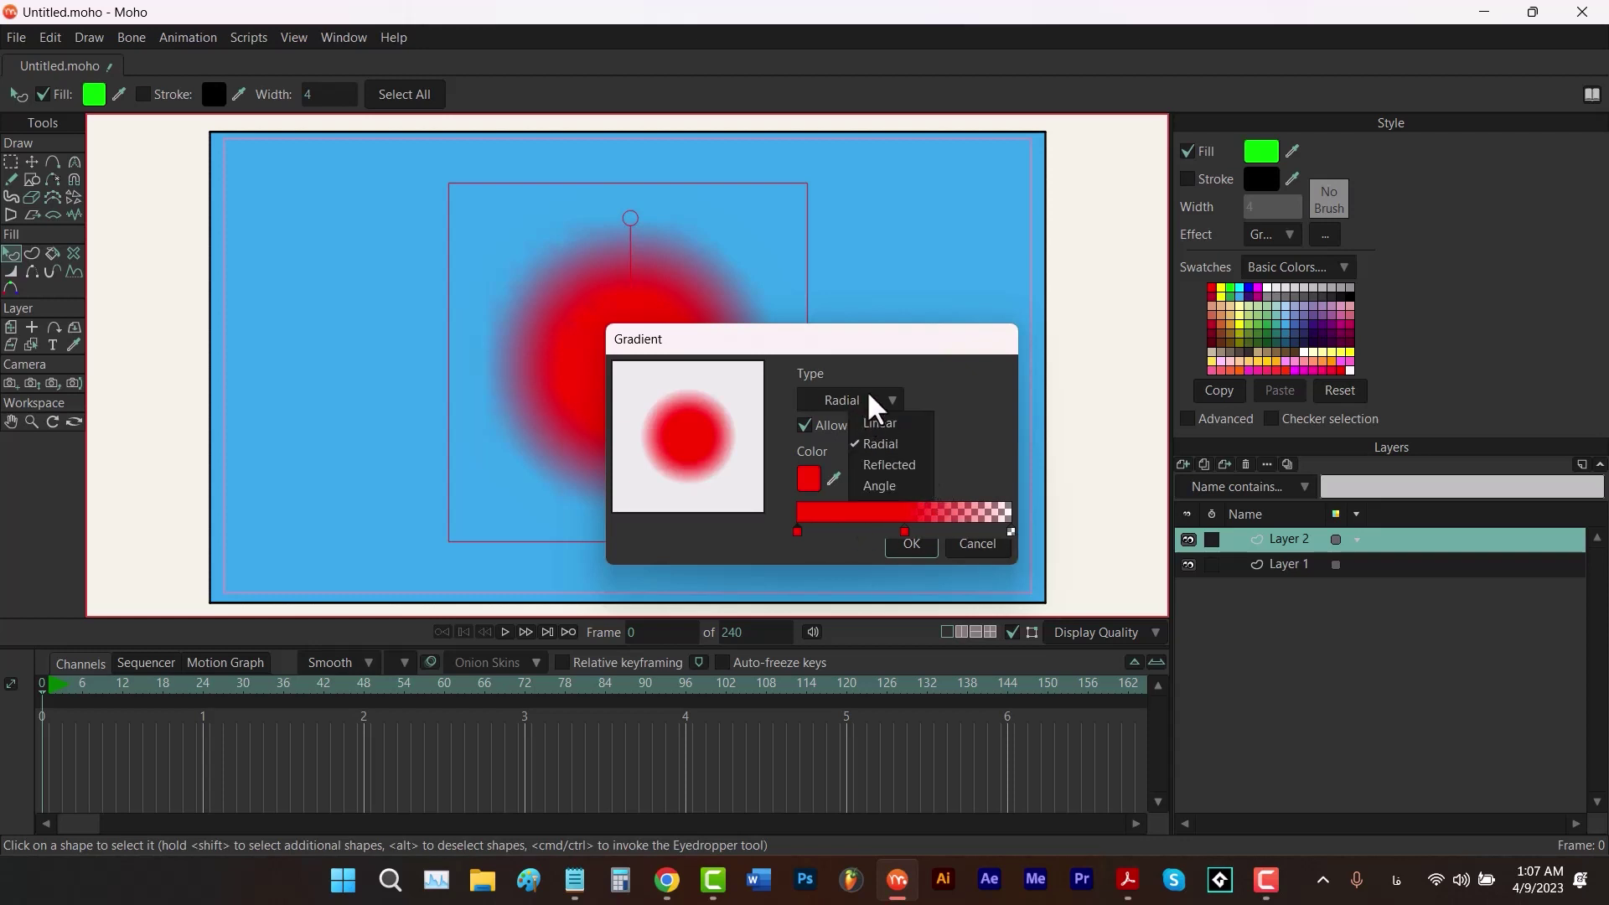
click(884, 464)
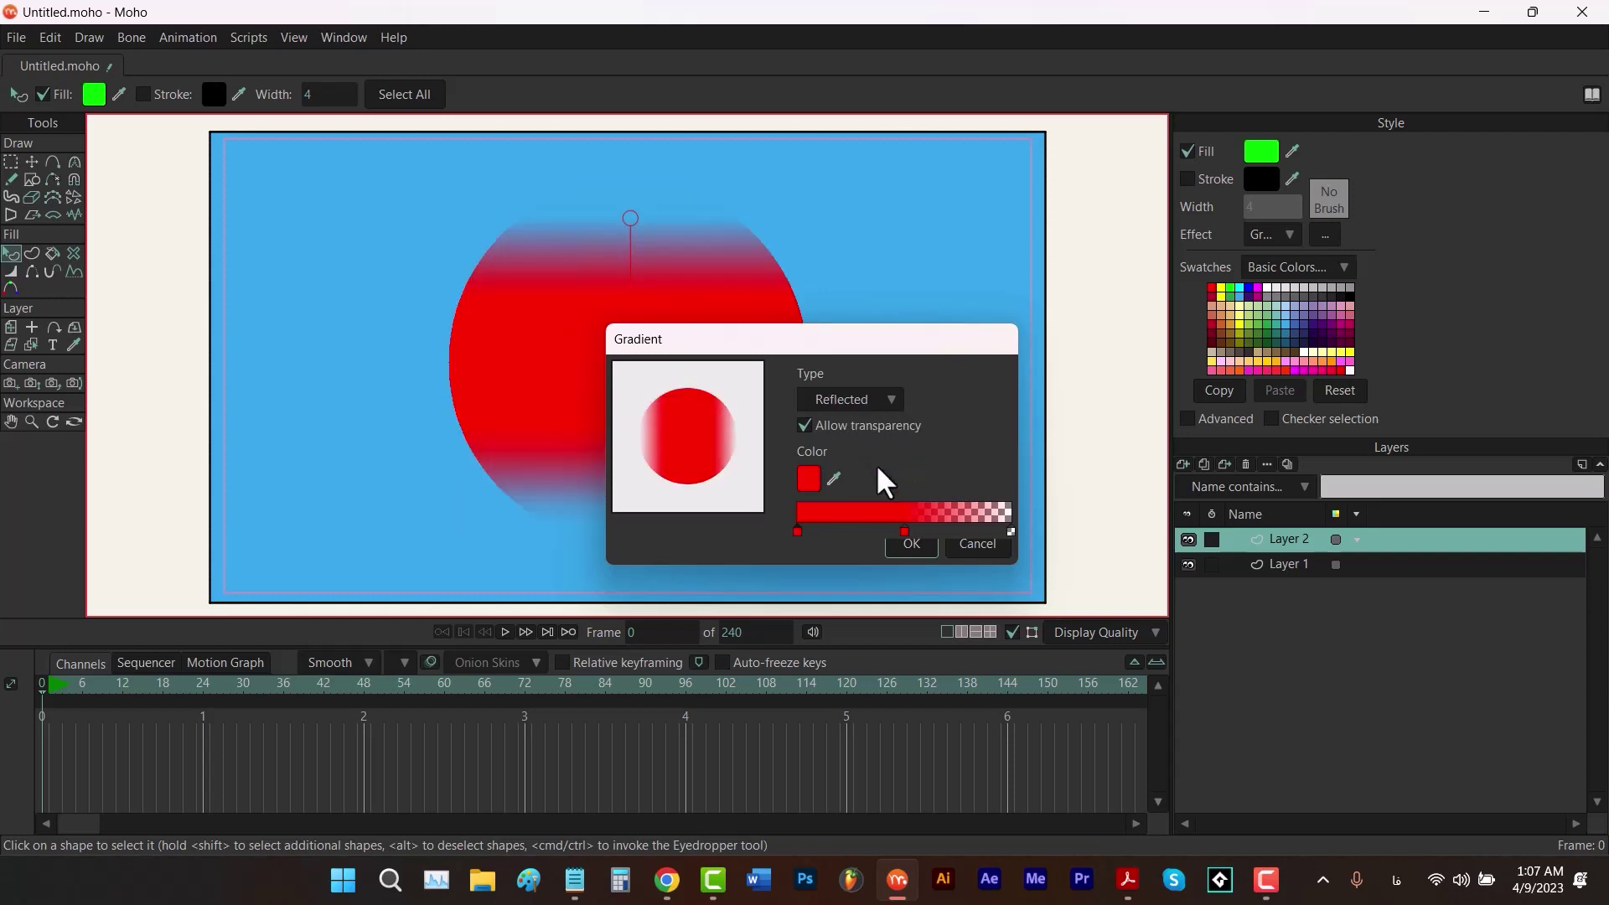
click(817, 430)
click(796, 531)
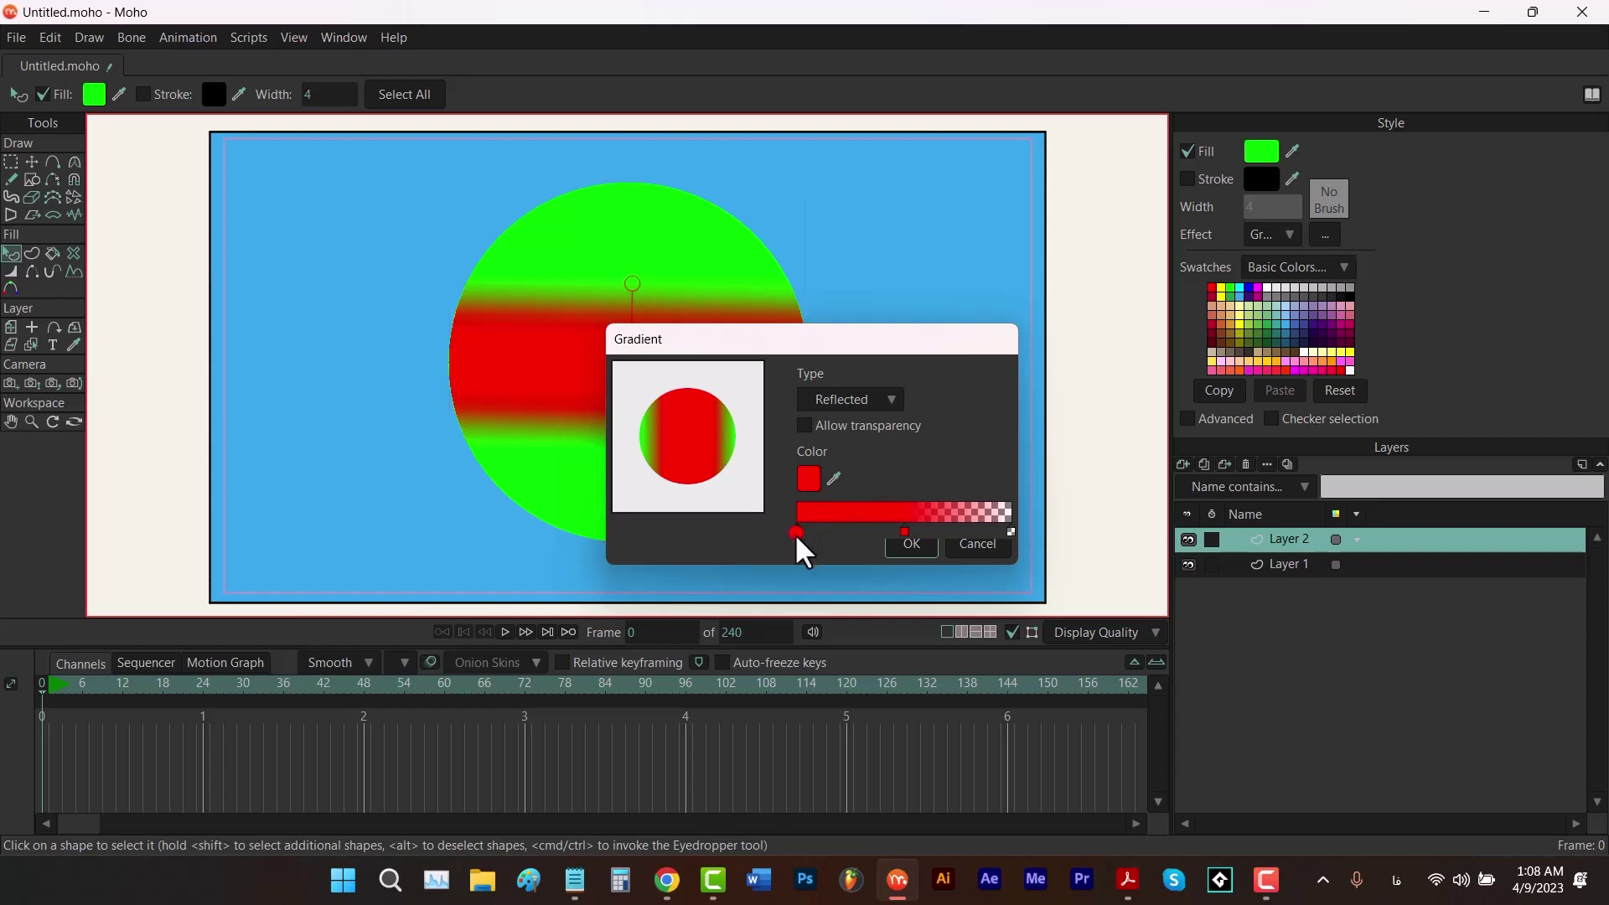
click(810, 478)
click(904, 349)
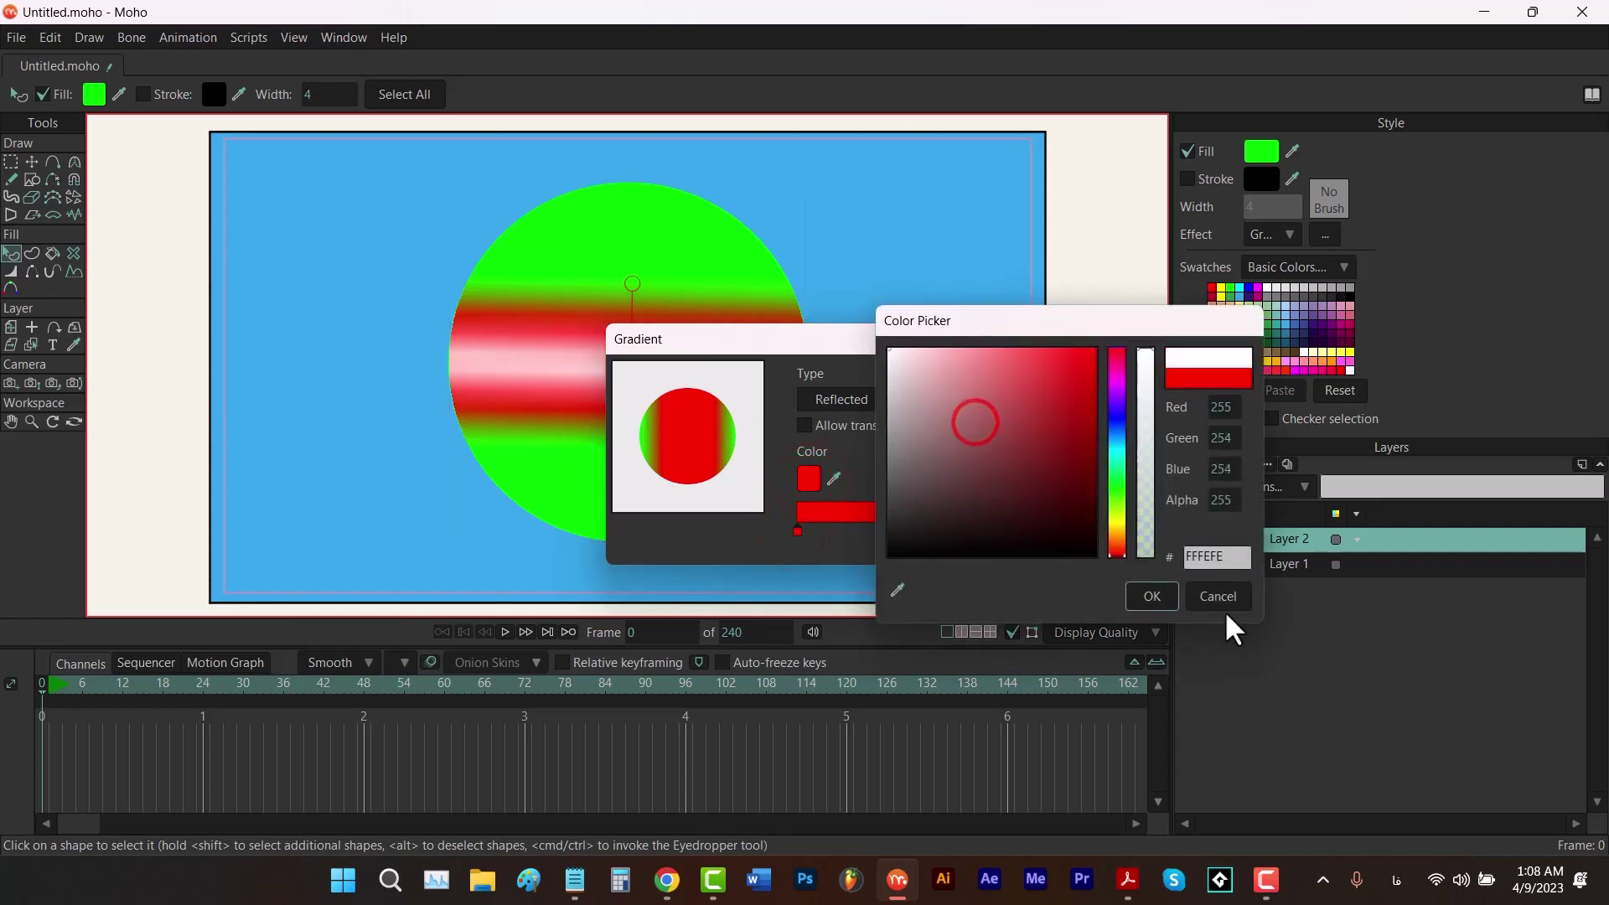
click(1170, 599)
Turn the red middle stop white and the end stop transparent white, then apply.
click(903, 531)
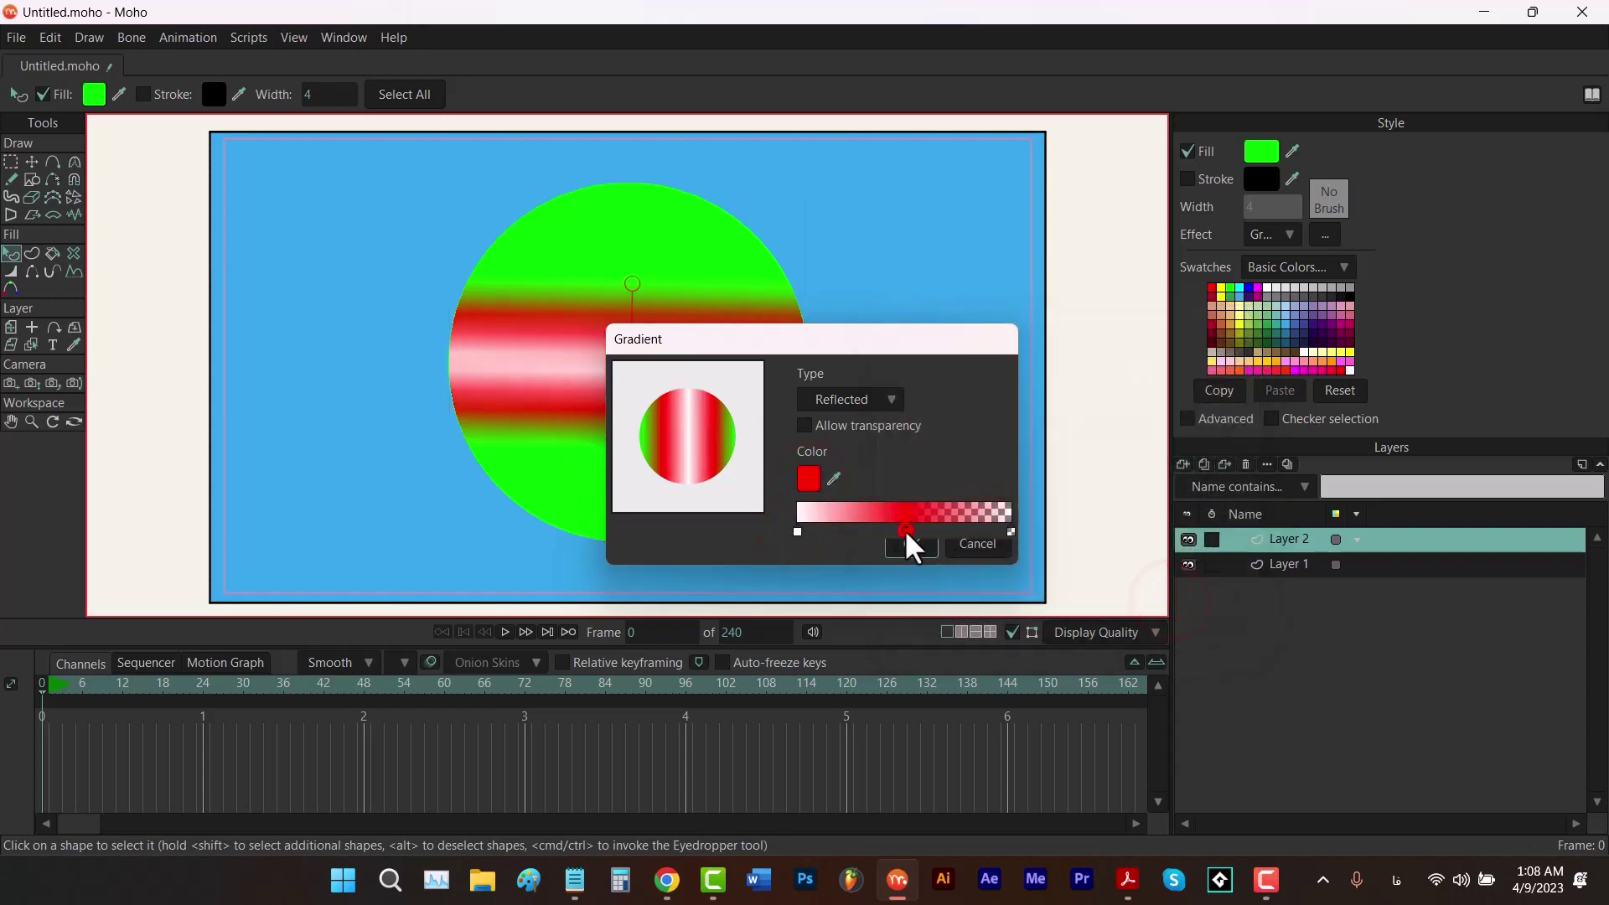
click(810, 480)
click(941, 438)
click(1150, 594)
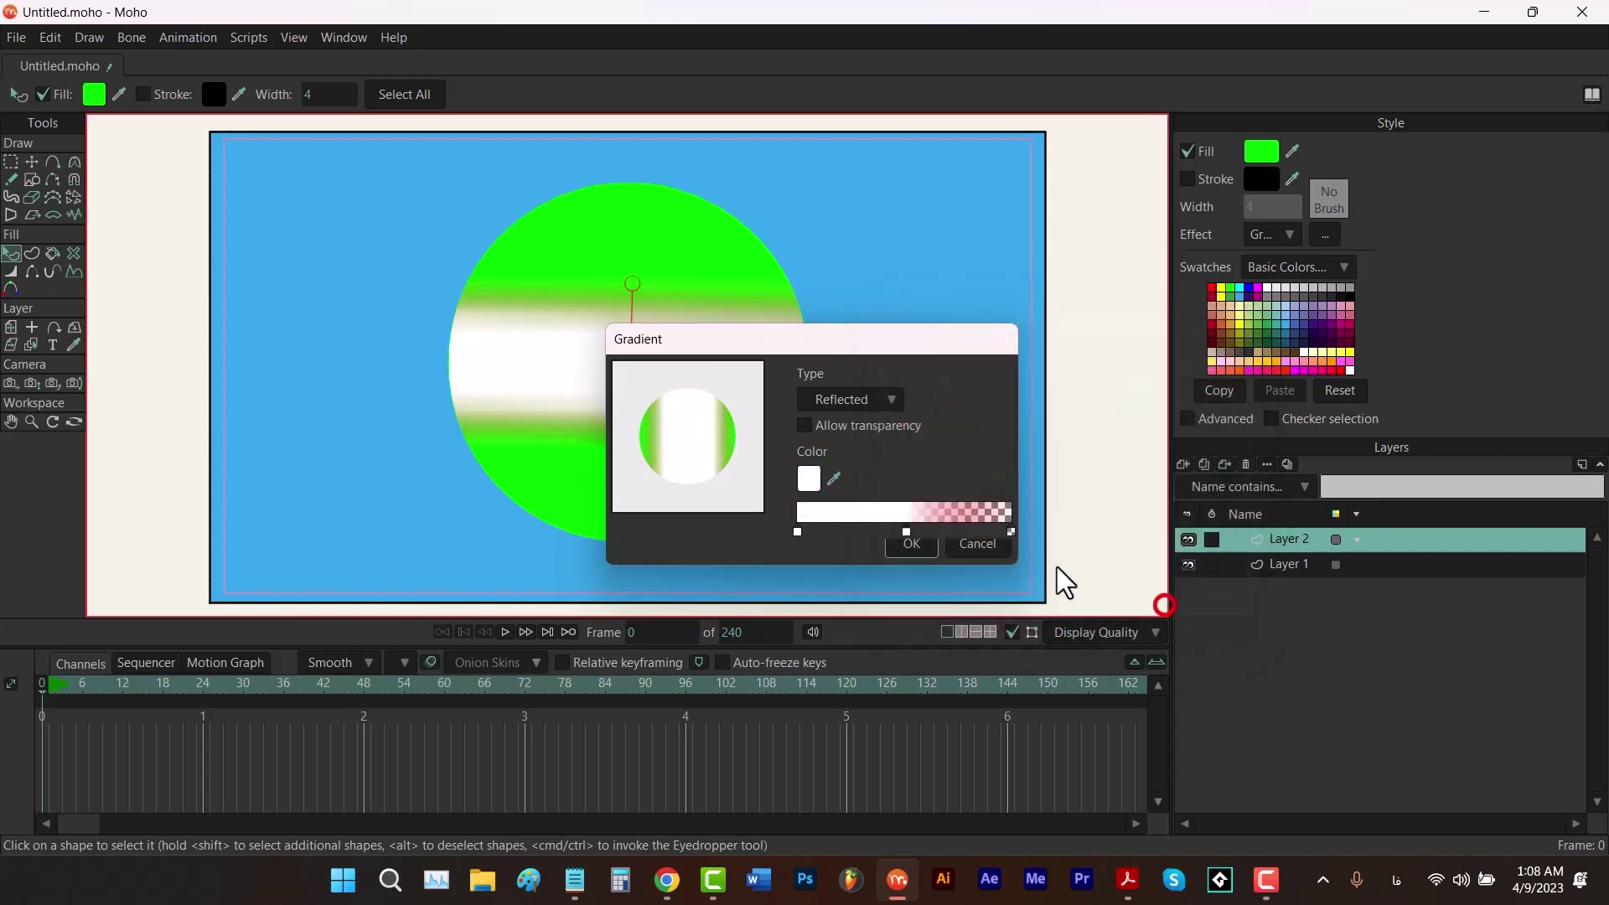
click(1010, 531)
click(809, 478)
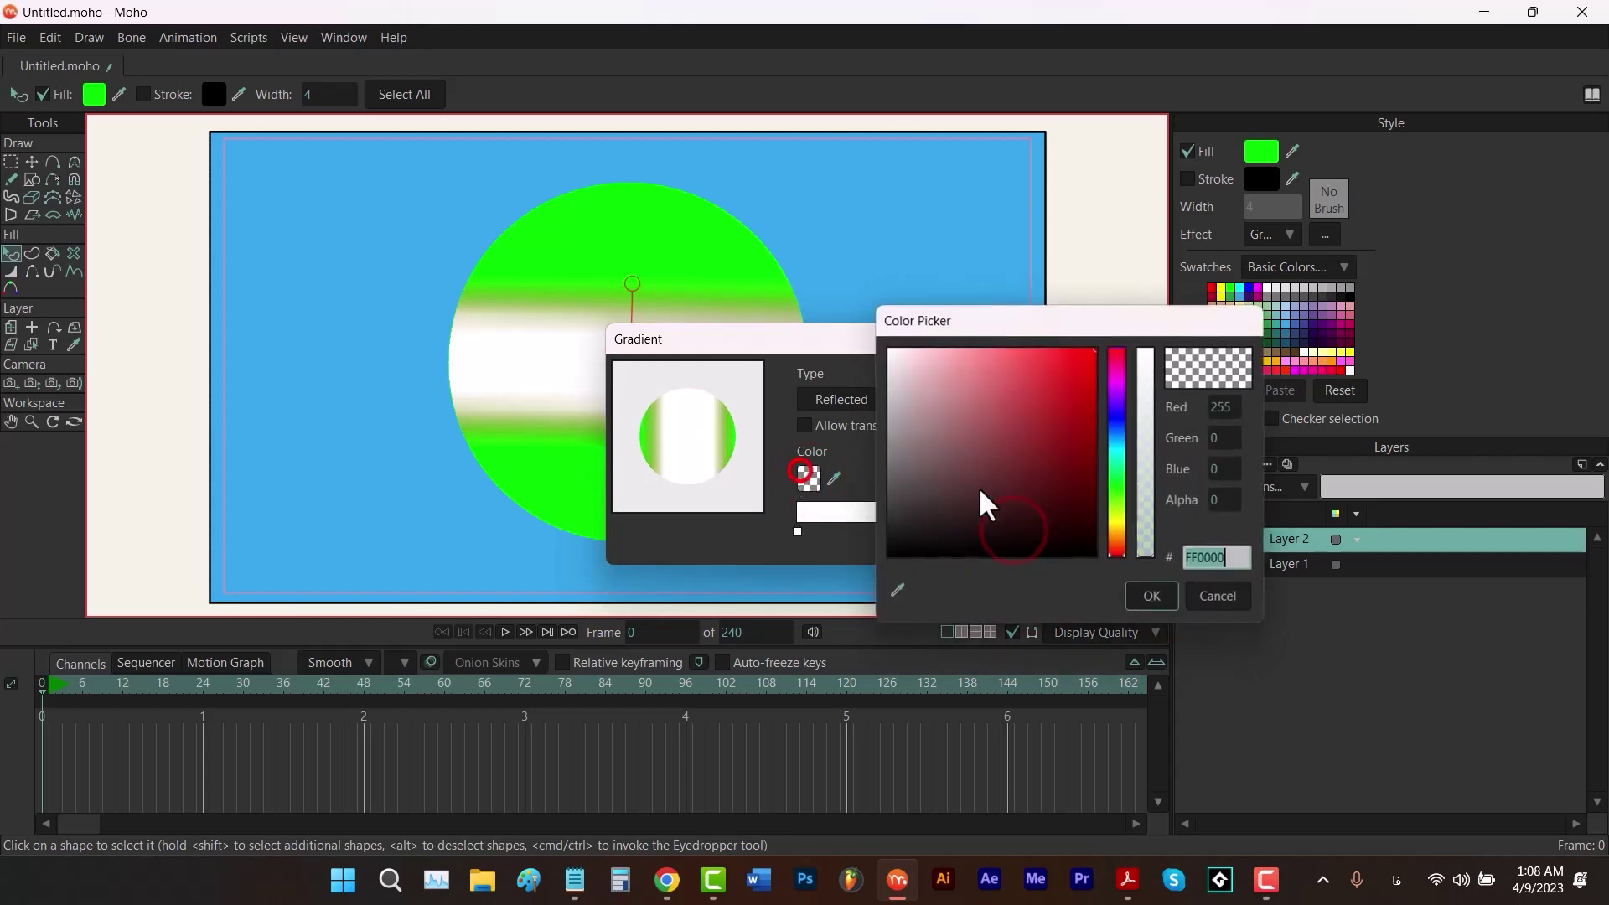
click(943, 376)
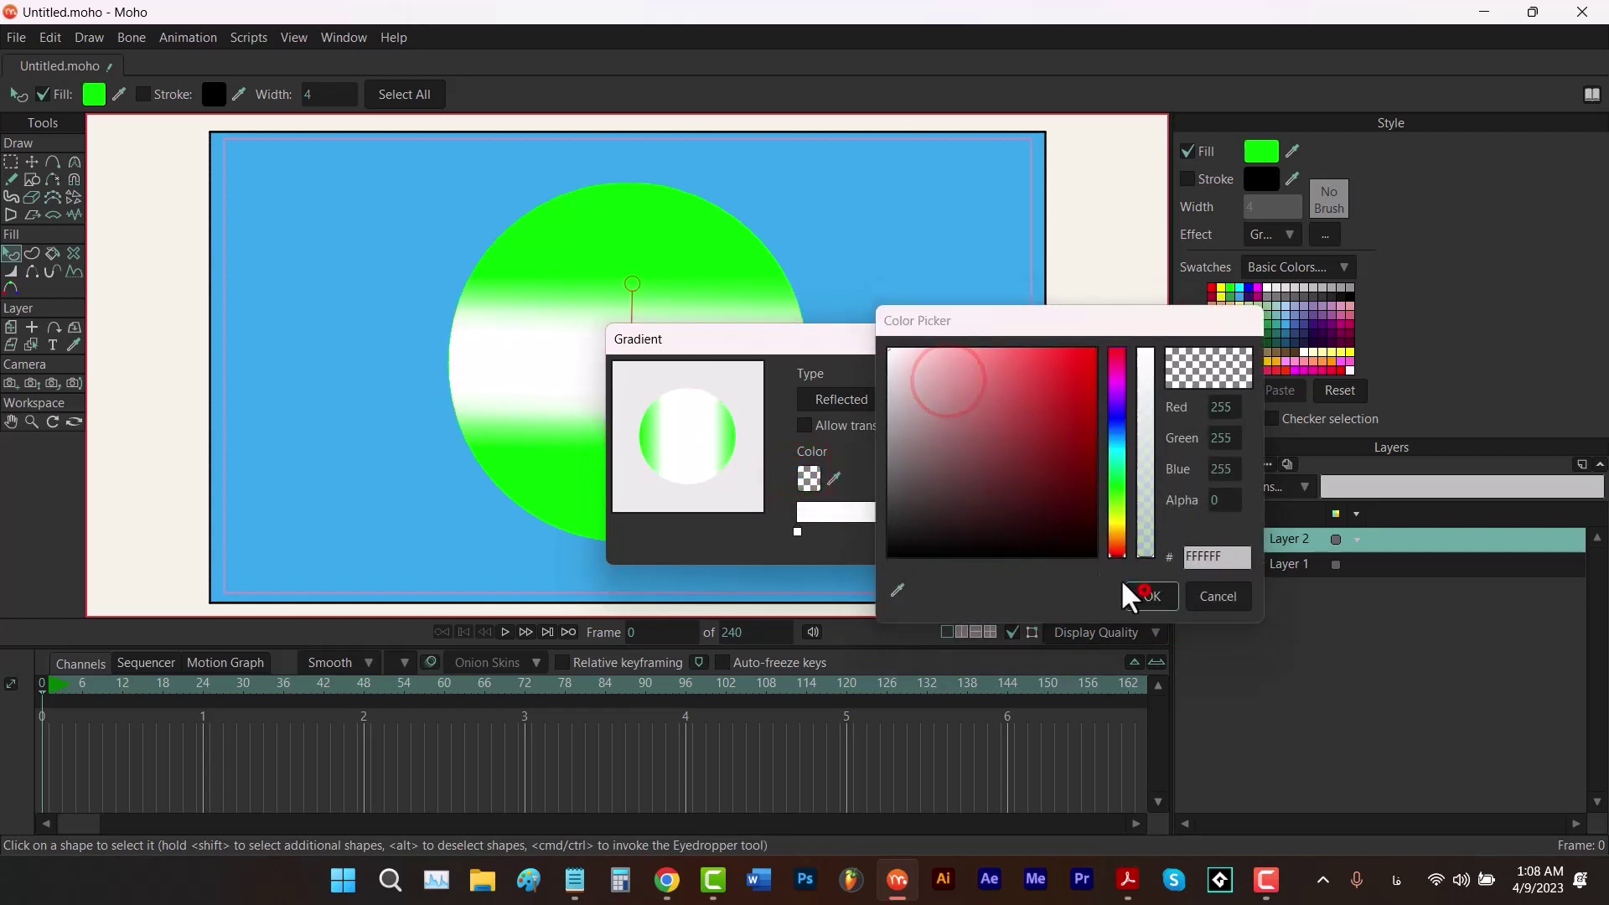
click(1145, 594)
click(922, 543)
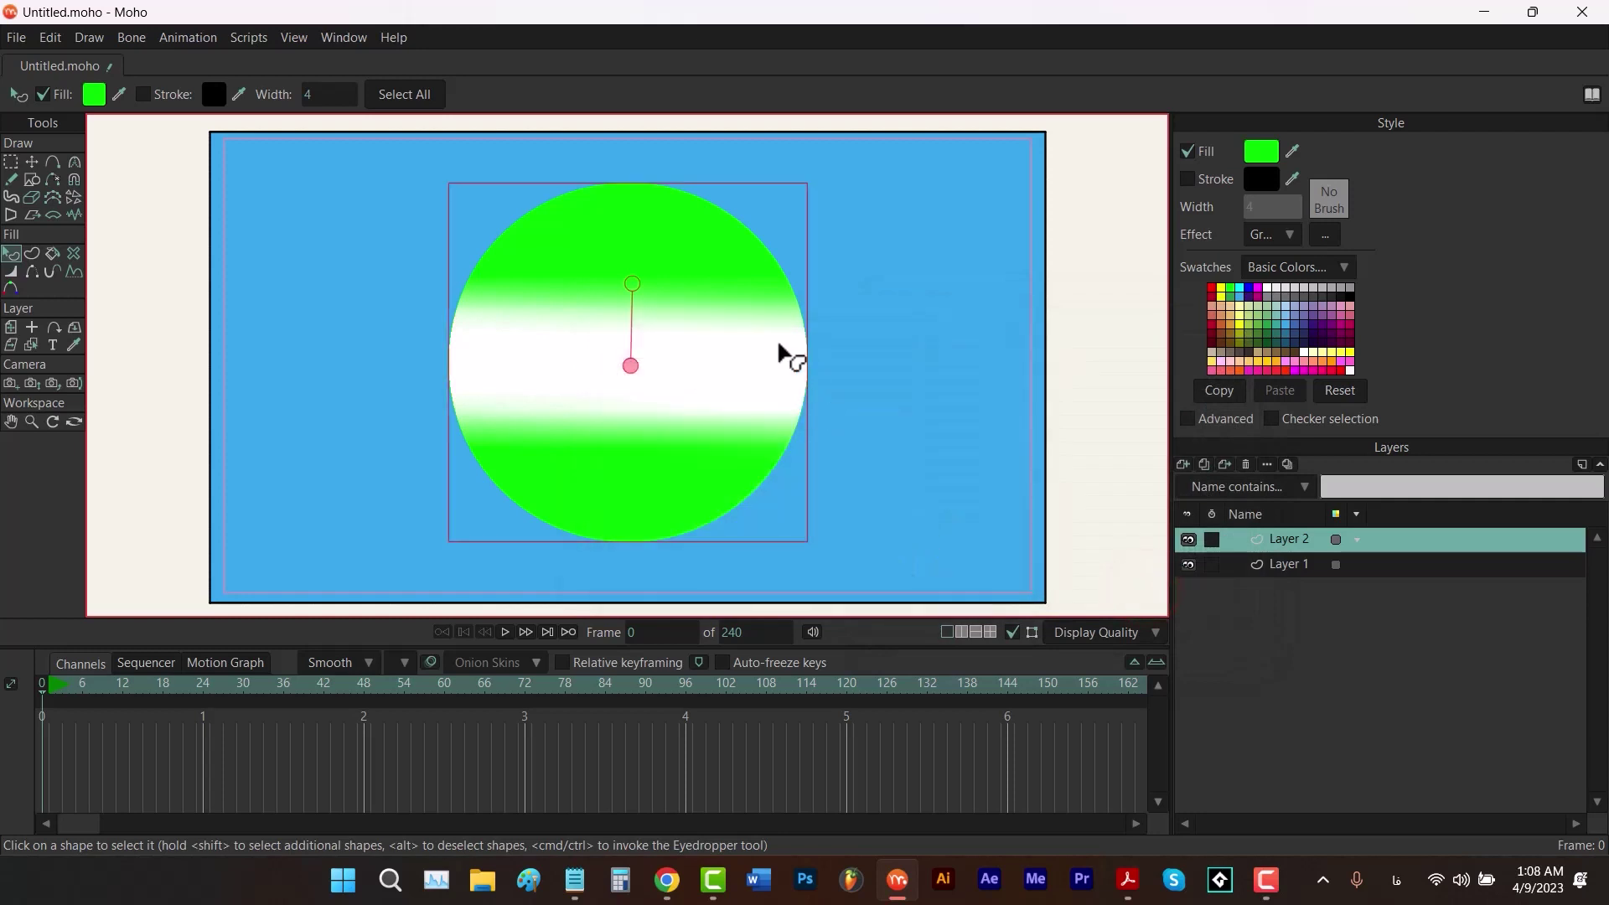
Tilt the white gradient band diagonally across the green circle.
drag(639, 284, 691, 334)
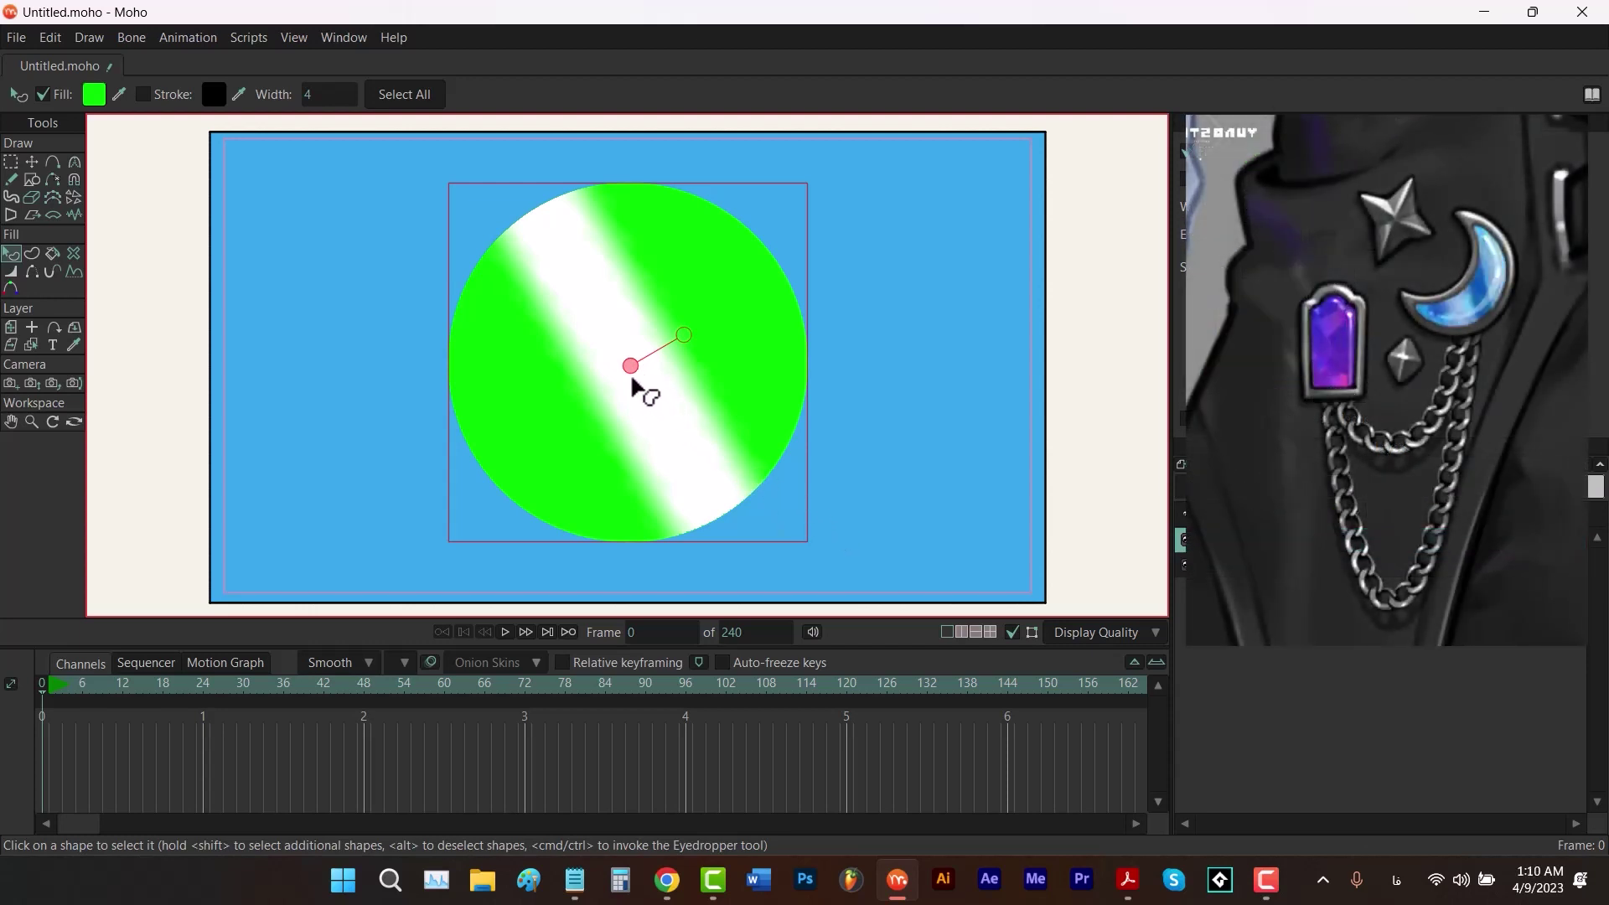
drag(630, 368, 315, 548)
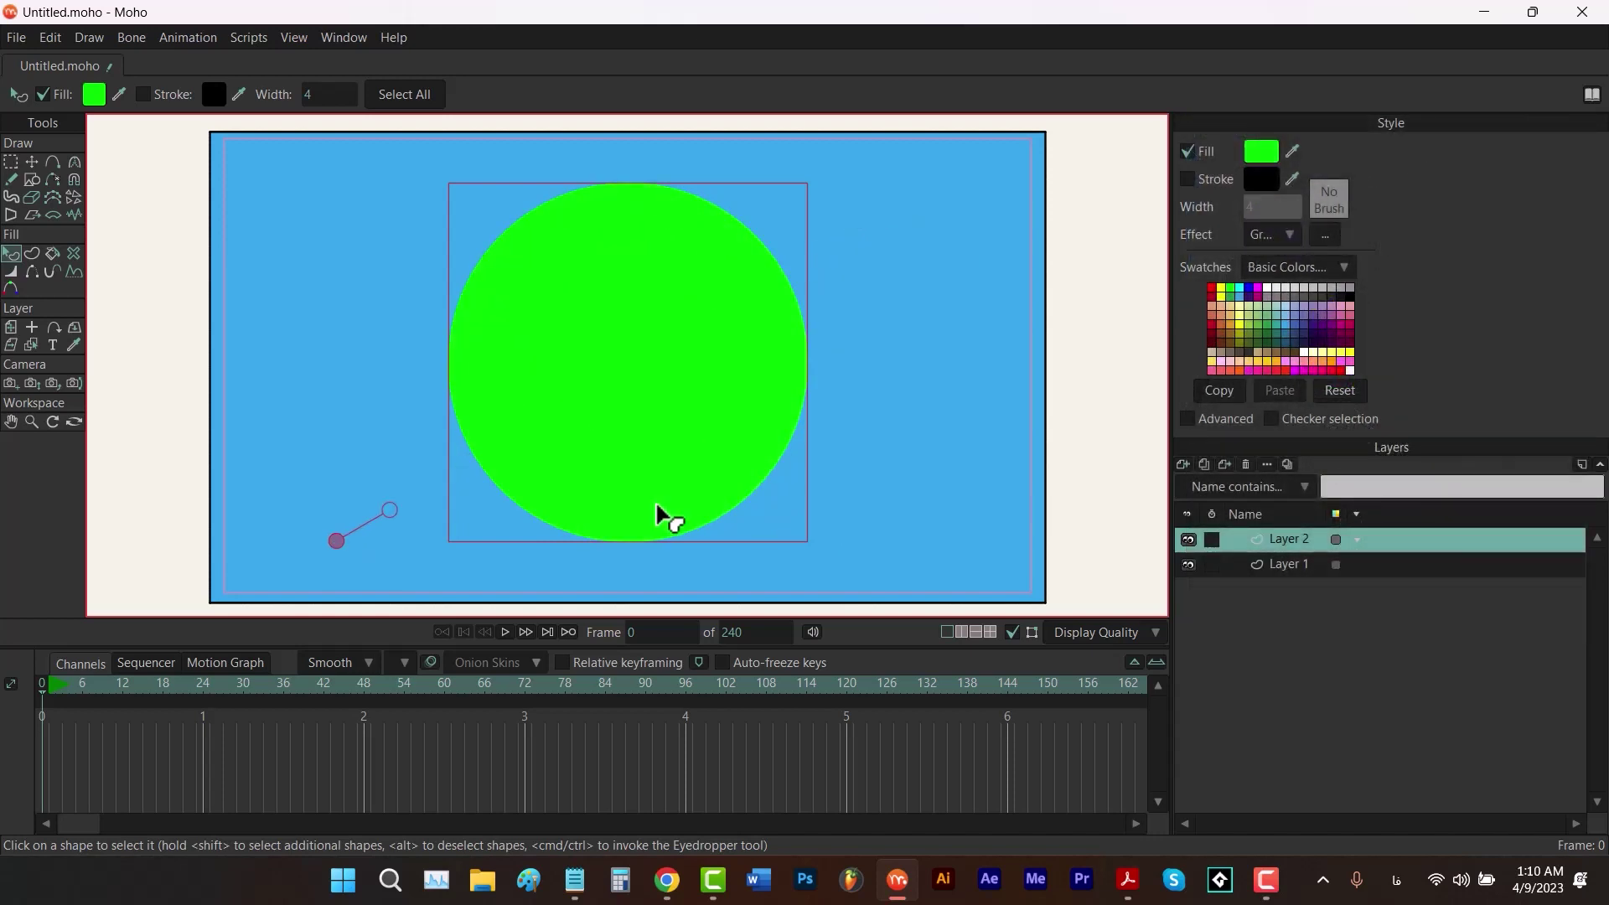
key(ctrl+z)
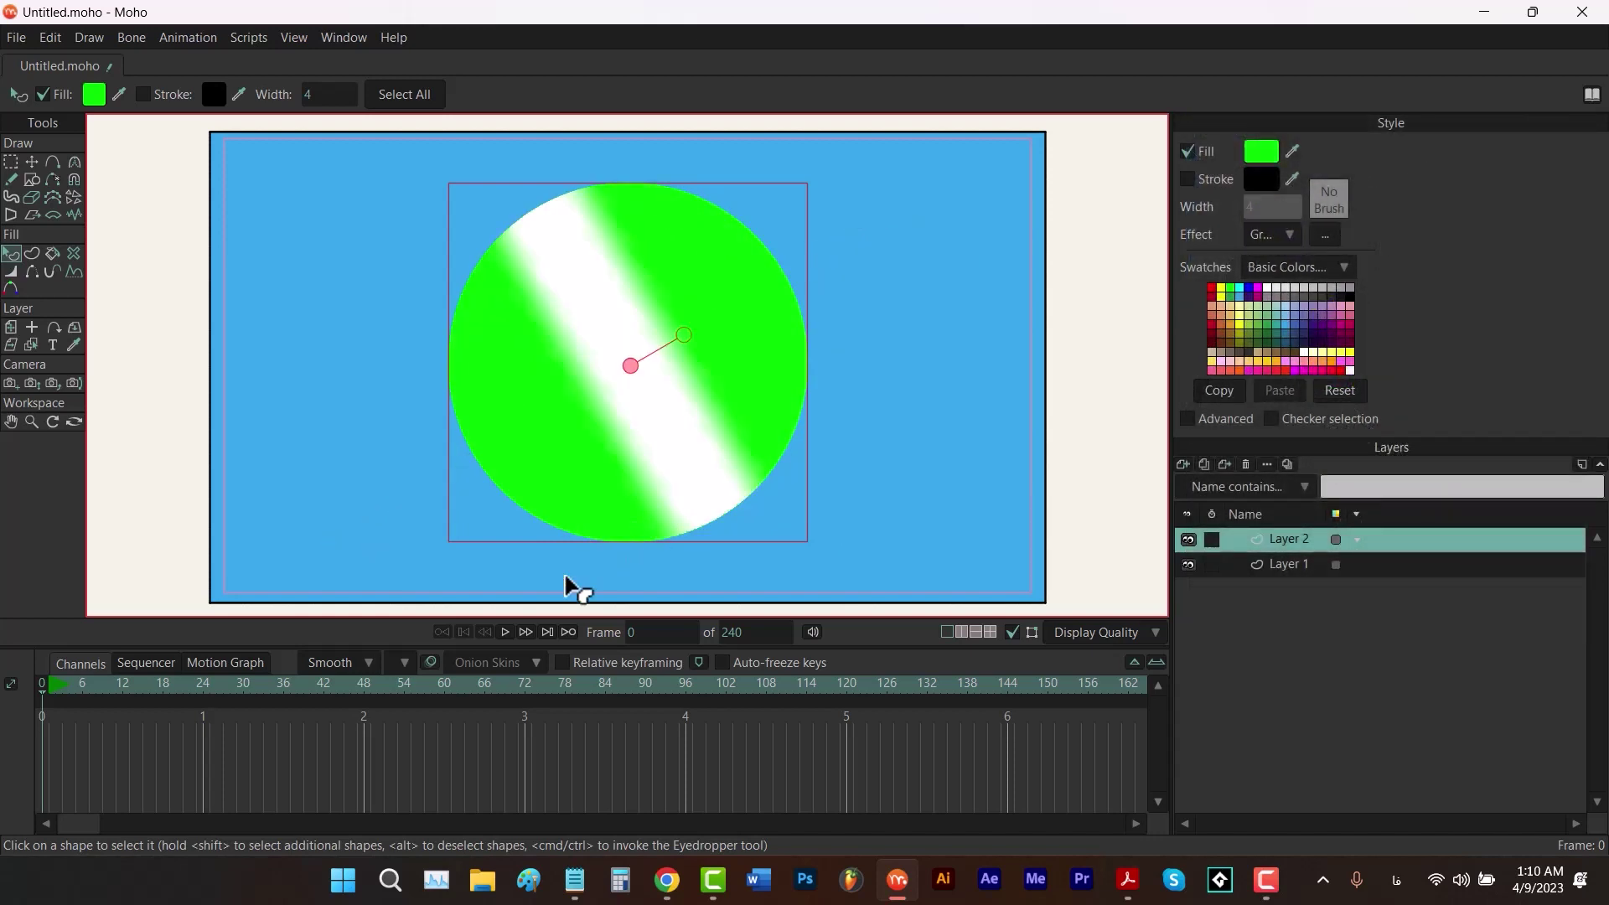
Keyframe the band off the lower-left rim at frame 24 and at the upper-right rim at frame 0, then scrub.
click(203, 692)
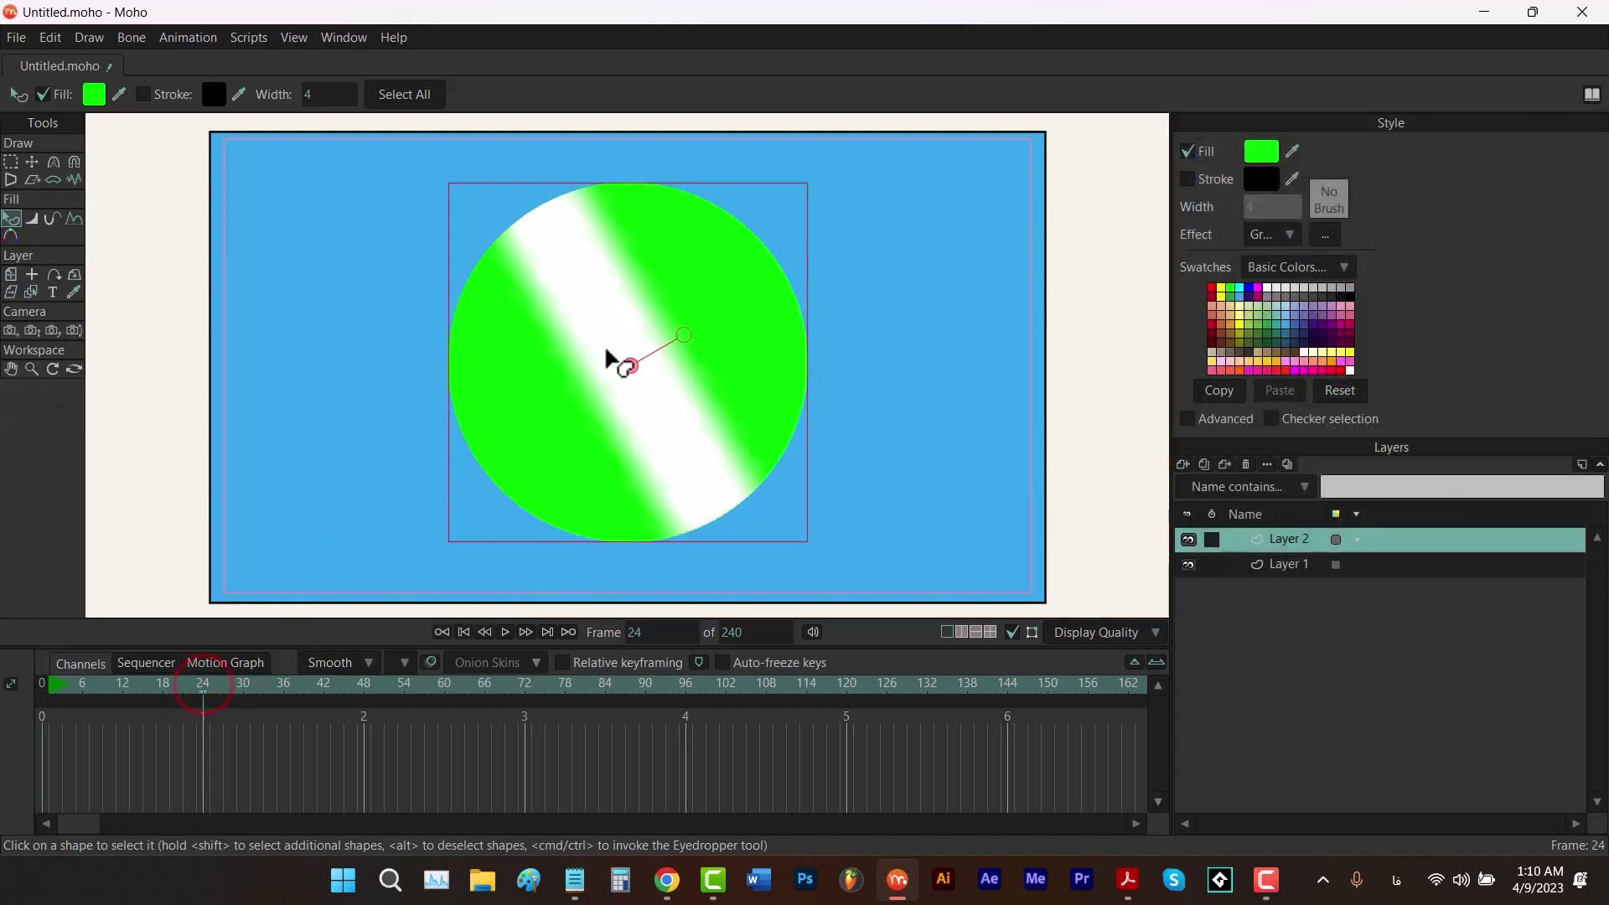
drag(632, 367, 440, 486)
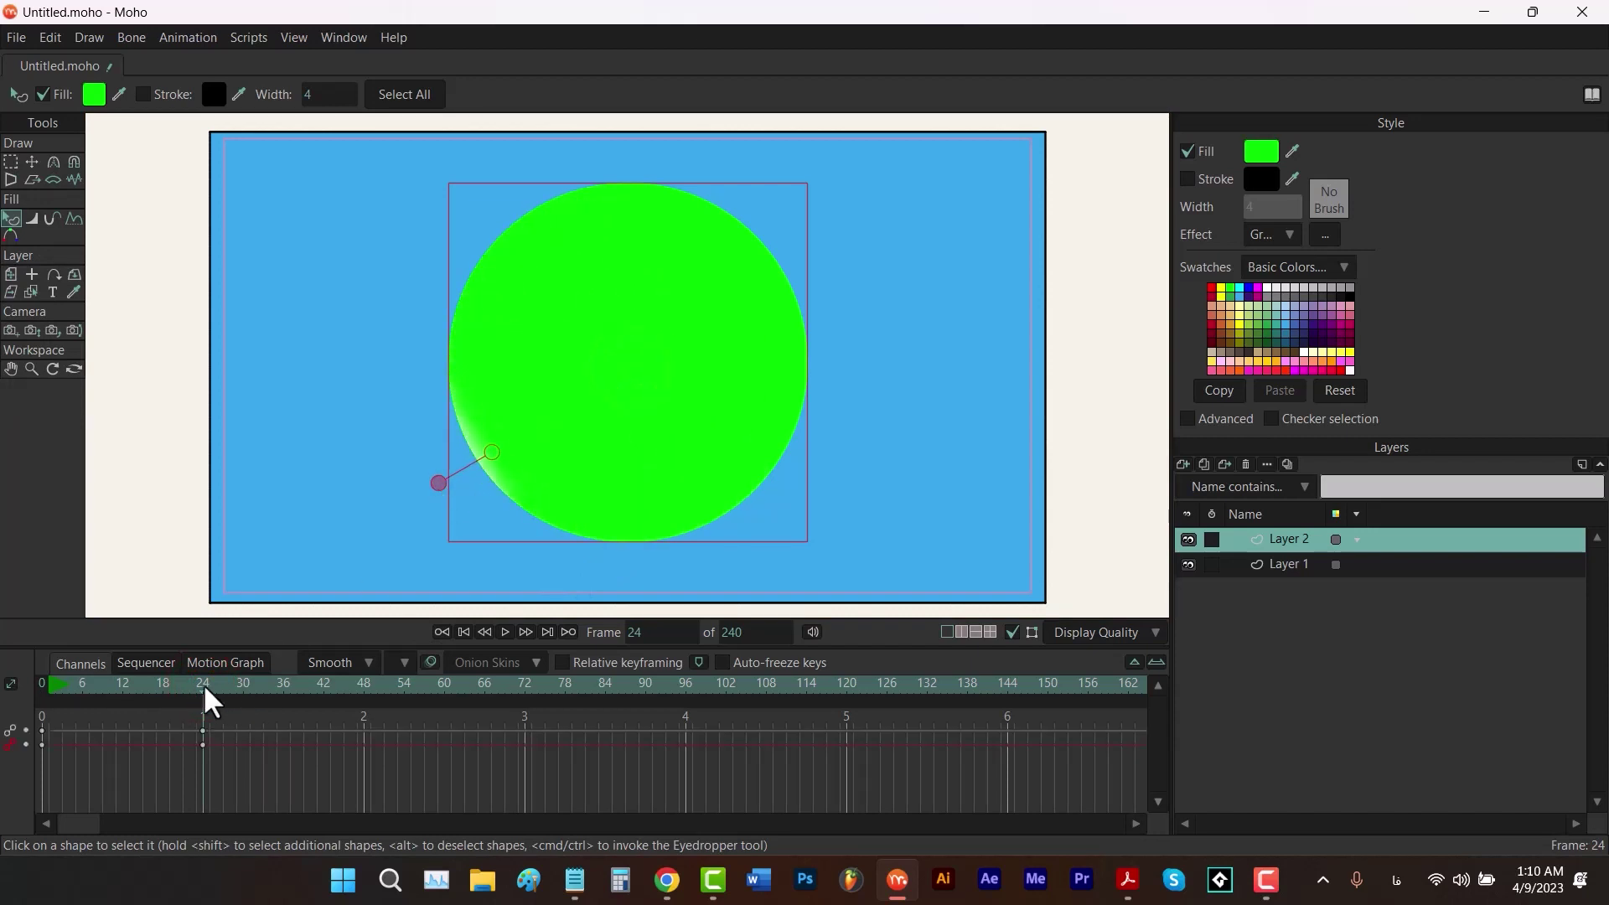
drag(185, 691, 17, 712)
drag(632, 367, 819, 246)
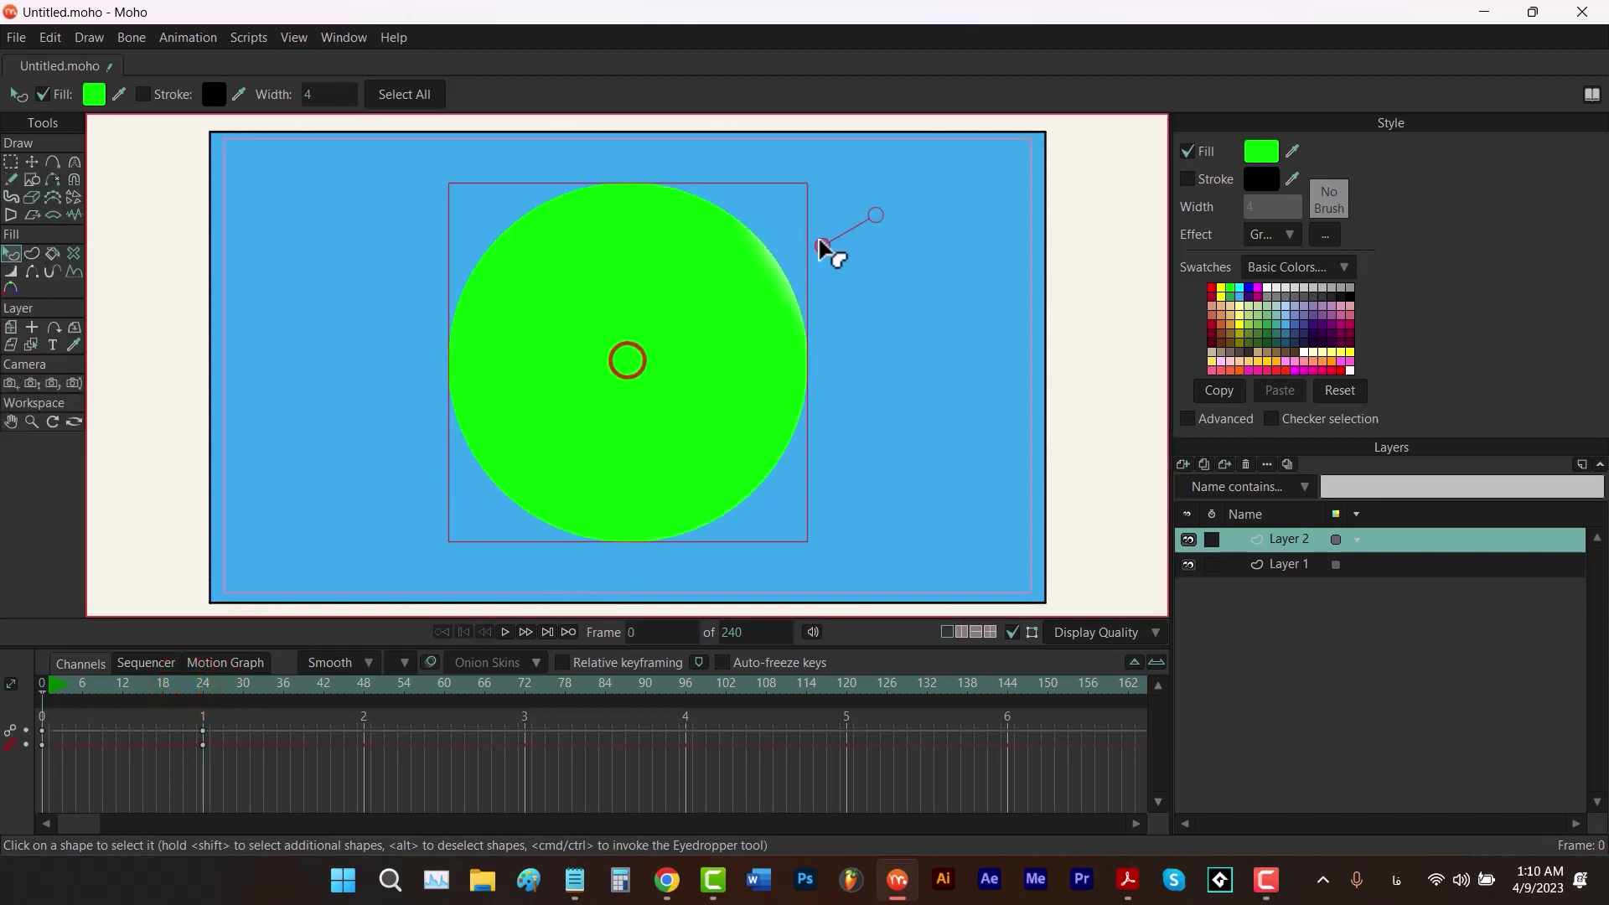
mouse_move(55, 683)
mouse_down()
mouse_move(216, 682)
mouse_move(40, 681)
mouse_move(237, 674)
mouse_move(10, 676)
mouse_up()
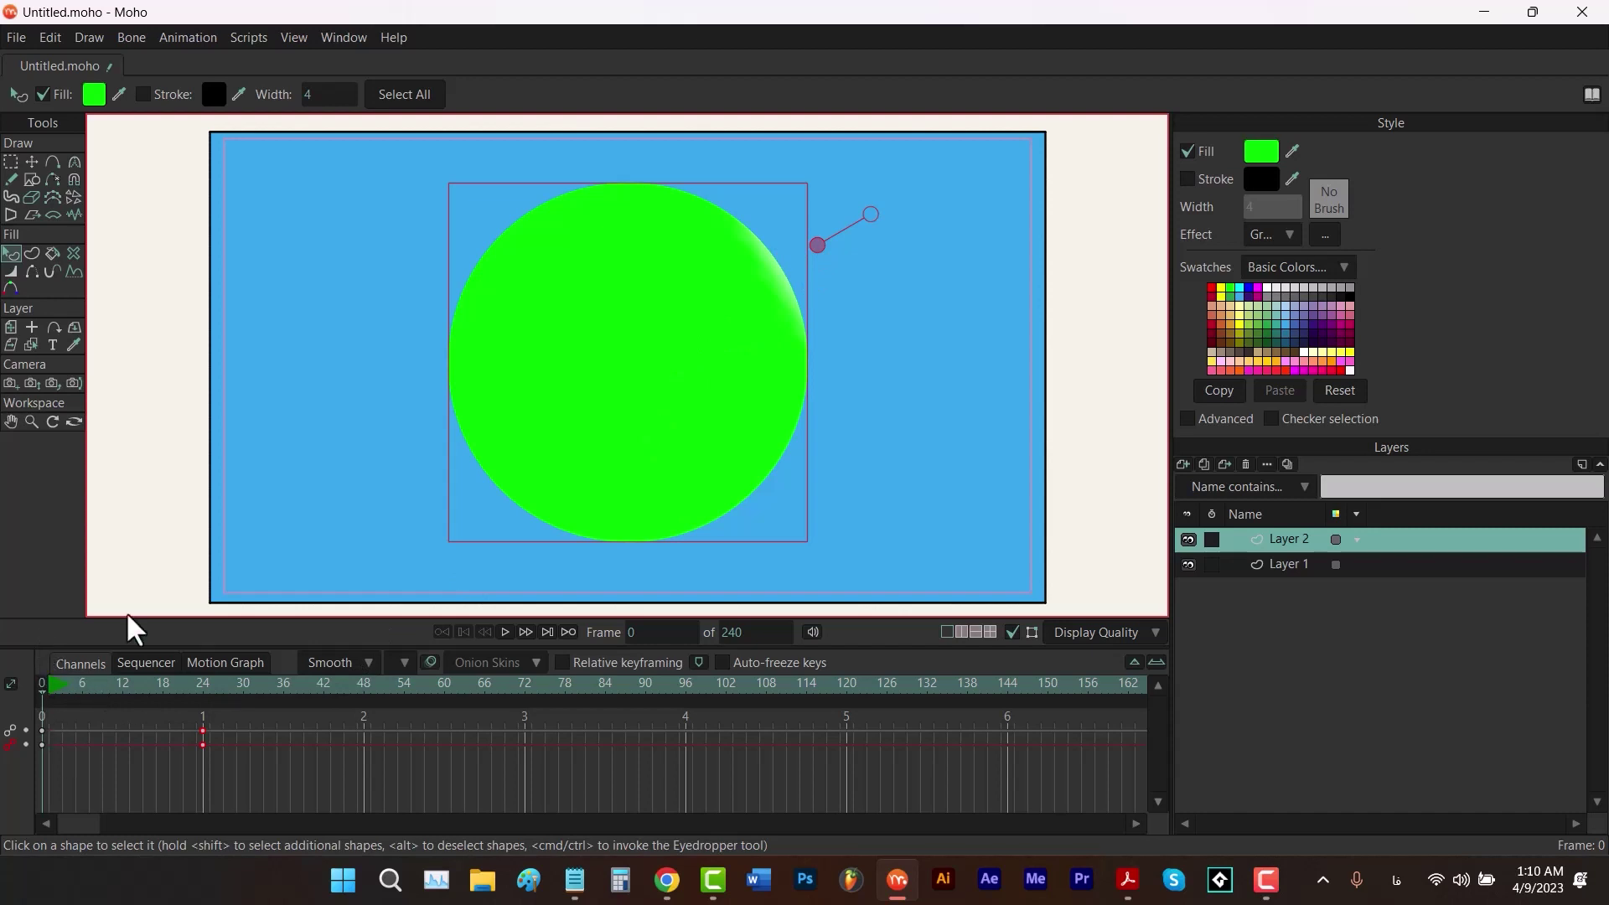
click(121, 686)
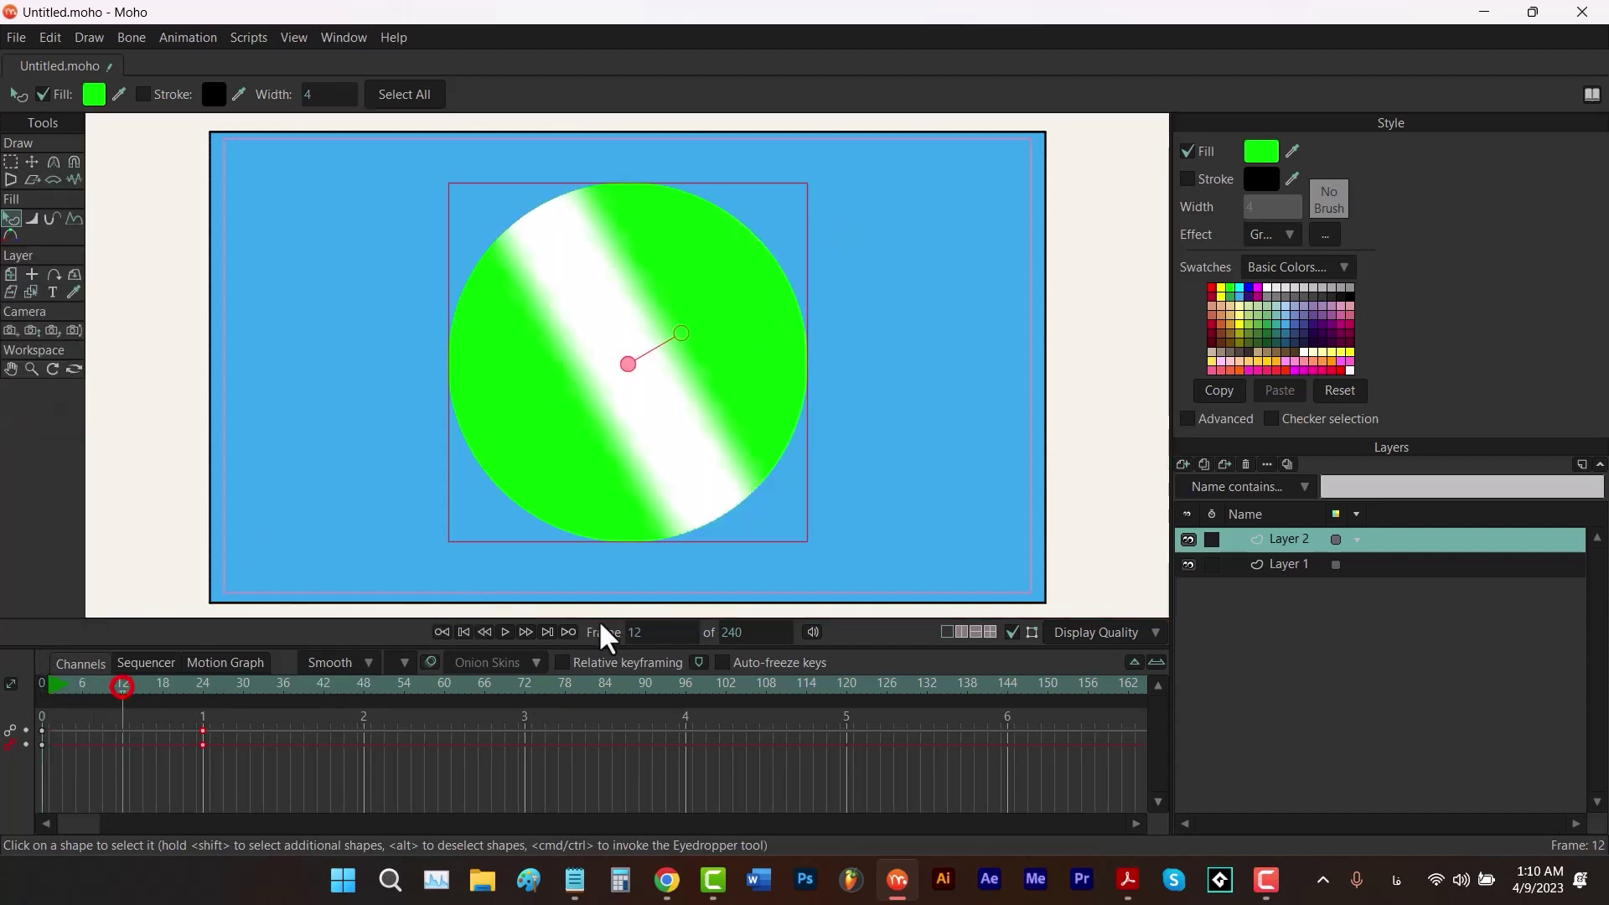
click(1325, 235)
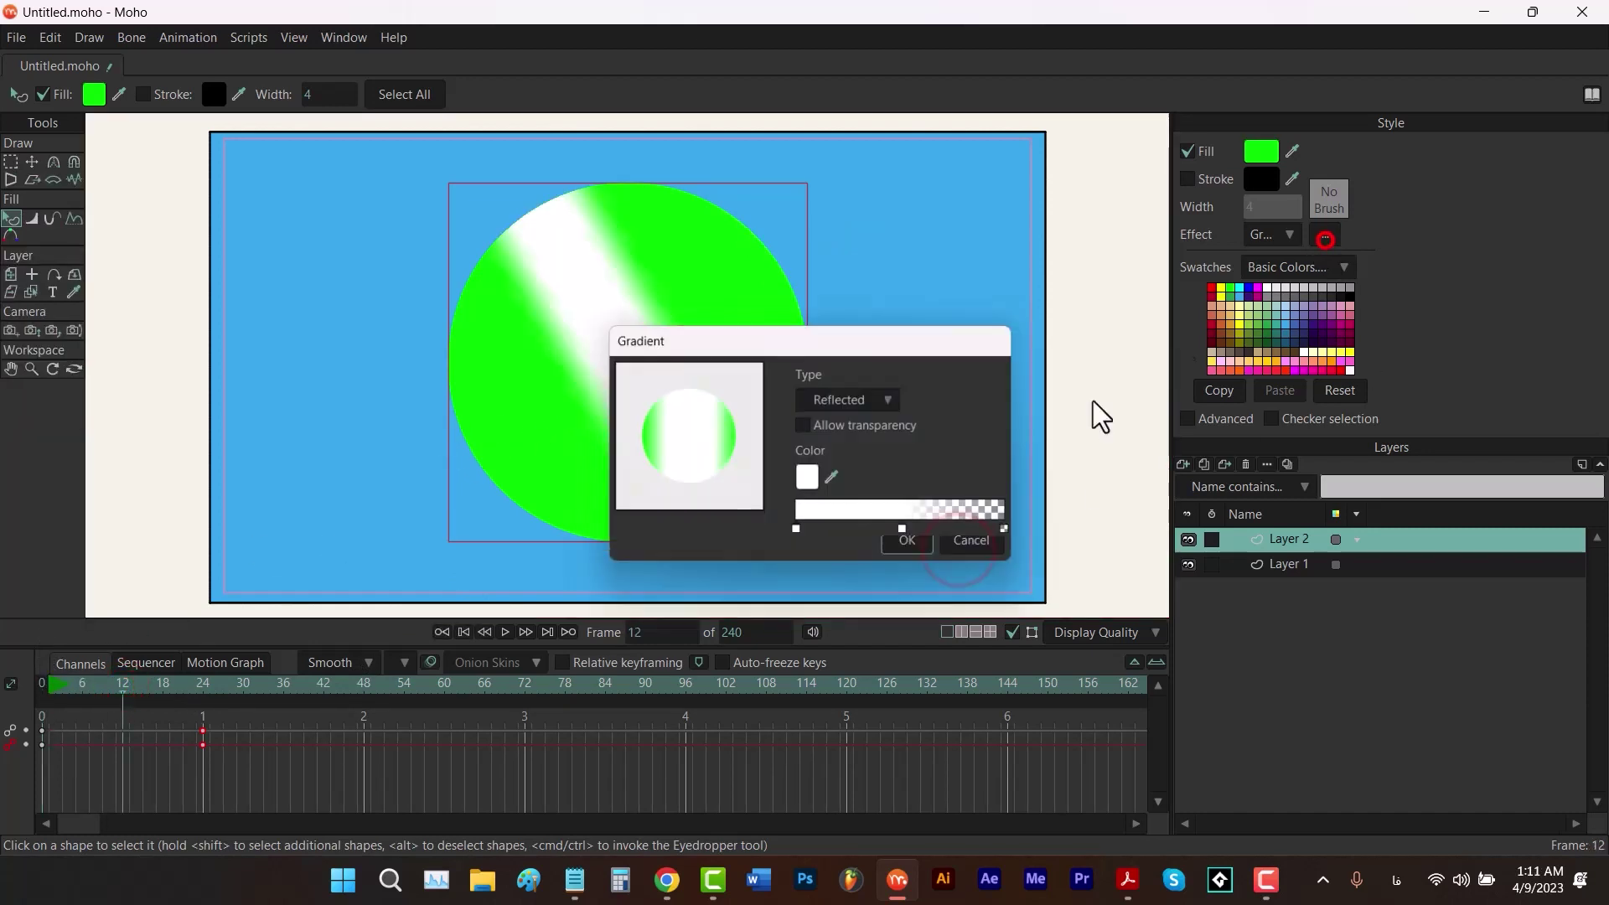
click(808, 479)
click(1094, 350)
click(1149, 597)
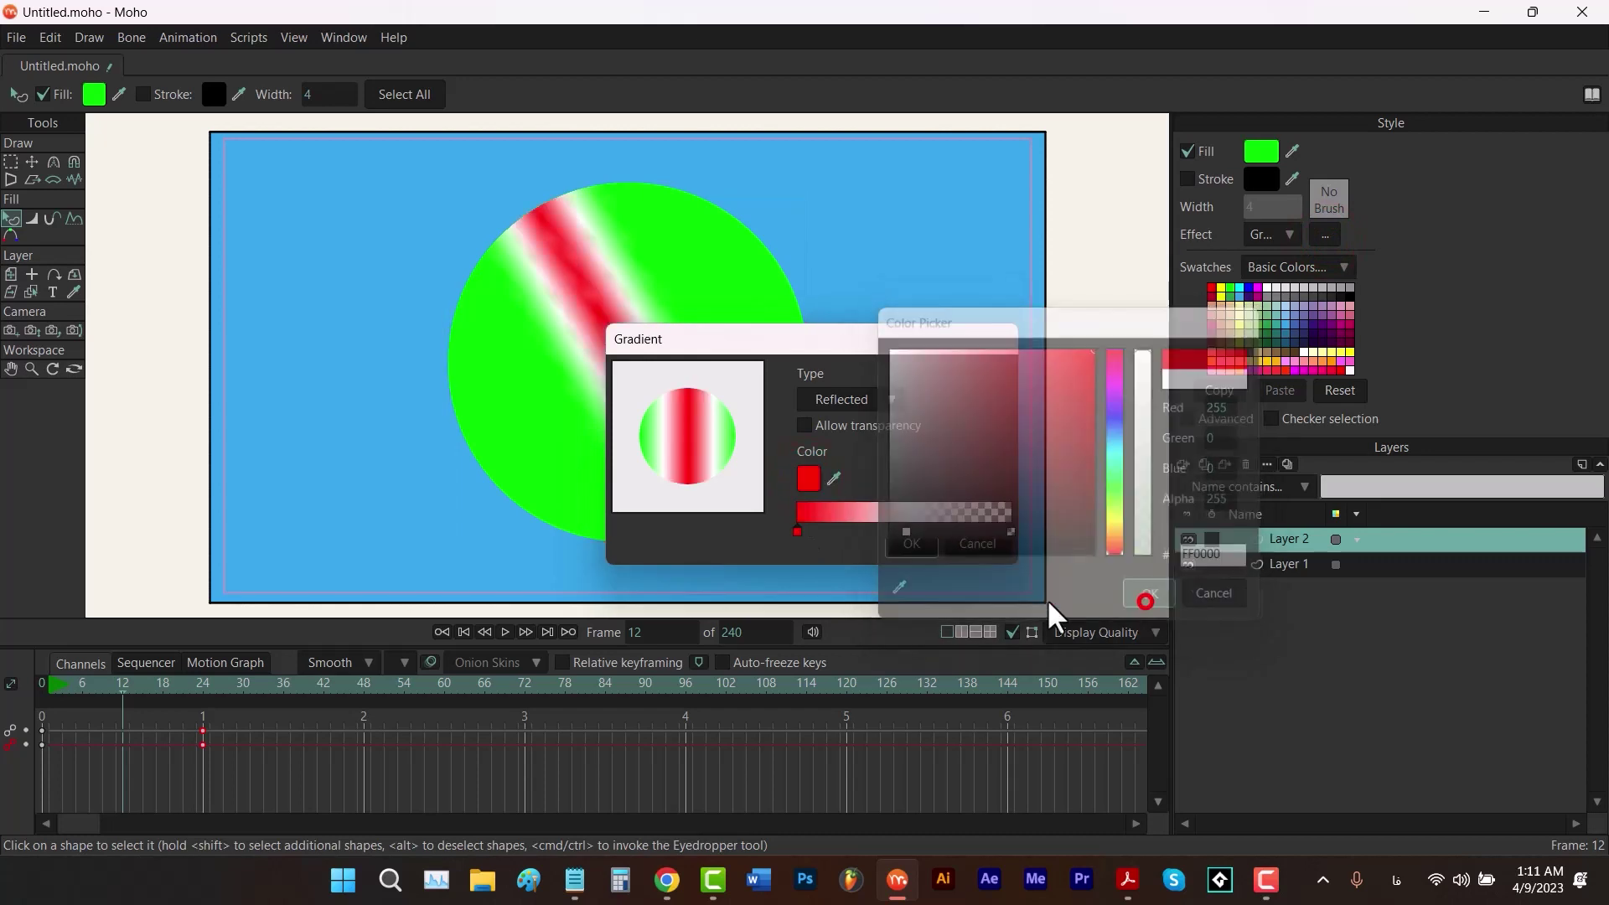
click(897, 549)
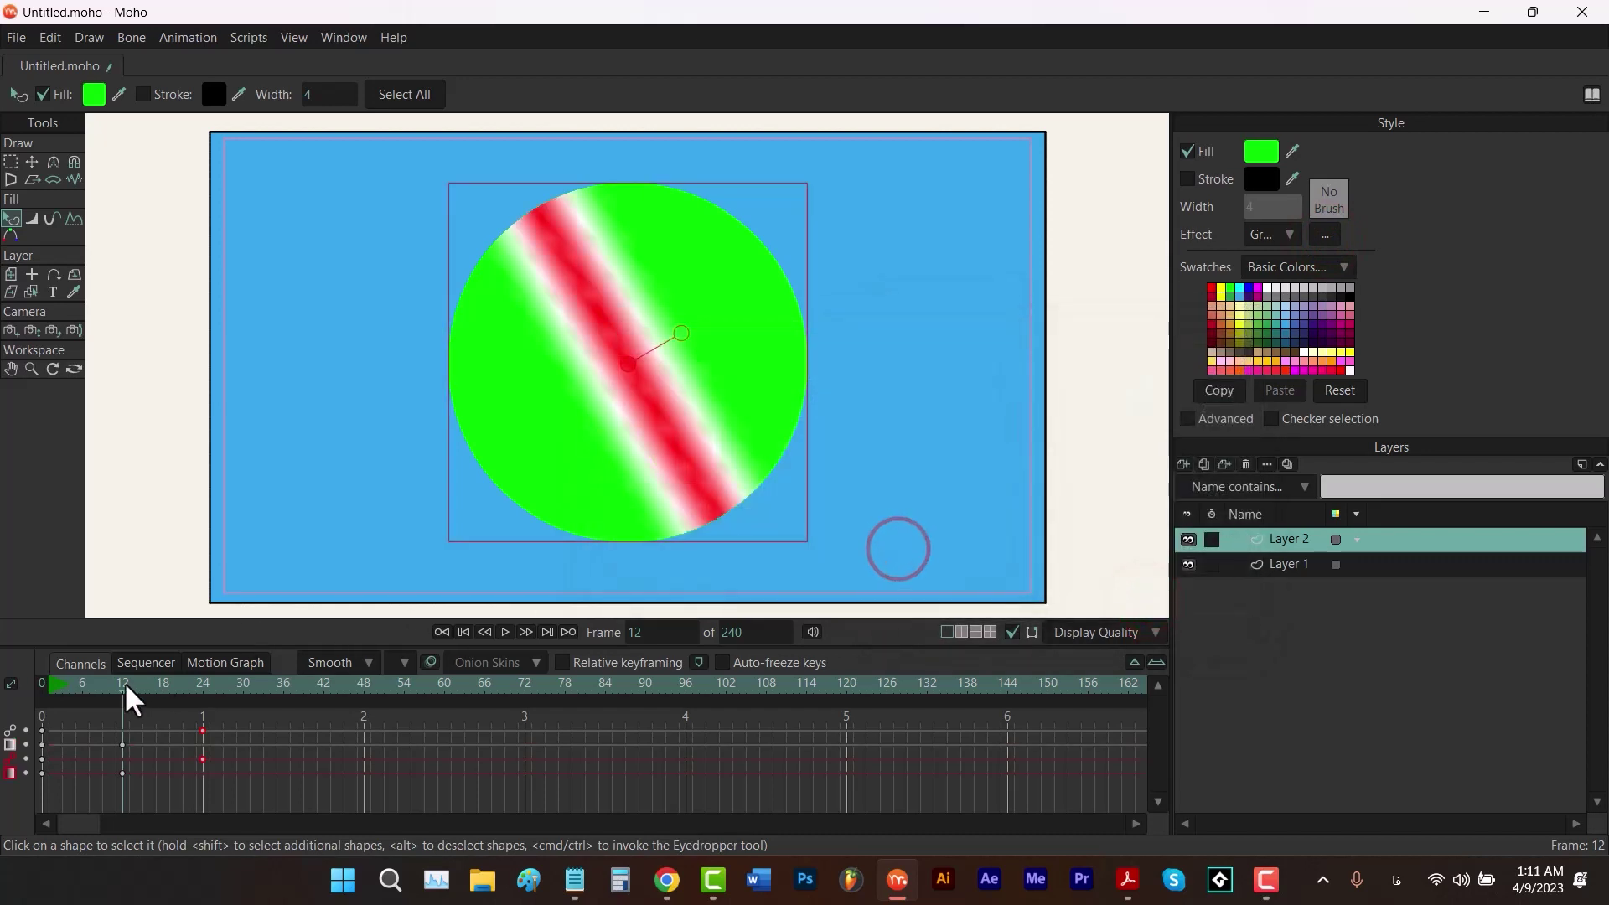
mouse_move(122, 683)
mouse_down()
mouse_move(54, 686)
mouse_move(149, 695)
mouse_up()
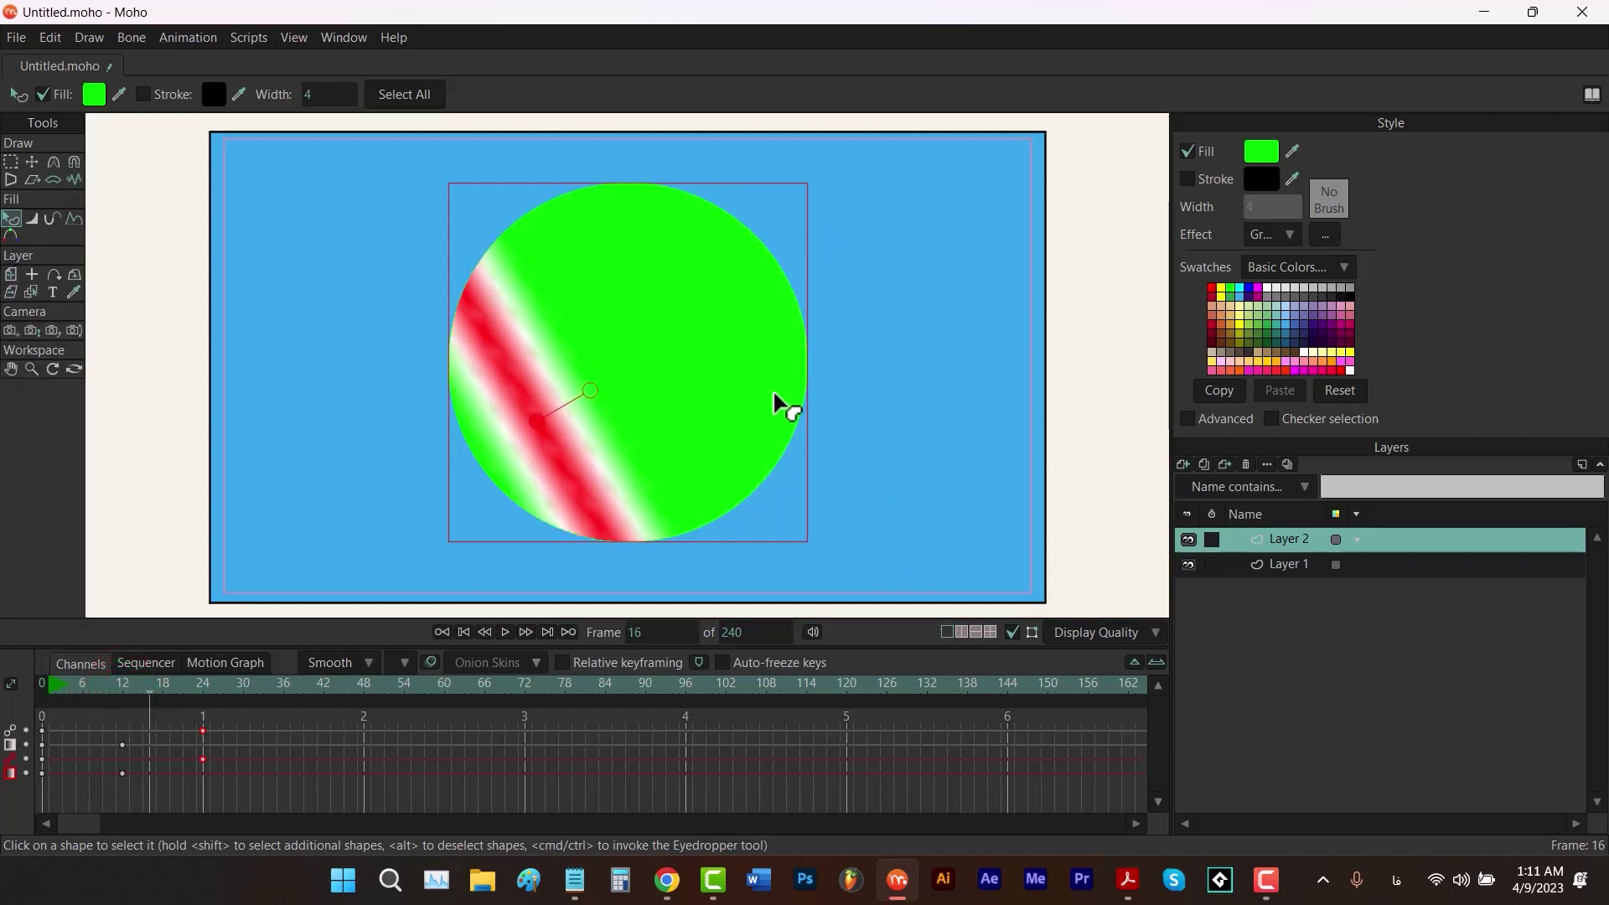
Apply the Shaded effect to the circle, then replace it with a default Gradient effect.
click(1280, 236)
click(1305, 285)
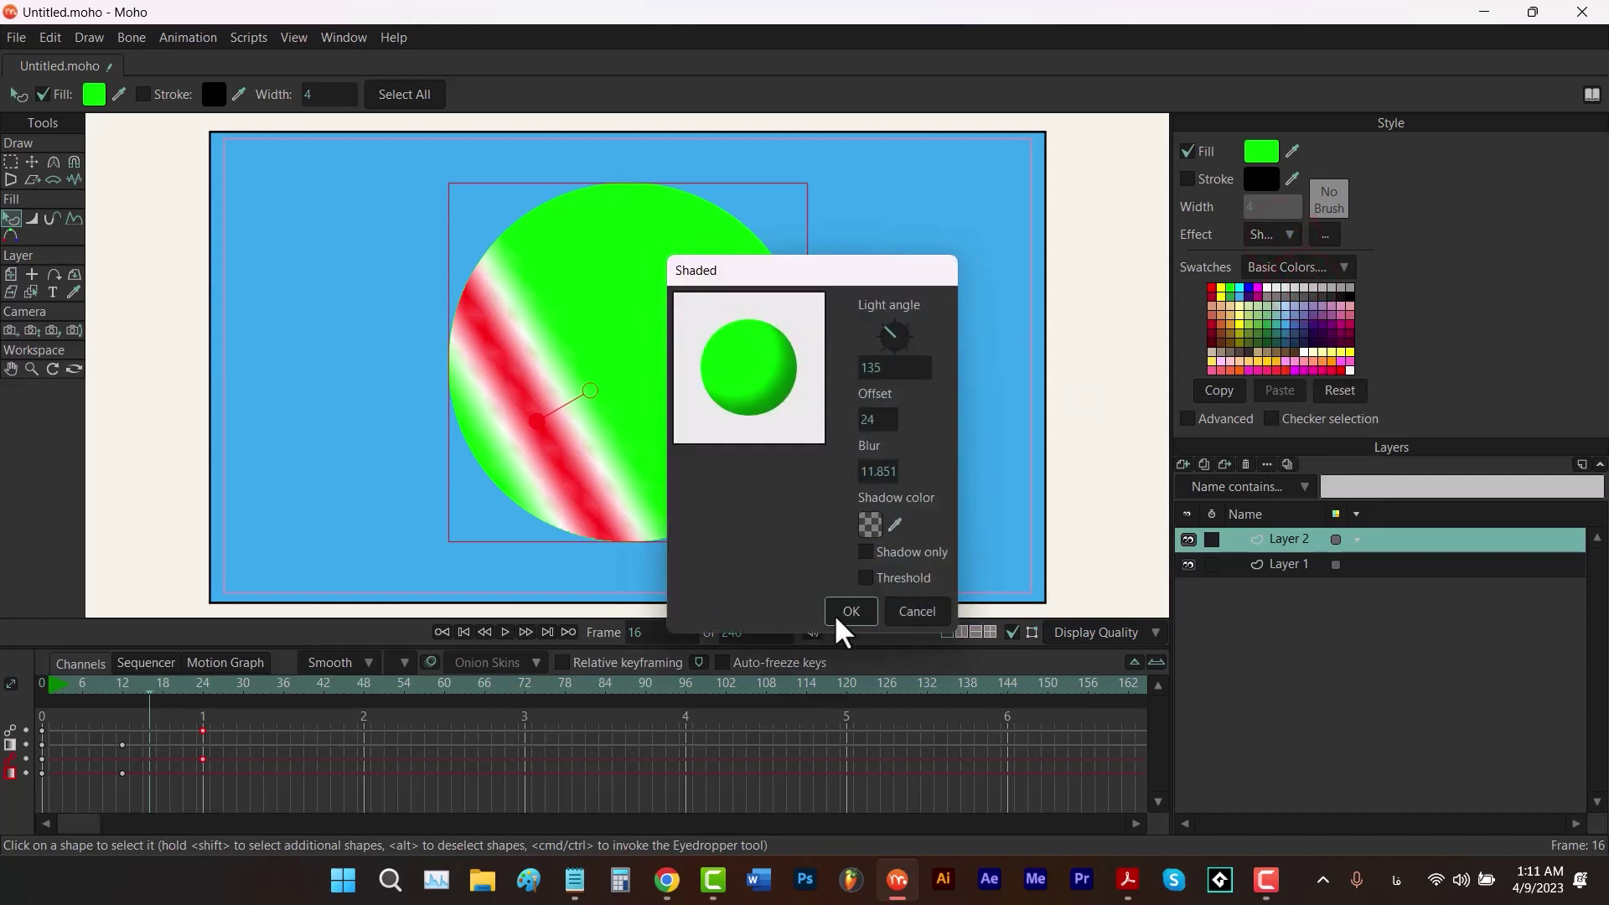
click(853, 611)
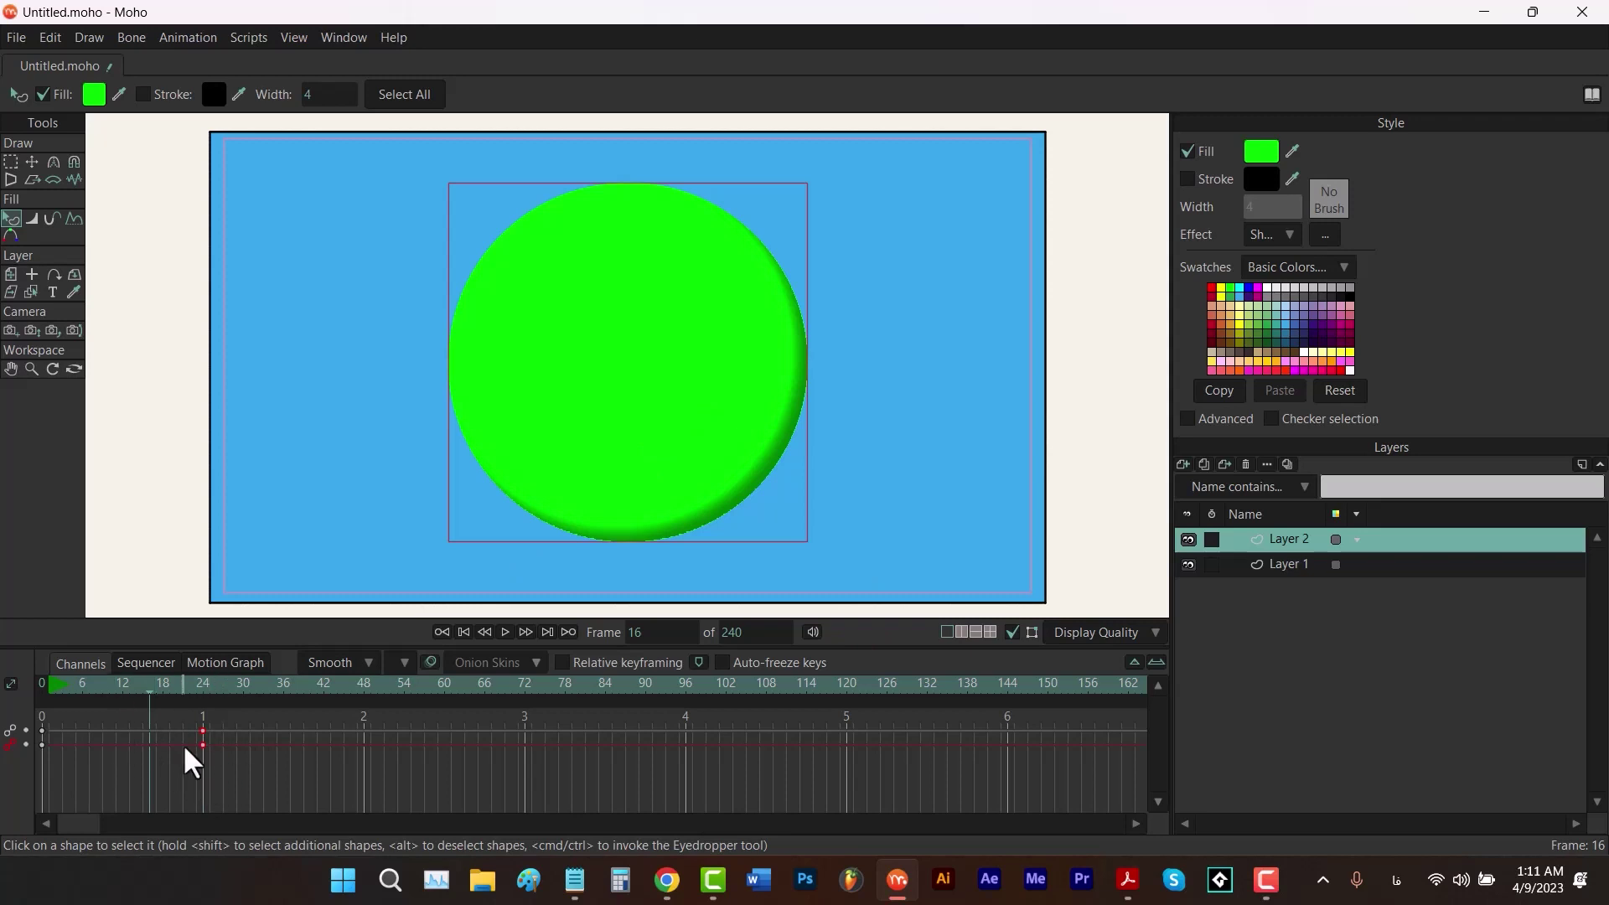
click(1265, 238)
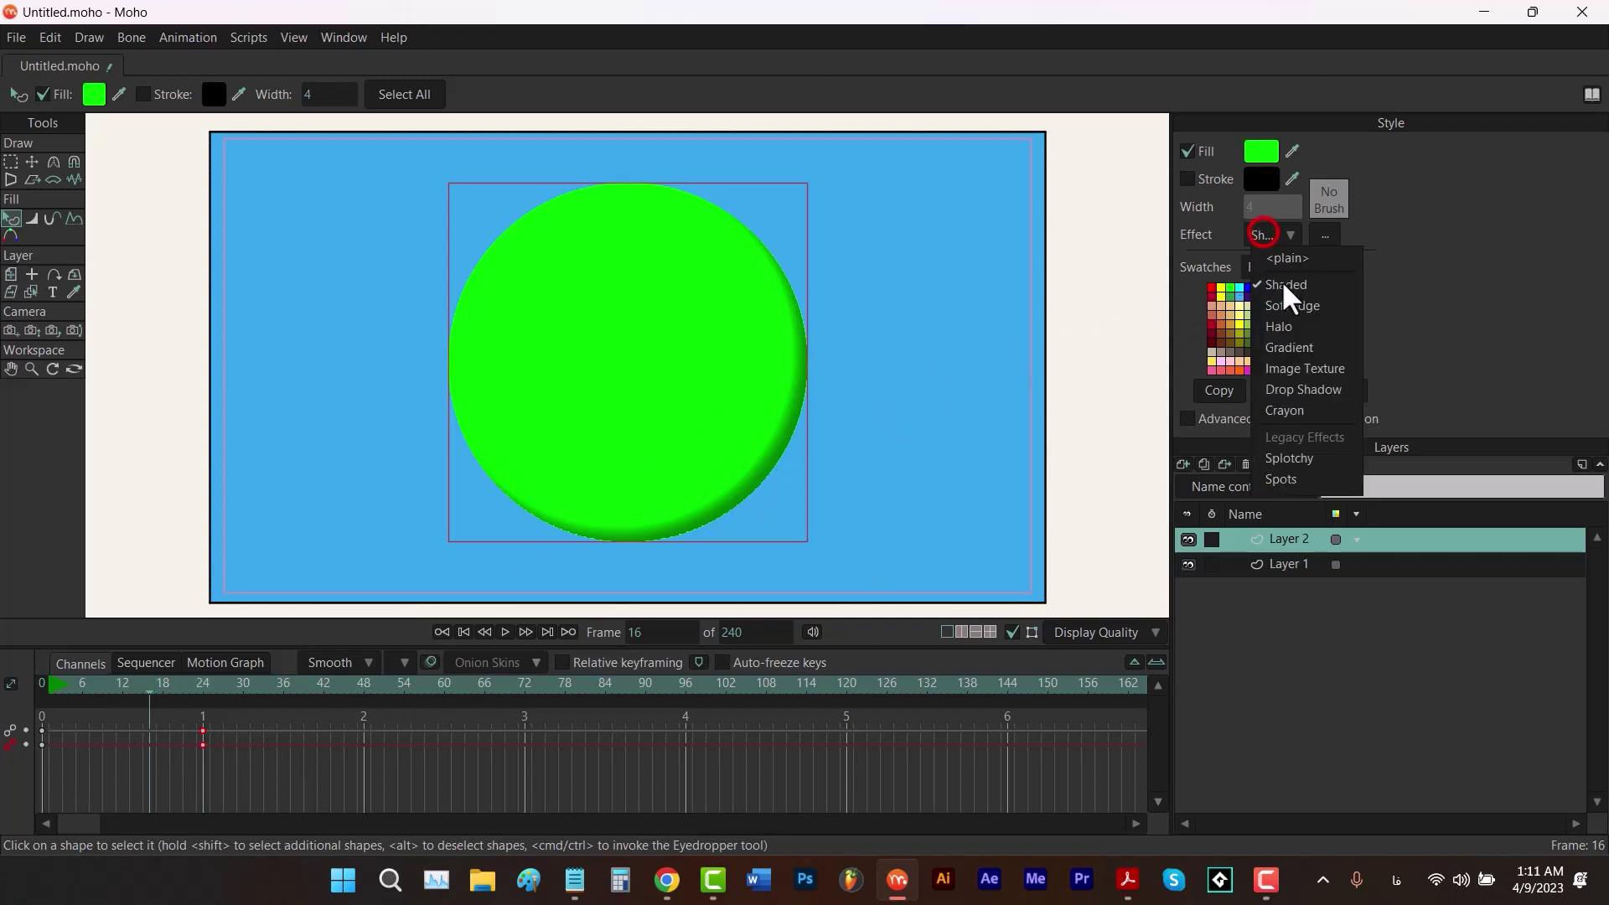
click(1305, 349)
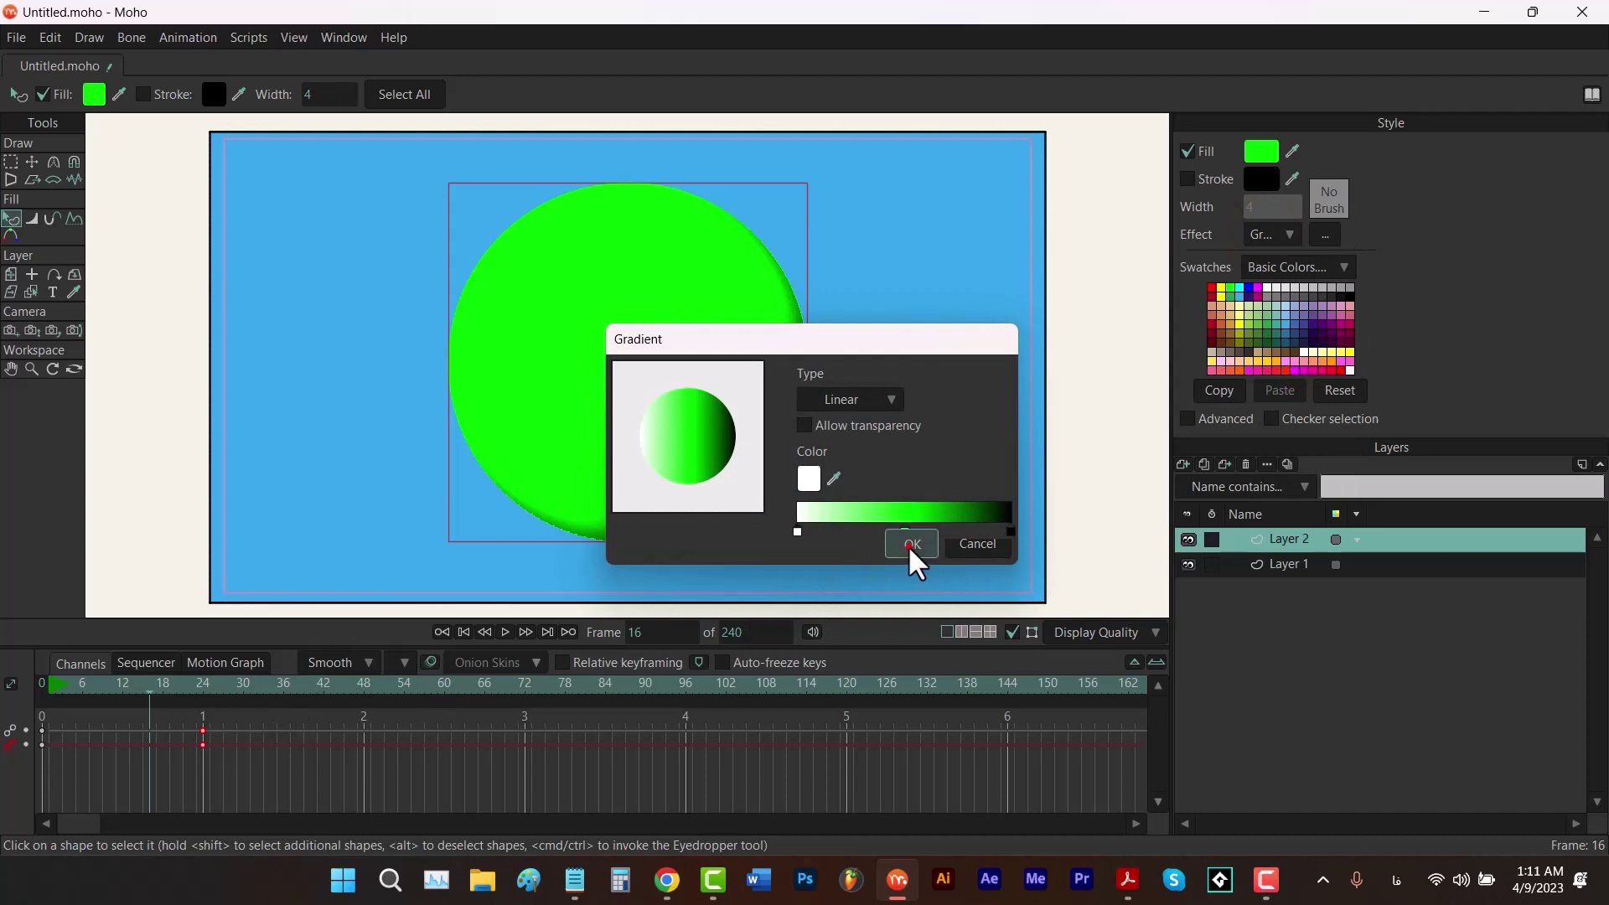
click(911, 544)
Return to frame 0 and delete the circle's keyframes at frame 24.
click(142, 687)
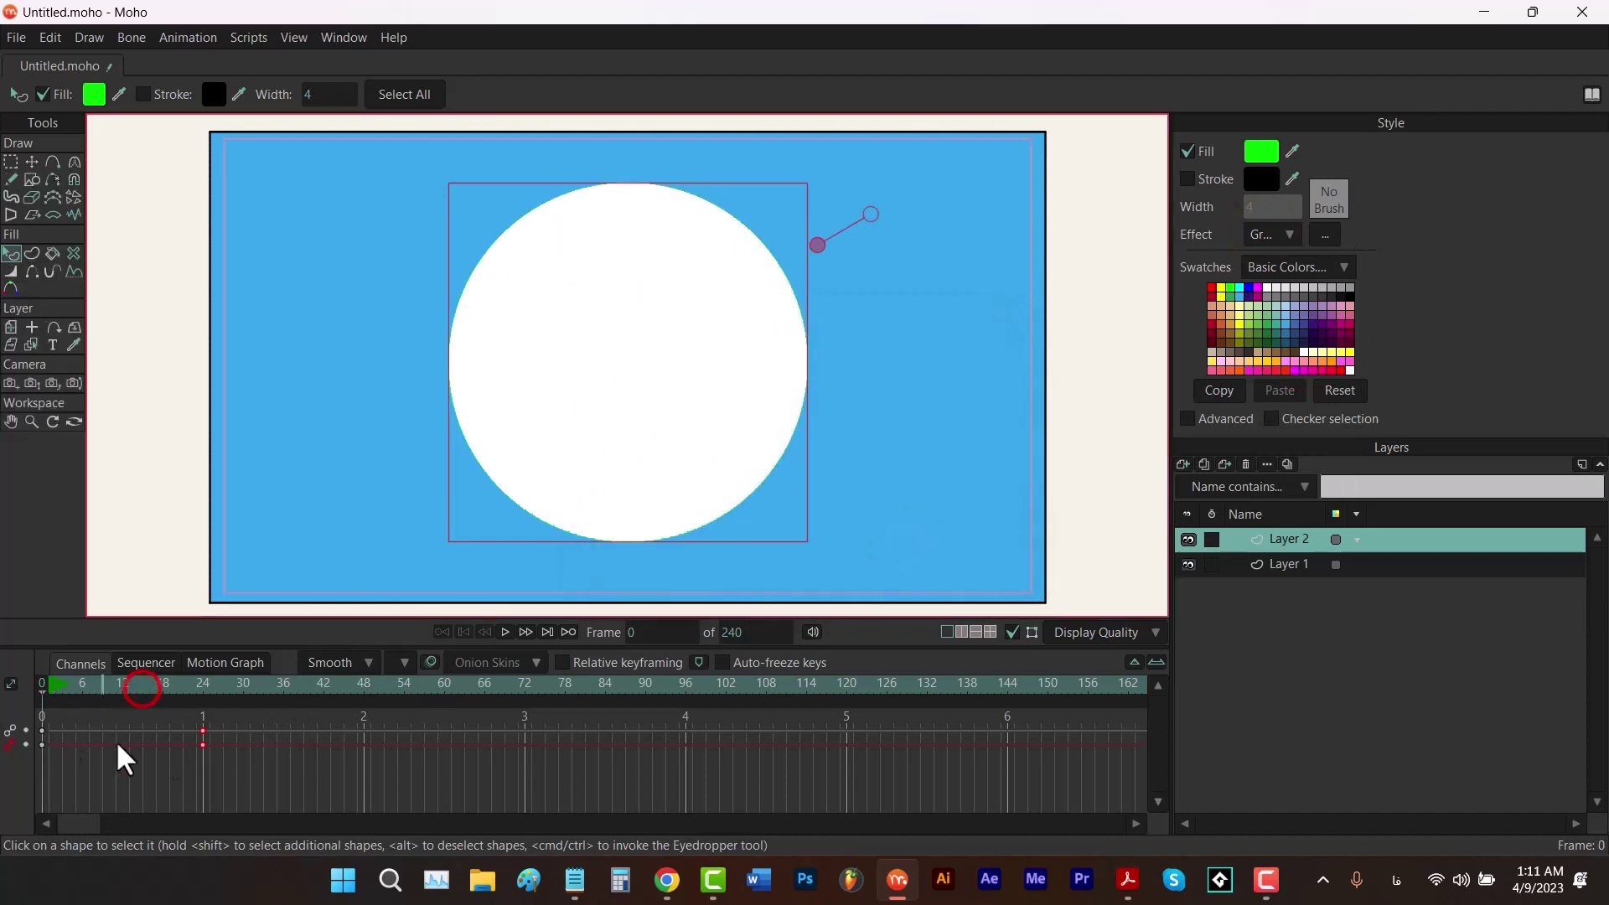
click(199, 744)
key(Delete)
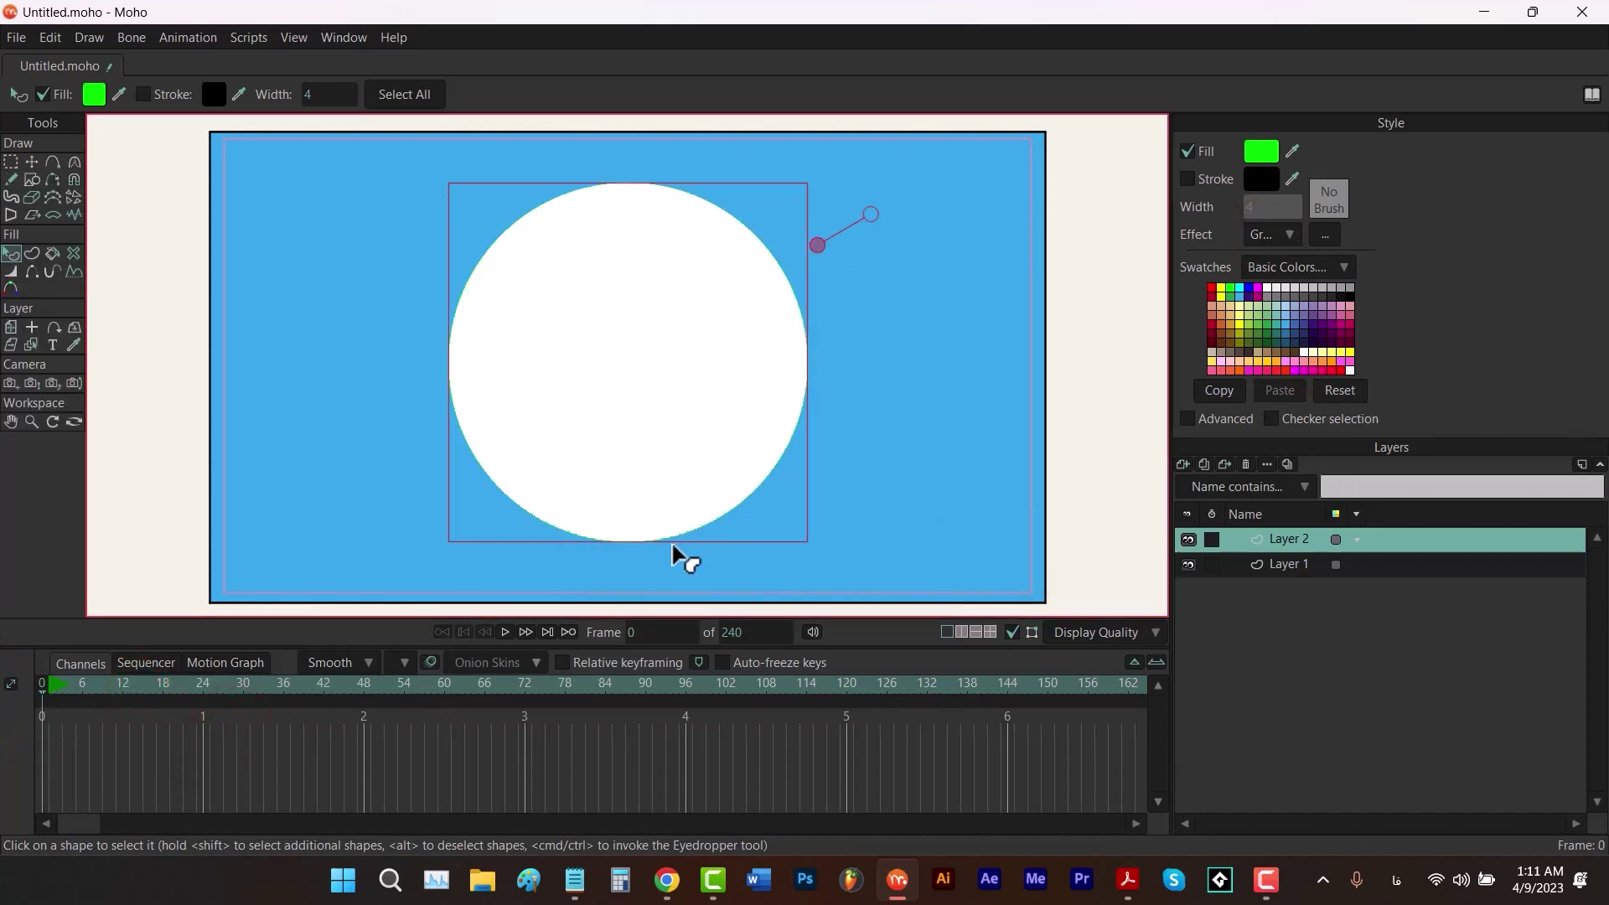
Centre the gradient in the circle and change its type to Angle.
drag(817, 245, 606, 384)
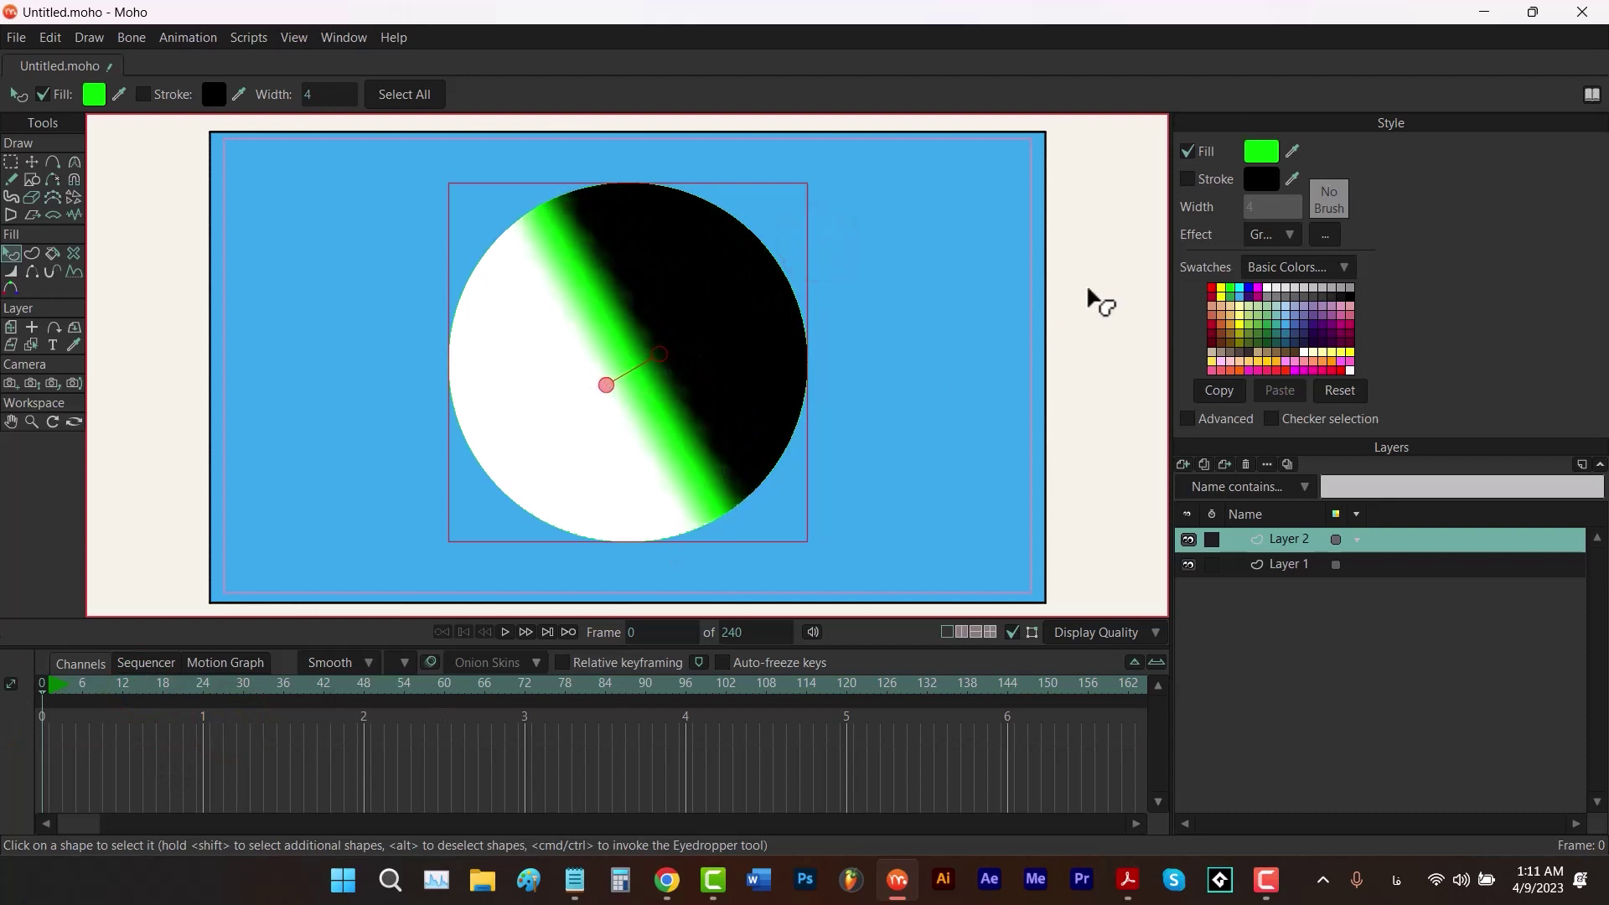
click(1320, 236)
click(868, 394)
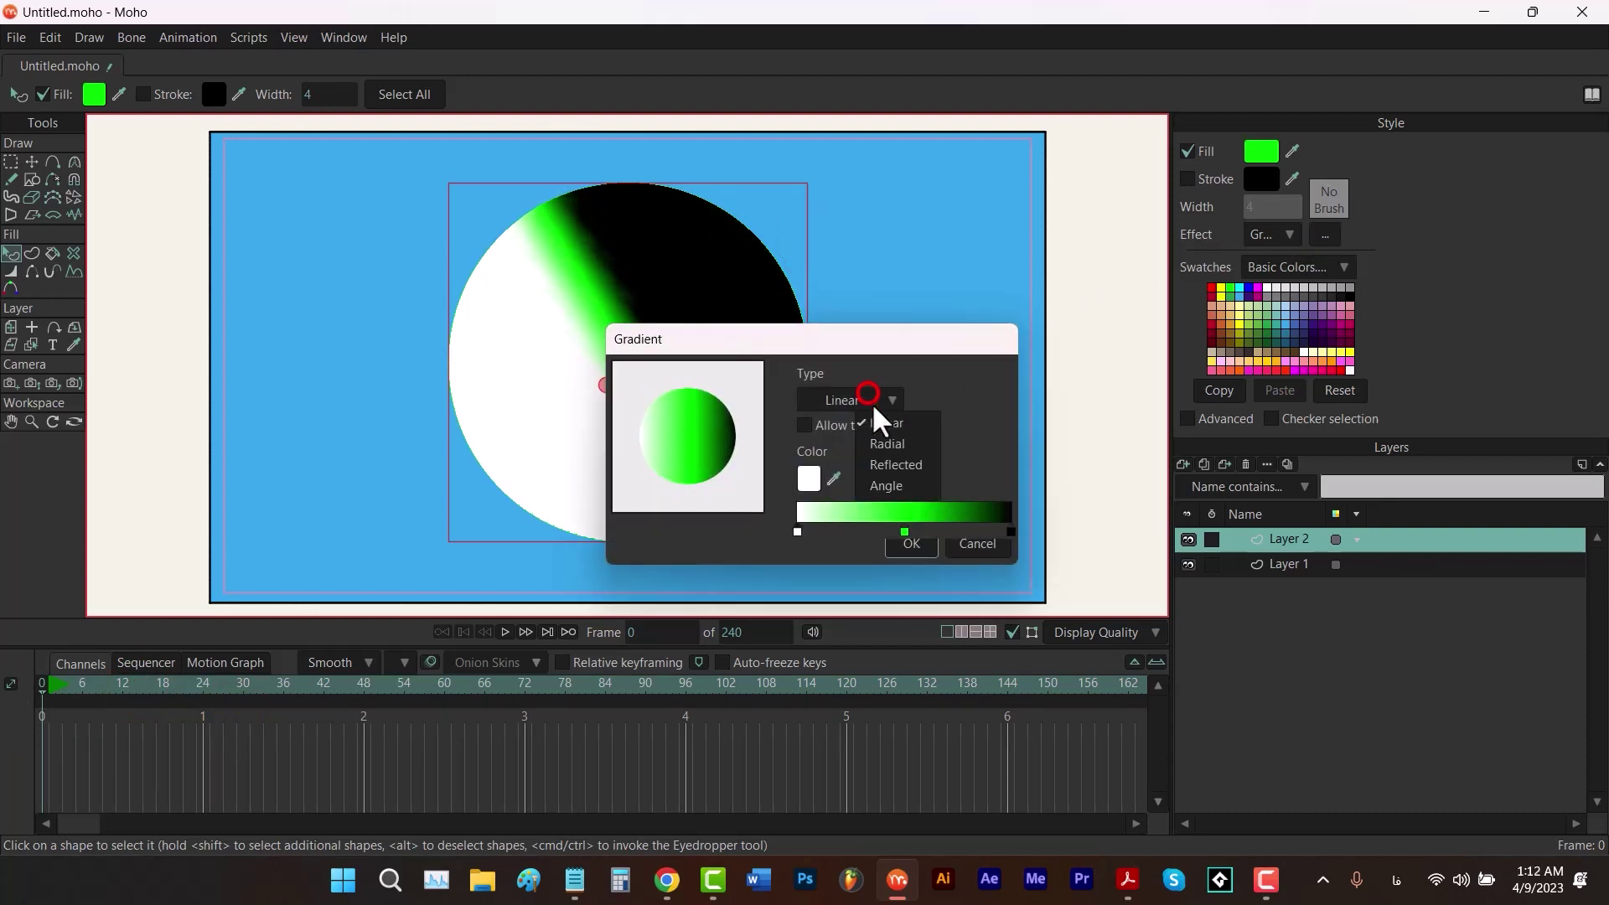
click(894, 489)
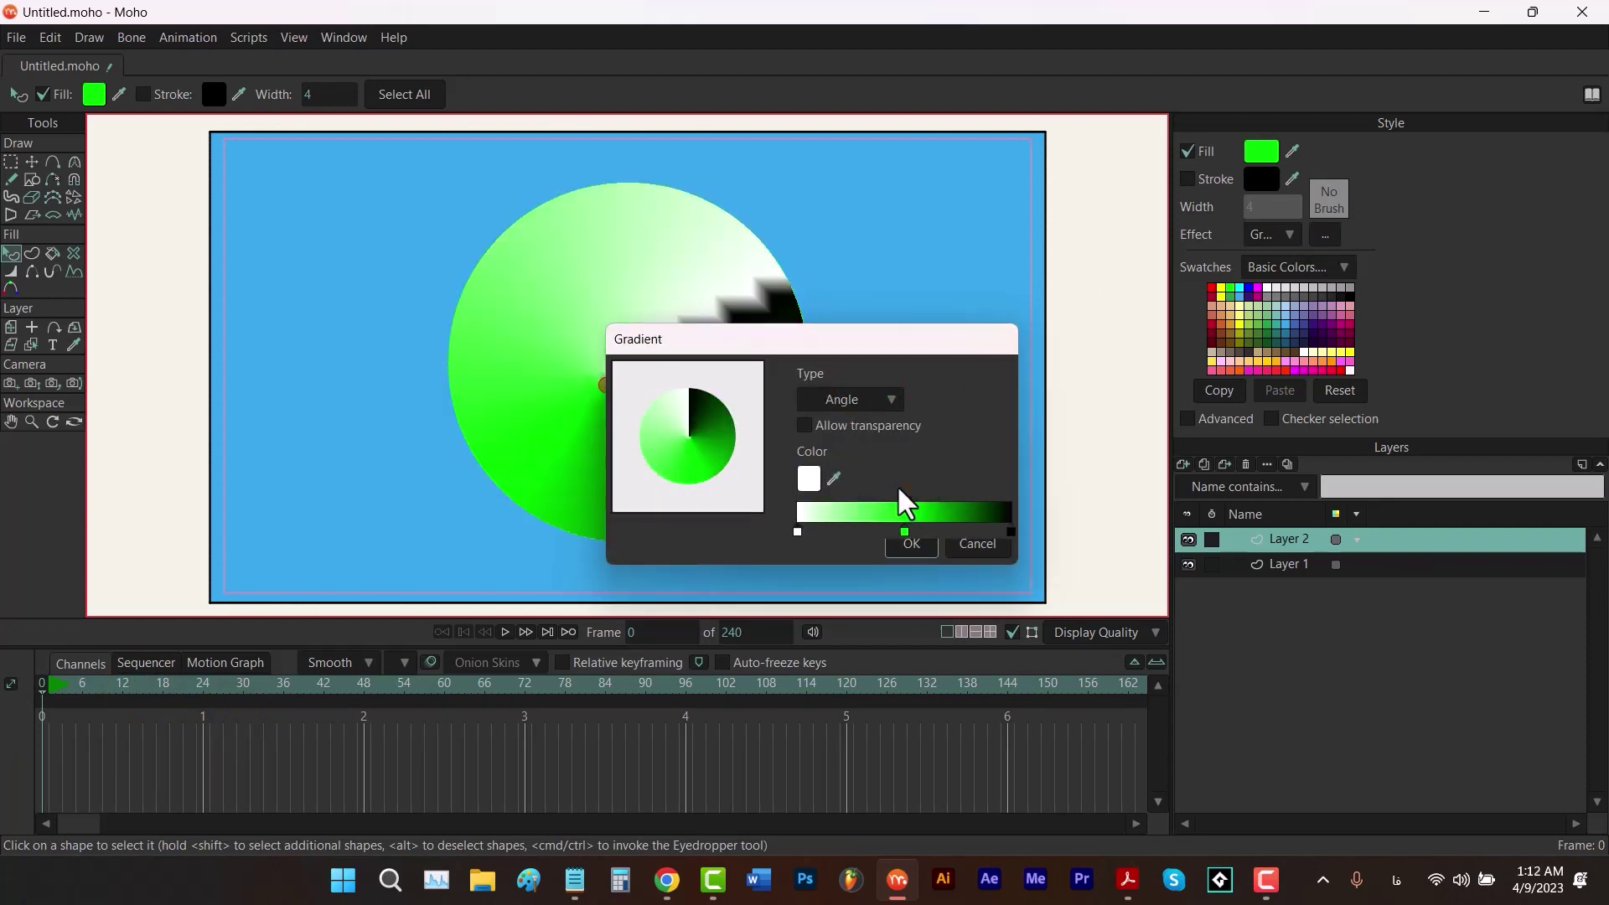
click(914, 545)
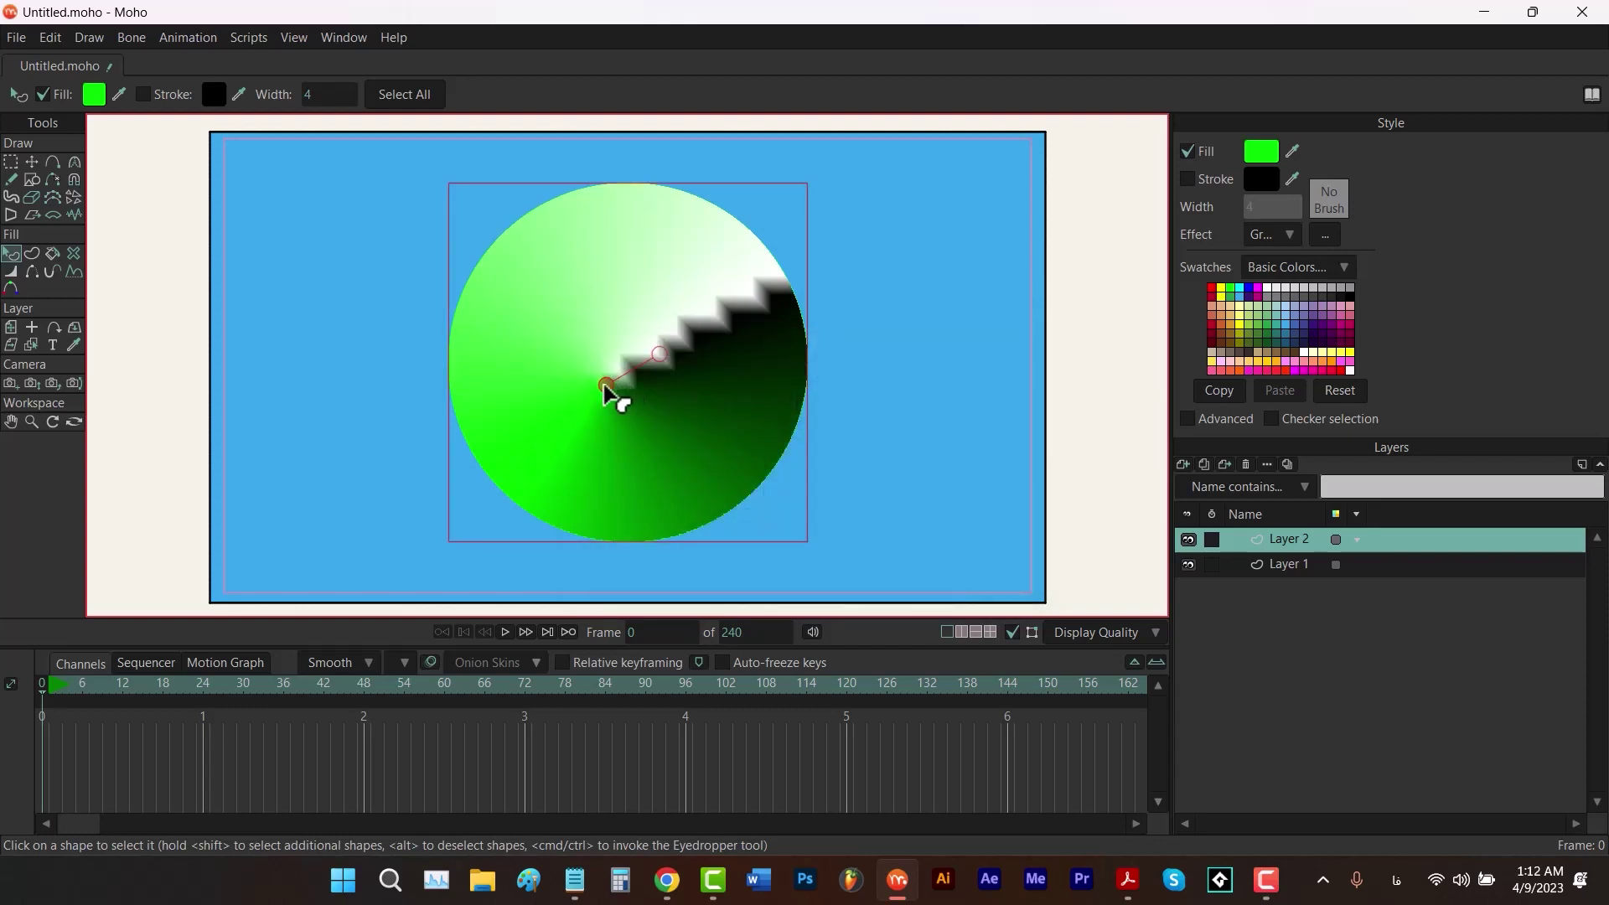
Rotate the angle gradient so its seam points straight up, and render a preview.
drag(608, 386, 634, 153)
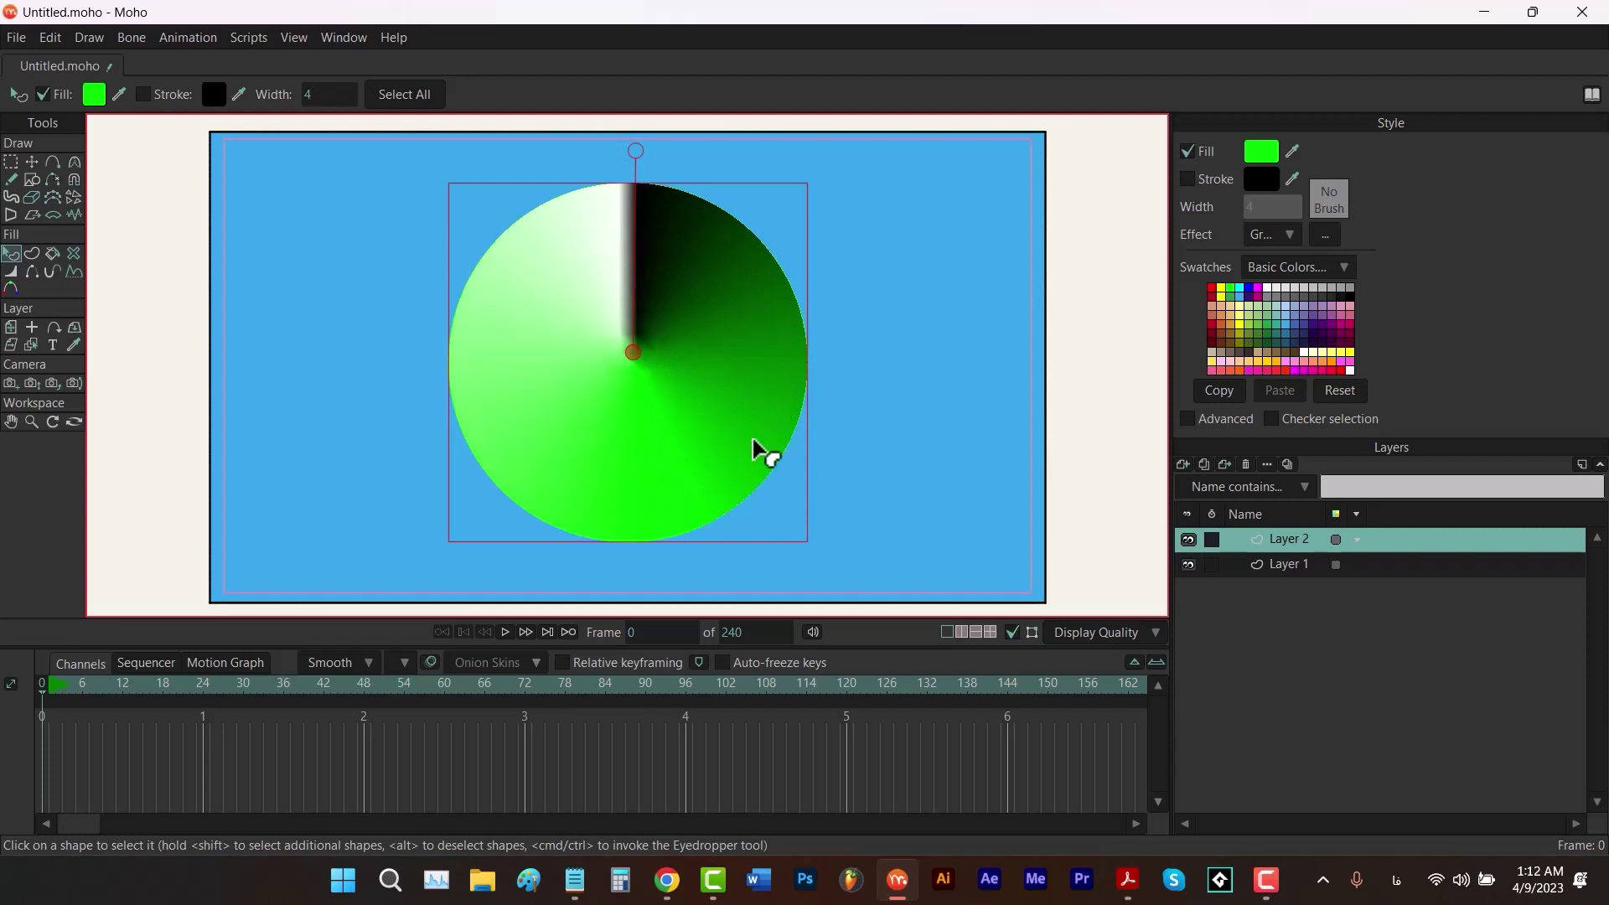
key(ctrl+r)
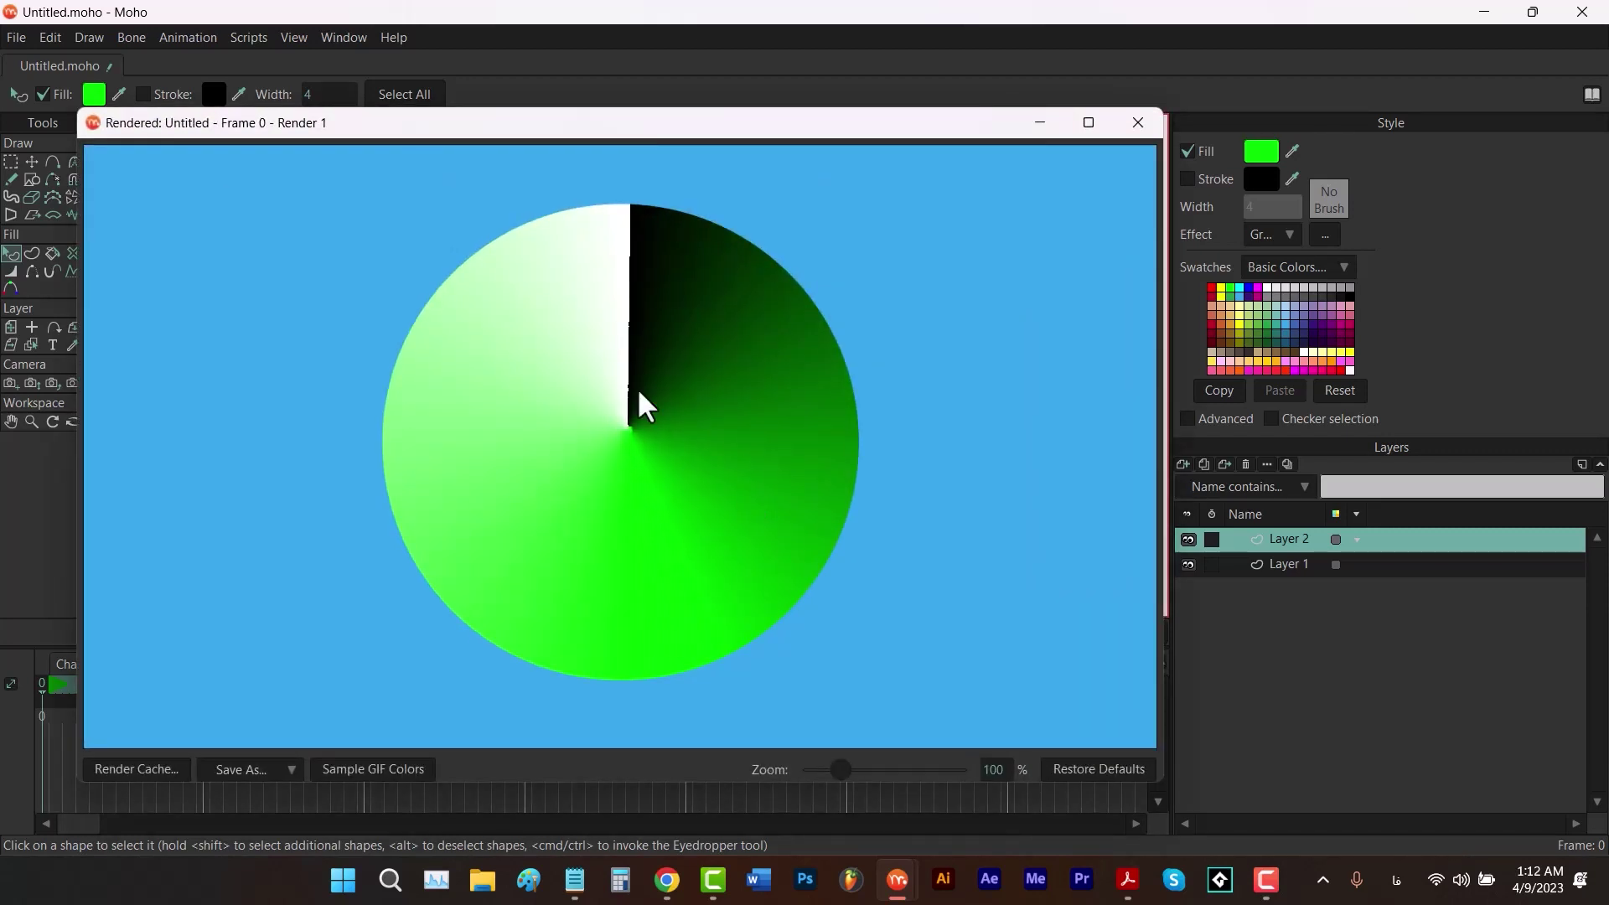
click(1136, 126)
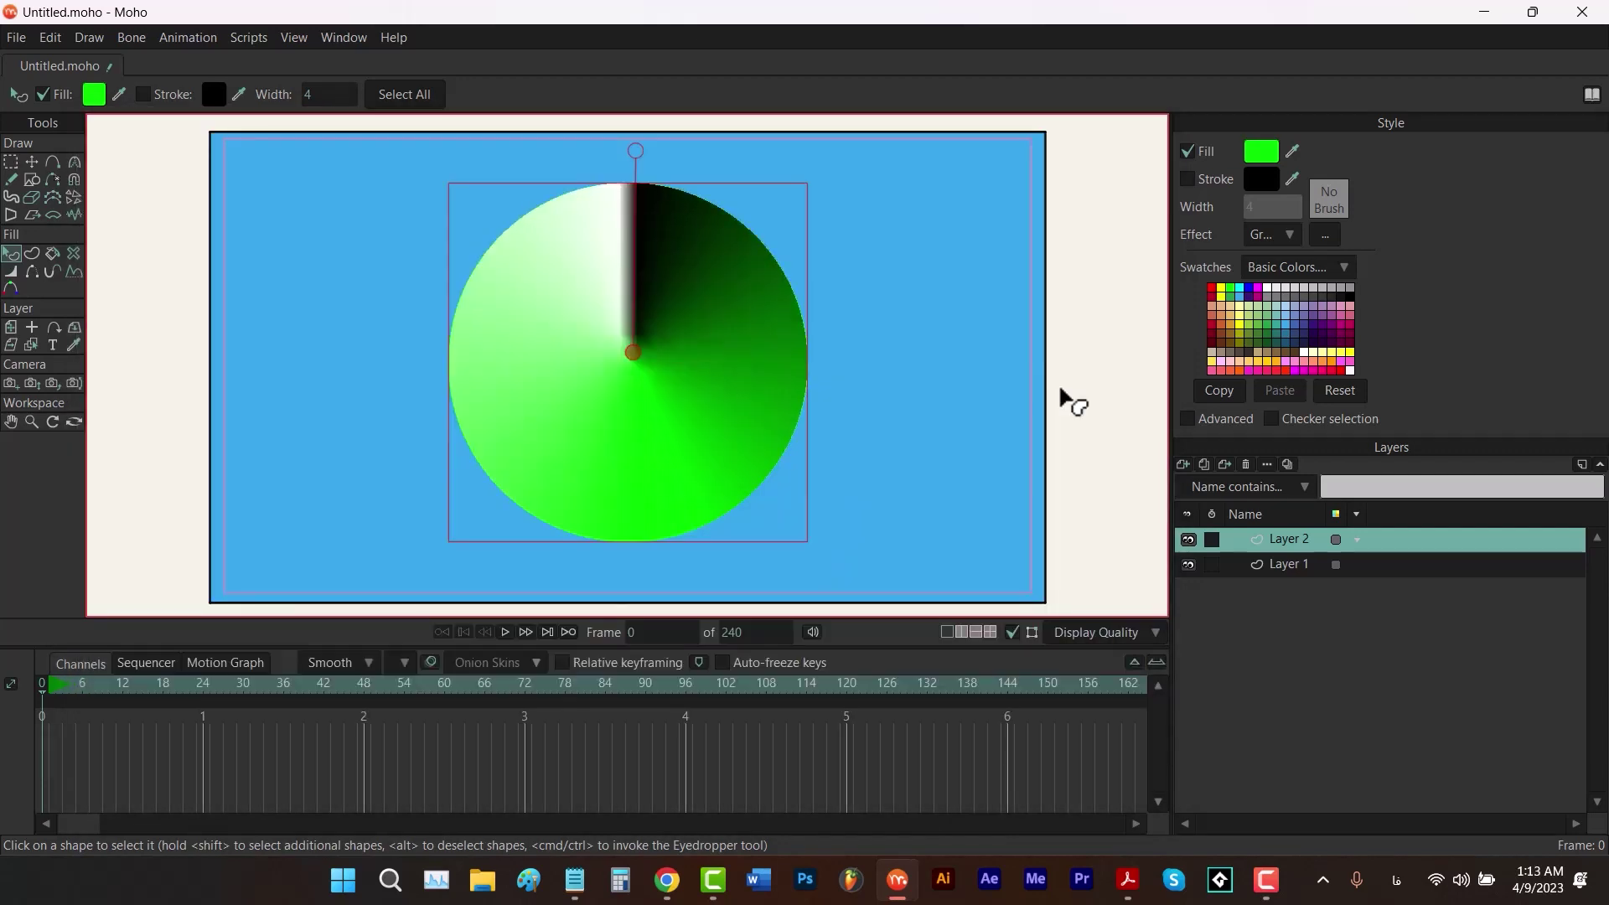
click(1274, 237)
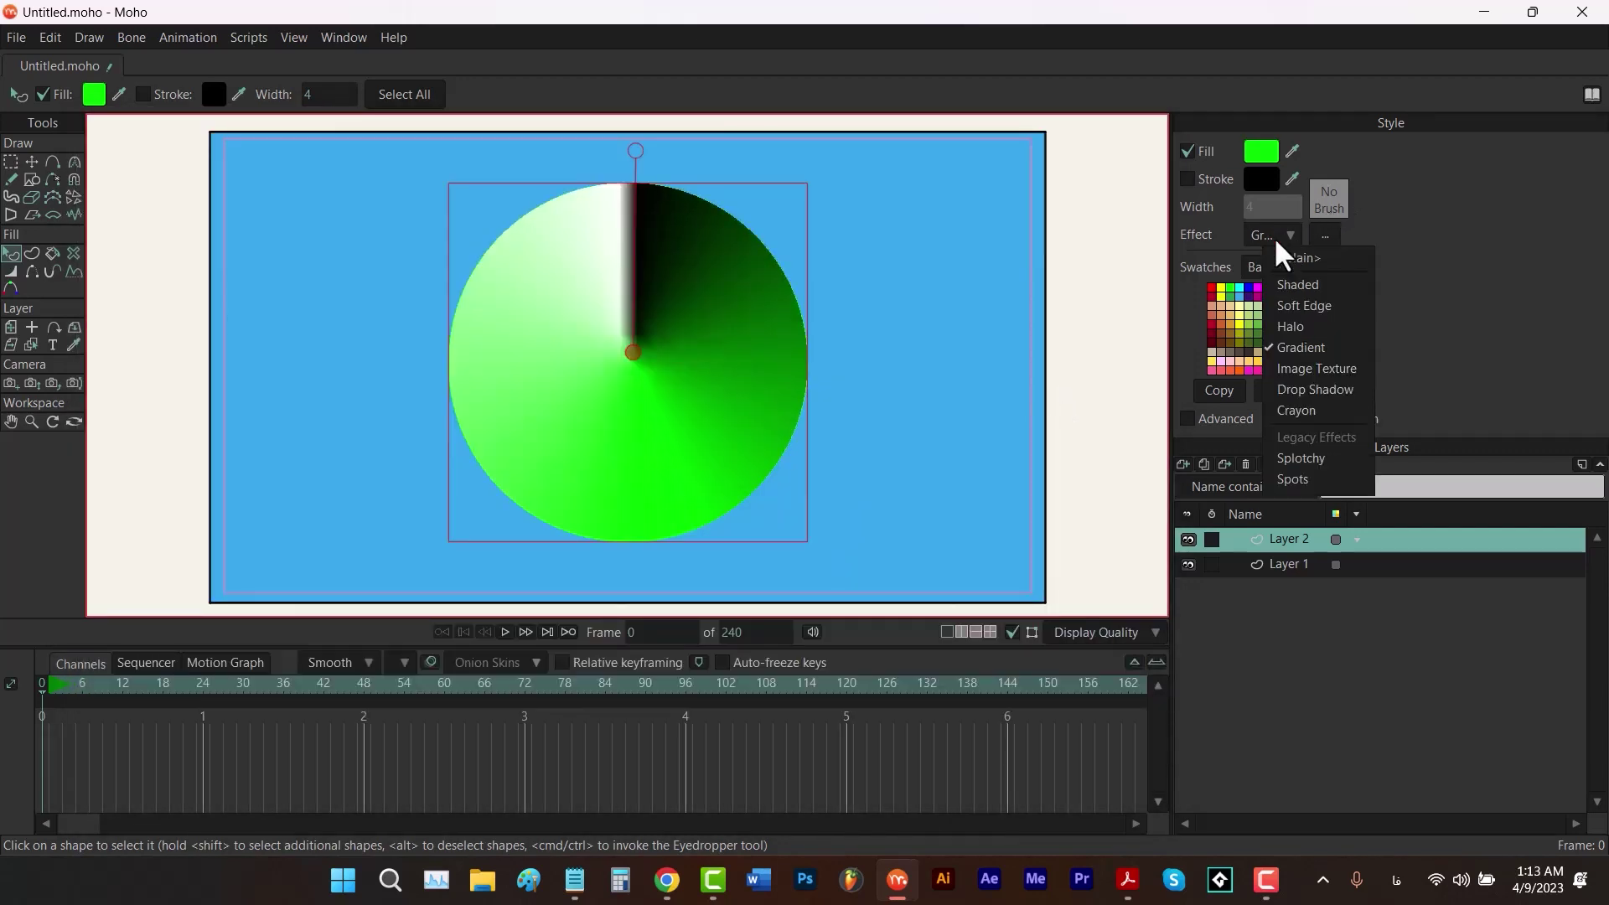
Apply wood texture.jpg as an Image Texture, shifting it down and scaling it smaller for finer grain.
click(1293, 369)
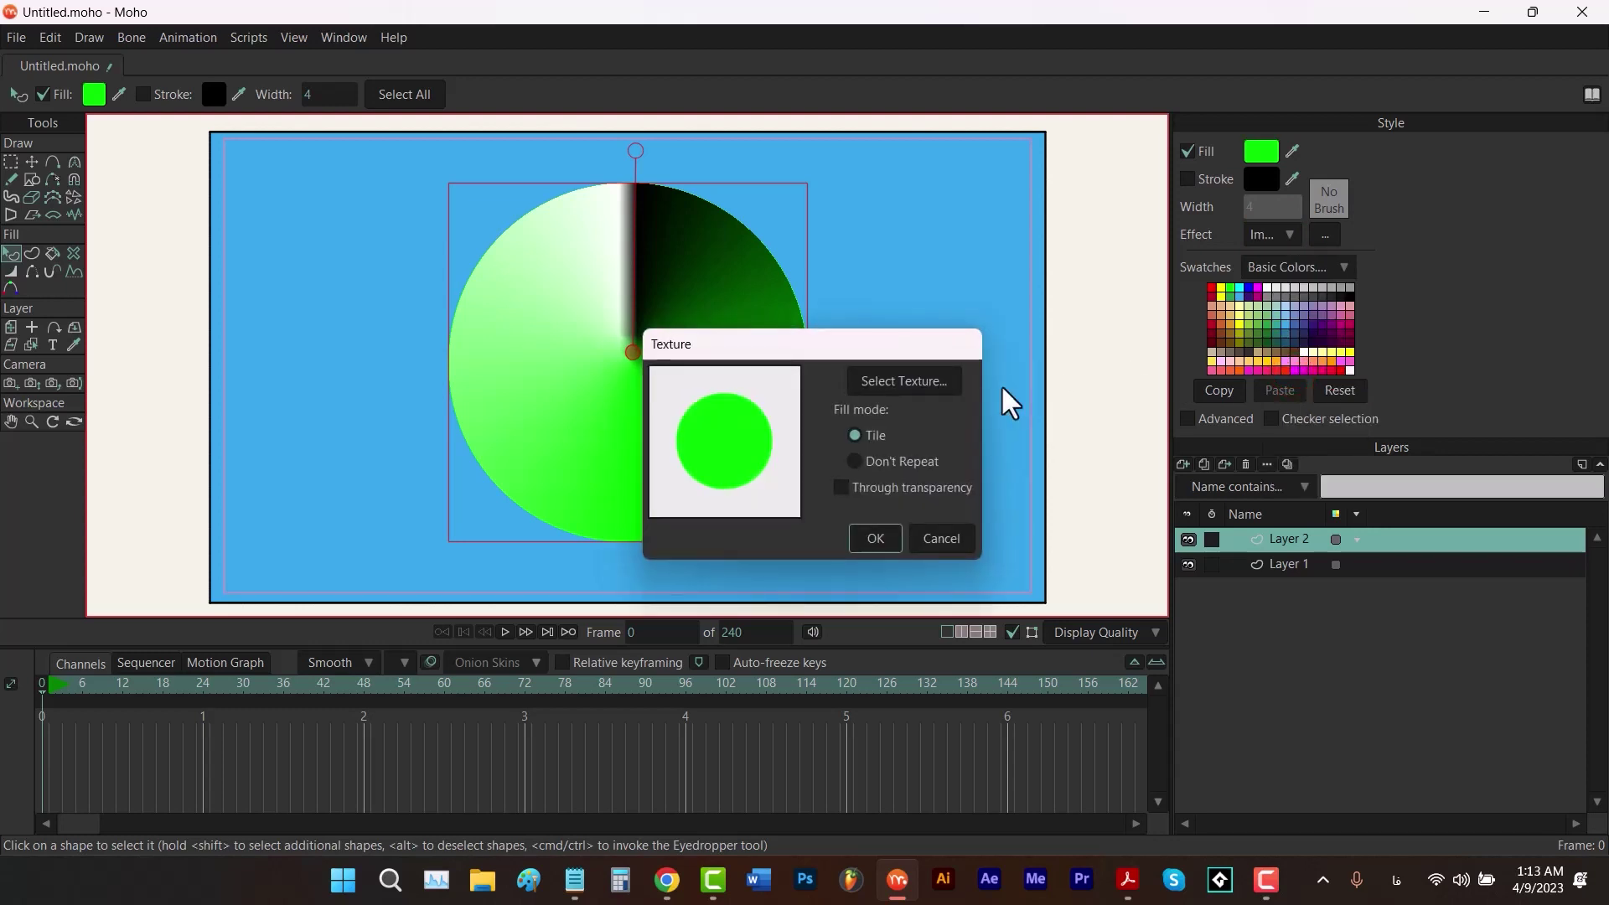
click(902, 385)
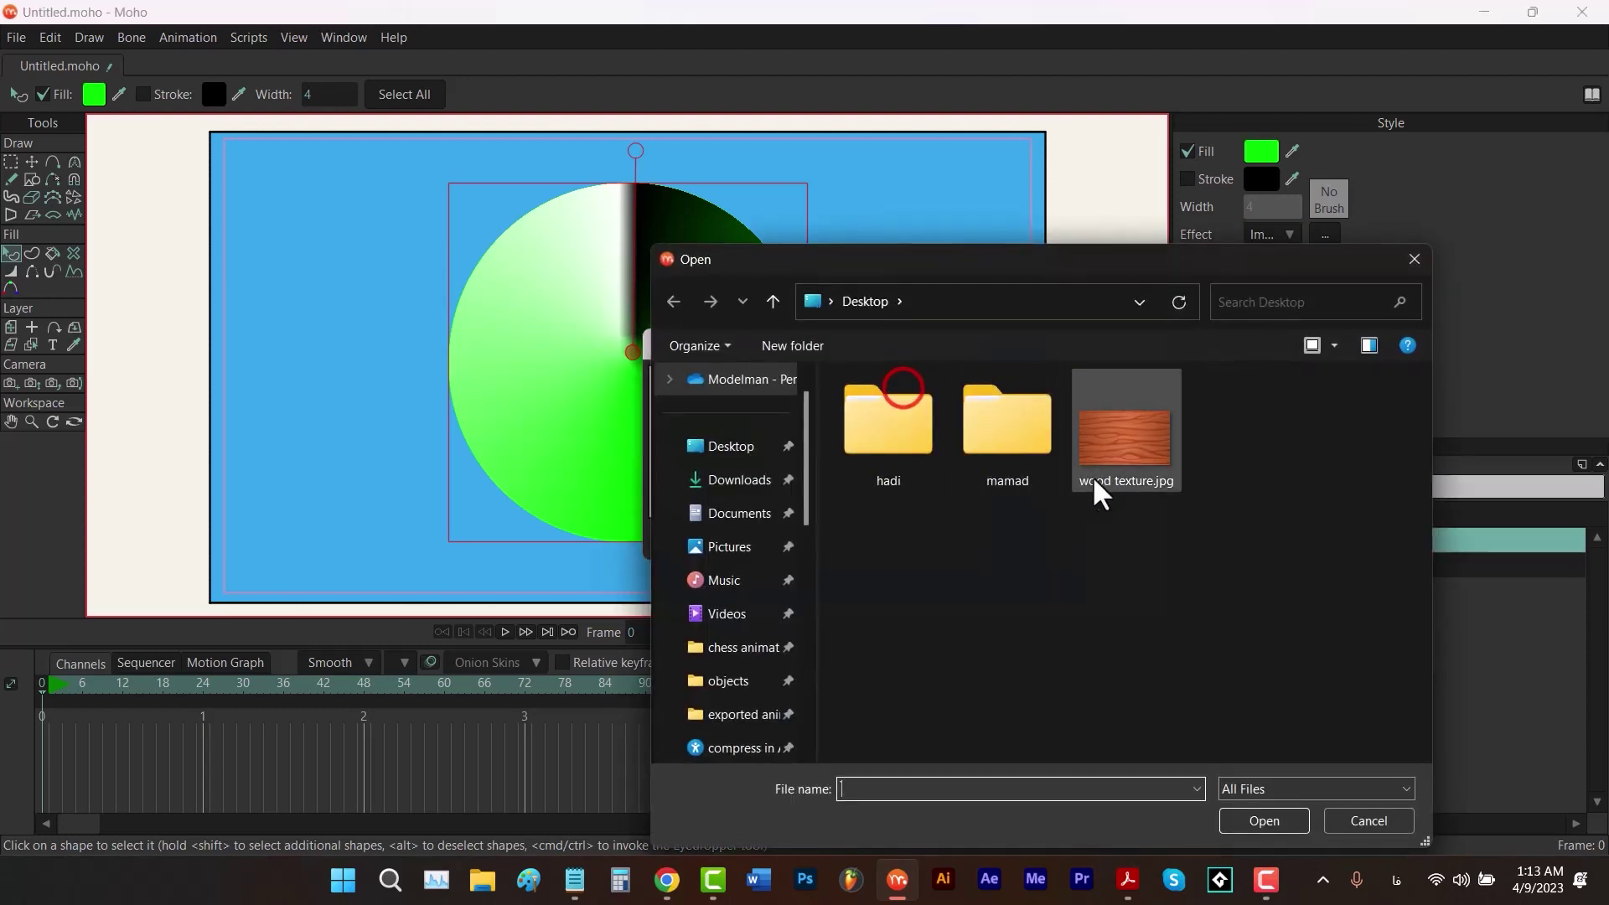
click(1131, 460)
click(1266, 823)
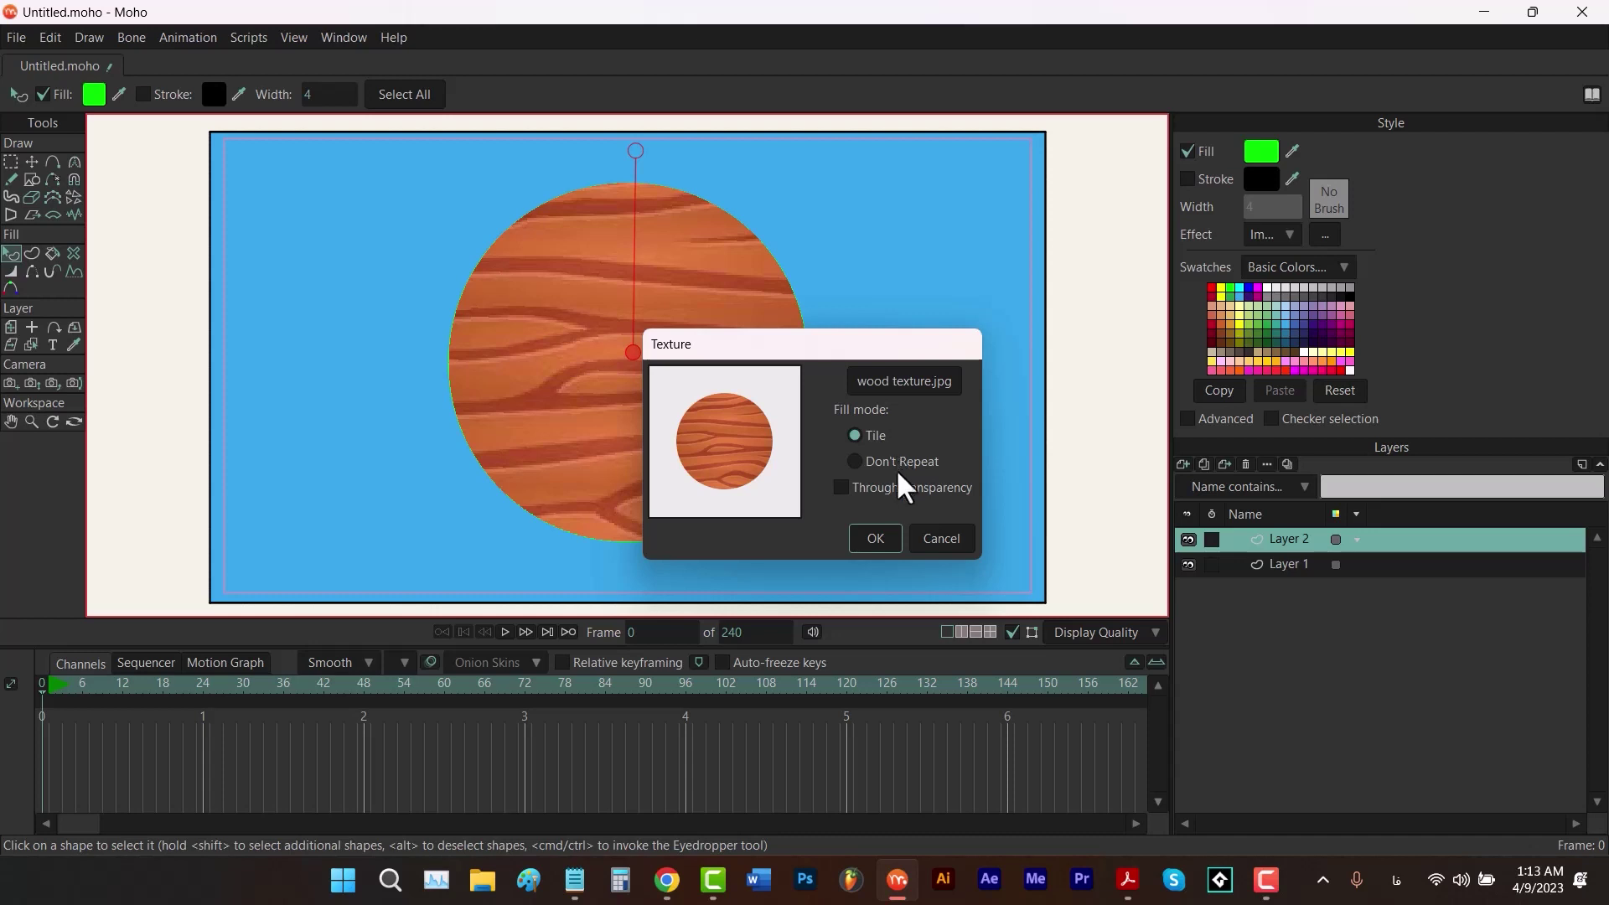
click(876, 538)
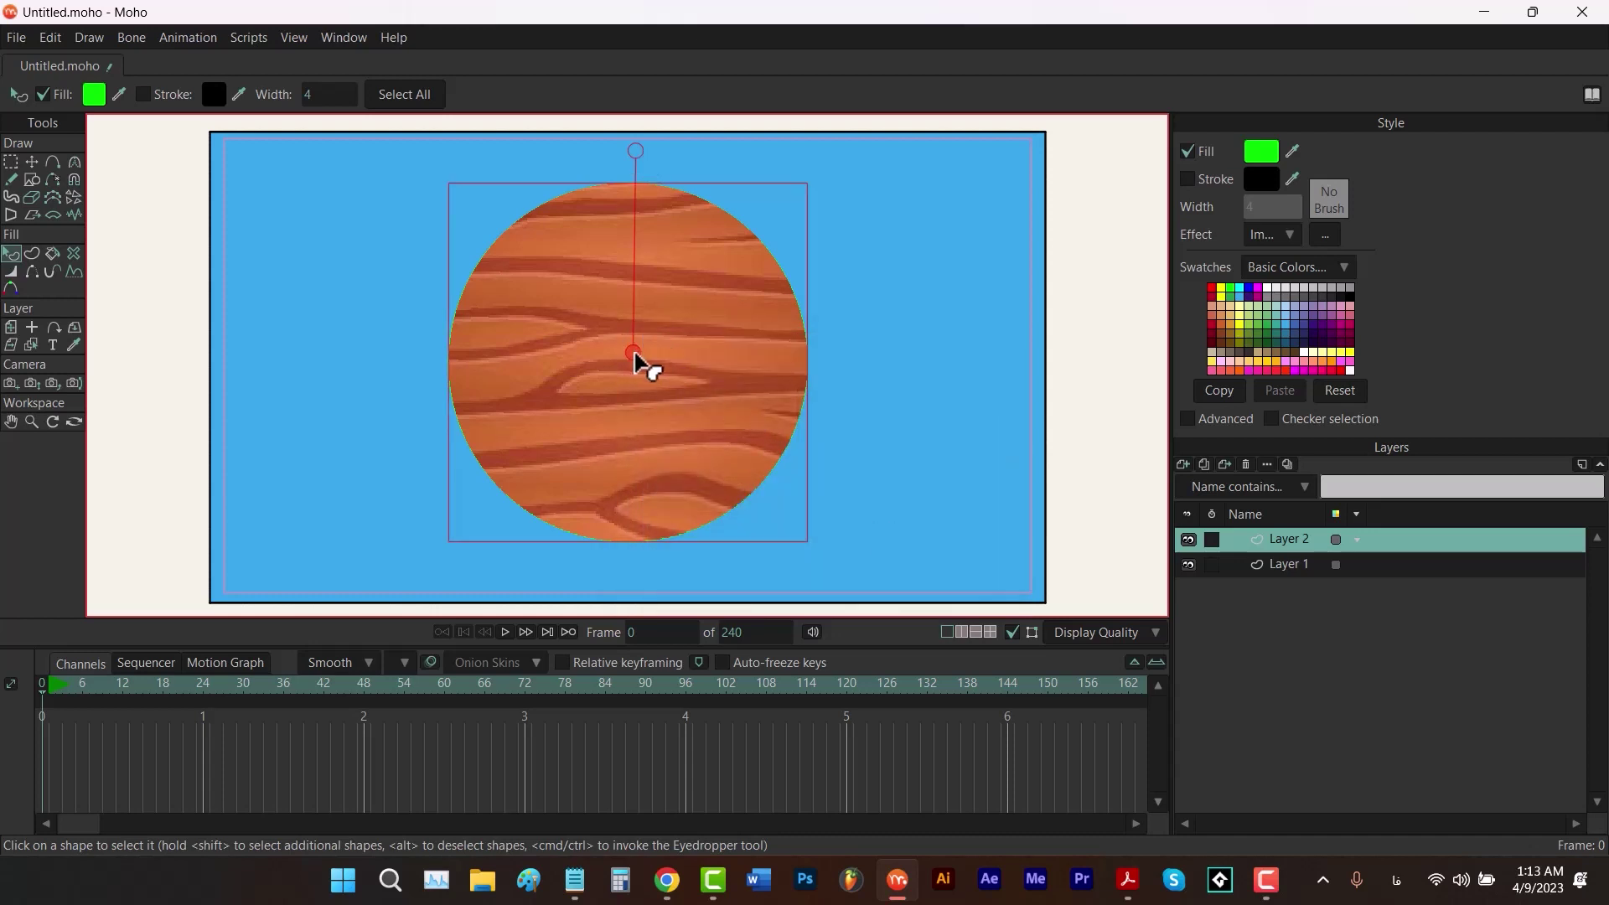
drag(637, 356, 615, 450)
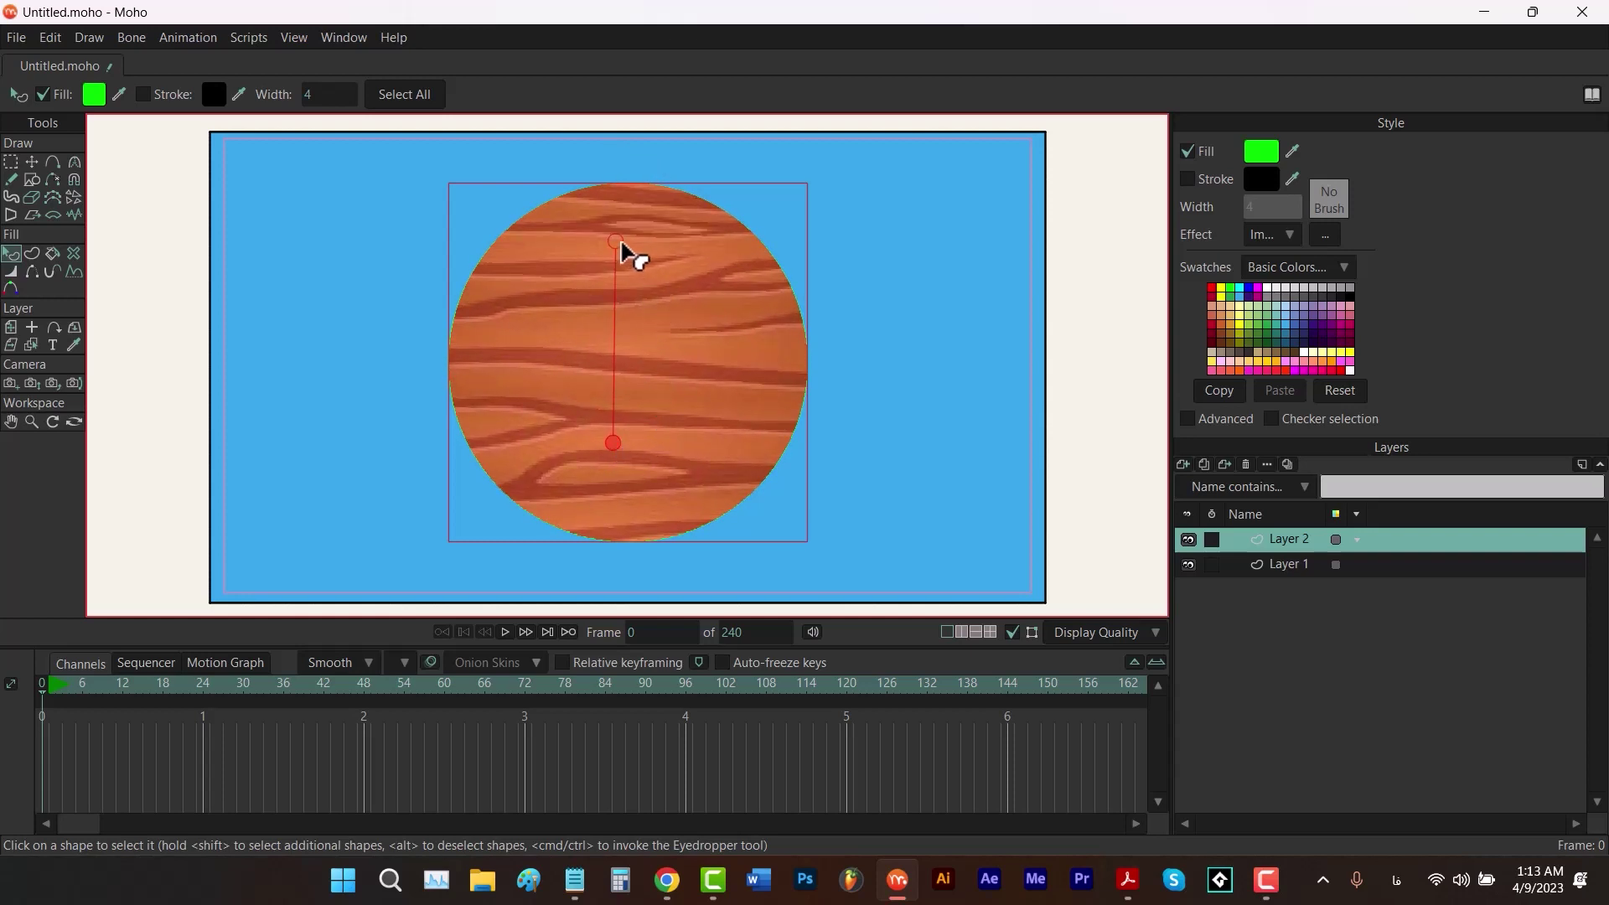
drag(615, 242, 613, 387)
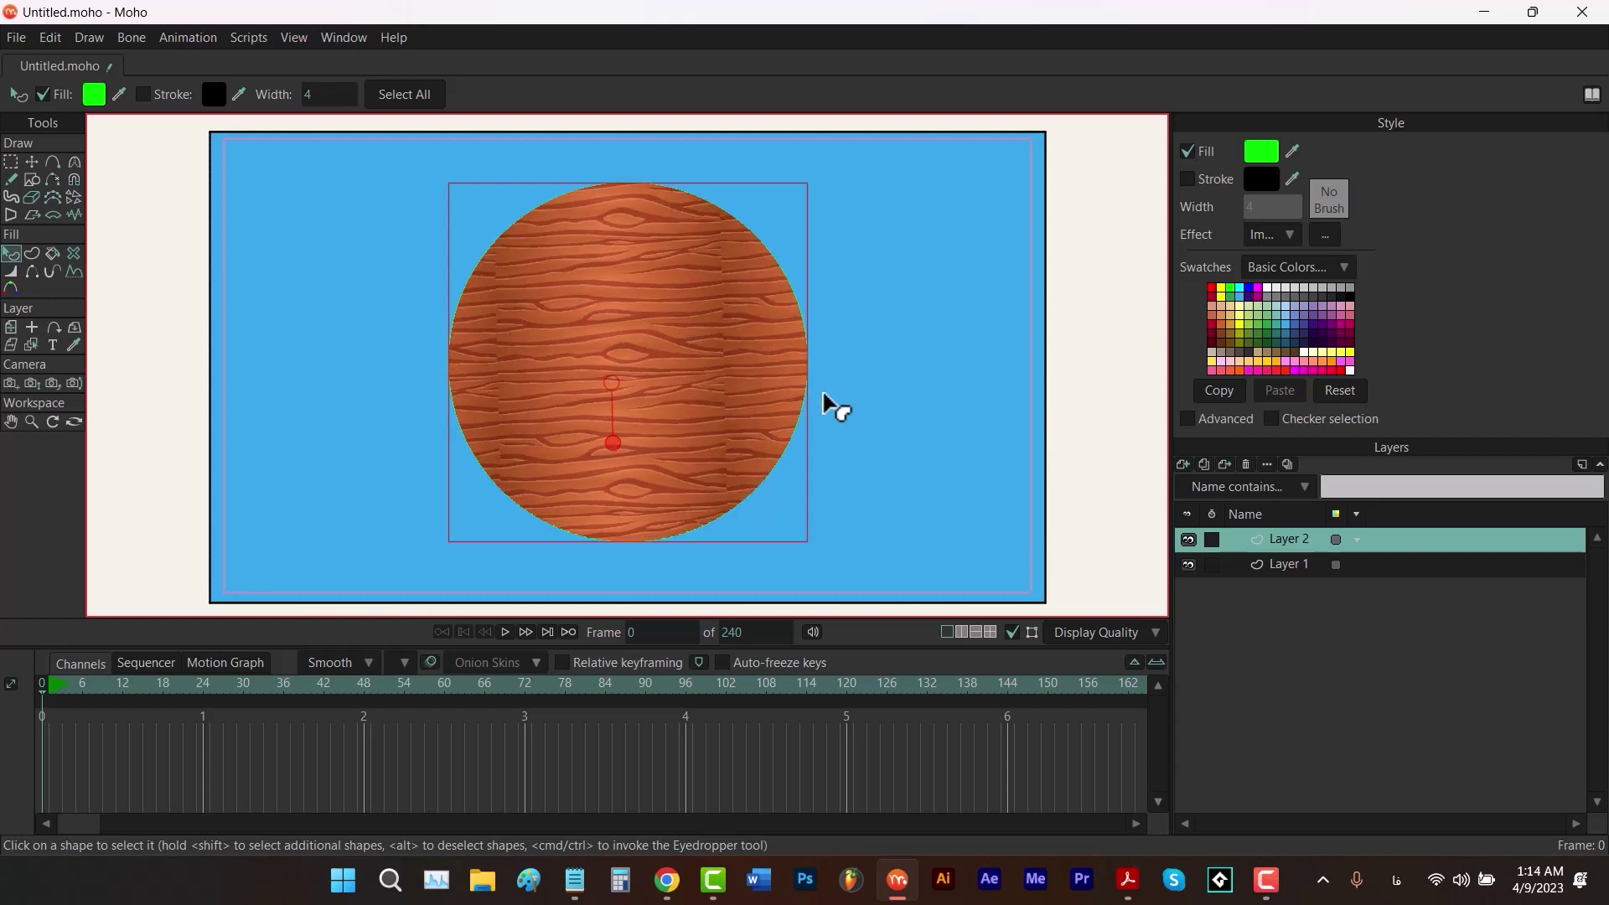
Set the wood texture's fill mode to Don't Repeat and enable Through transparency.
click(1326, 235)
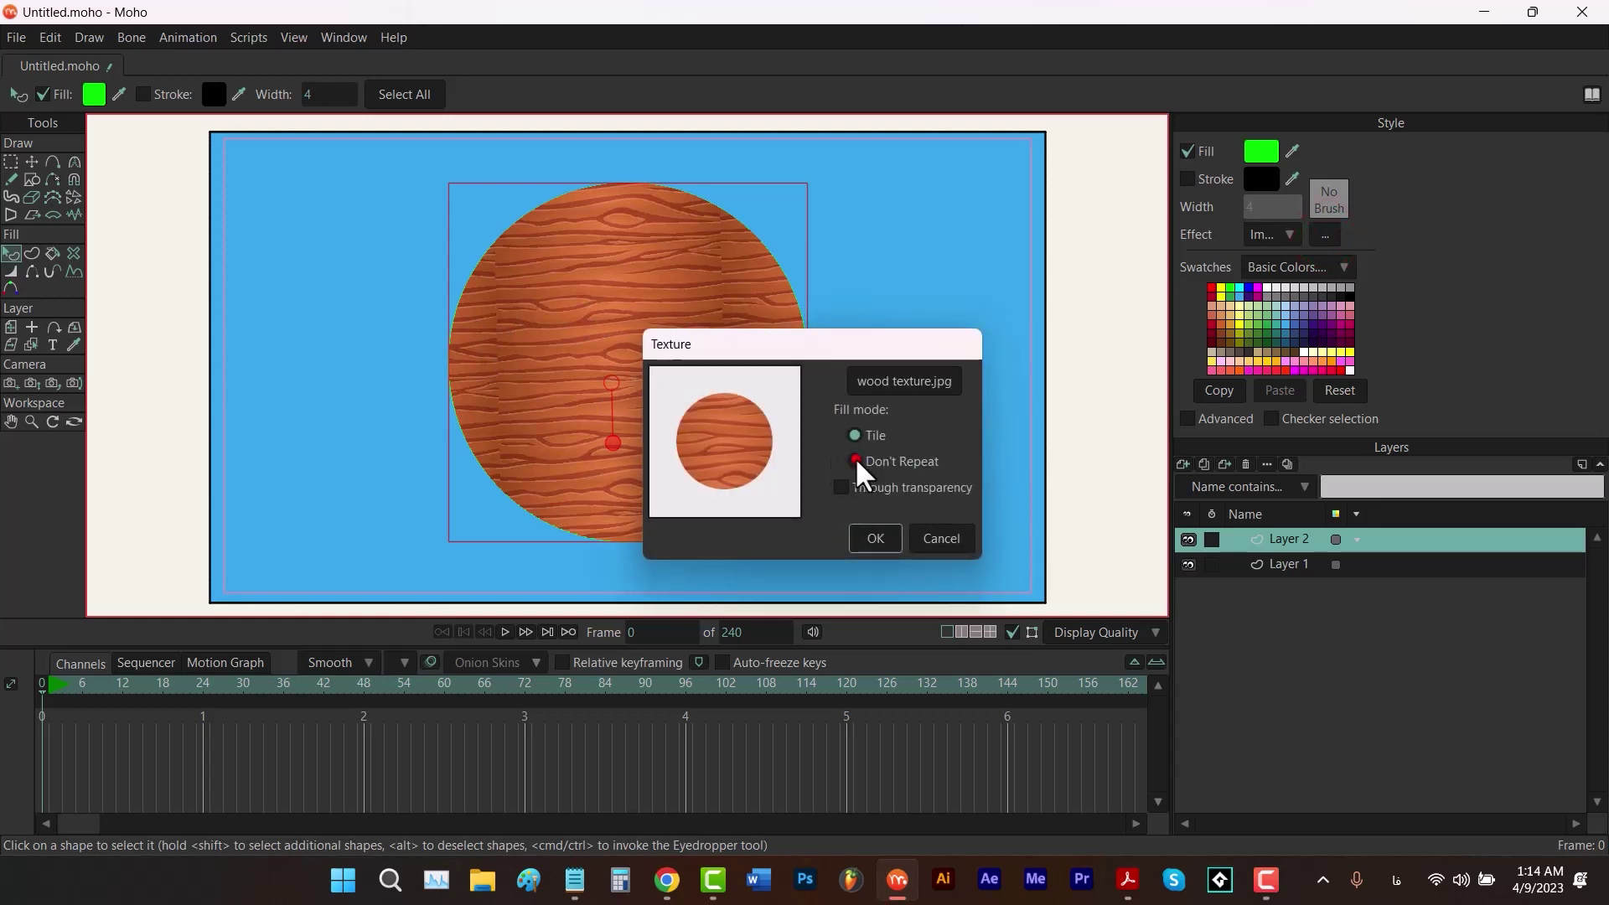
click(855, 458)
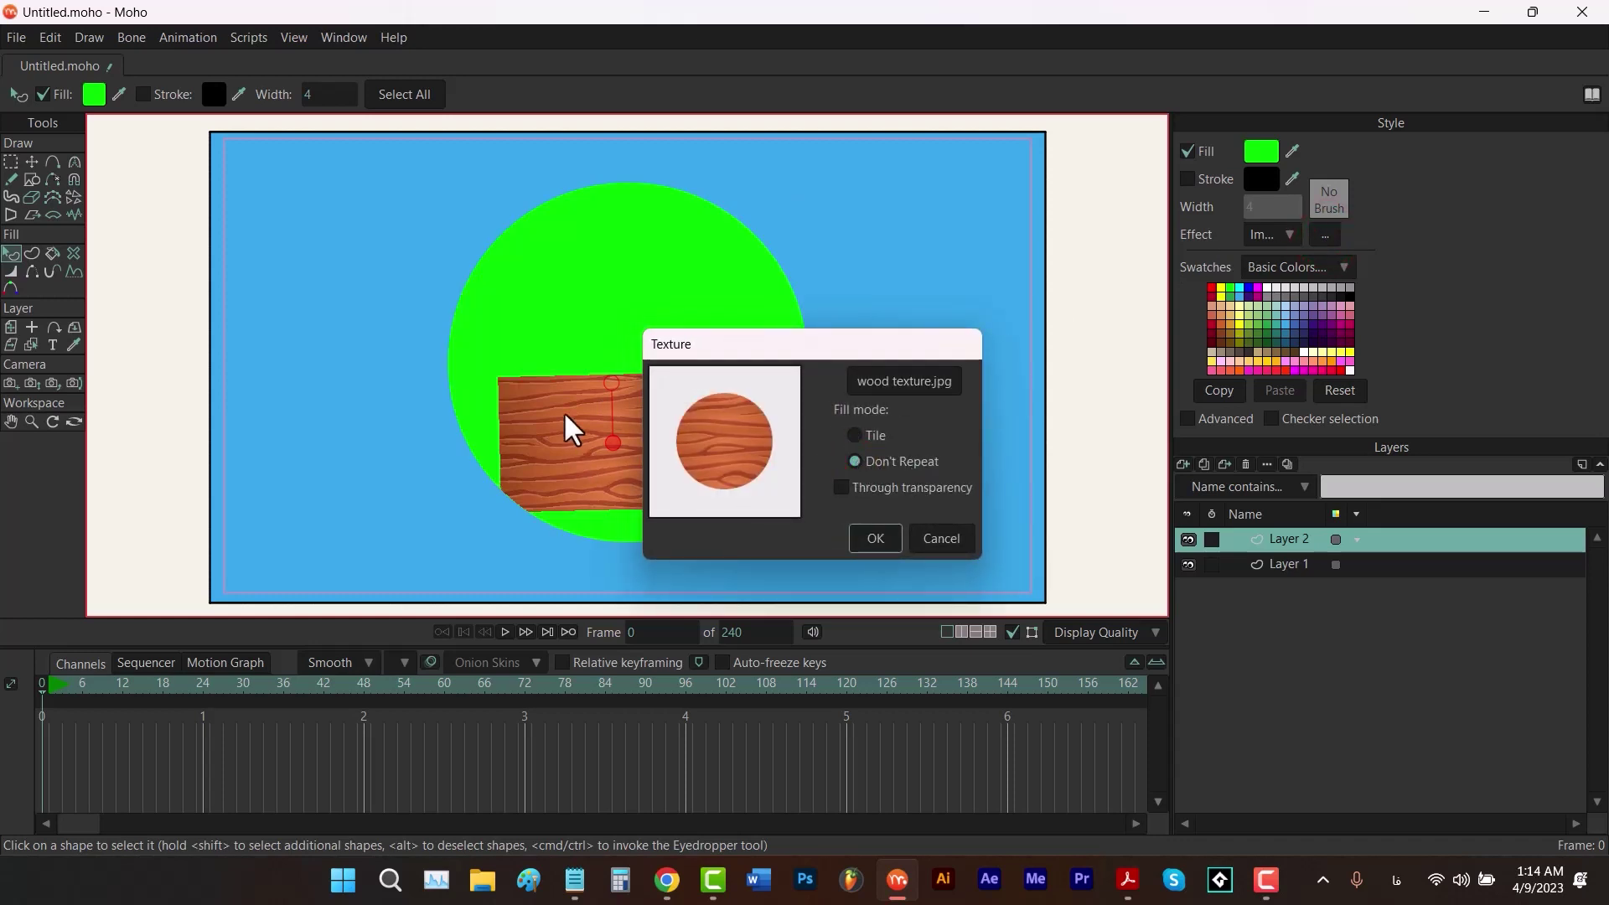
drag(727, 357, 1161, 365)
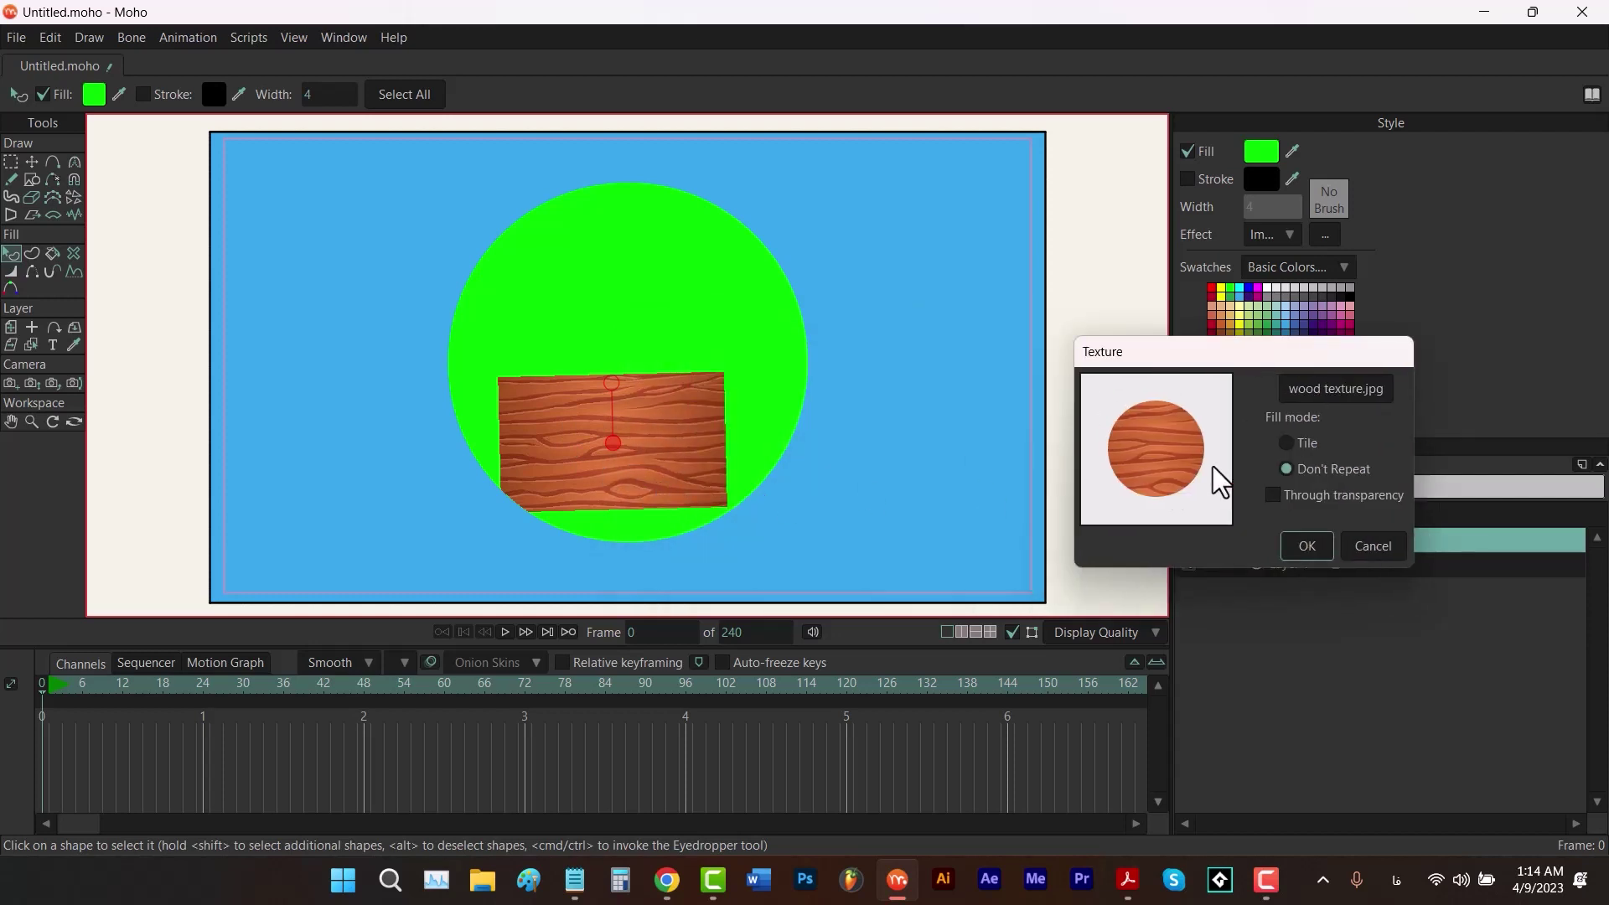
click(1292, 444)
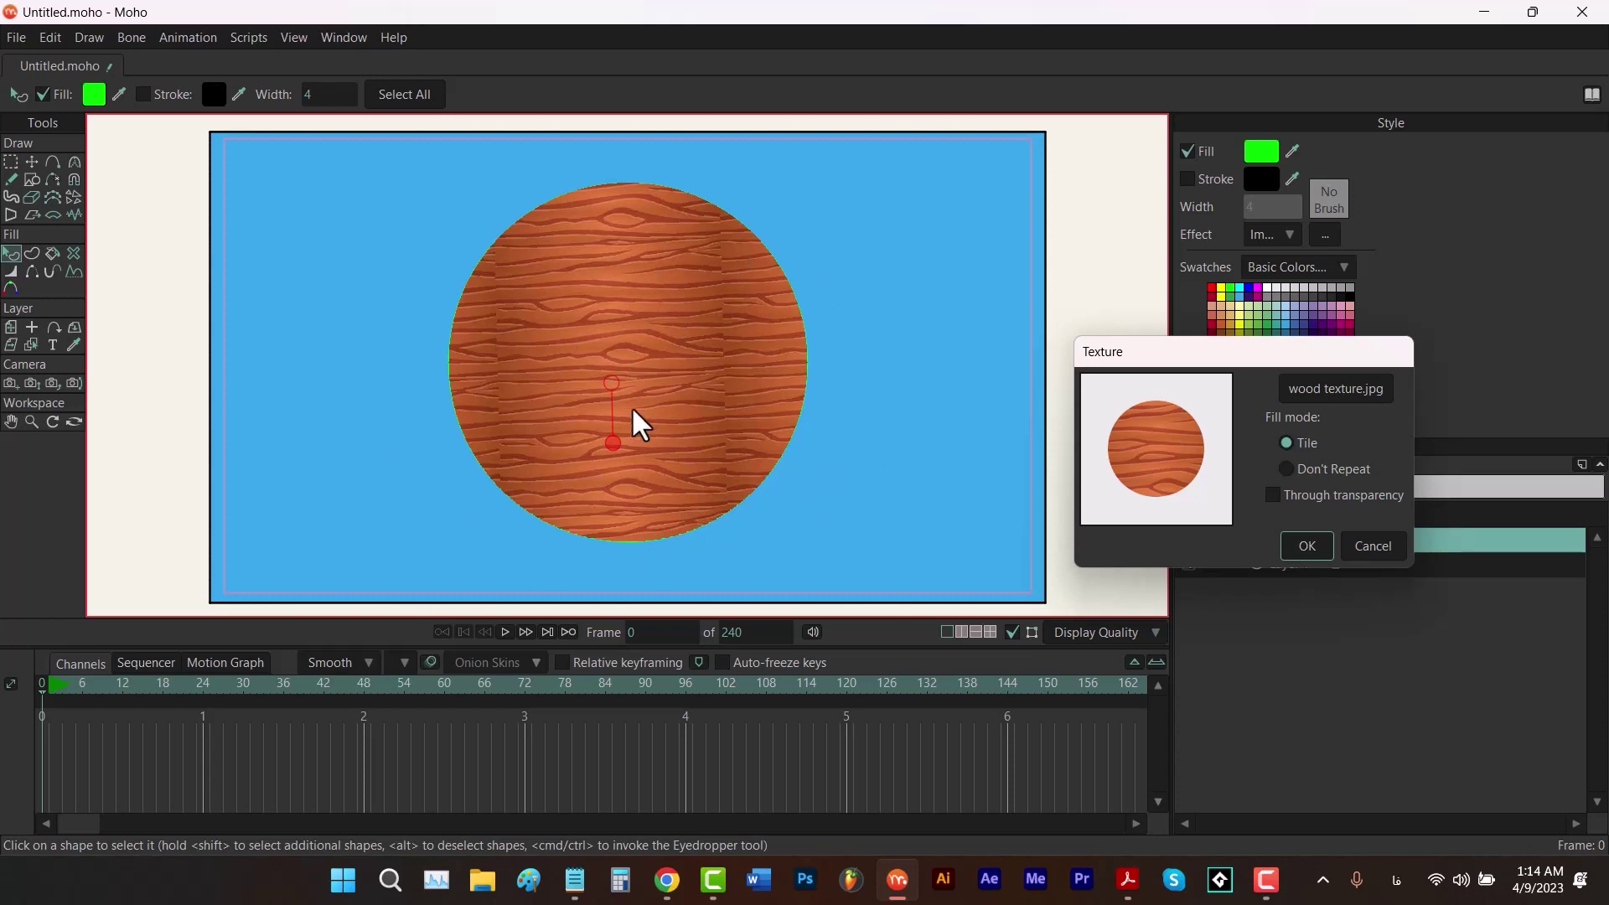
click(1286, 472)
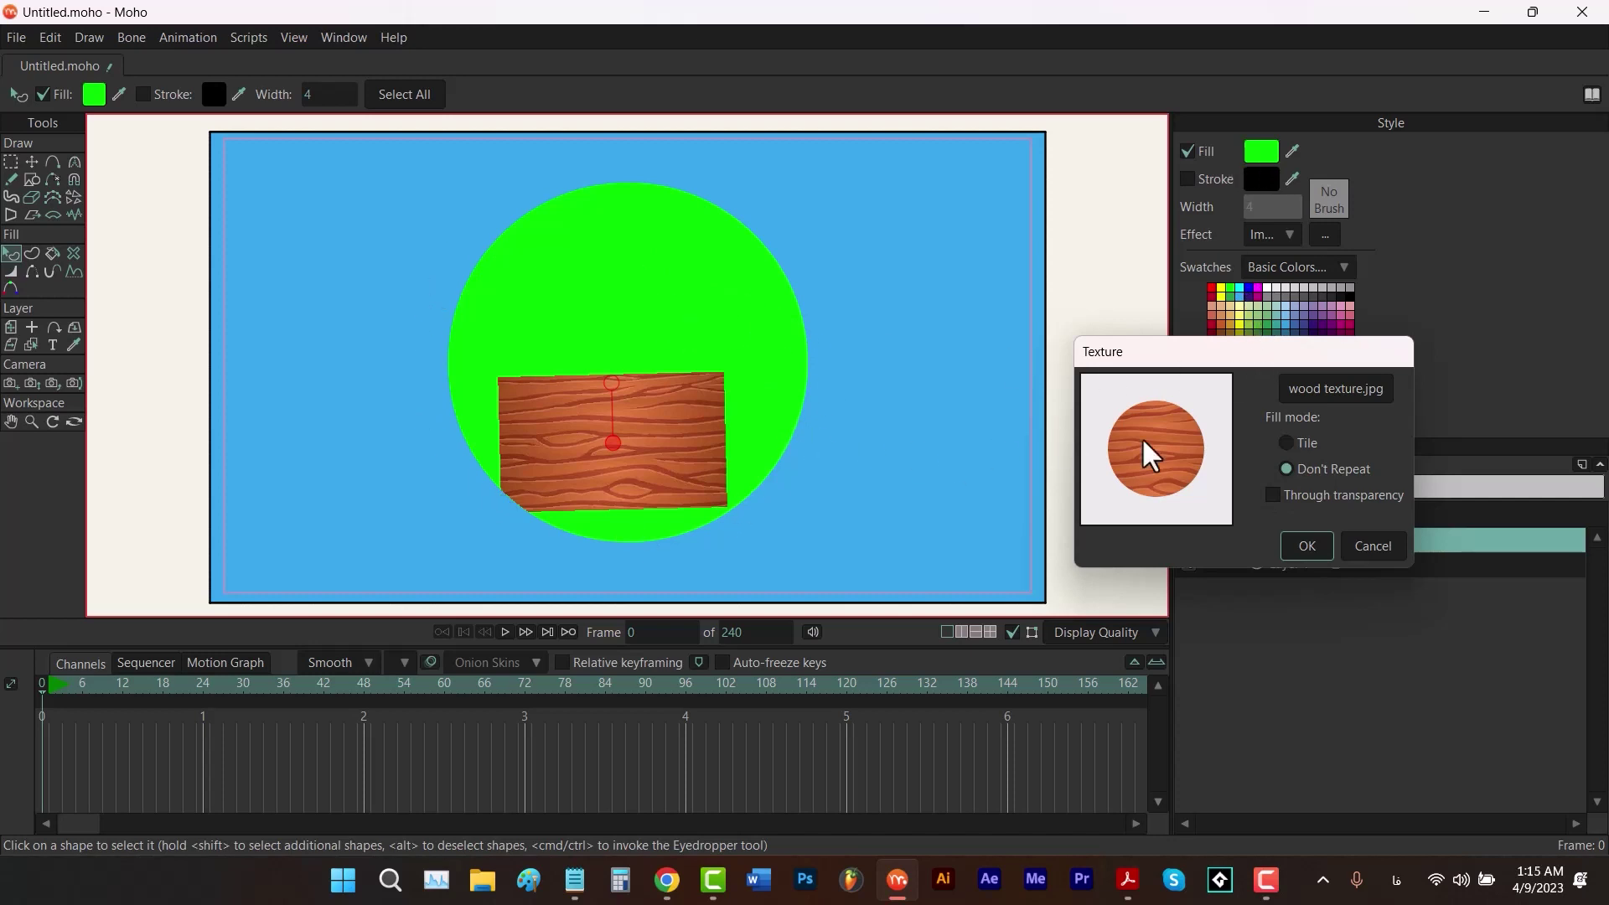
click(1273, 495)
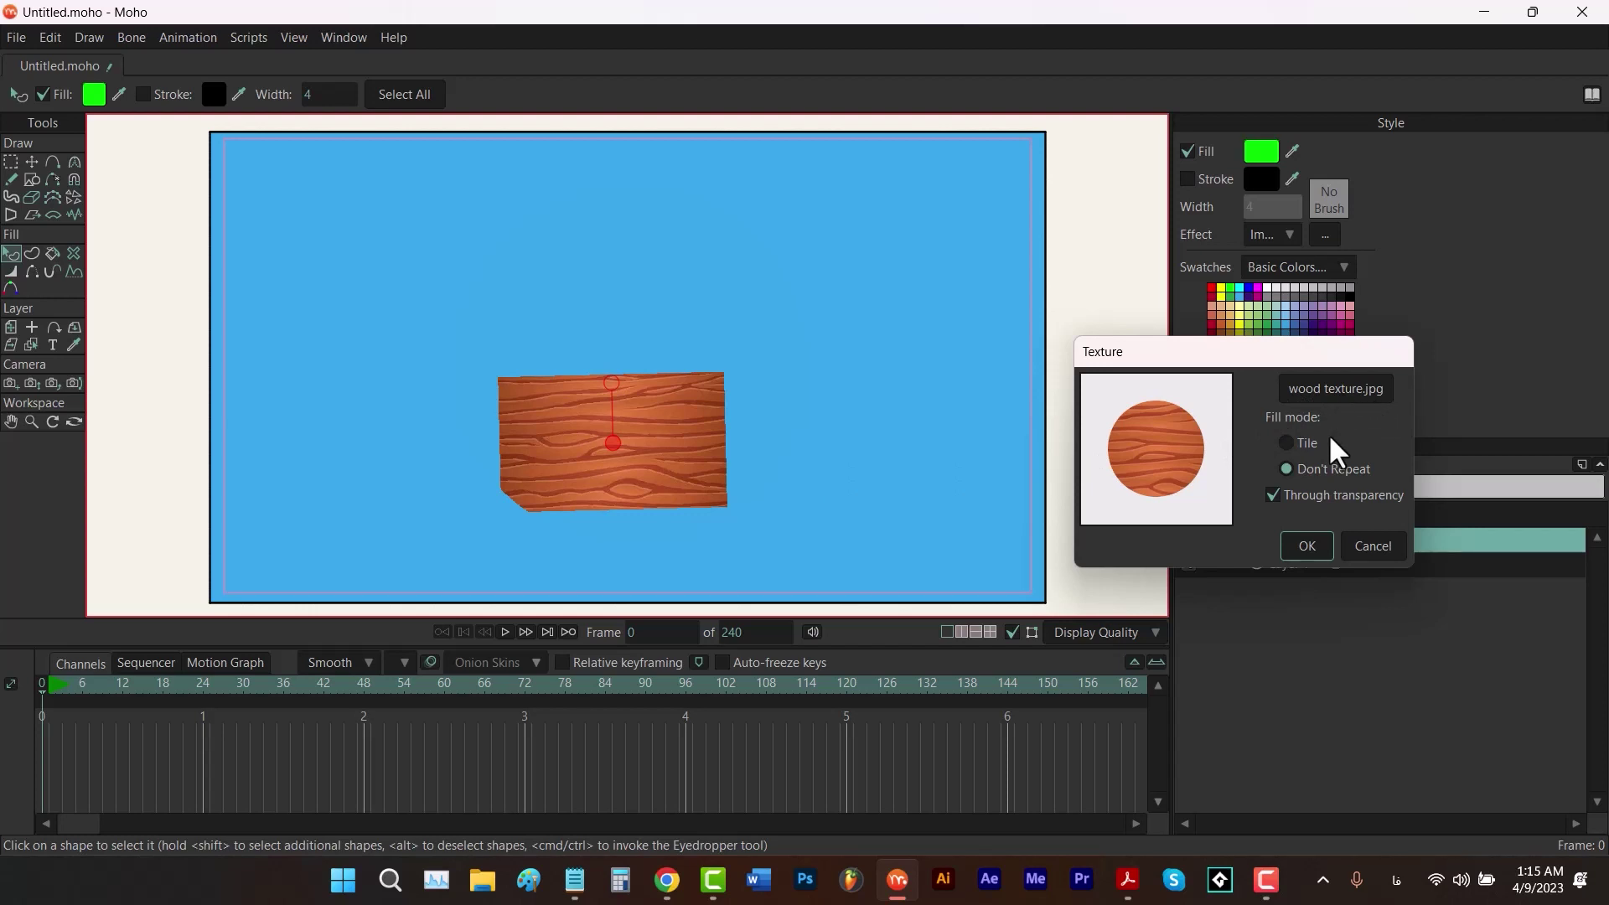
click(1308, 546)
click(1265, 237)
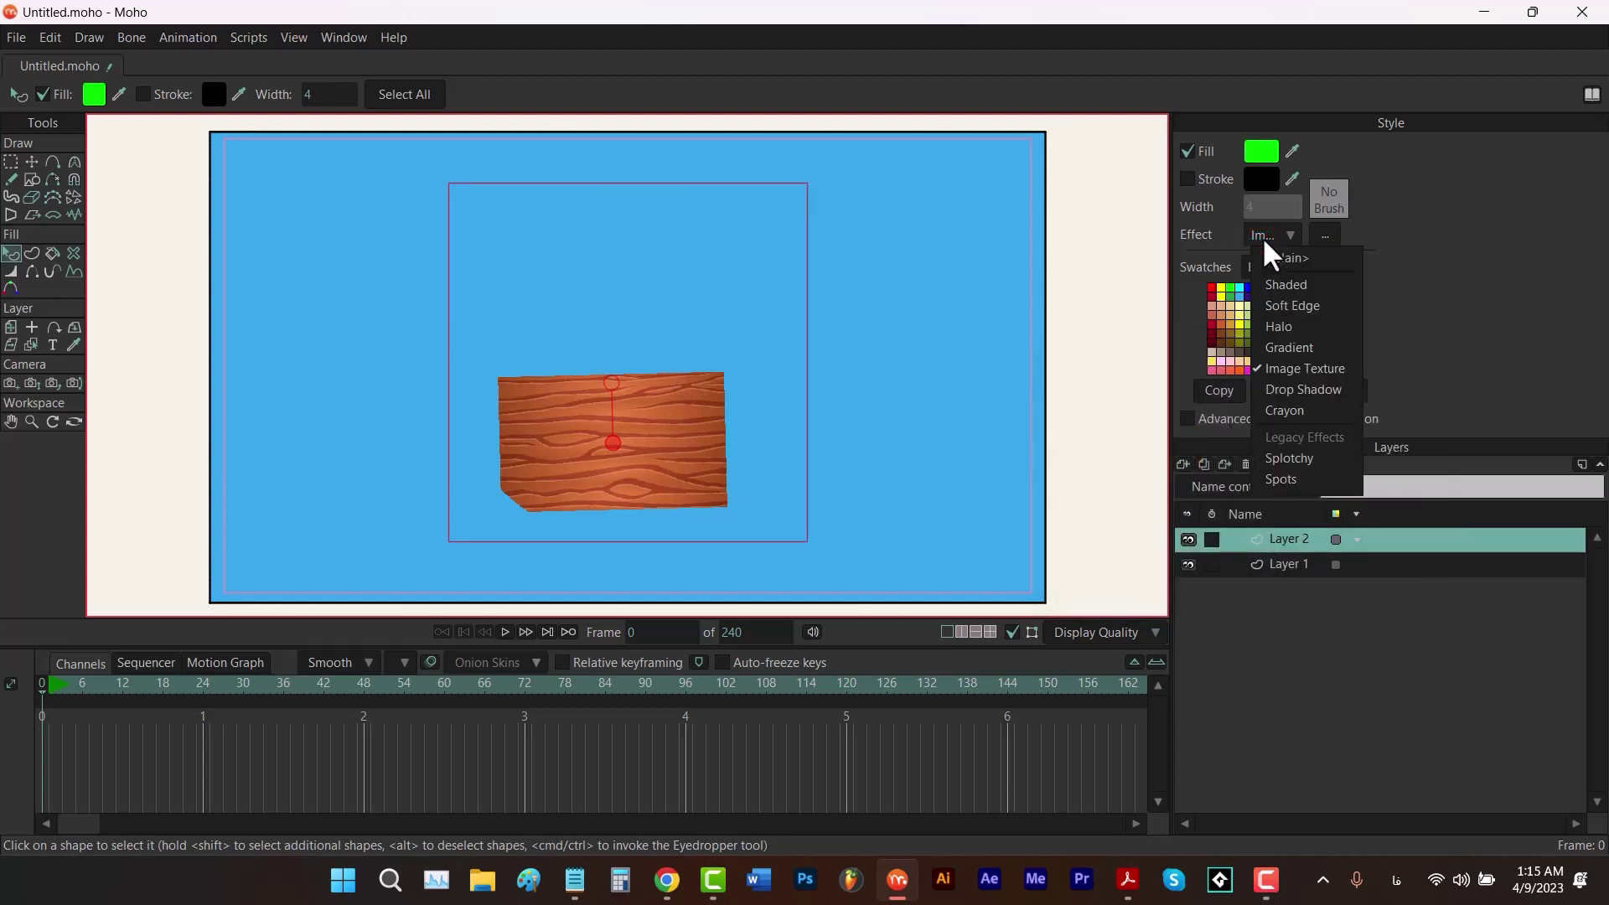
Apply a Drop Shadow effect with light angle 135 and offset 6, then review its settings unchanged.
click(1316, 390)
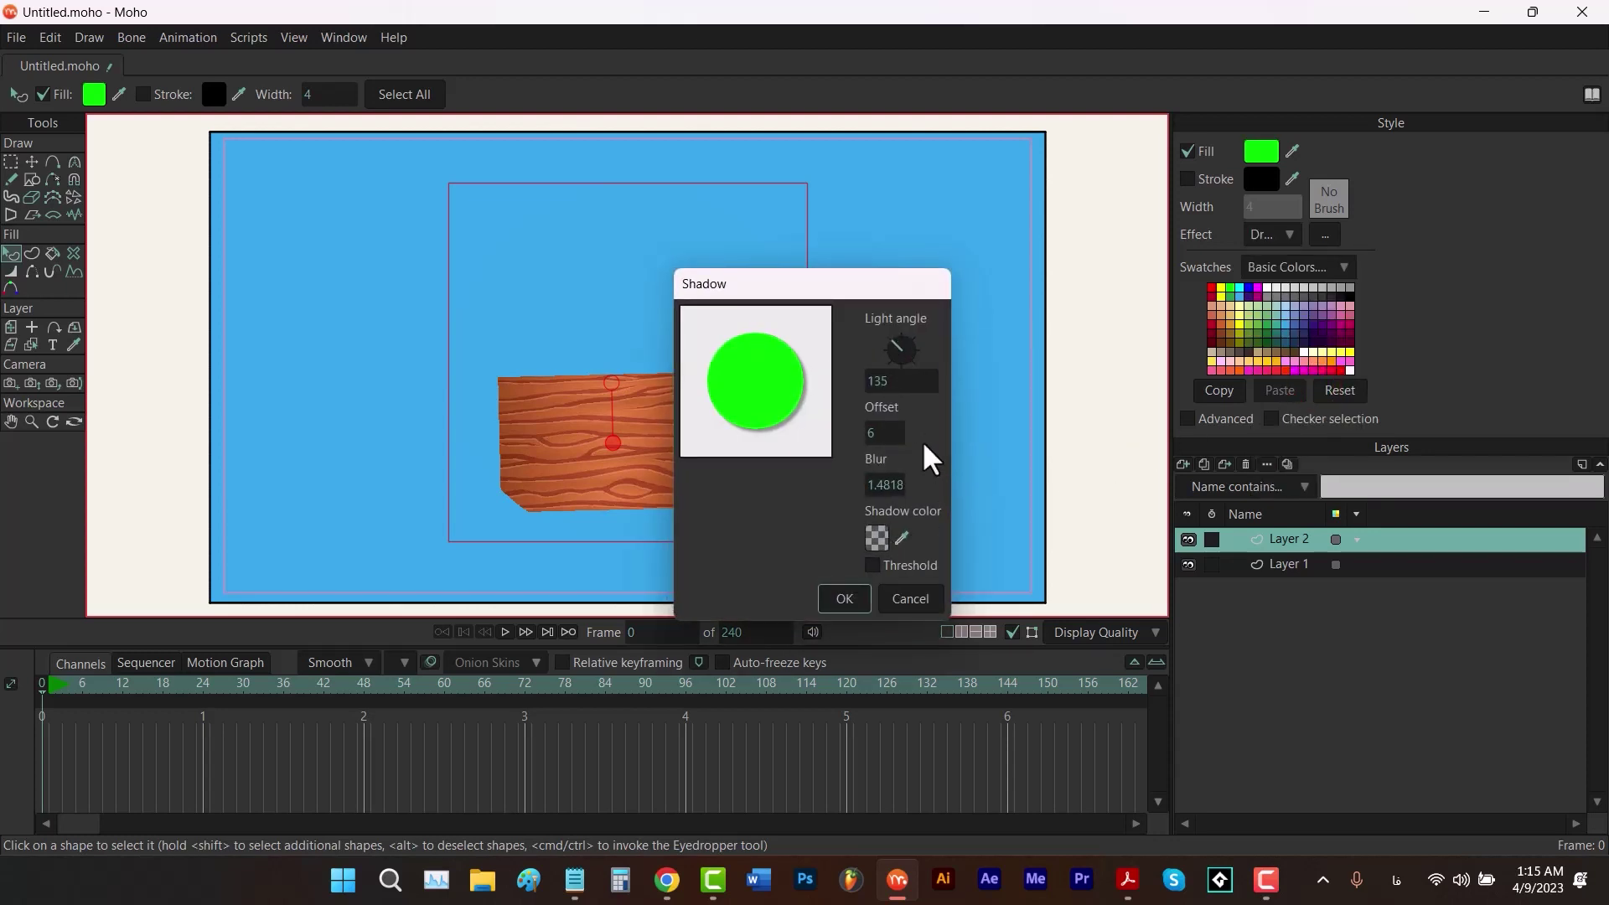
click(845, 599)
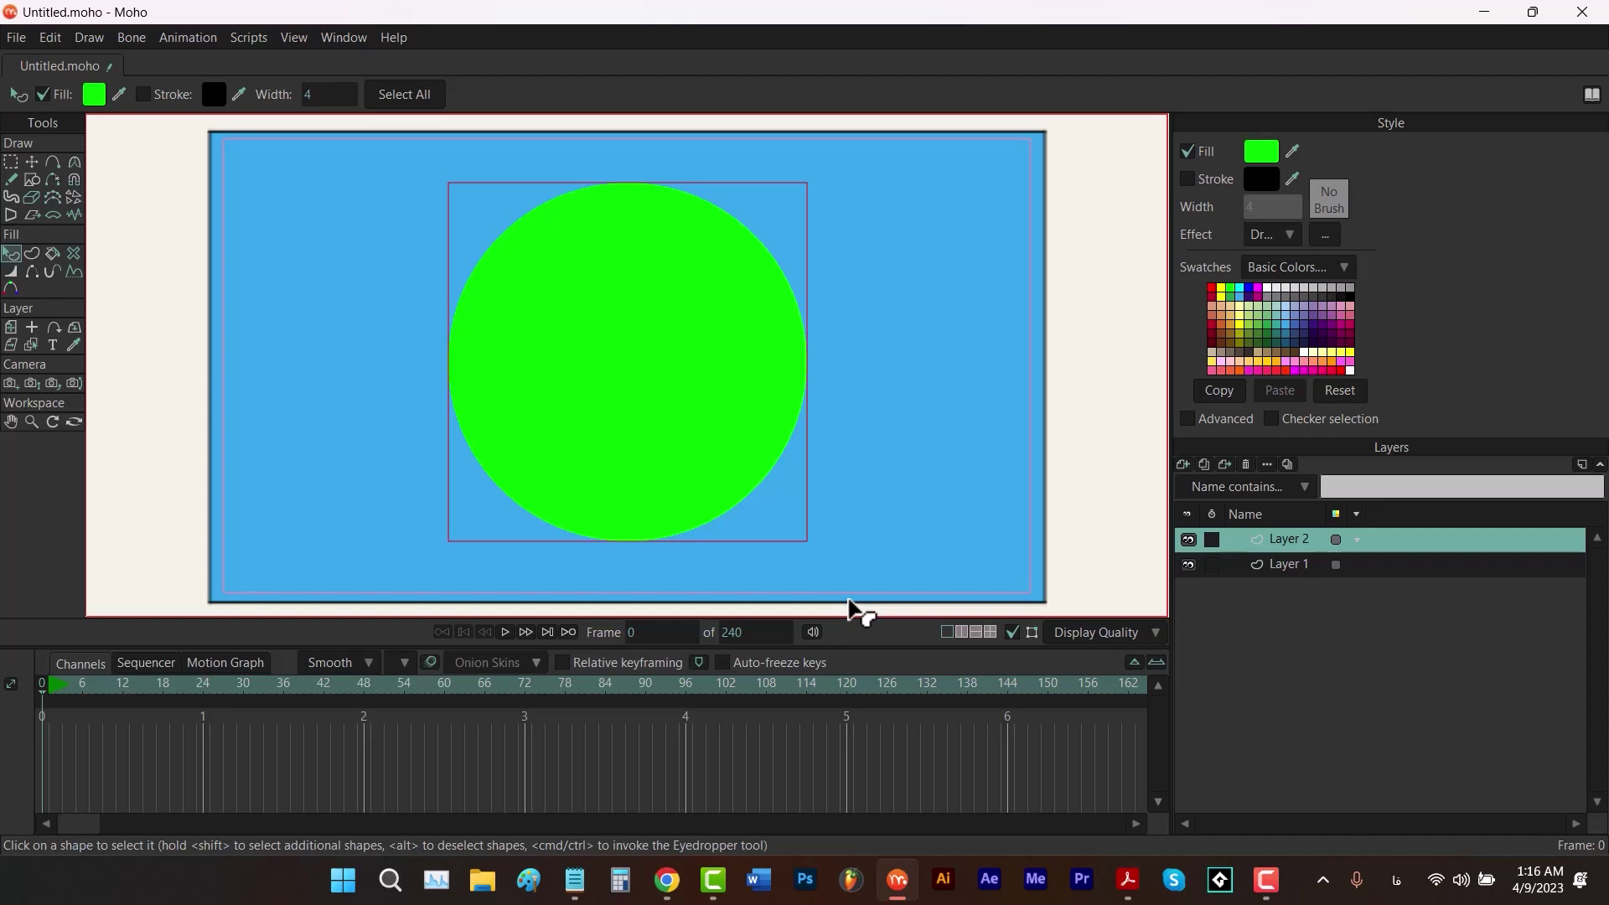
click(1276, 564)
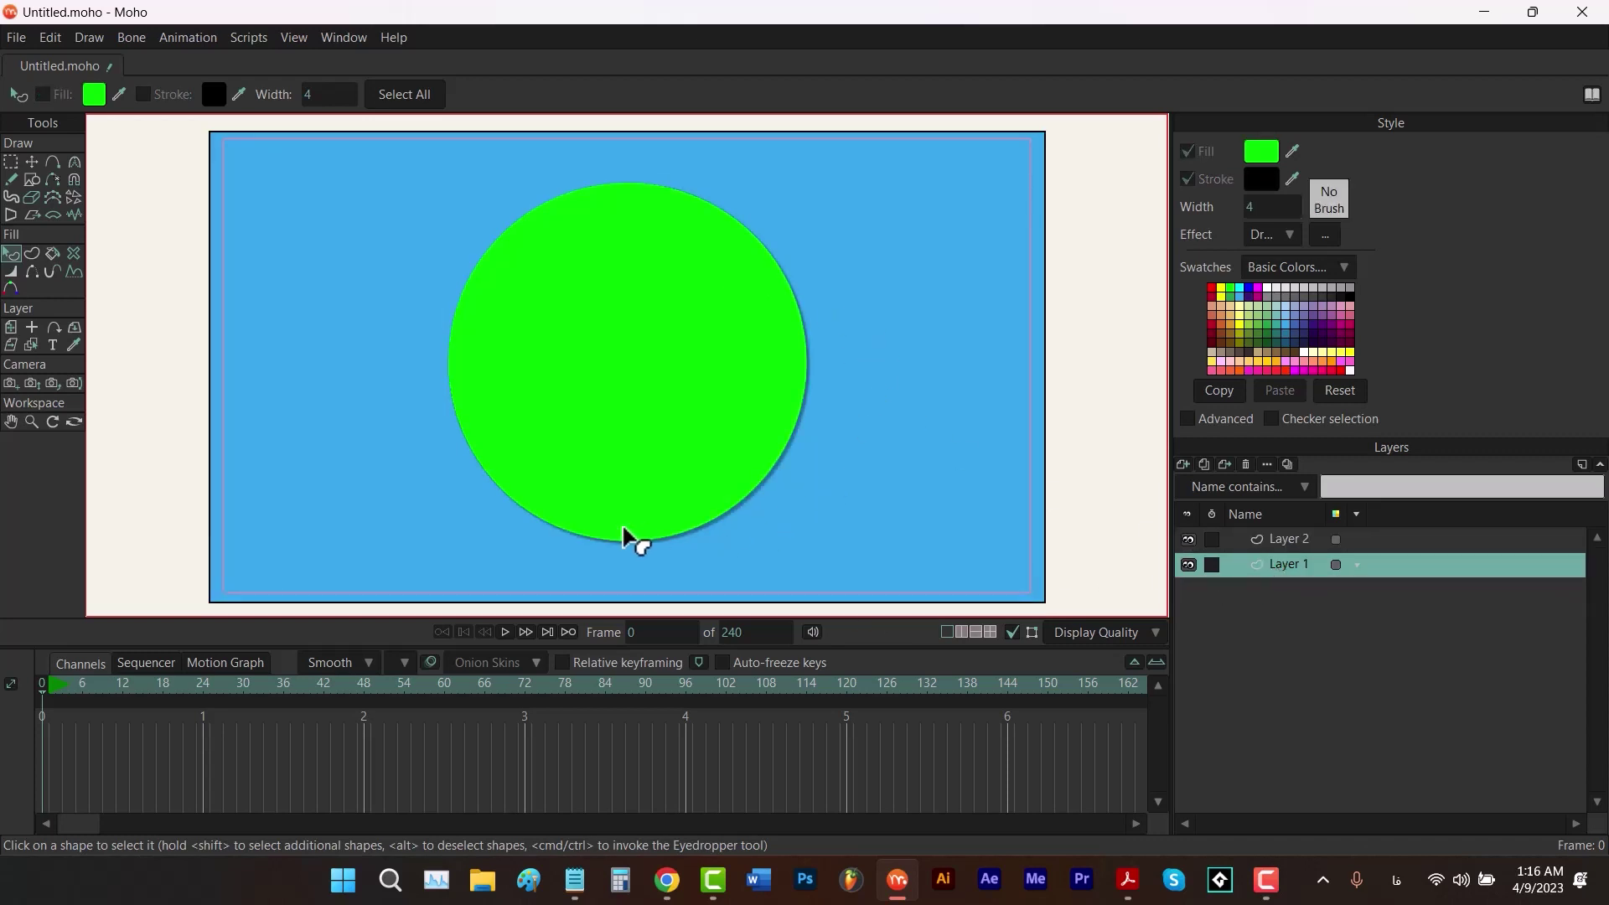
click(1266, 237)
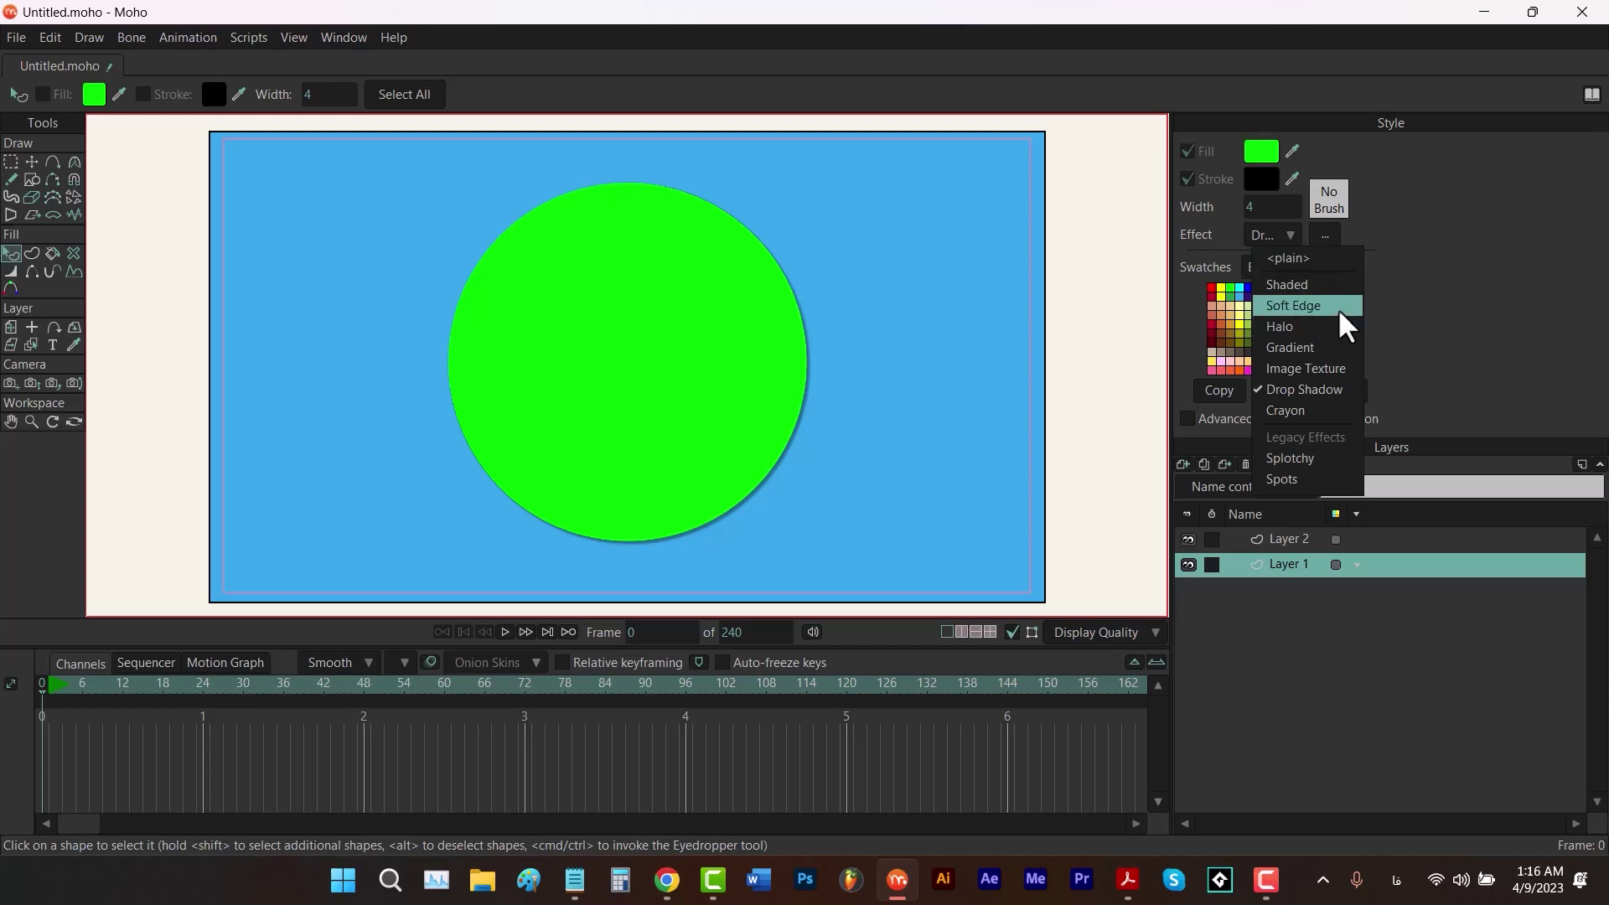
click(1330, 393)
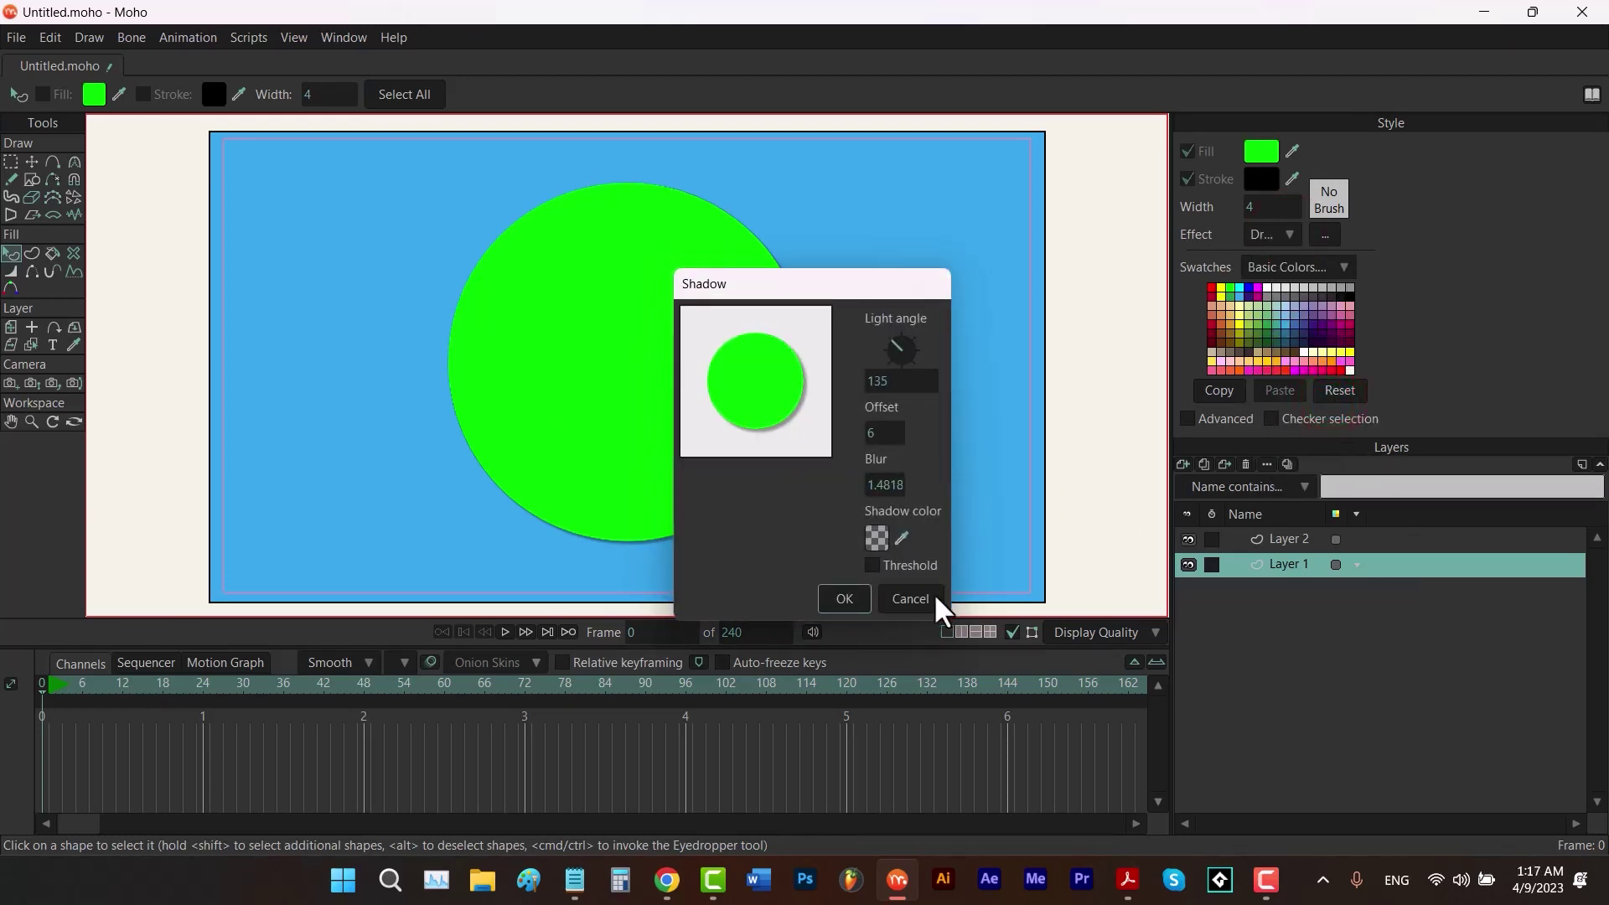
click(934, 592)
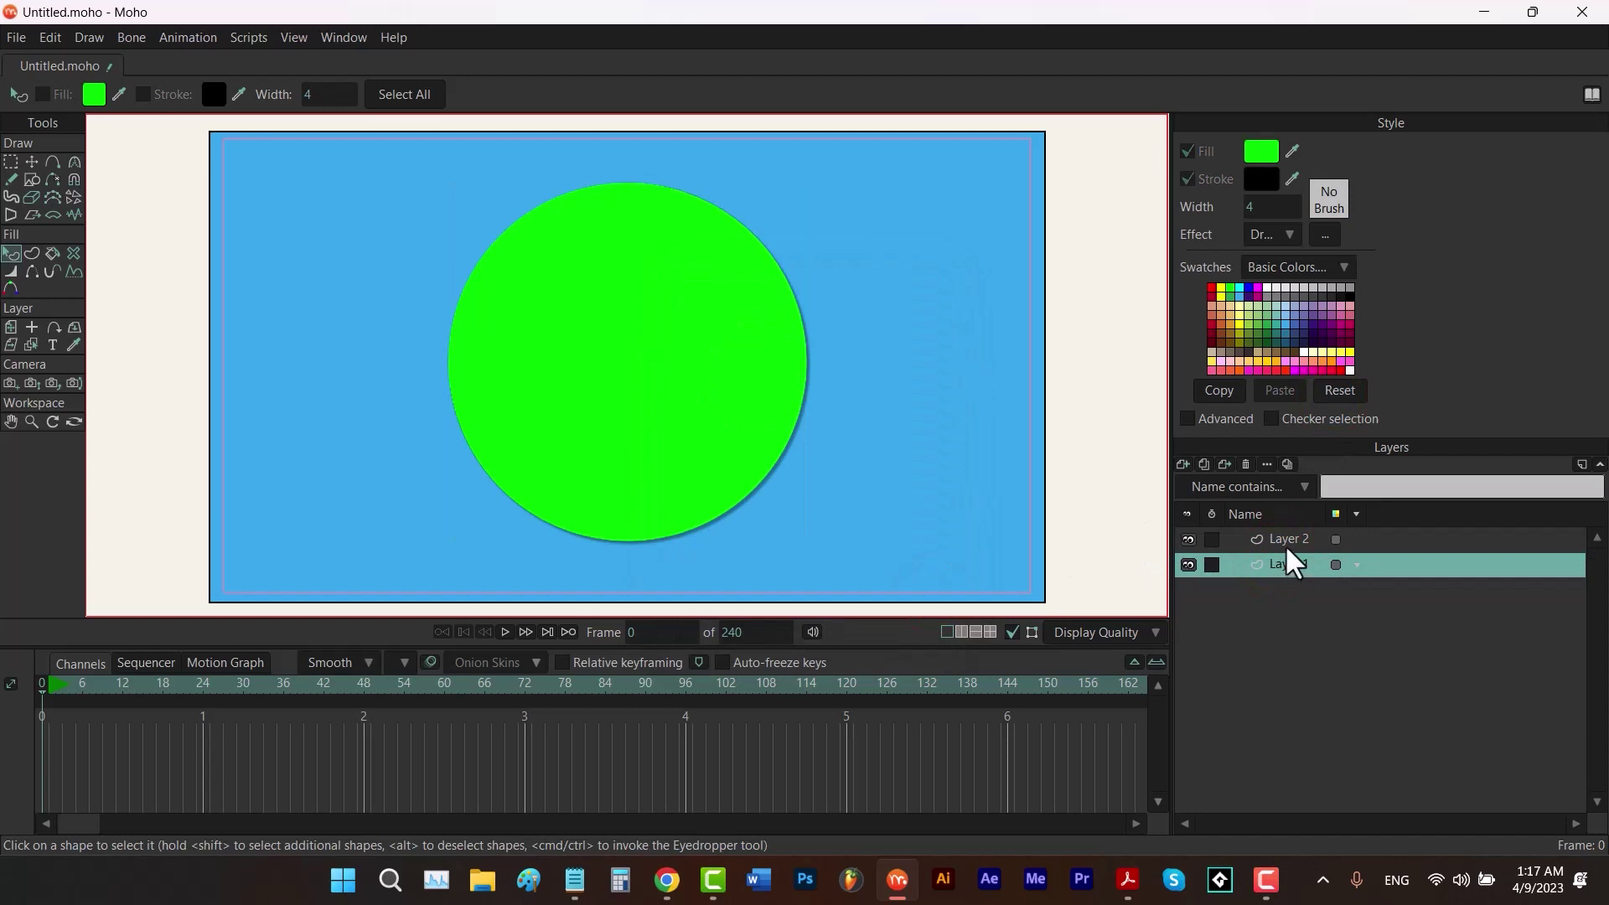
Apply the Crayon effect to the circle on Layer 2 with default settings and render a preview.
click(1285, 543)
click(1275, 235)
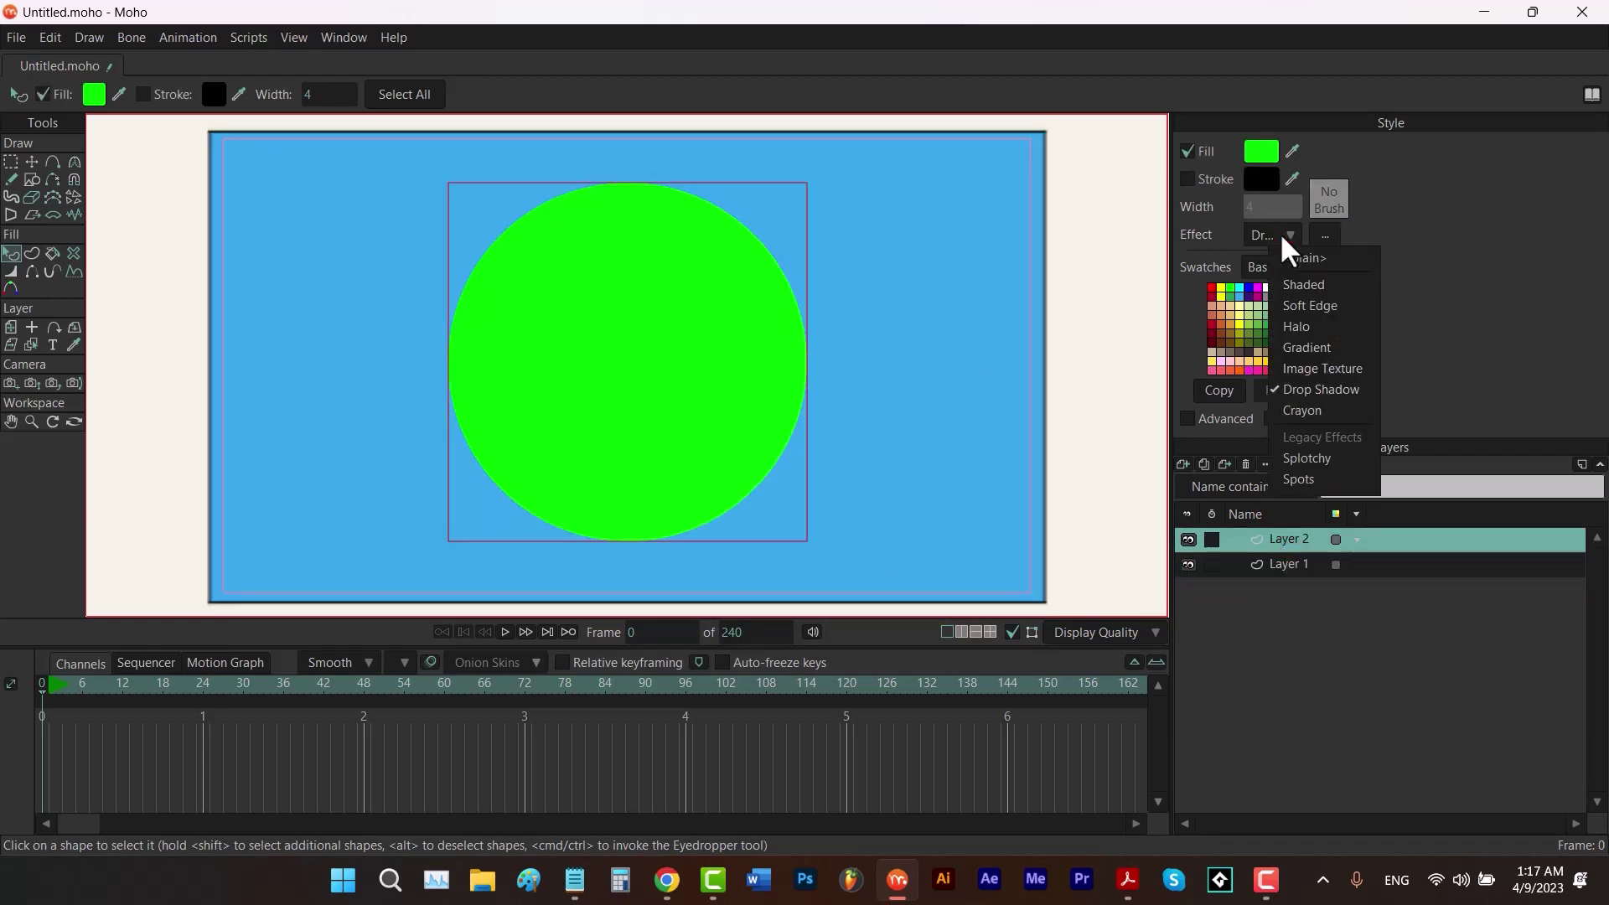
click(1314, 414)
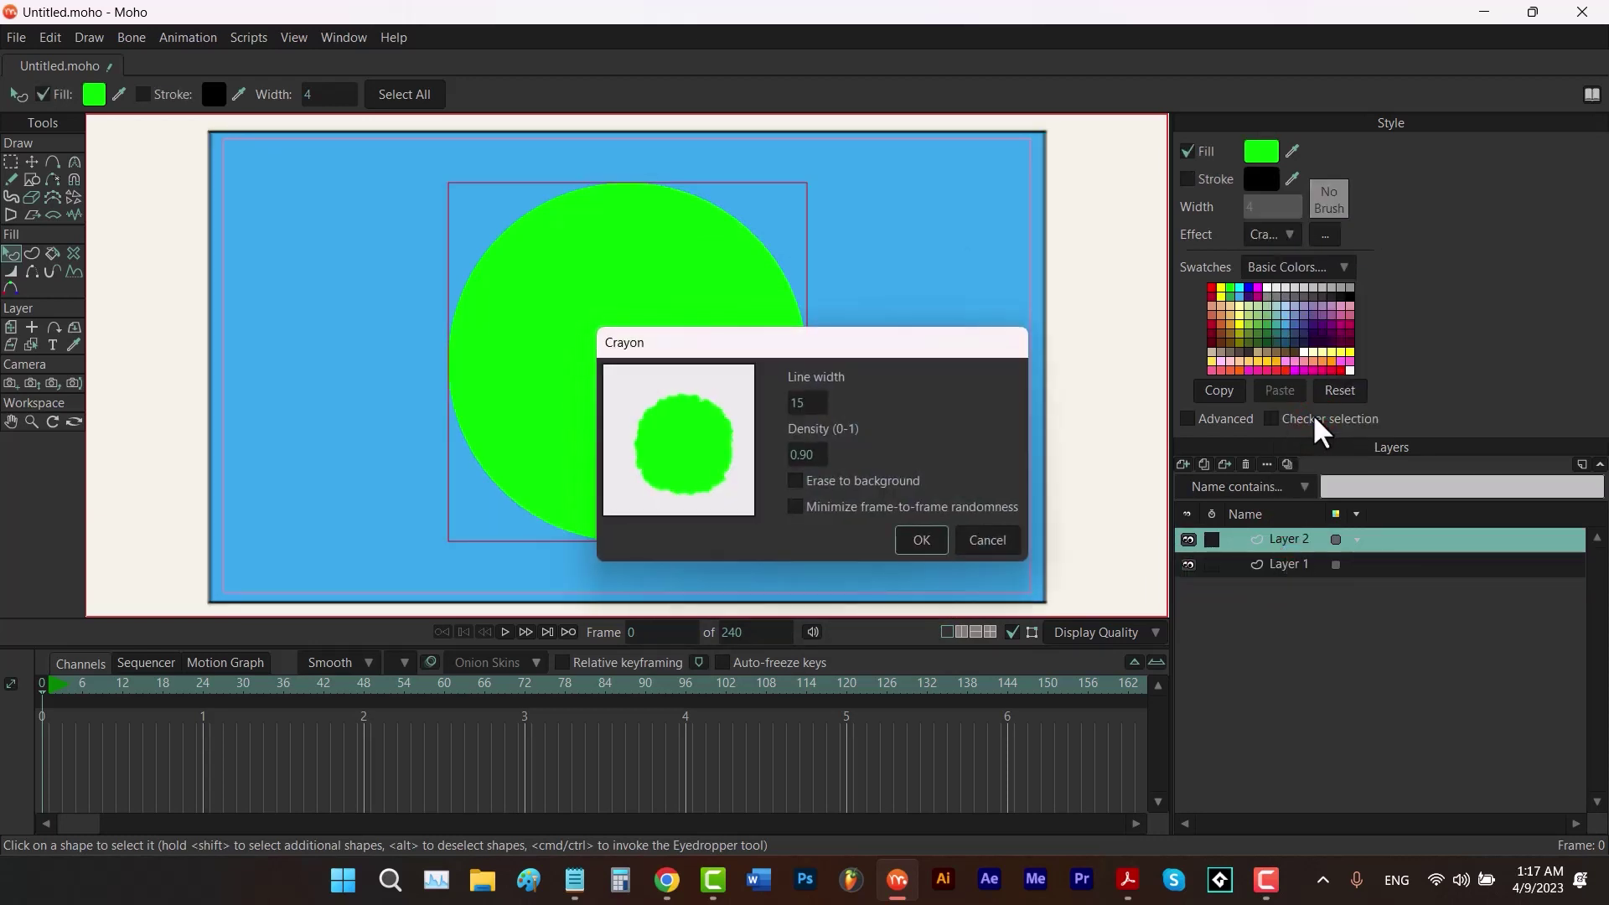
click(919, 540)
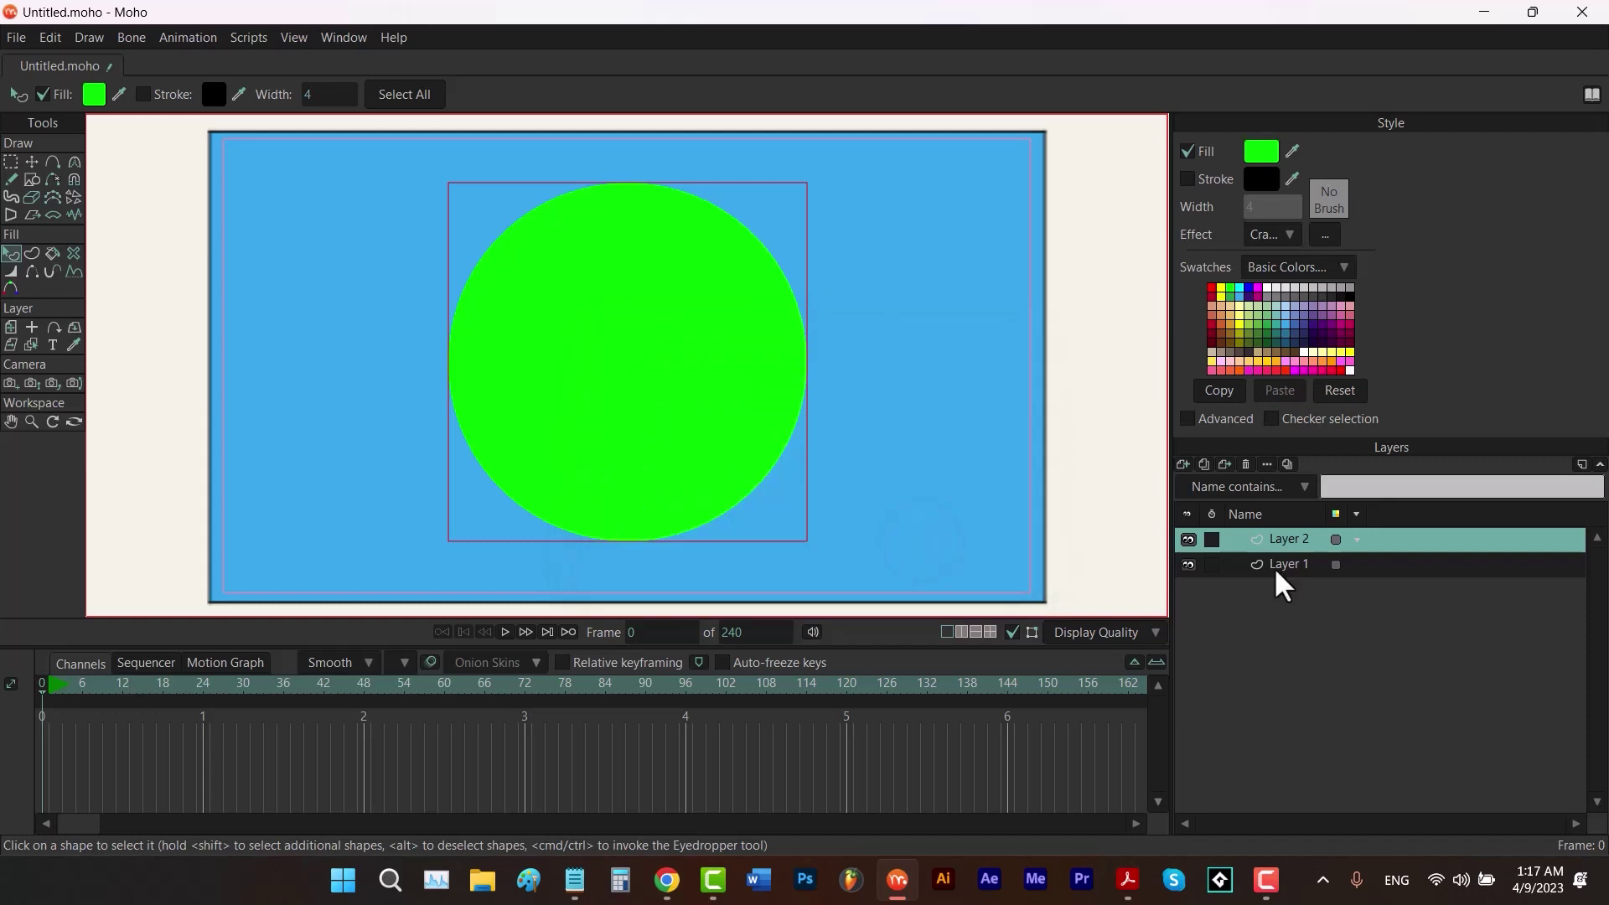
key(ctrl+r)
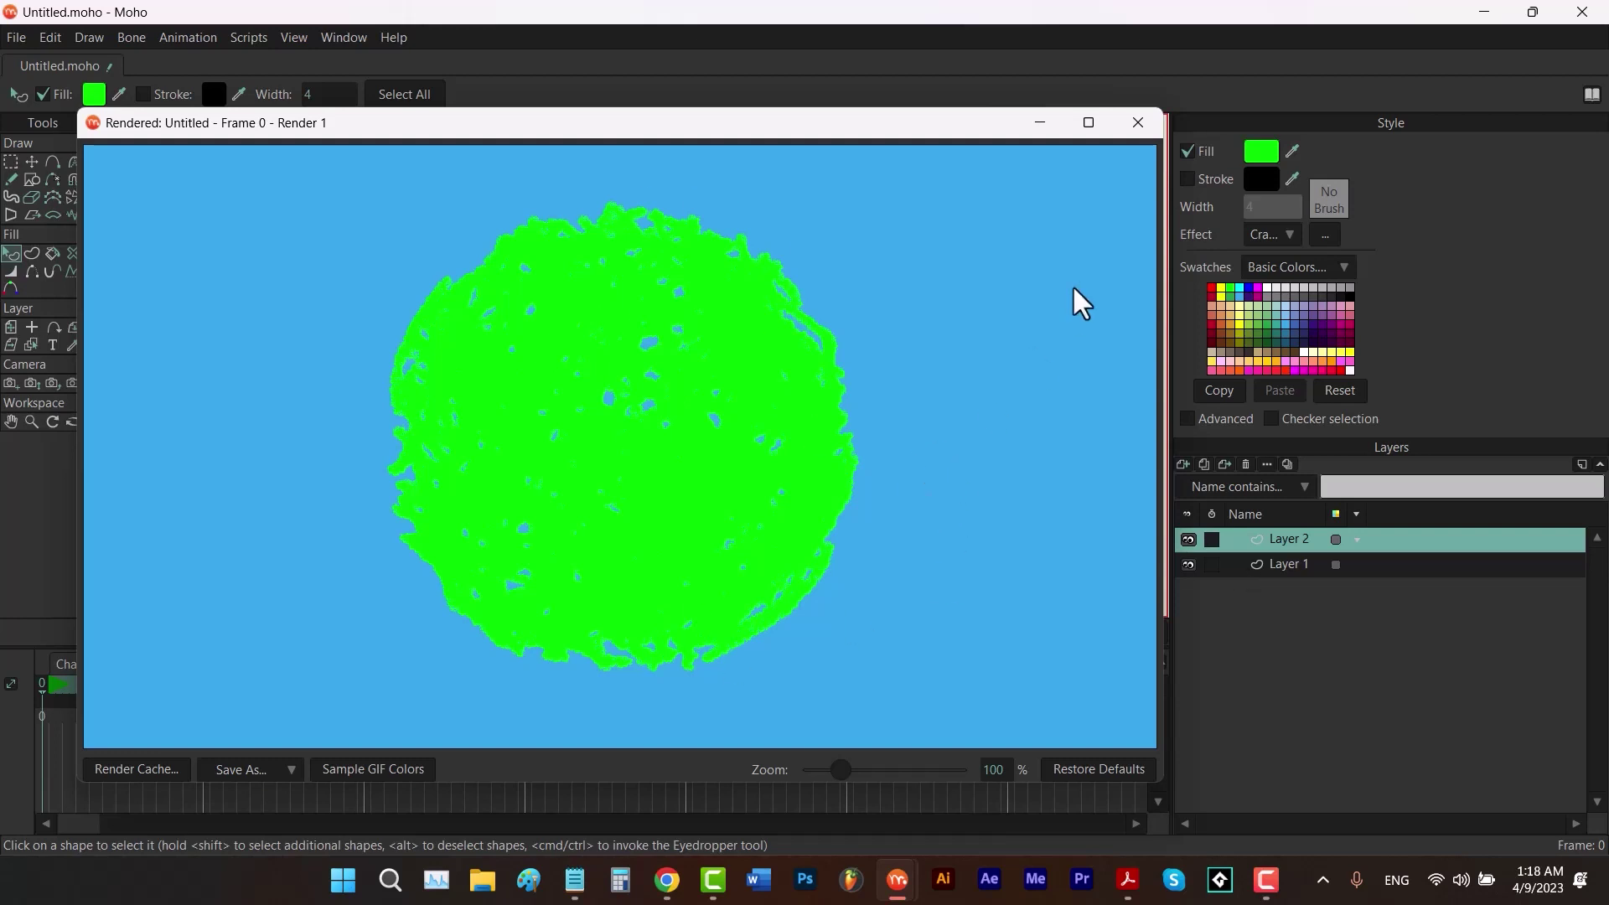
click(1142, 126)
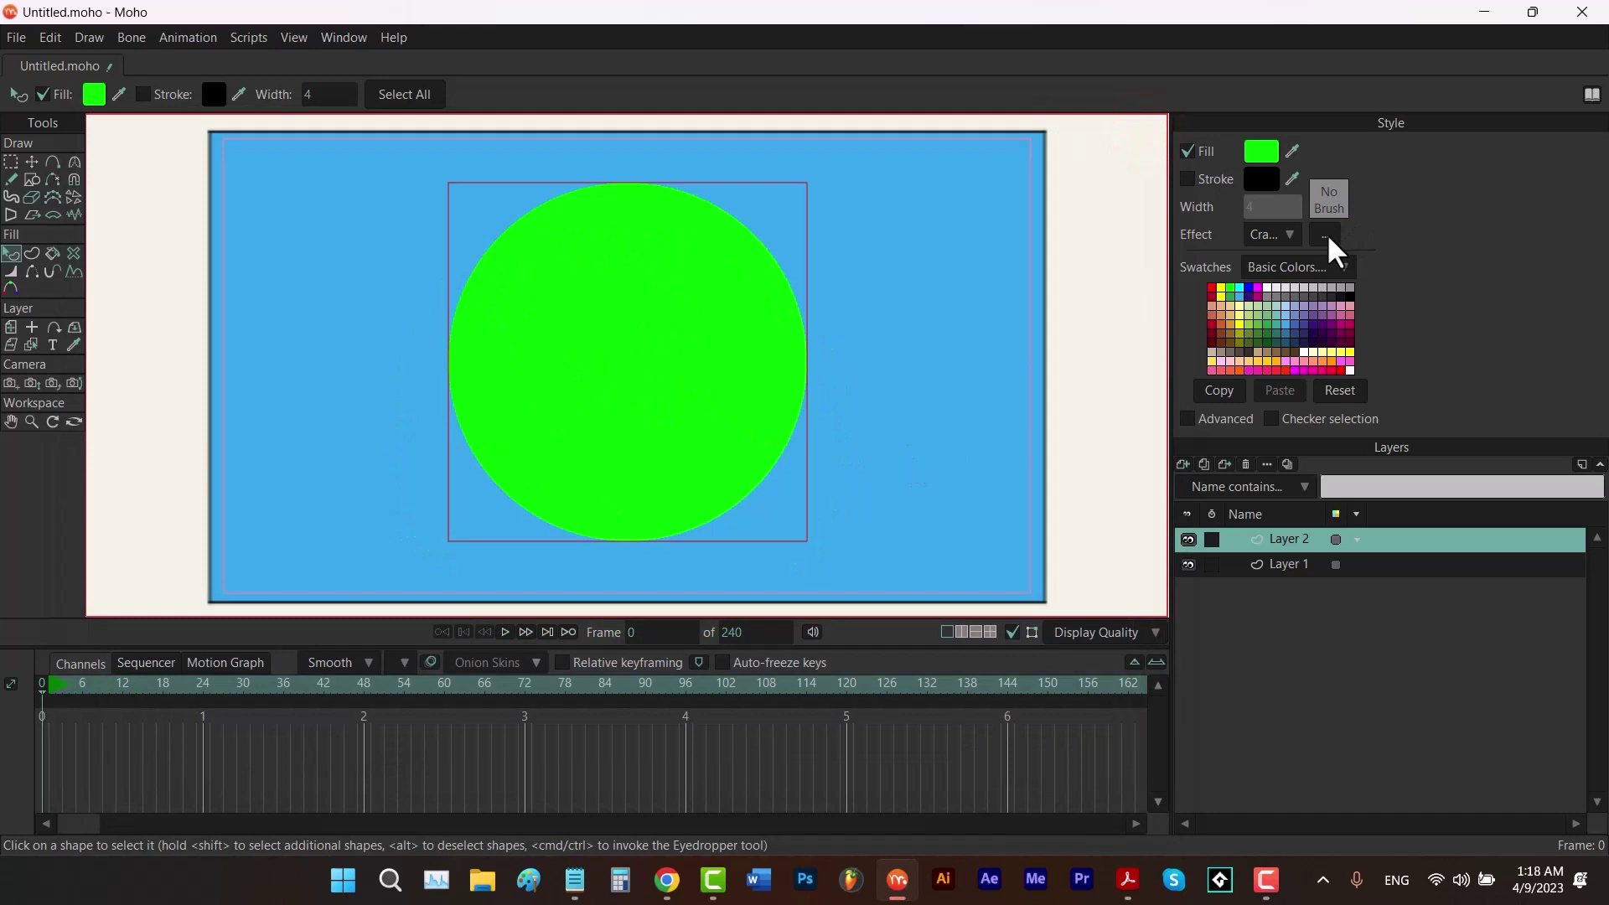
Reduce the crayon line width from 15 to 2 and render again to check.
click(1326, 235)
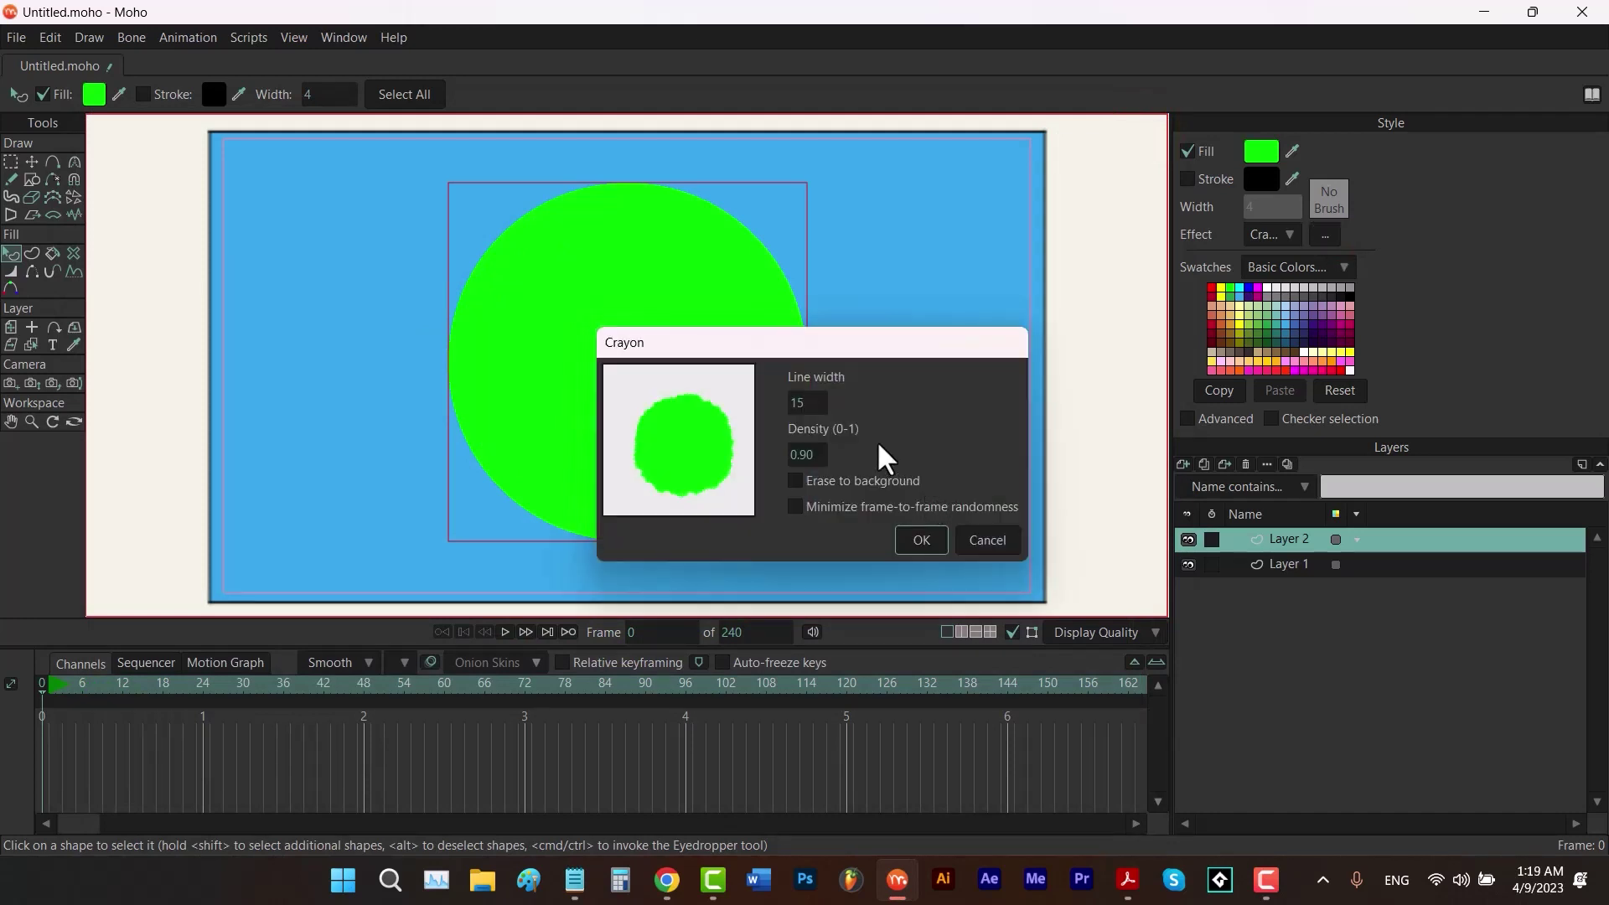
click(807, 406)
text(2)
click(922, 541)
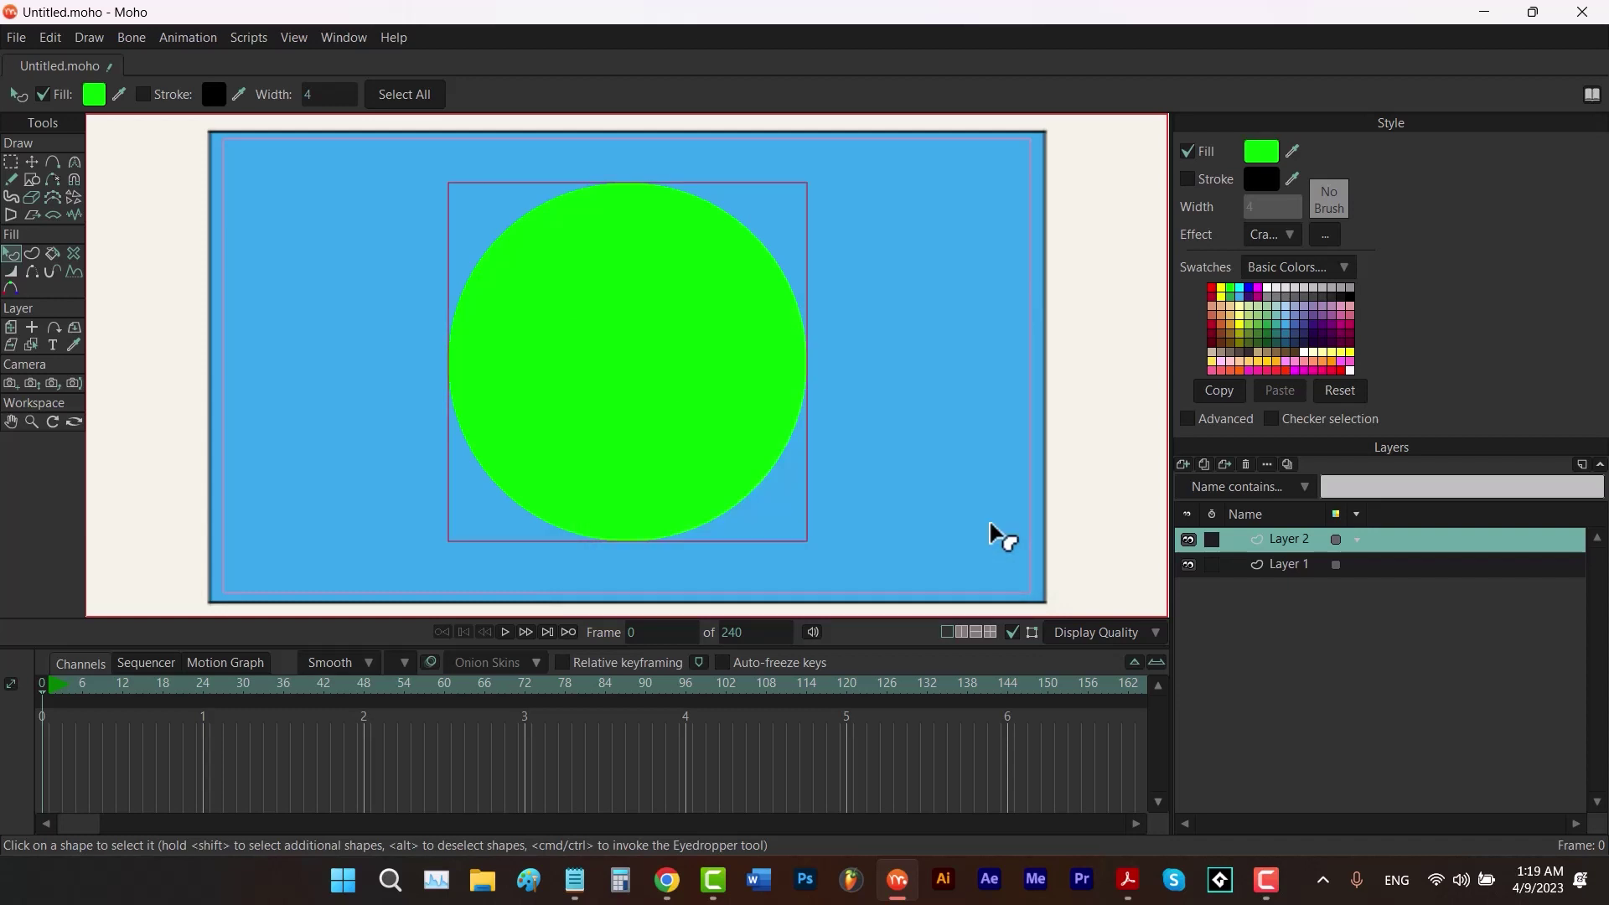
key(ctrl+r)
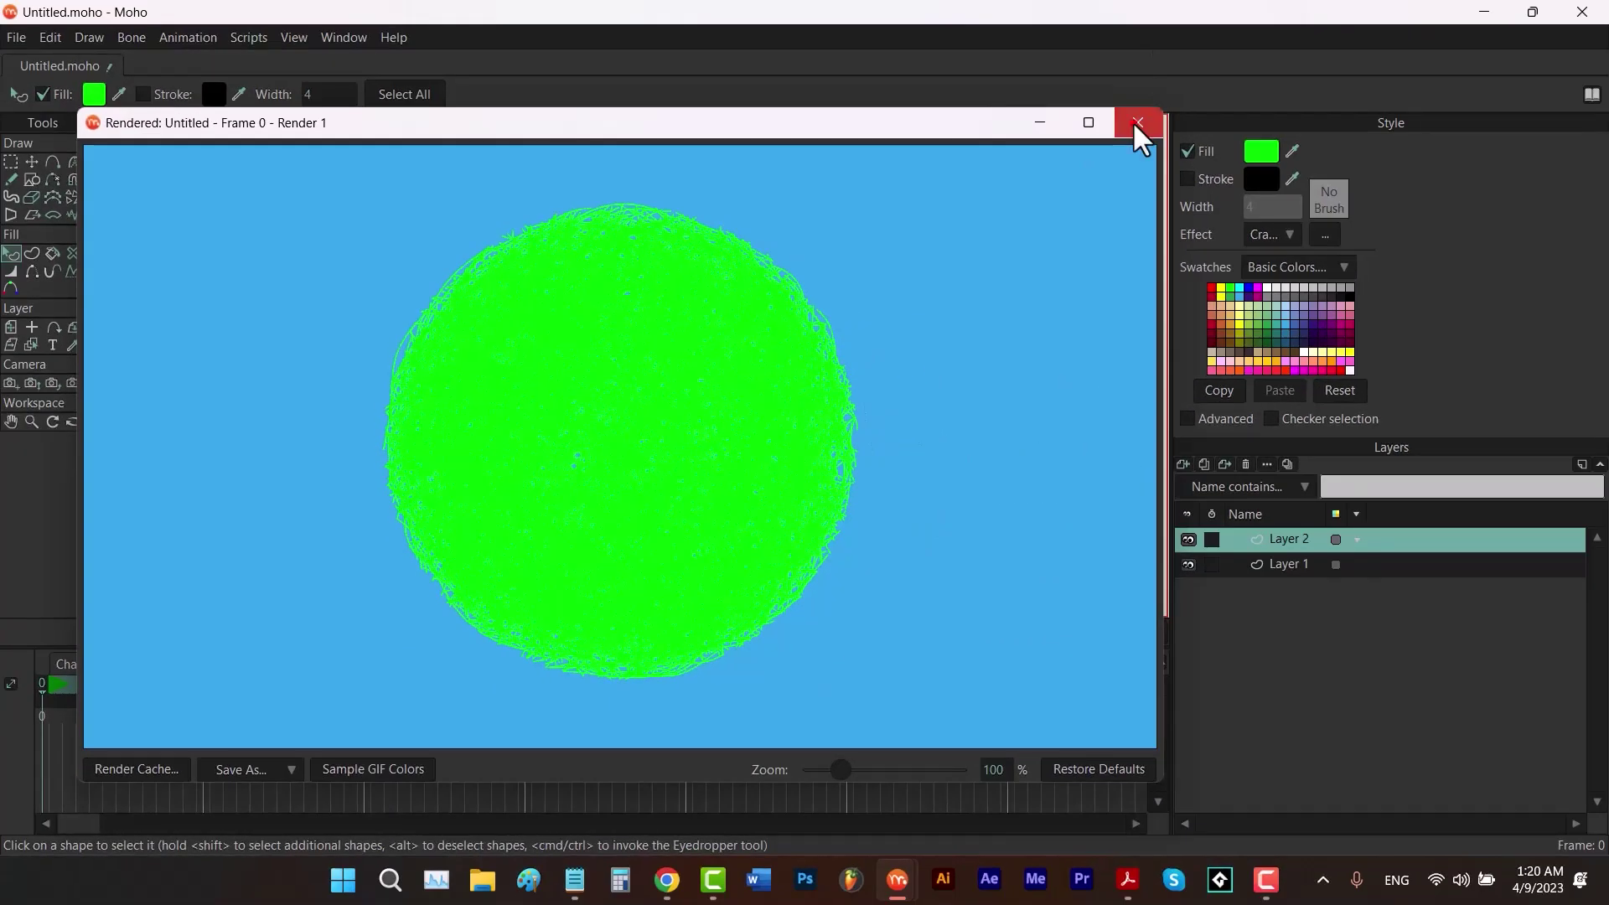
click(1138, 122)
click(1324, 235)
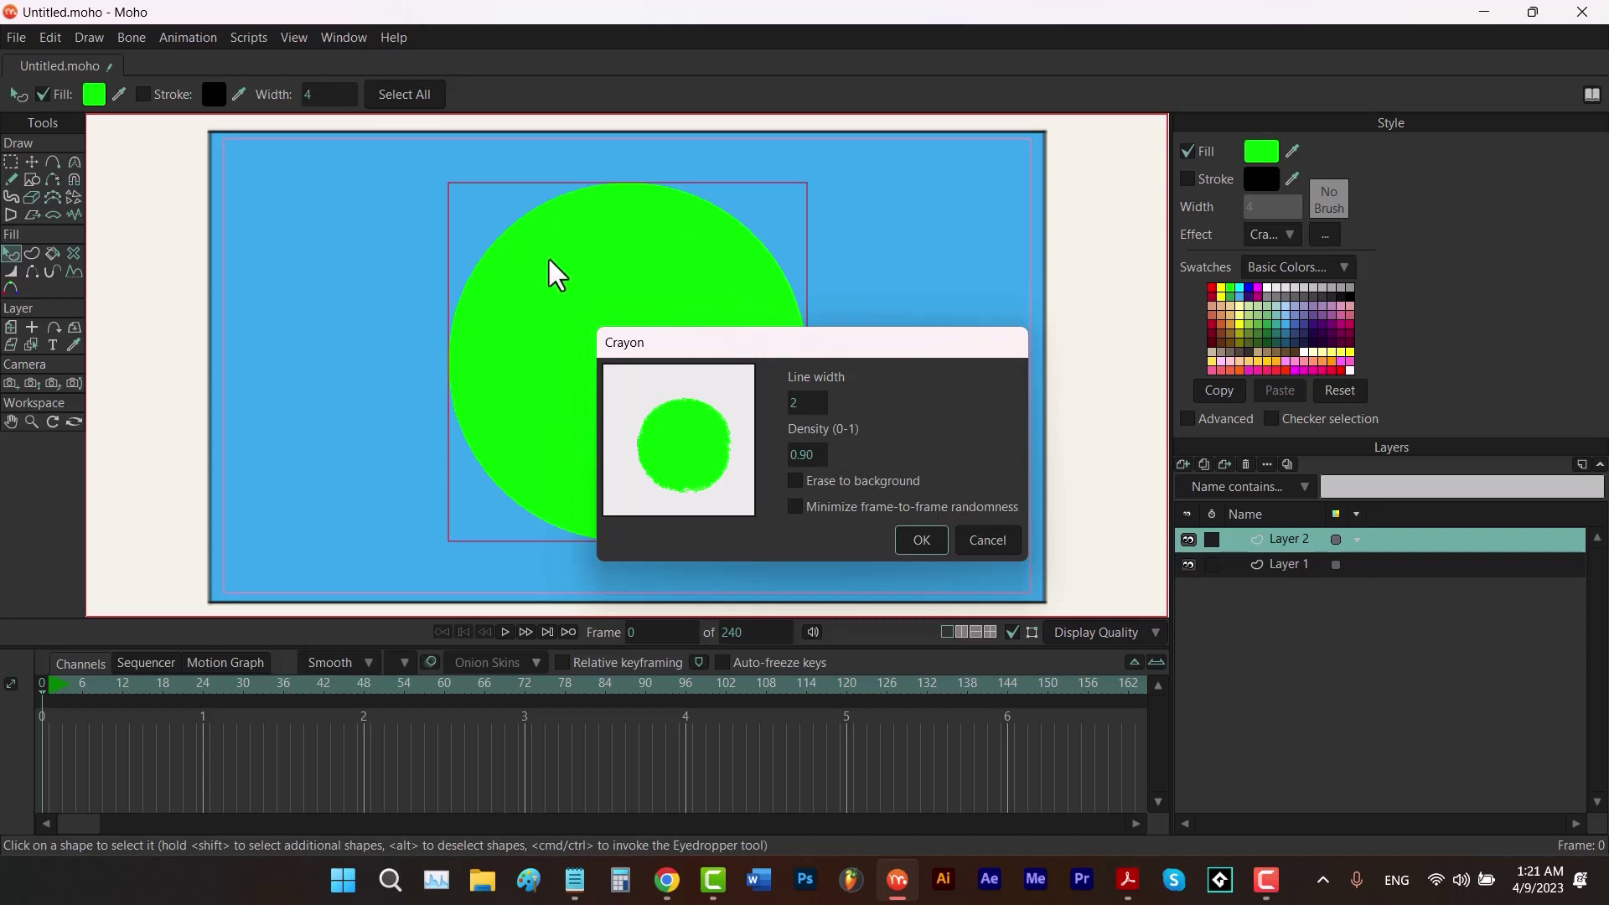
Try crayon density 0.5 and render a preview.
double_click(808, 454)
text(0.5)
click(916, 539)
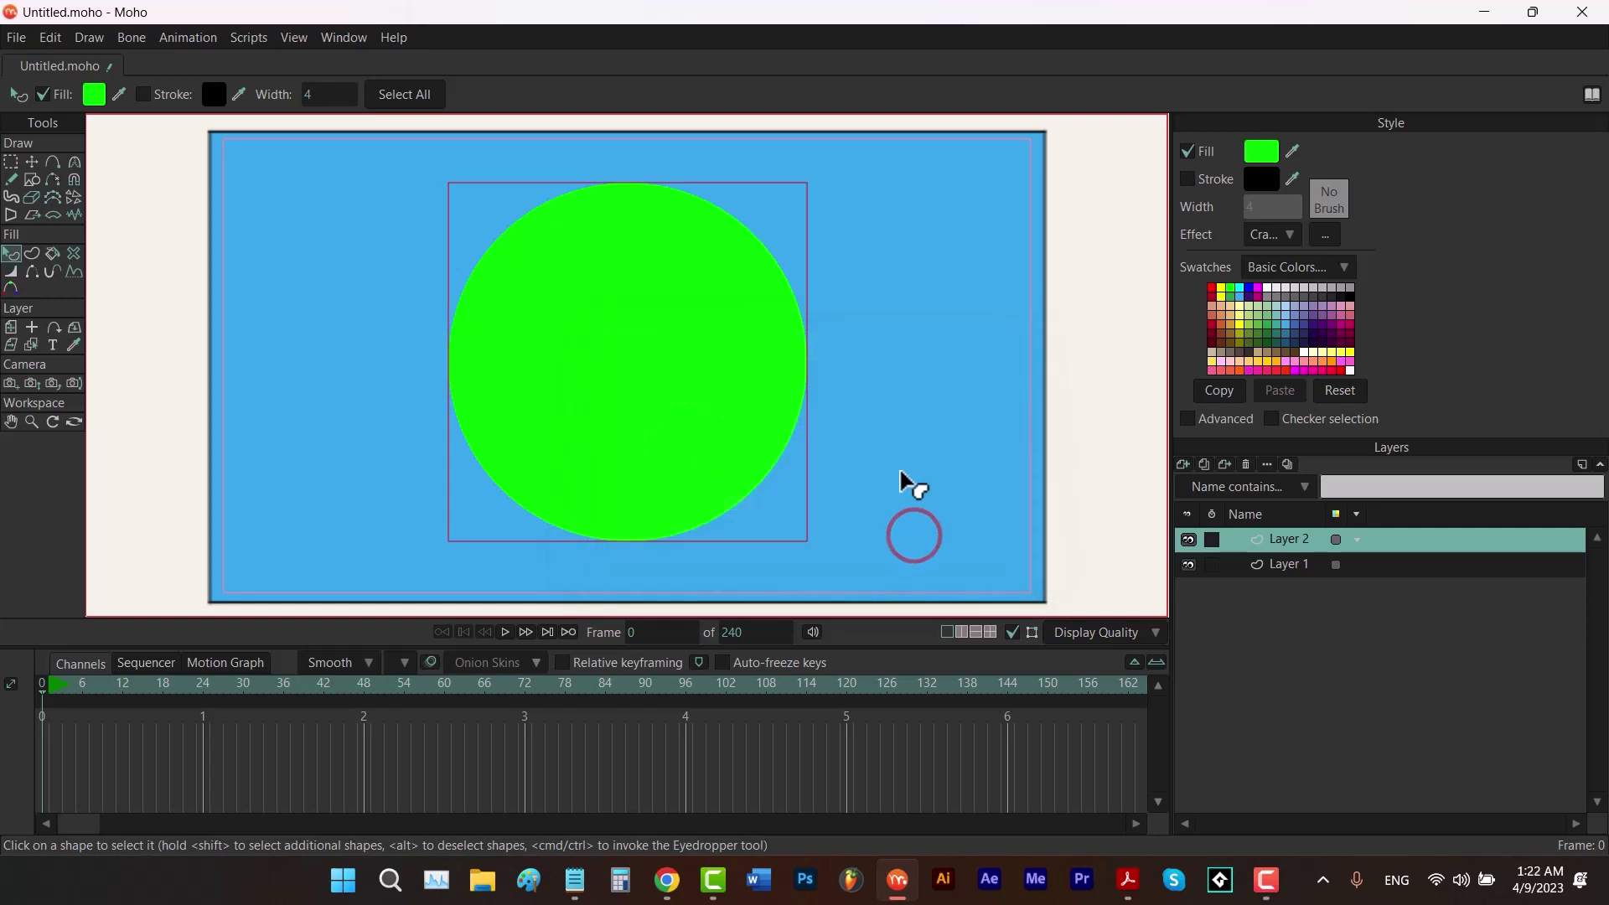
key(ctrl+r)
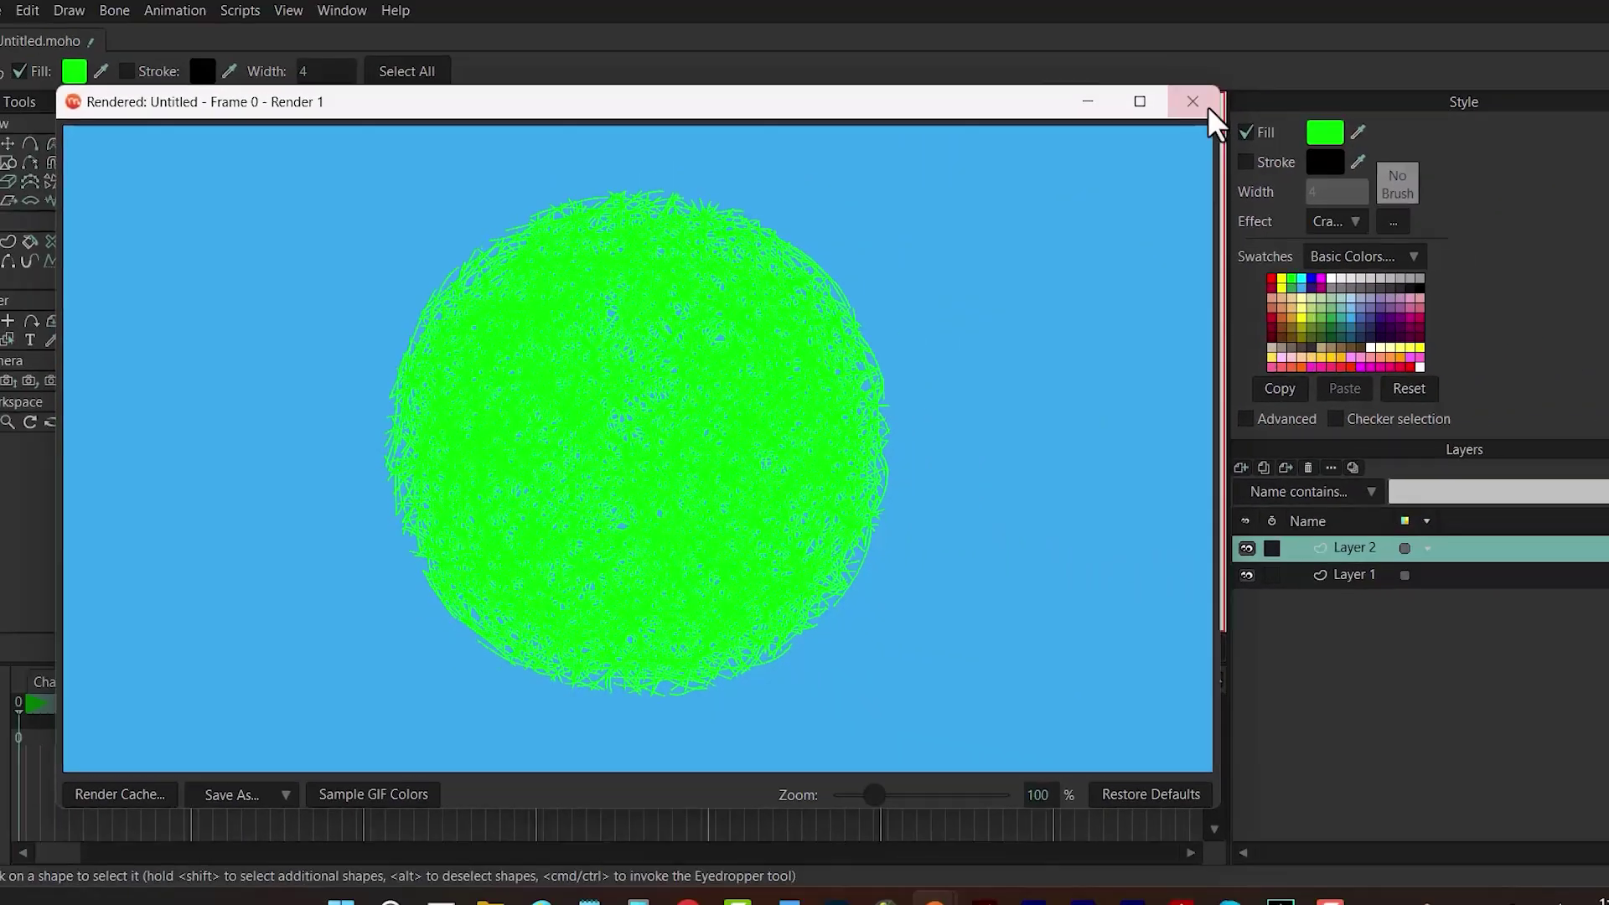
click(1211, 106)
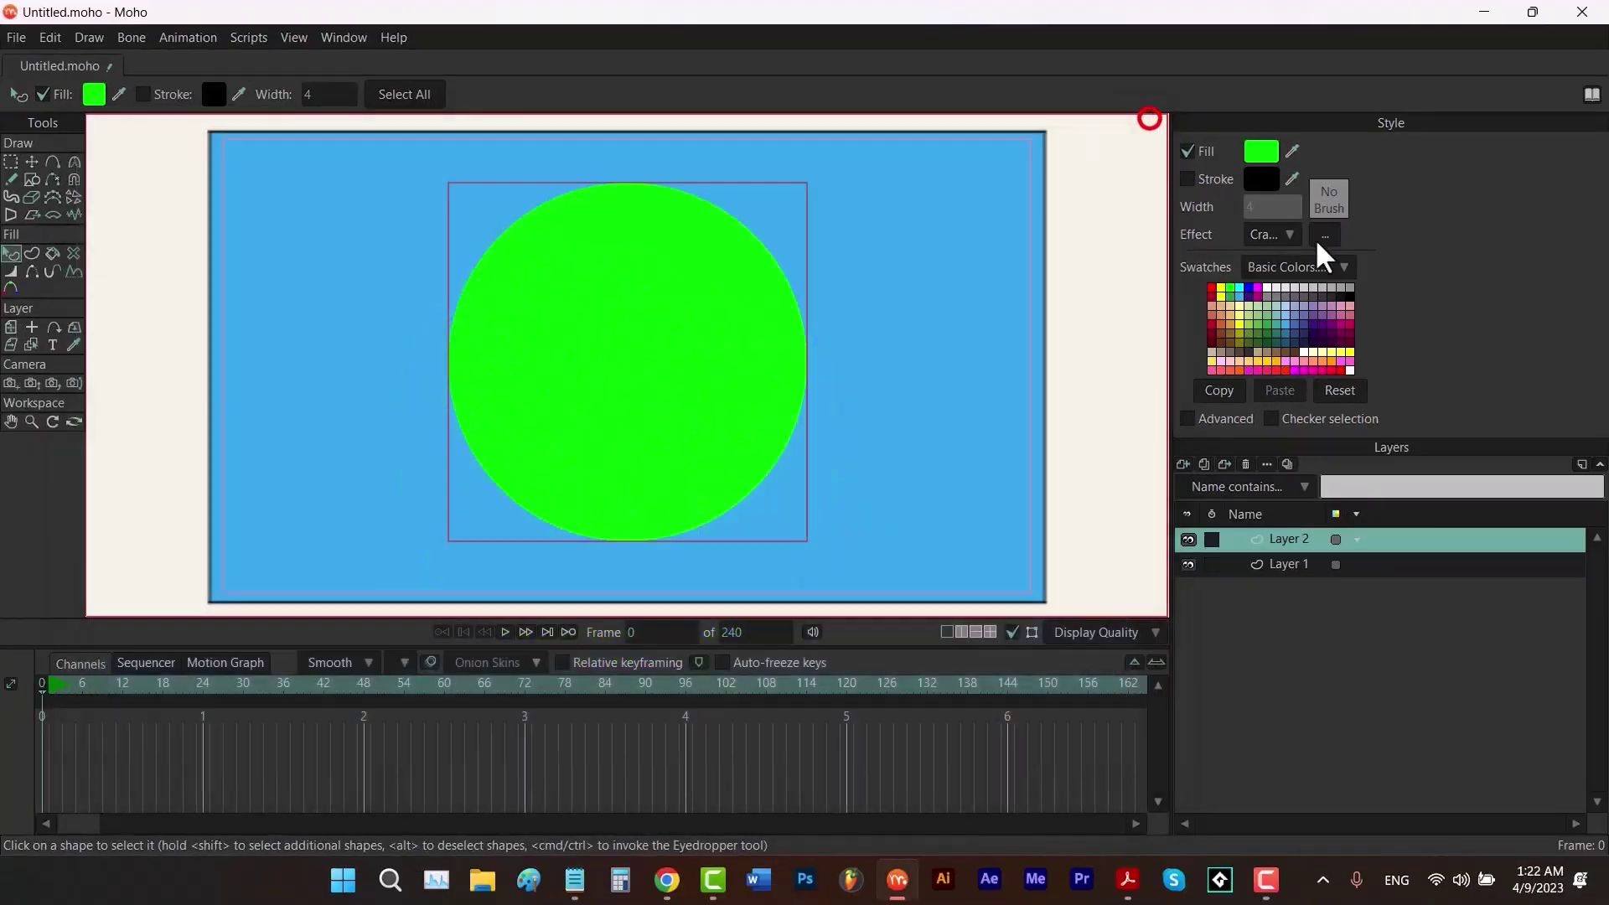
Turn on Erase to background for the crayon and render the result.
click(1323, 236)
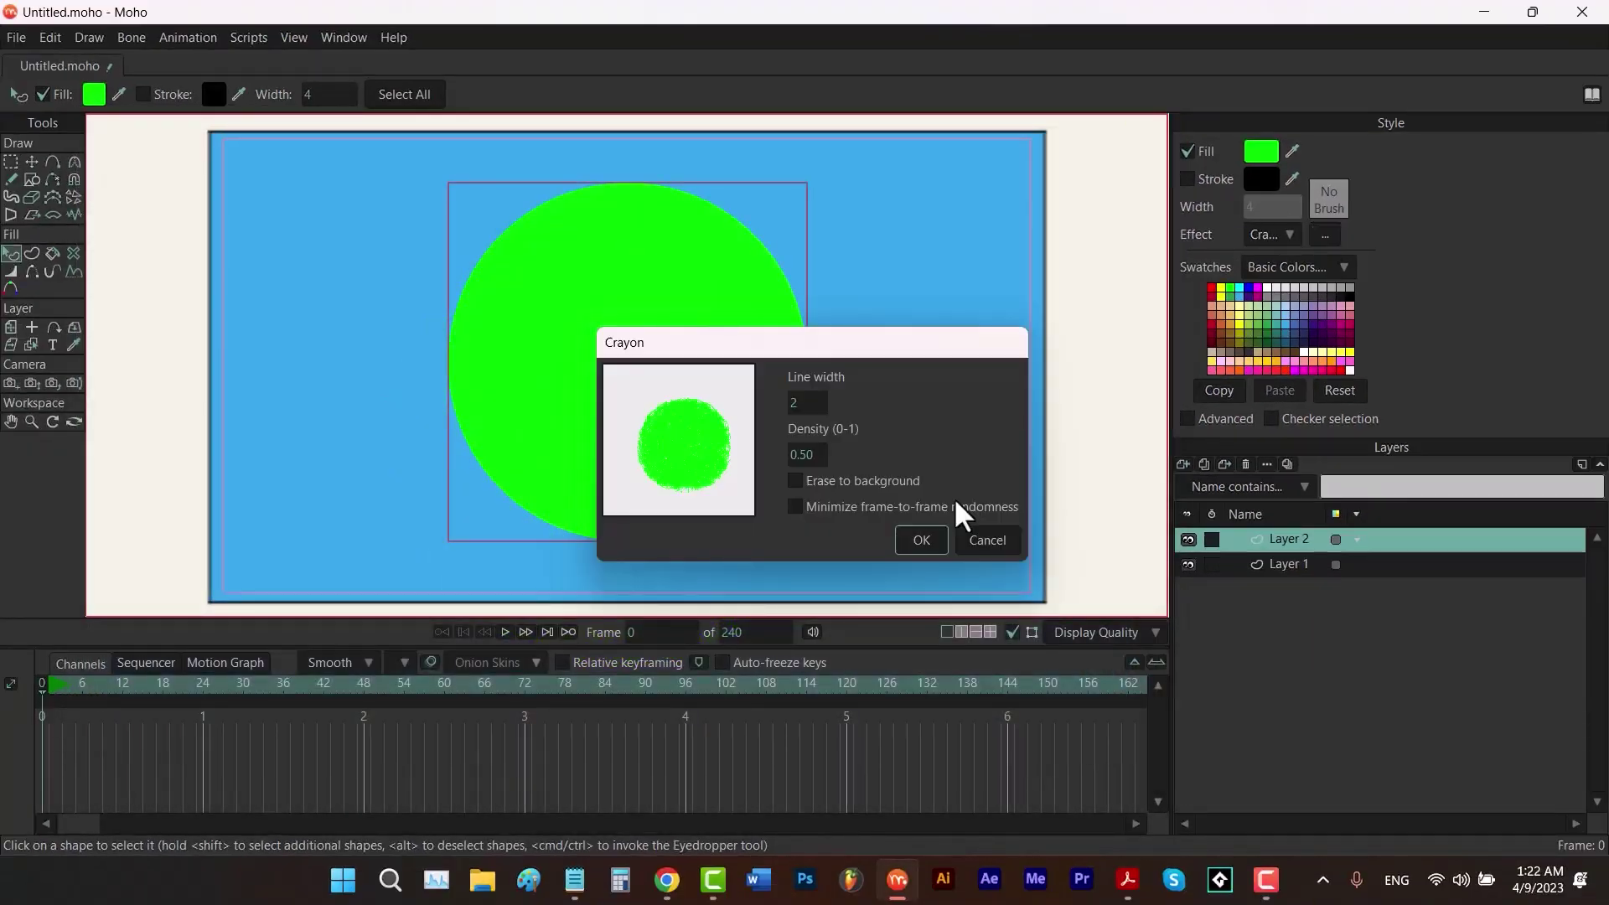
click(796, 480)
click(922, 539)
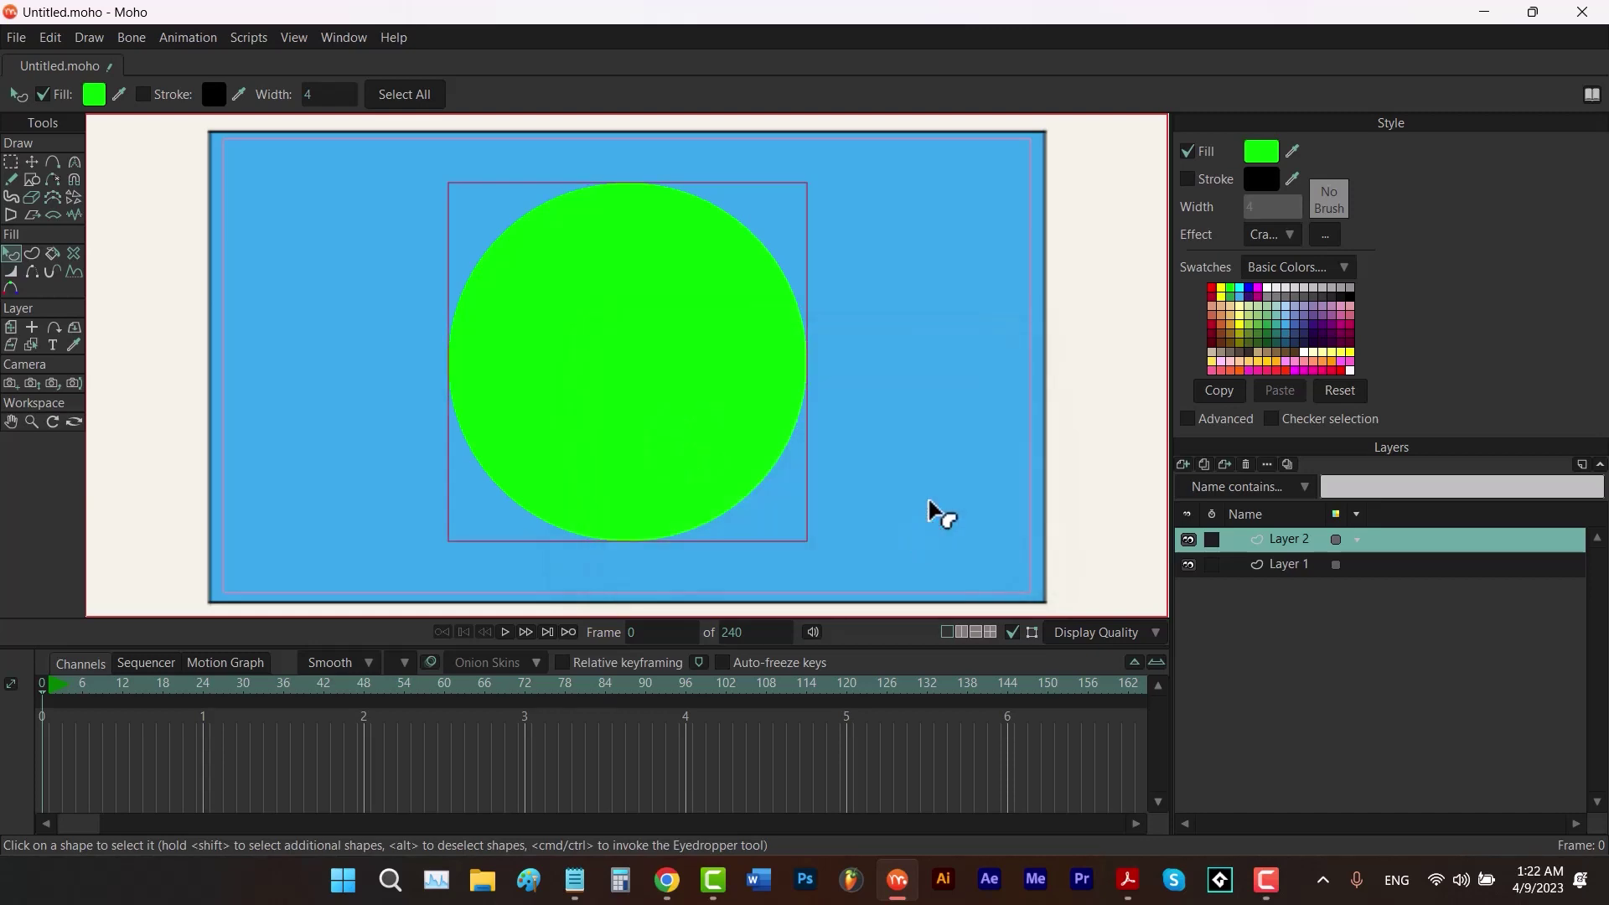
key(ctrl+r)
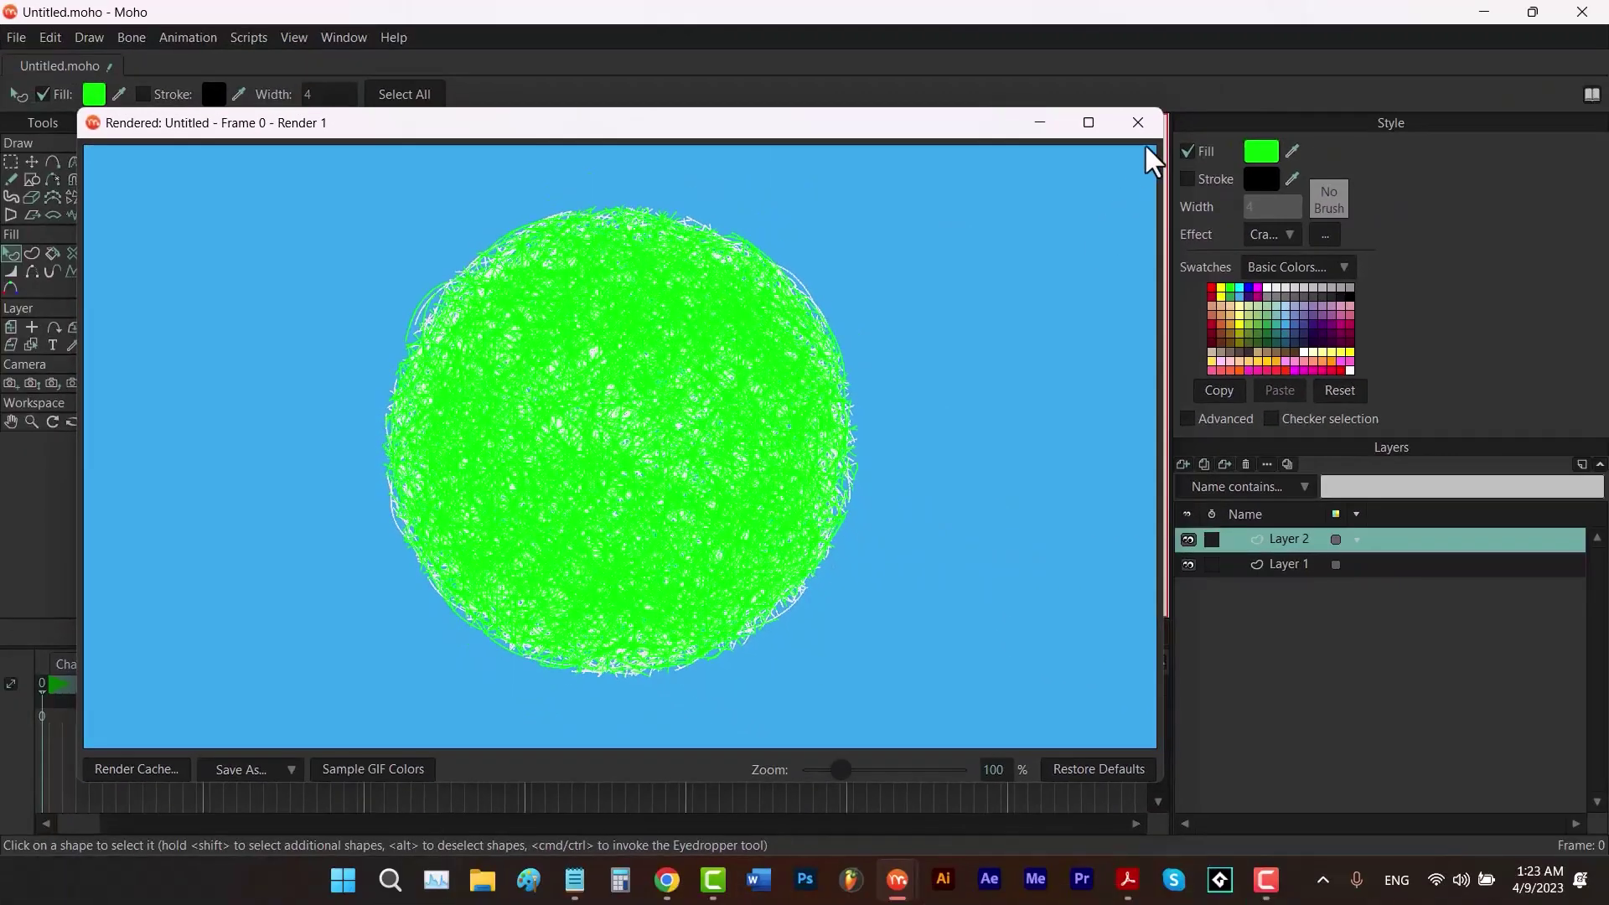
click(1143, 117)
Turn Erase to background off and set crayon density to 0.9.
click(1320, 239)
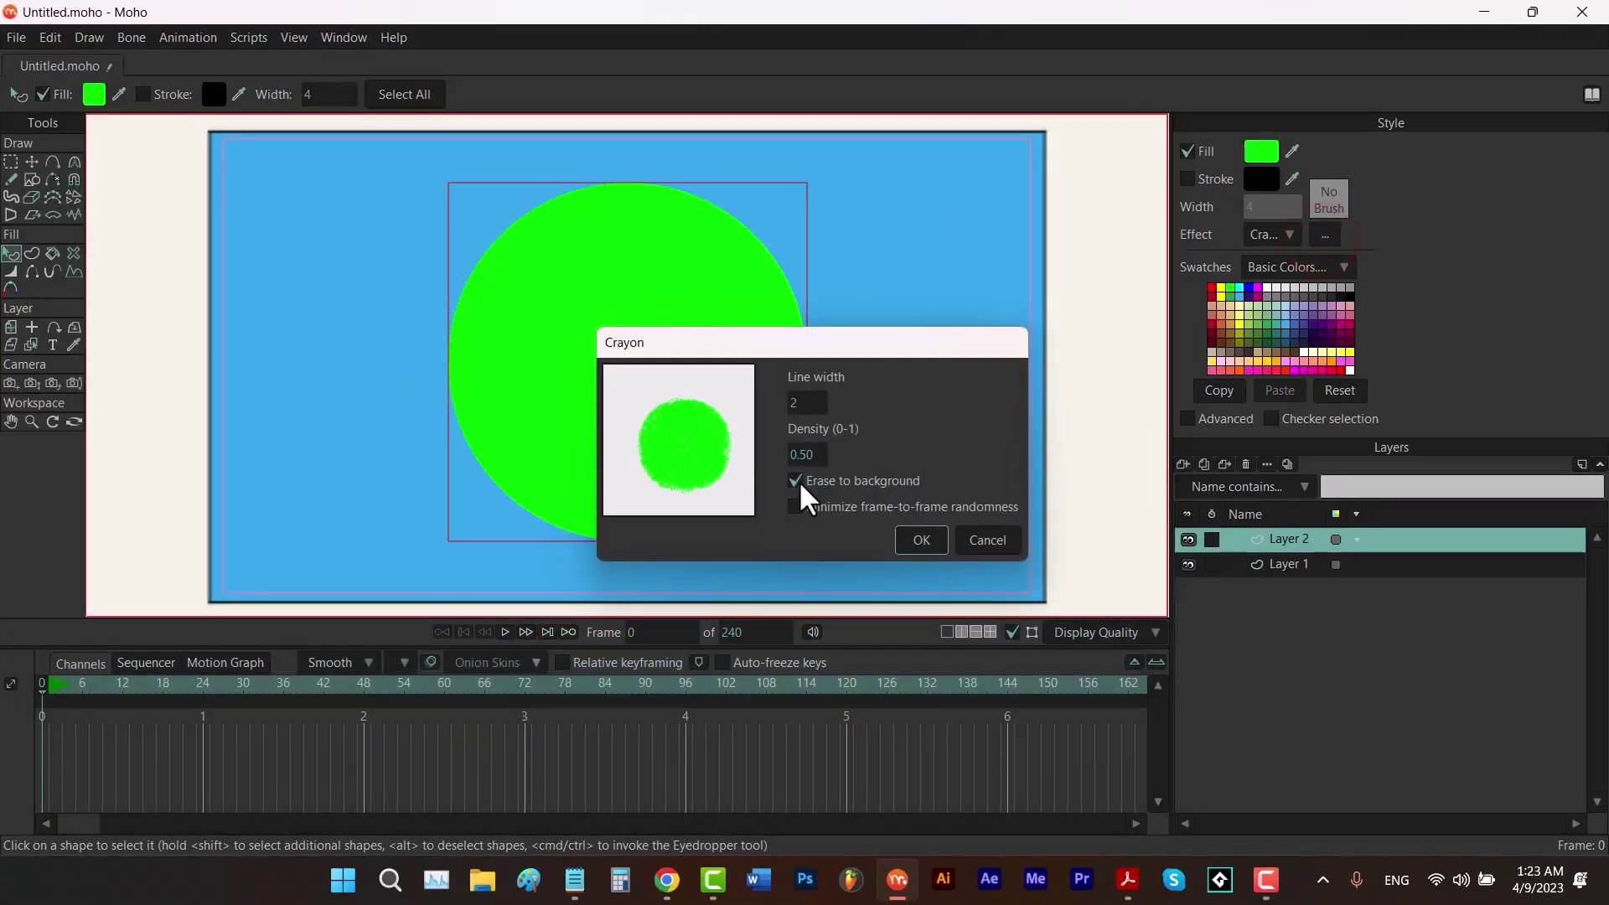
click(797, 481)
click(809, 457)
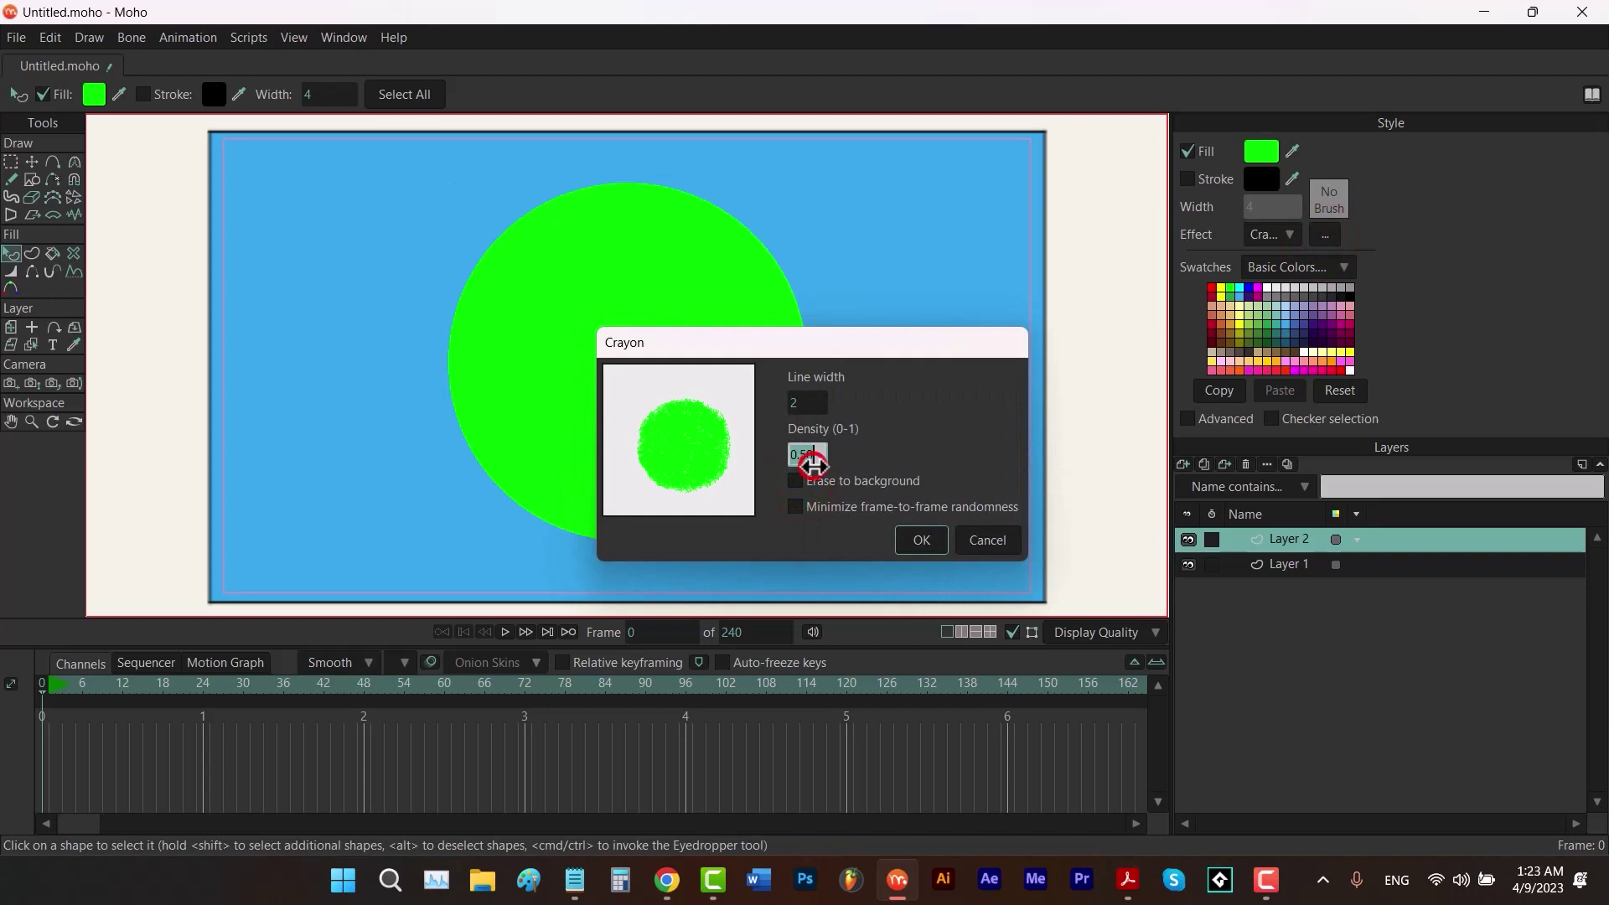
text(0.9)
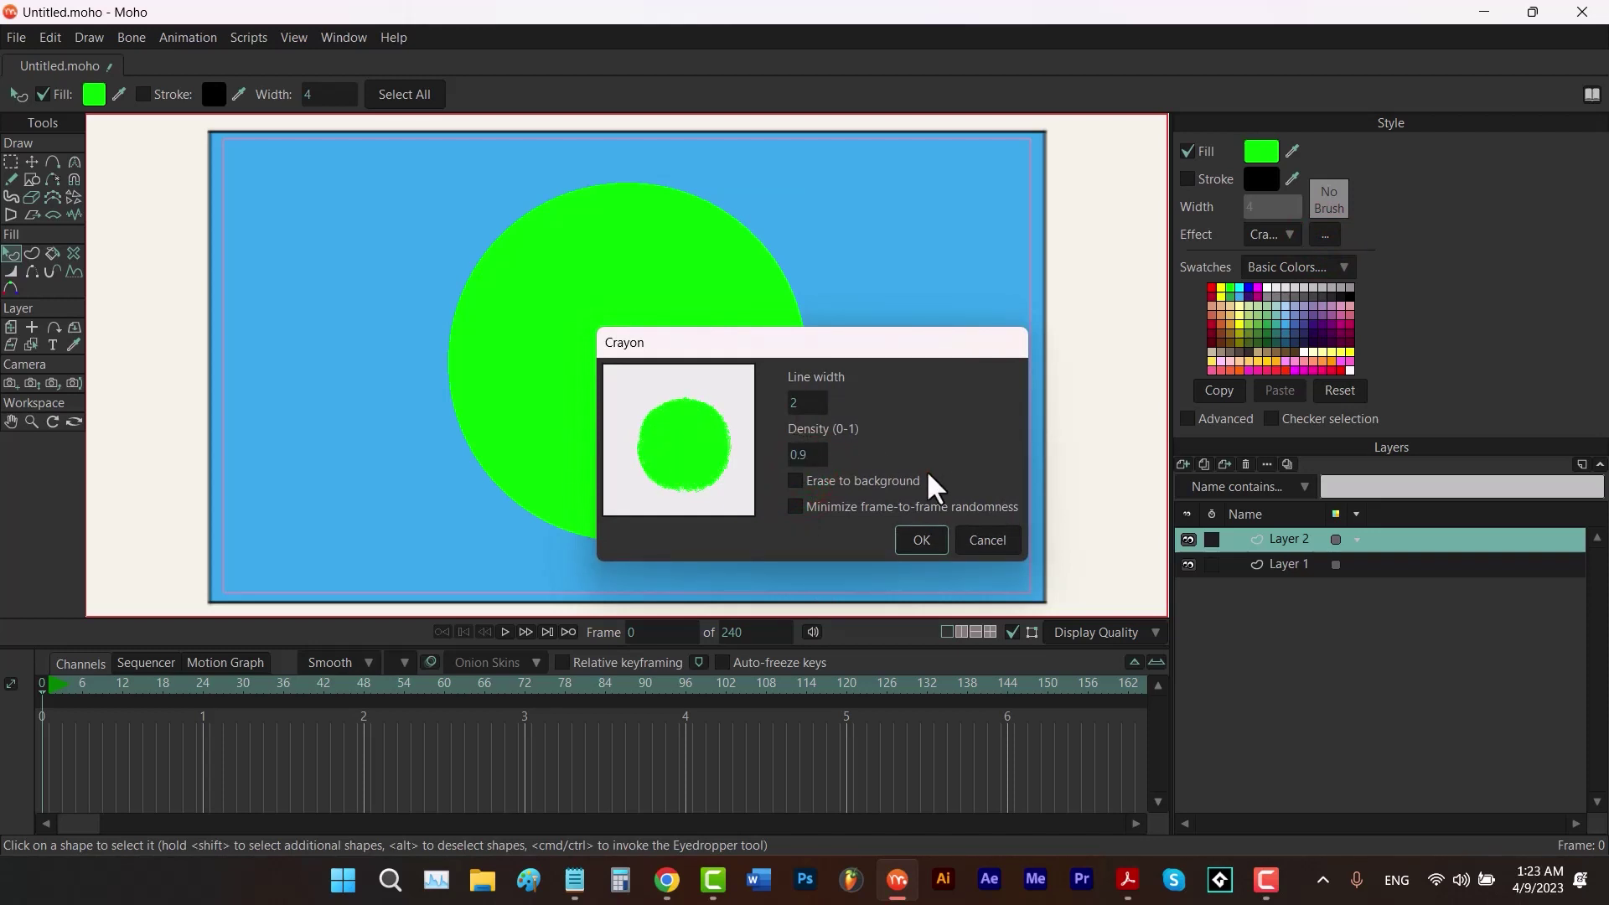
click(924, 535)
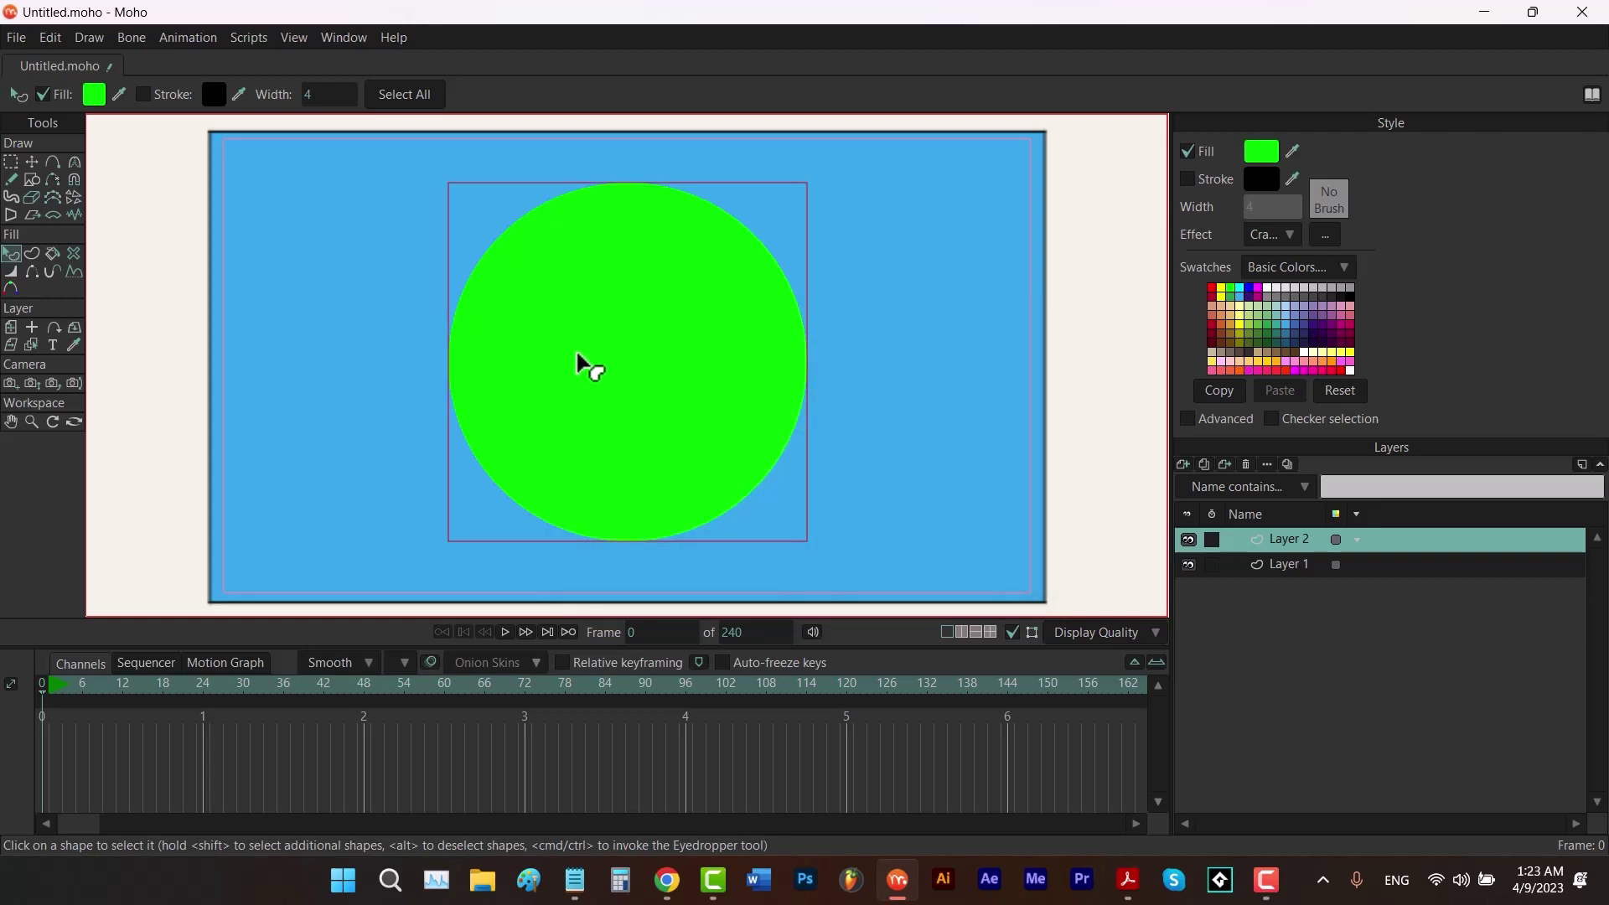
Export the animation as Untitled.mp4 to the Desktop using the Video MP4 MPEG4-AAC preset.
click(17, 37)
click(63, 536)
click(1134, 289)
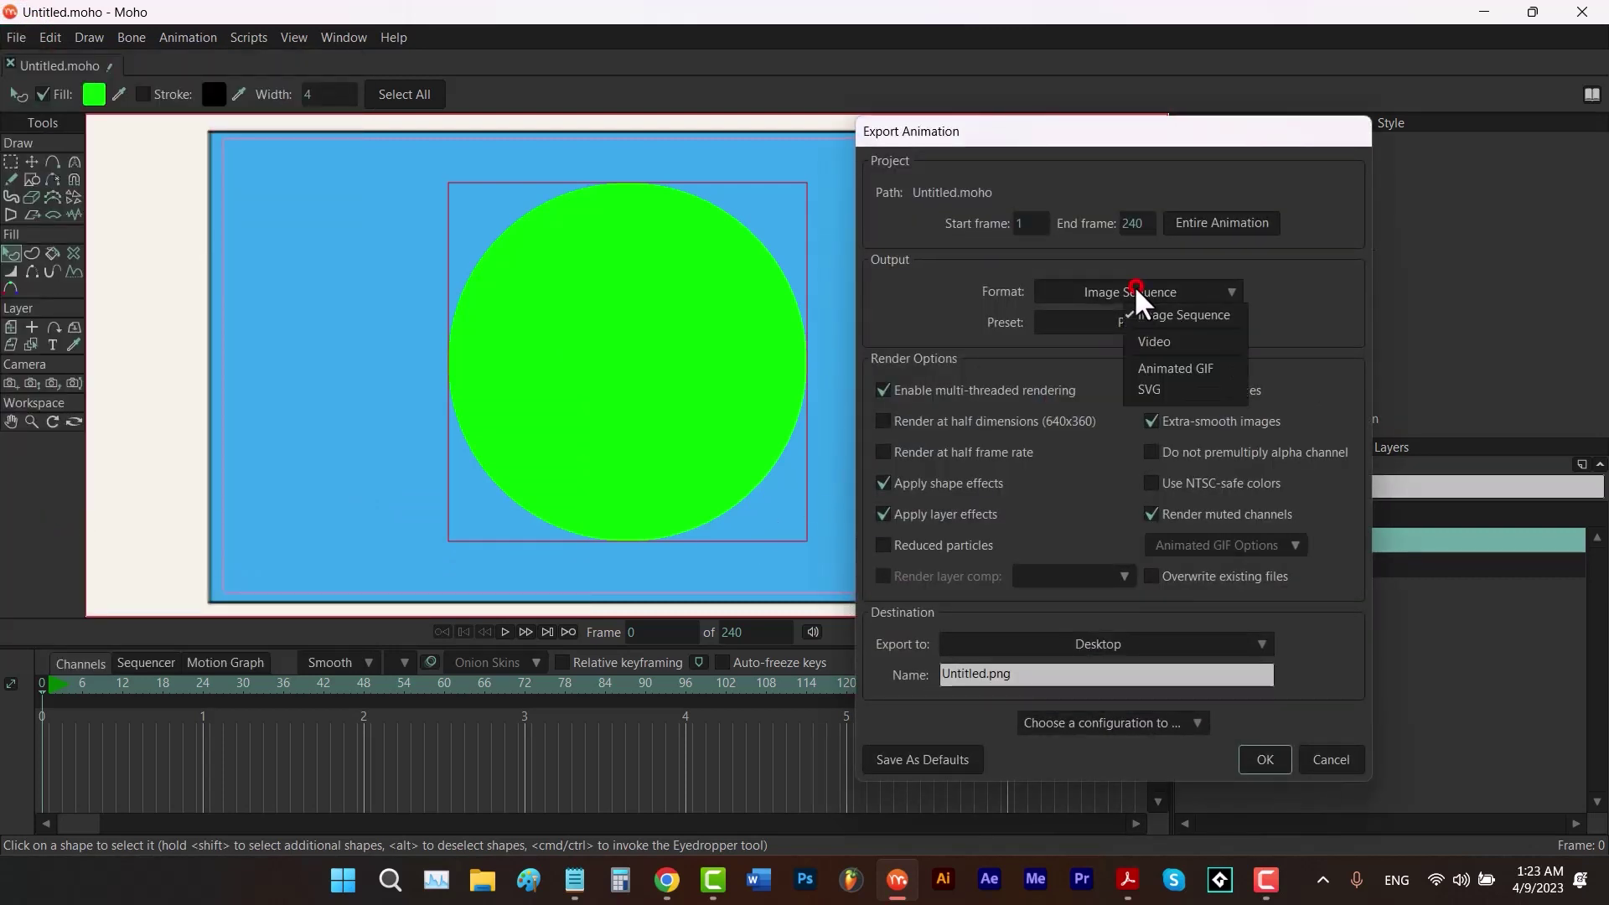
click(1179, 344)
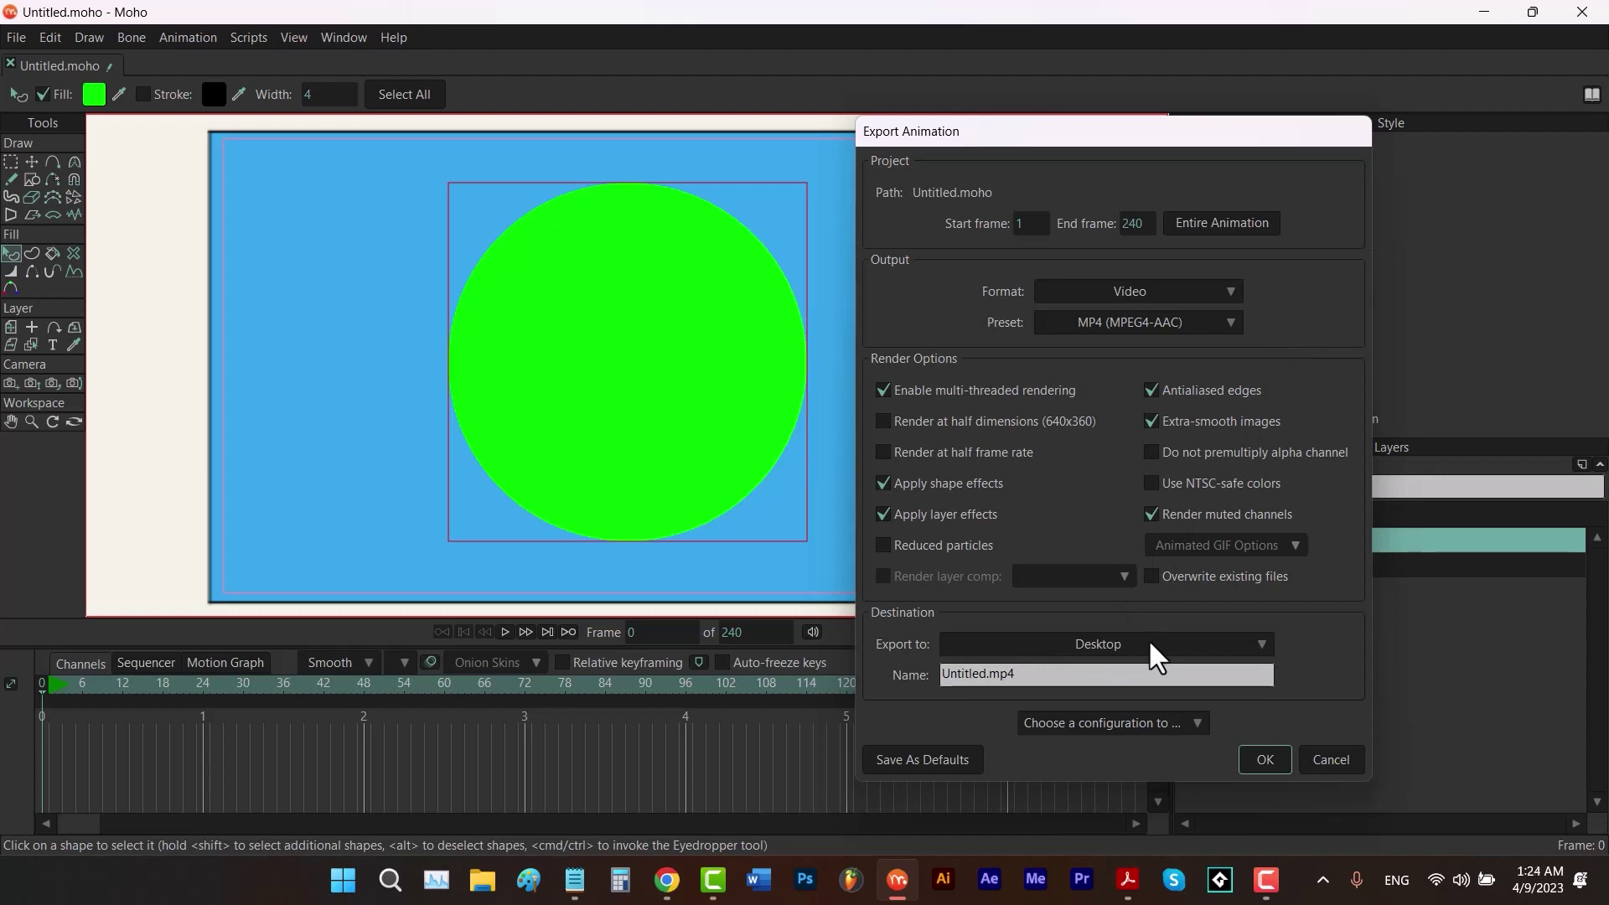
click(1262, 759)
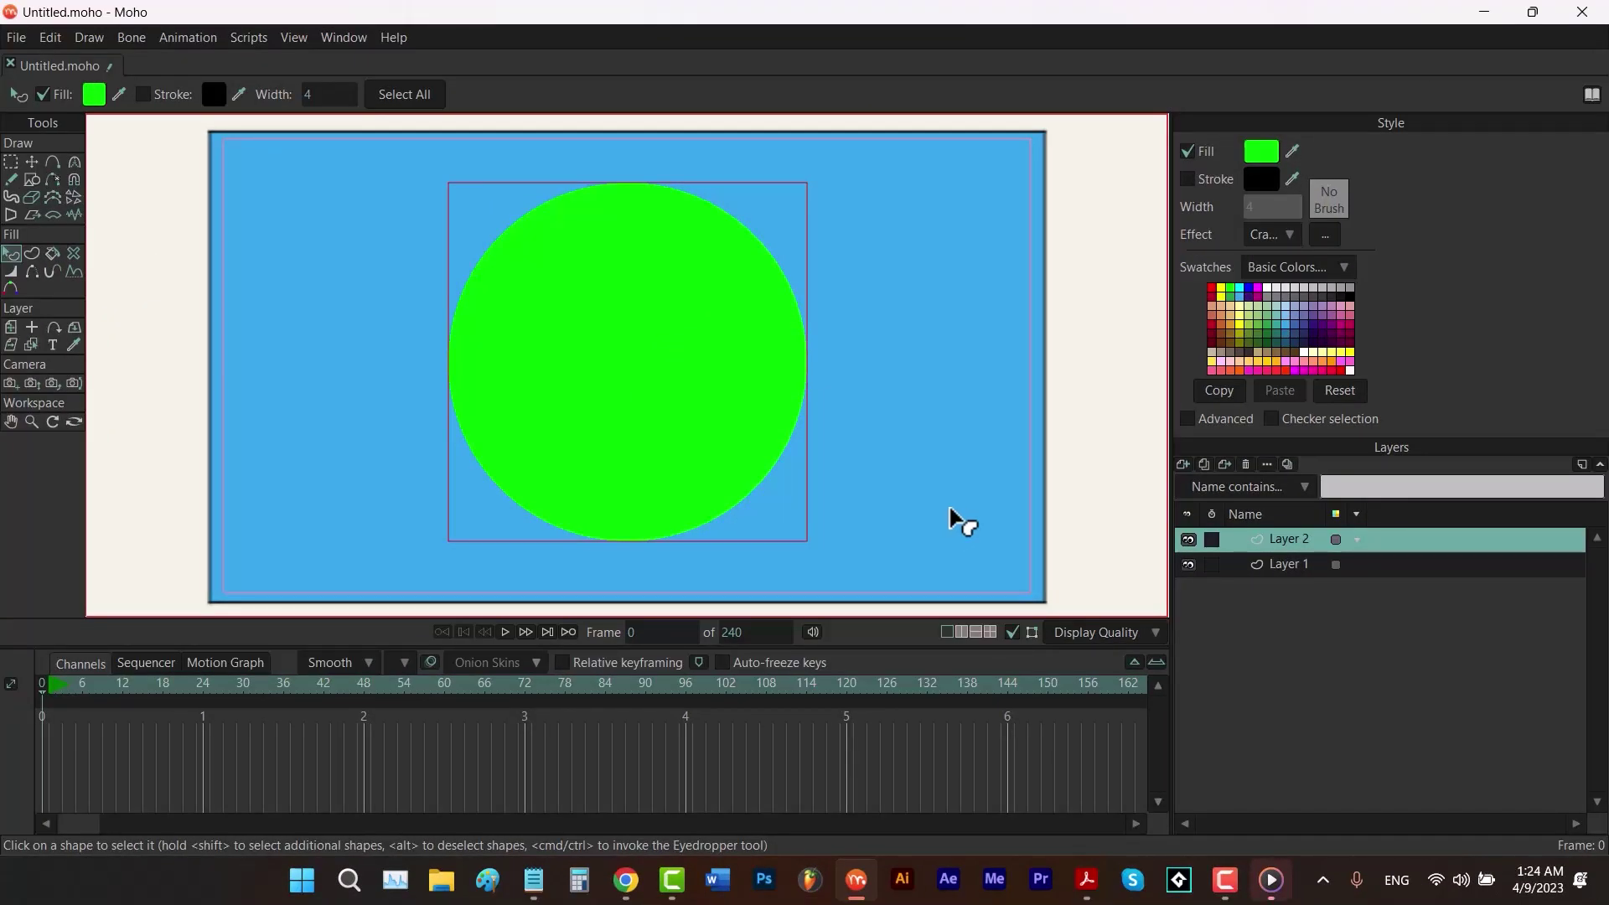
Enable Minimize frame-to-frame randomness in the Crayon effect settings.
click(1330, 237)
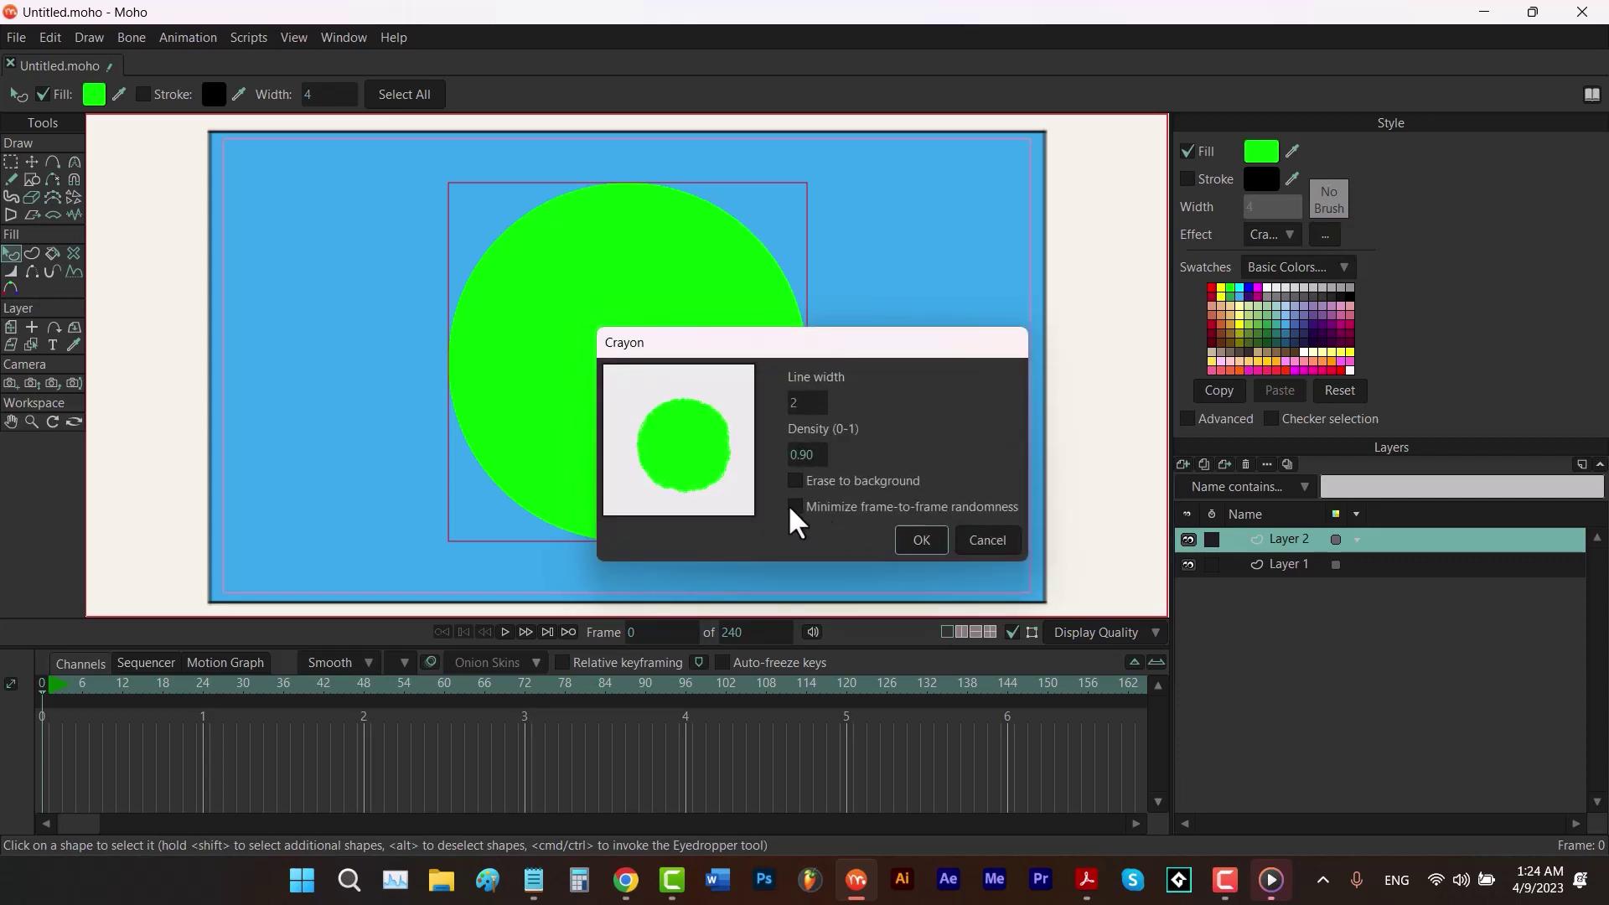
click(792, 507)
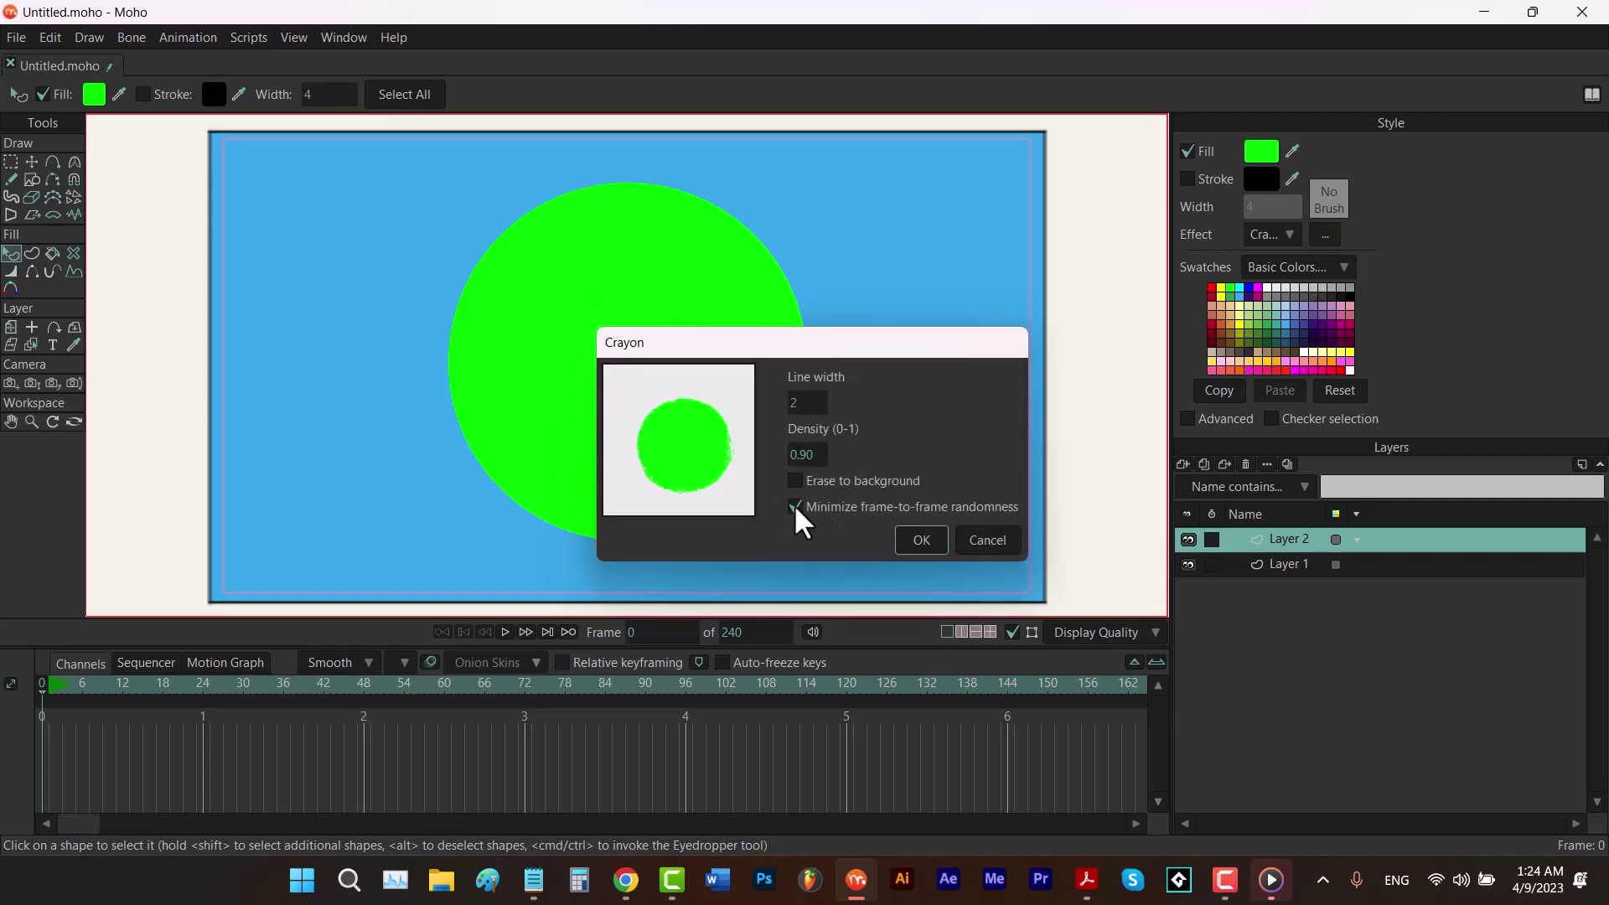
click(901, 537)
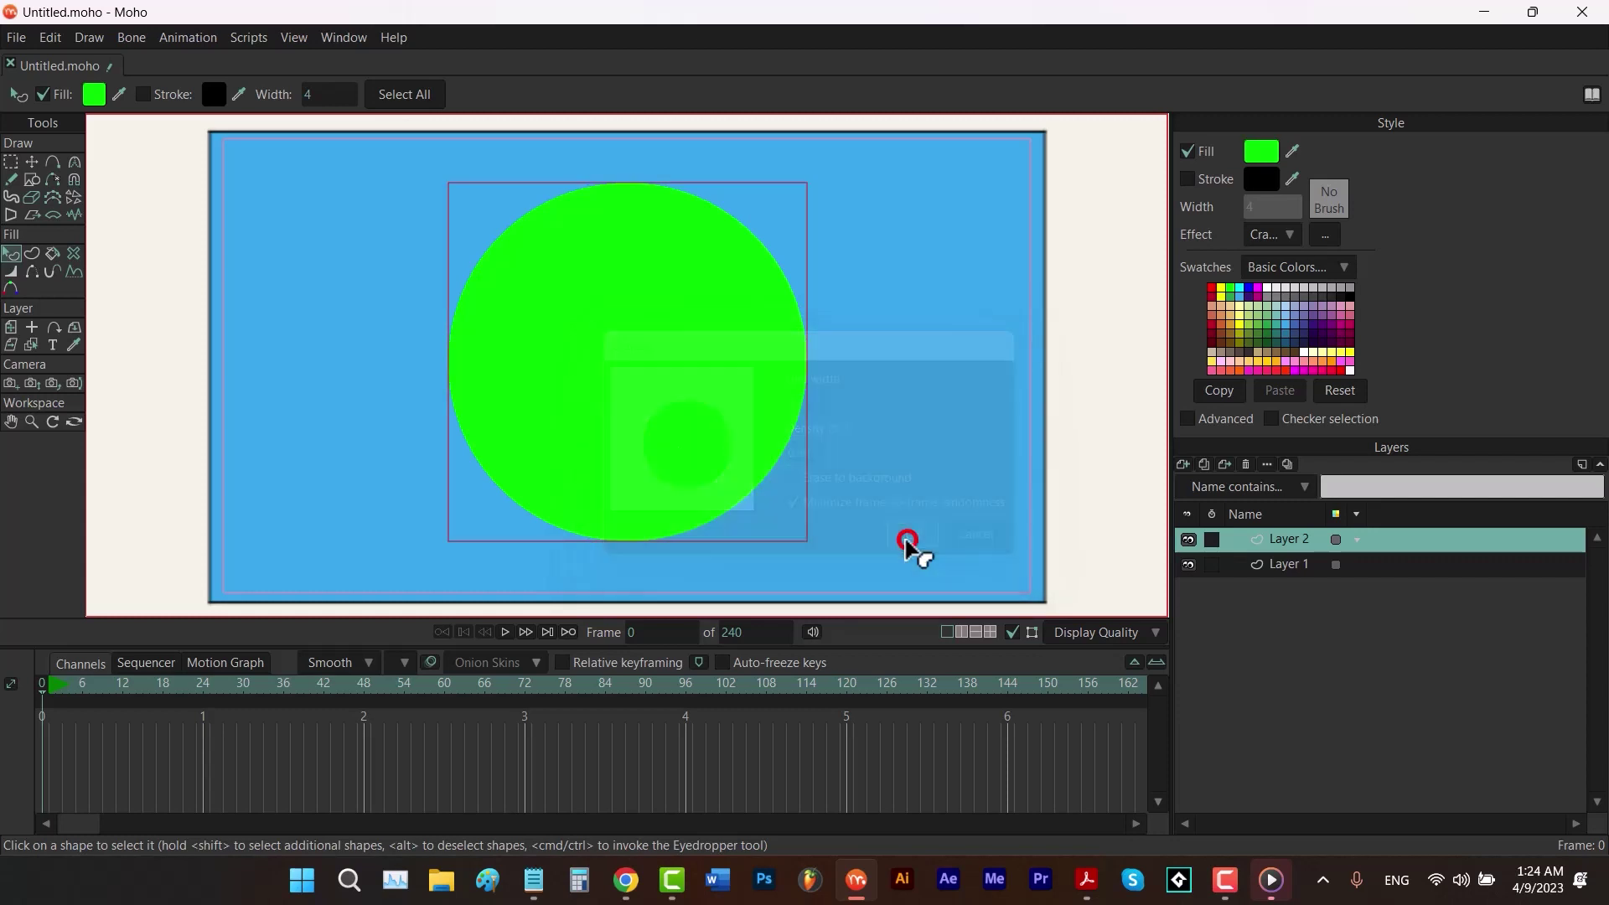
Start an MP4 video export of the animation, then abort the render.
click(14, 37)
click(78, 540)
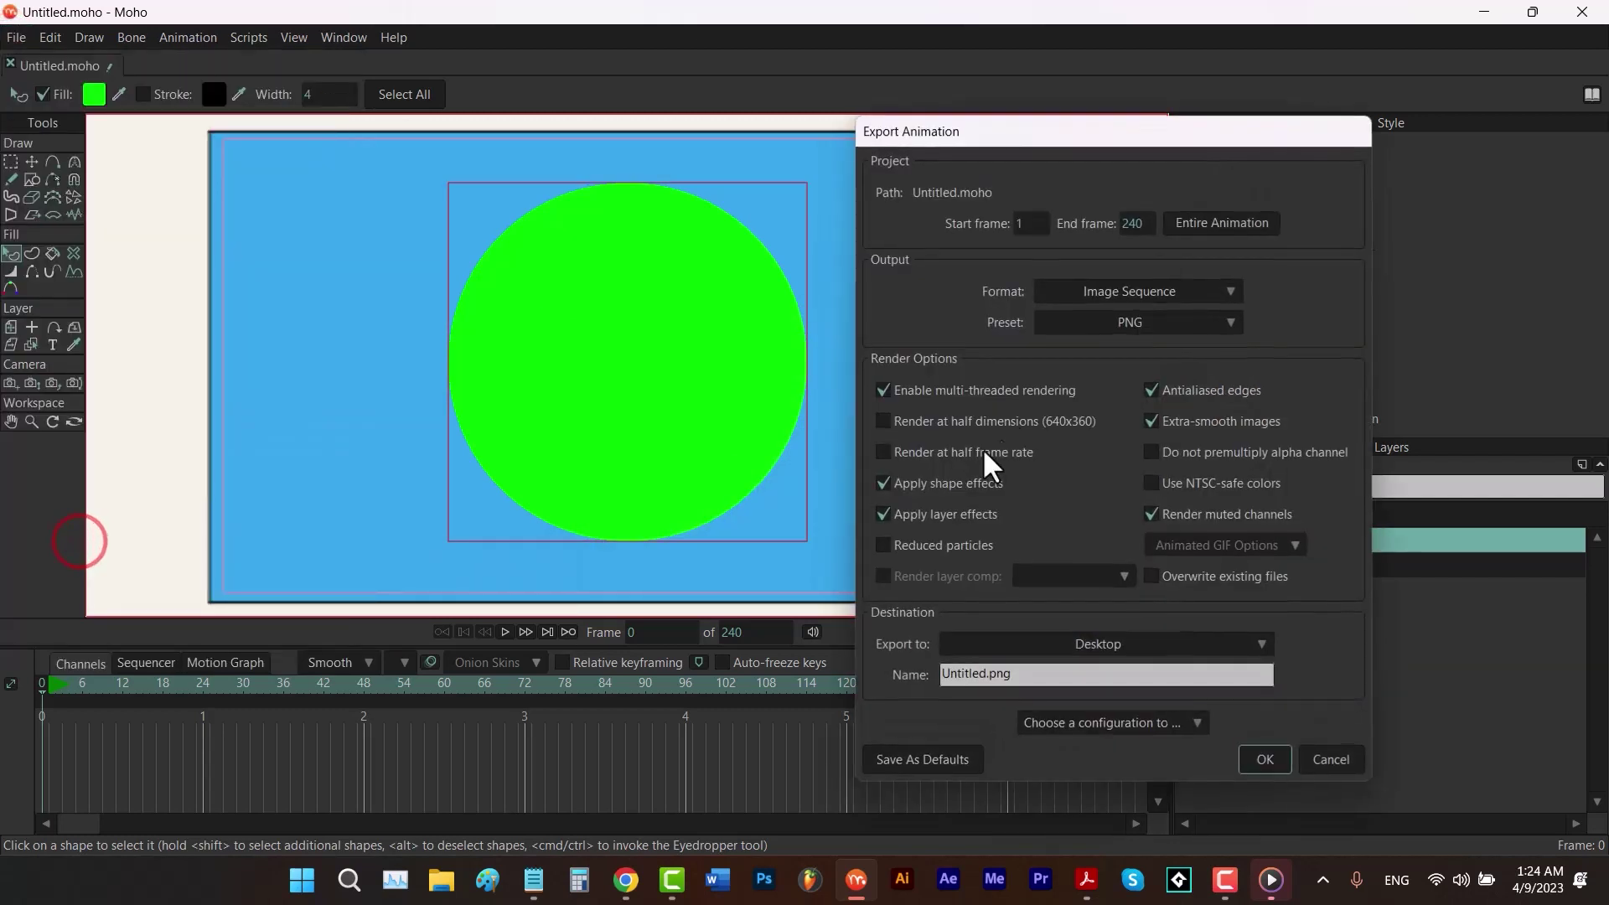
click(1099, 289)
click(1118, 342)
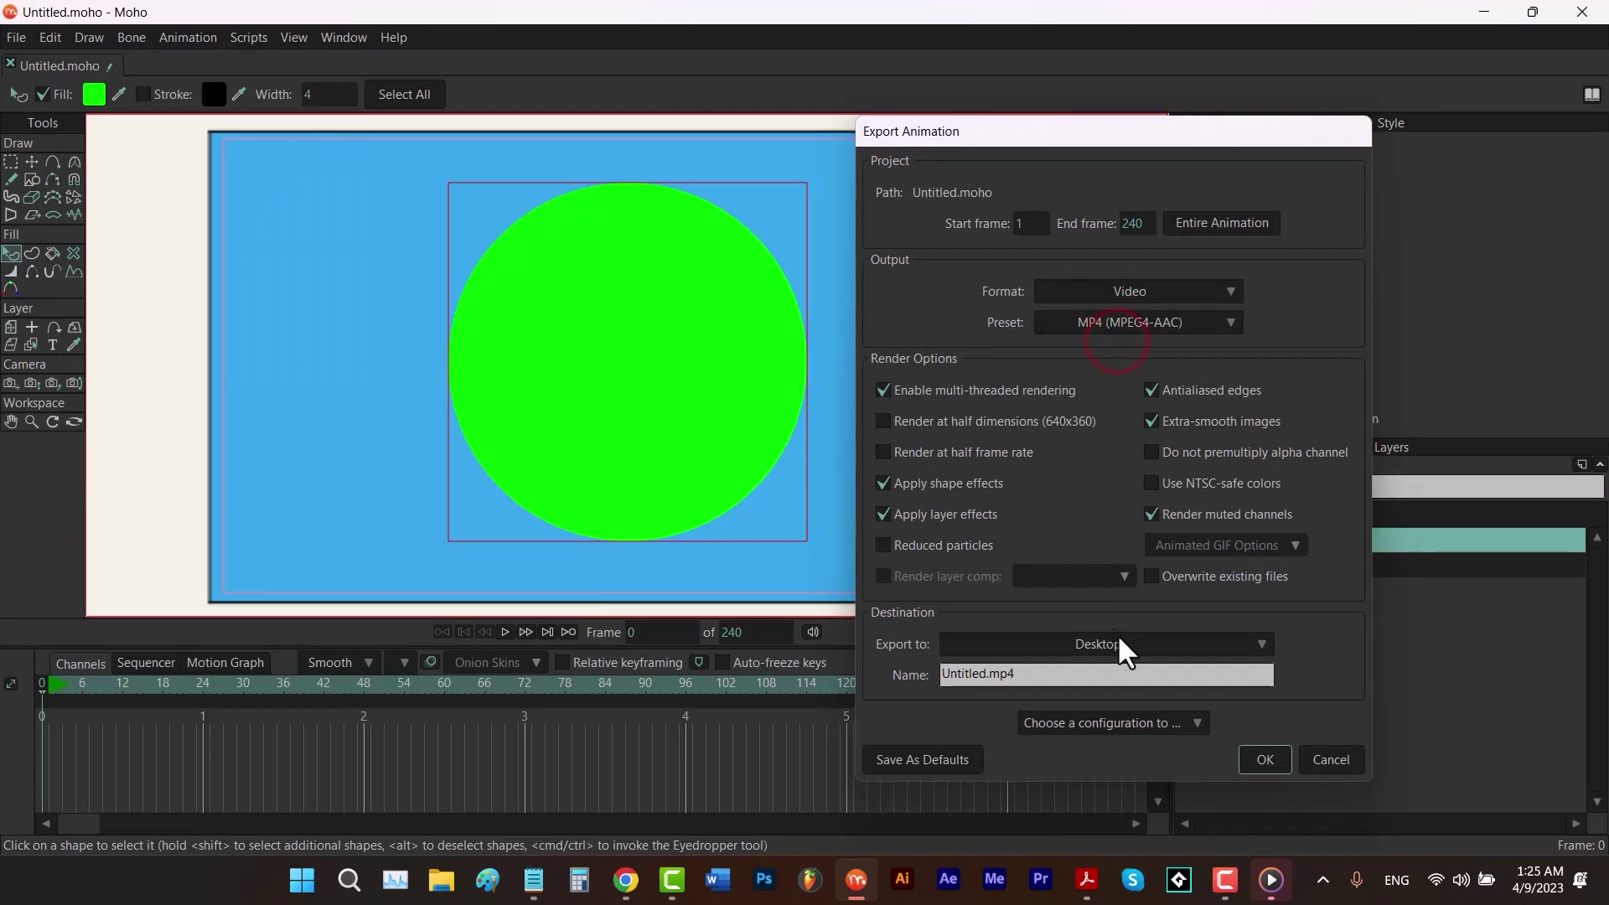
click(1257, 759)
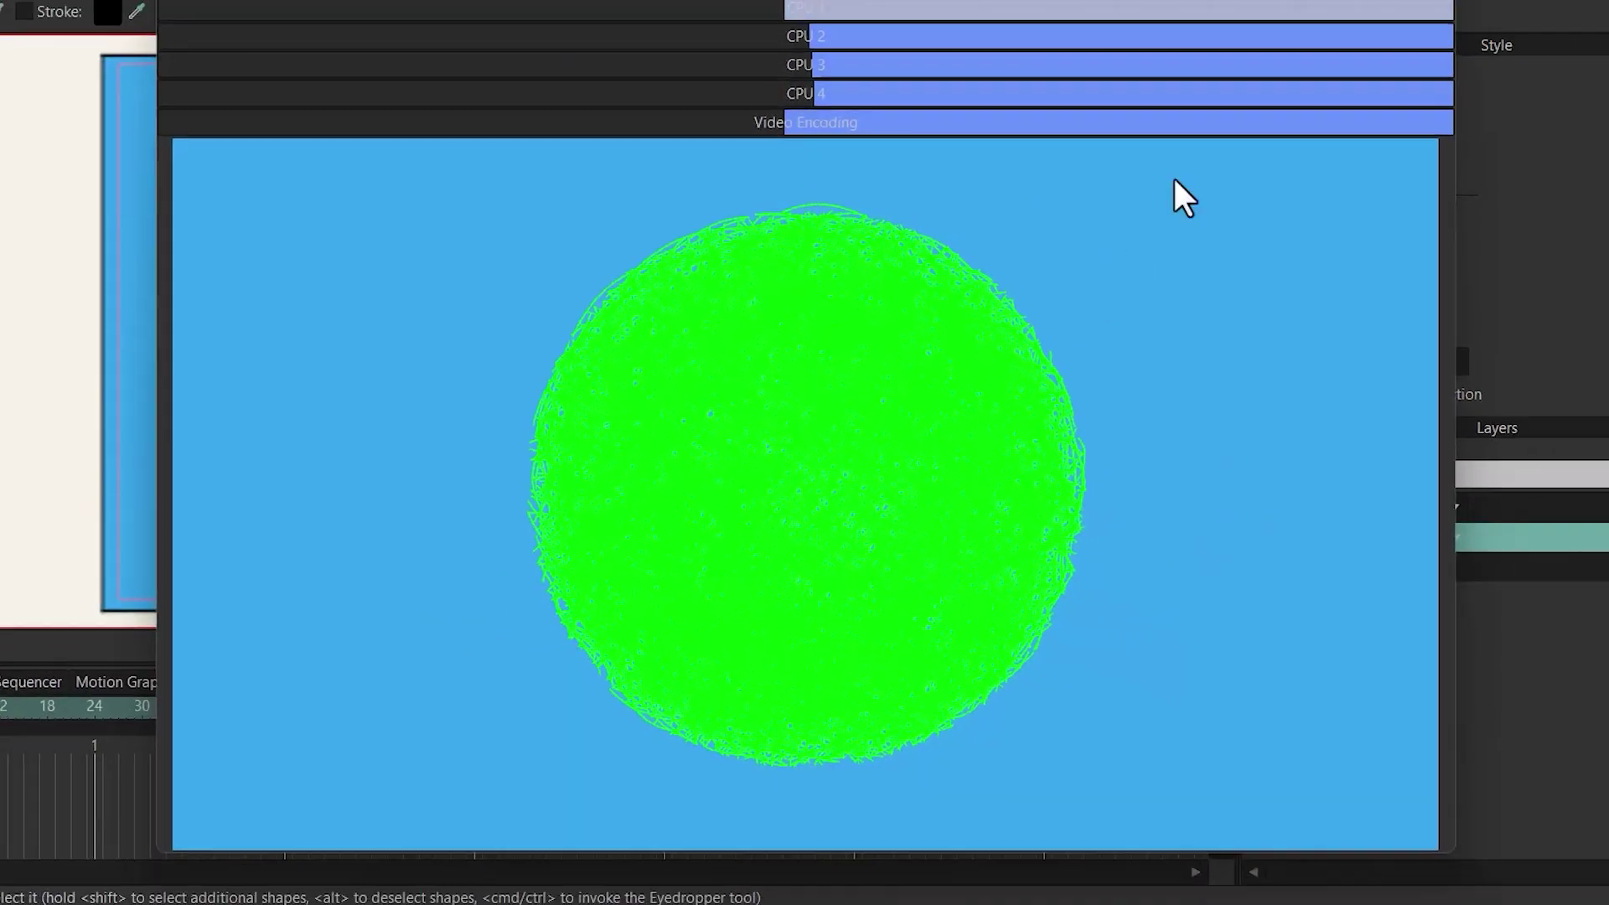
click(1330, 63)
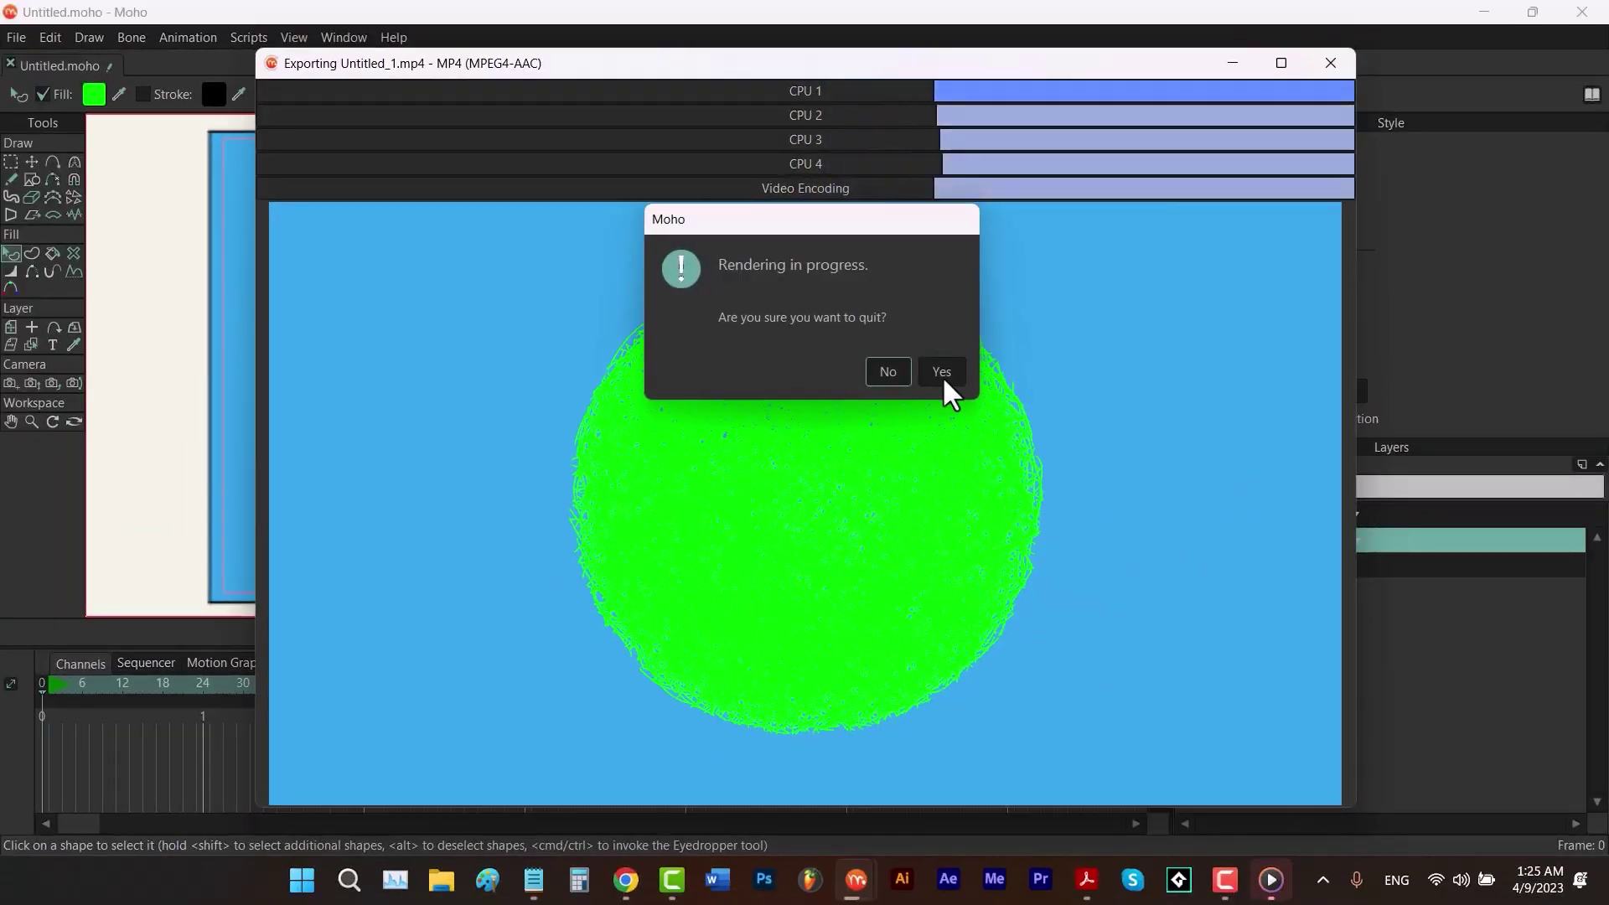
click(942, 372)
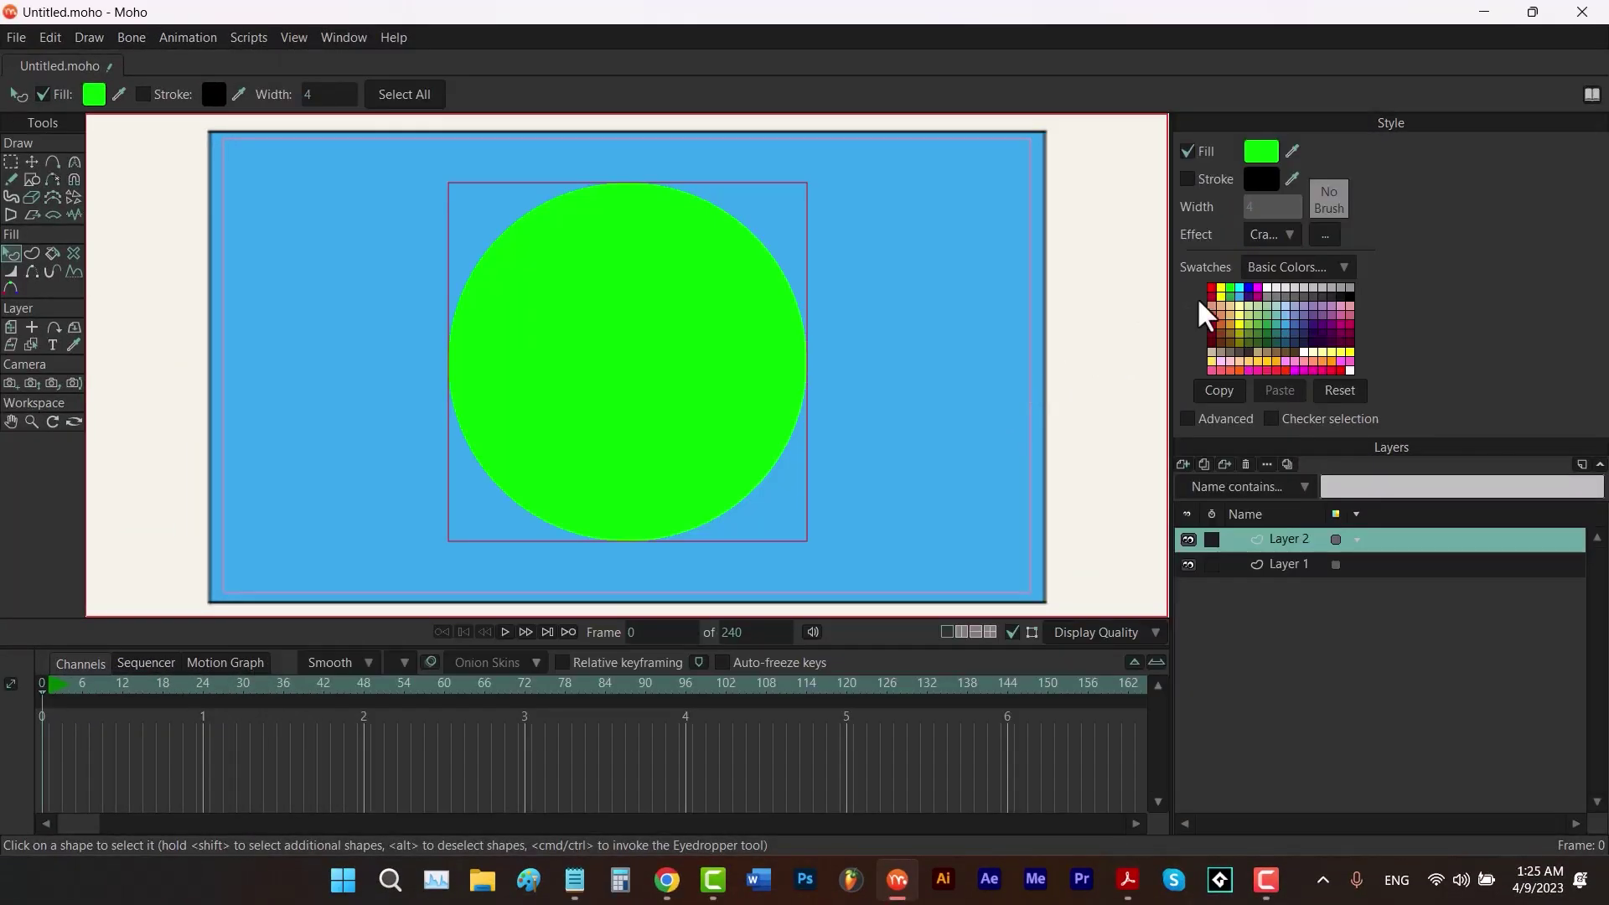
click(1270, 234)
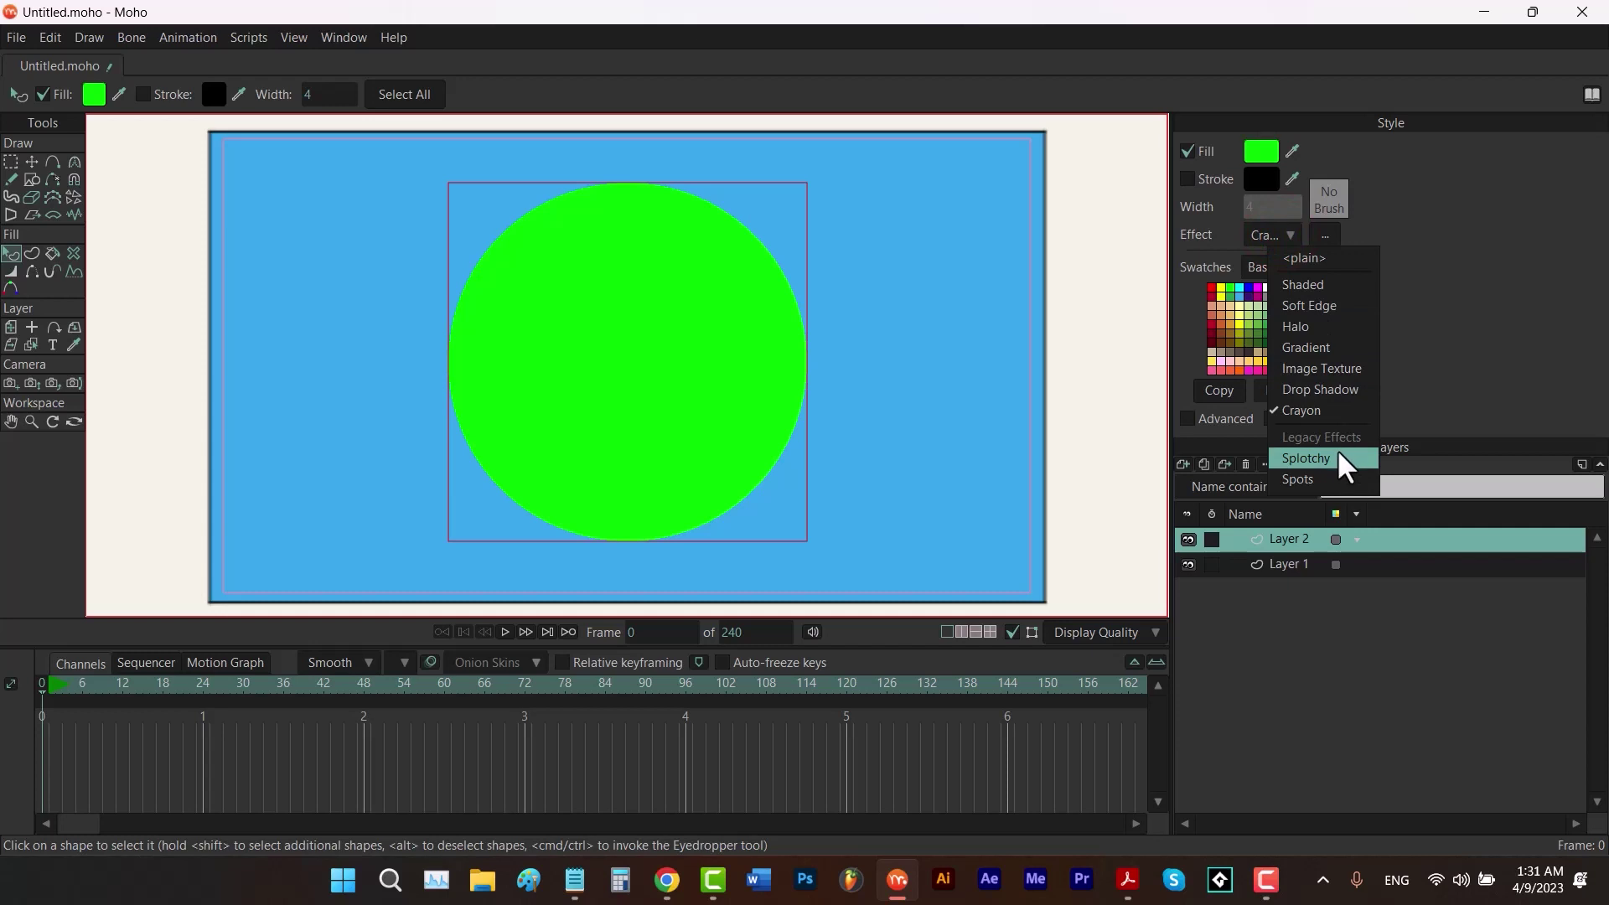
Apply a Splotchy fill effect to the circle with scale 4 and magnitude 117.
click(1339, 458)
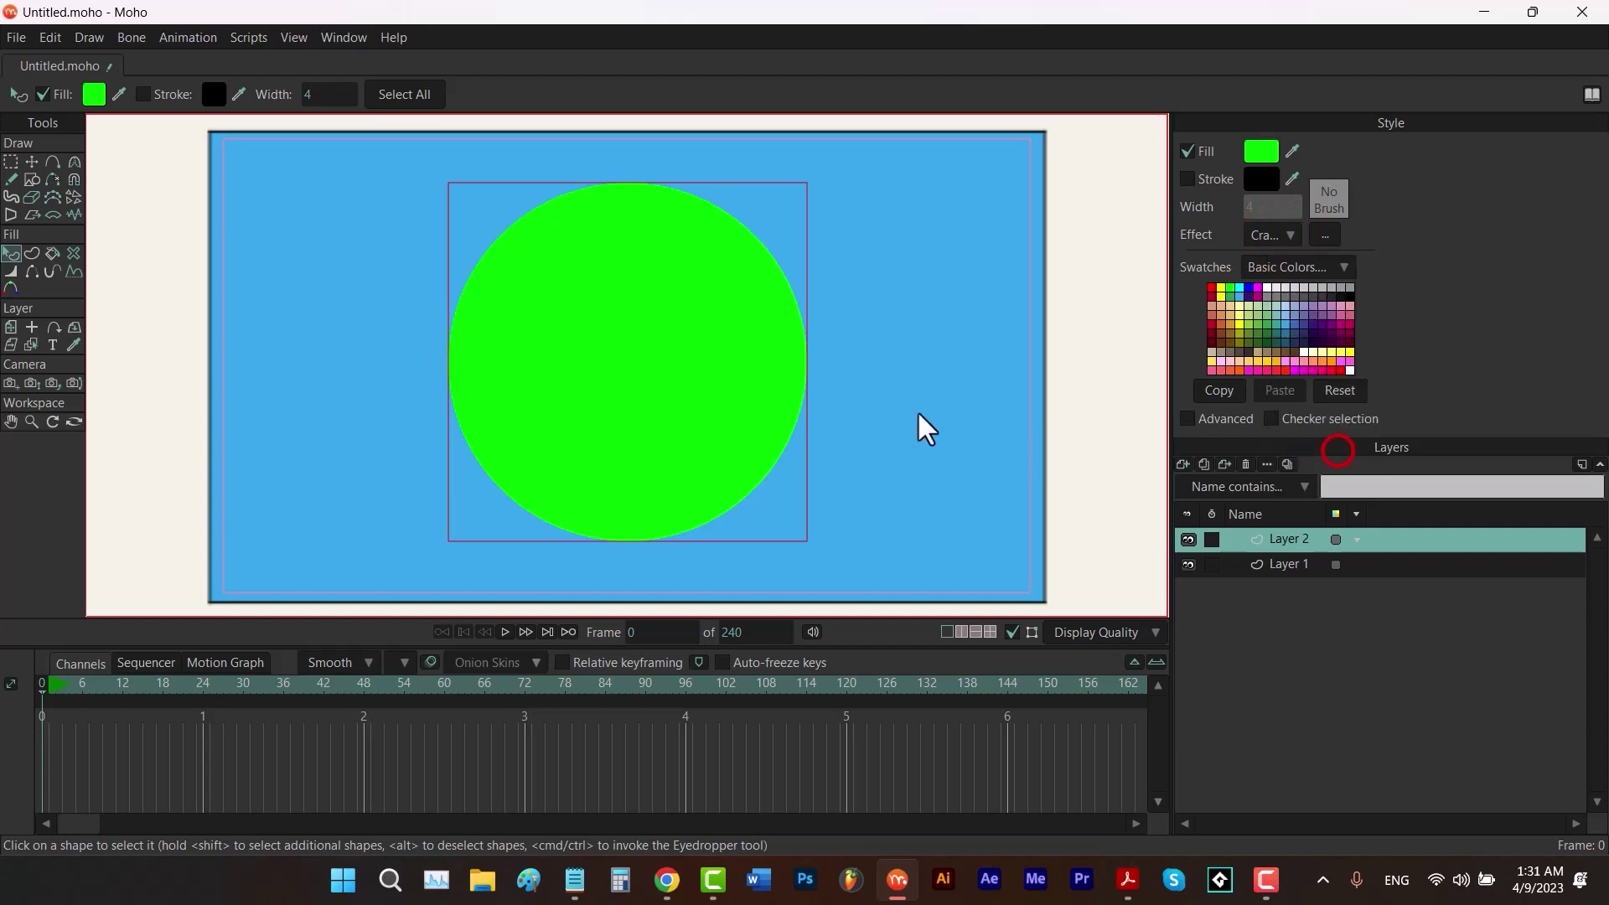
drag(869, 457, 139, 509)
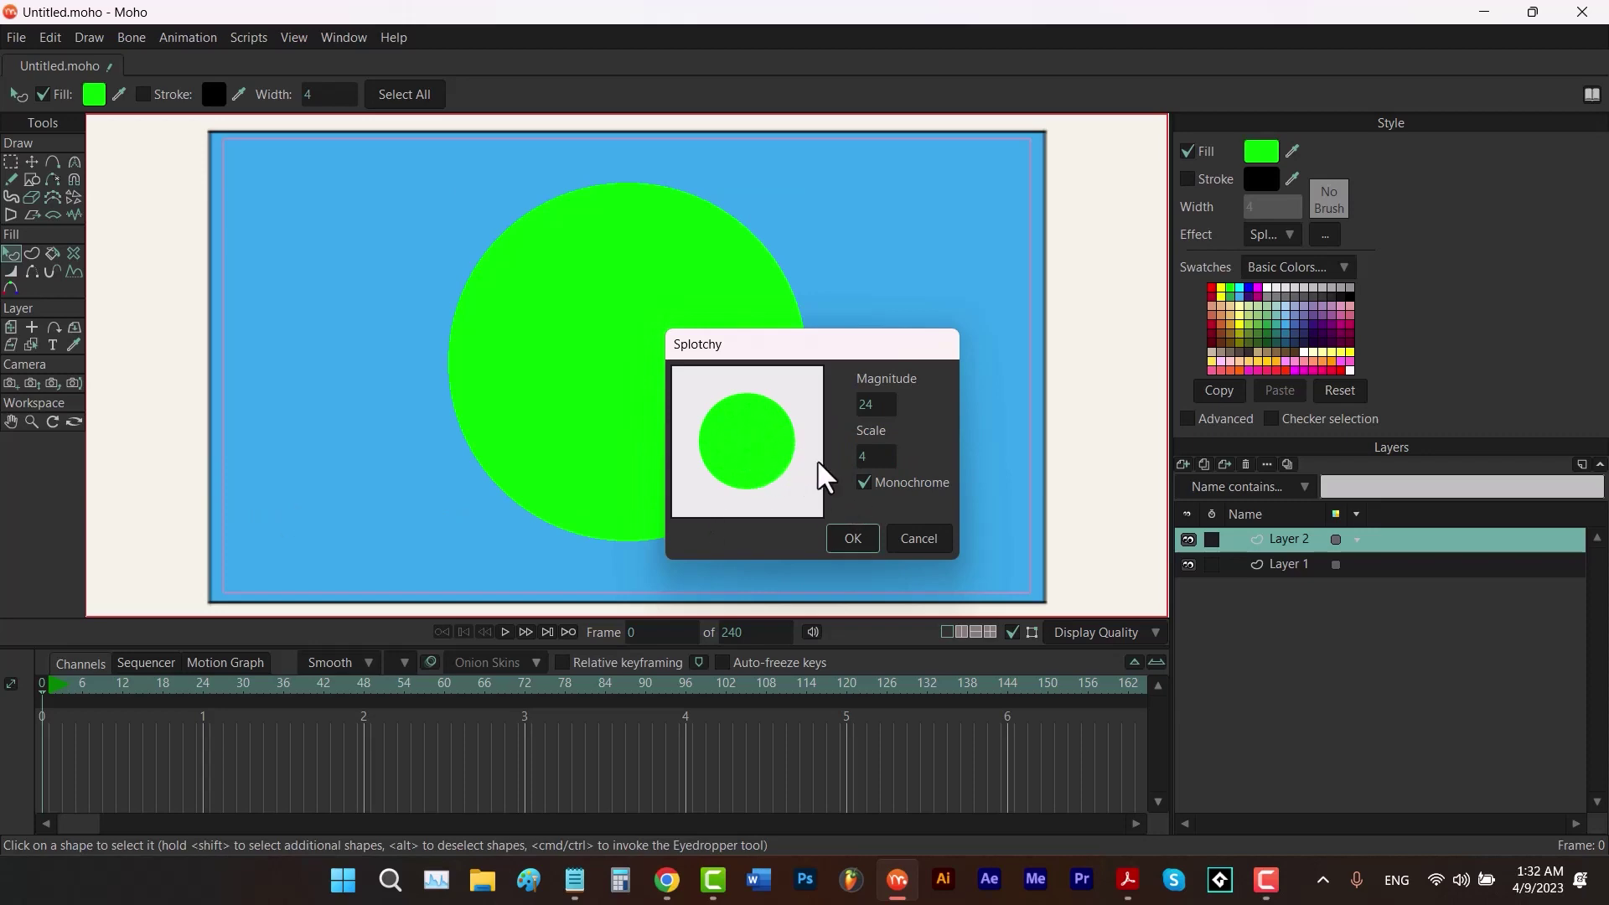
drag(864, 406, 908, 468)
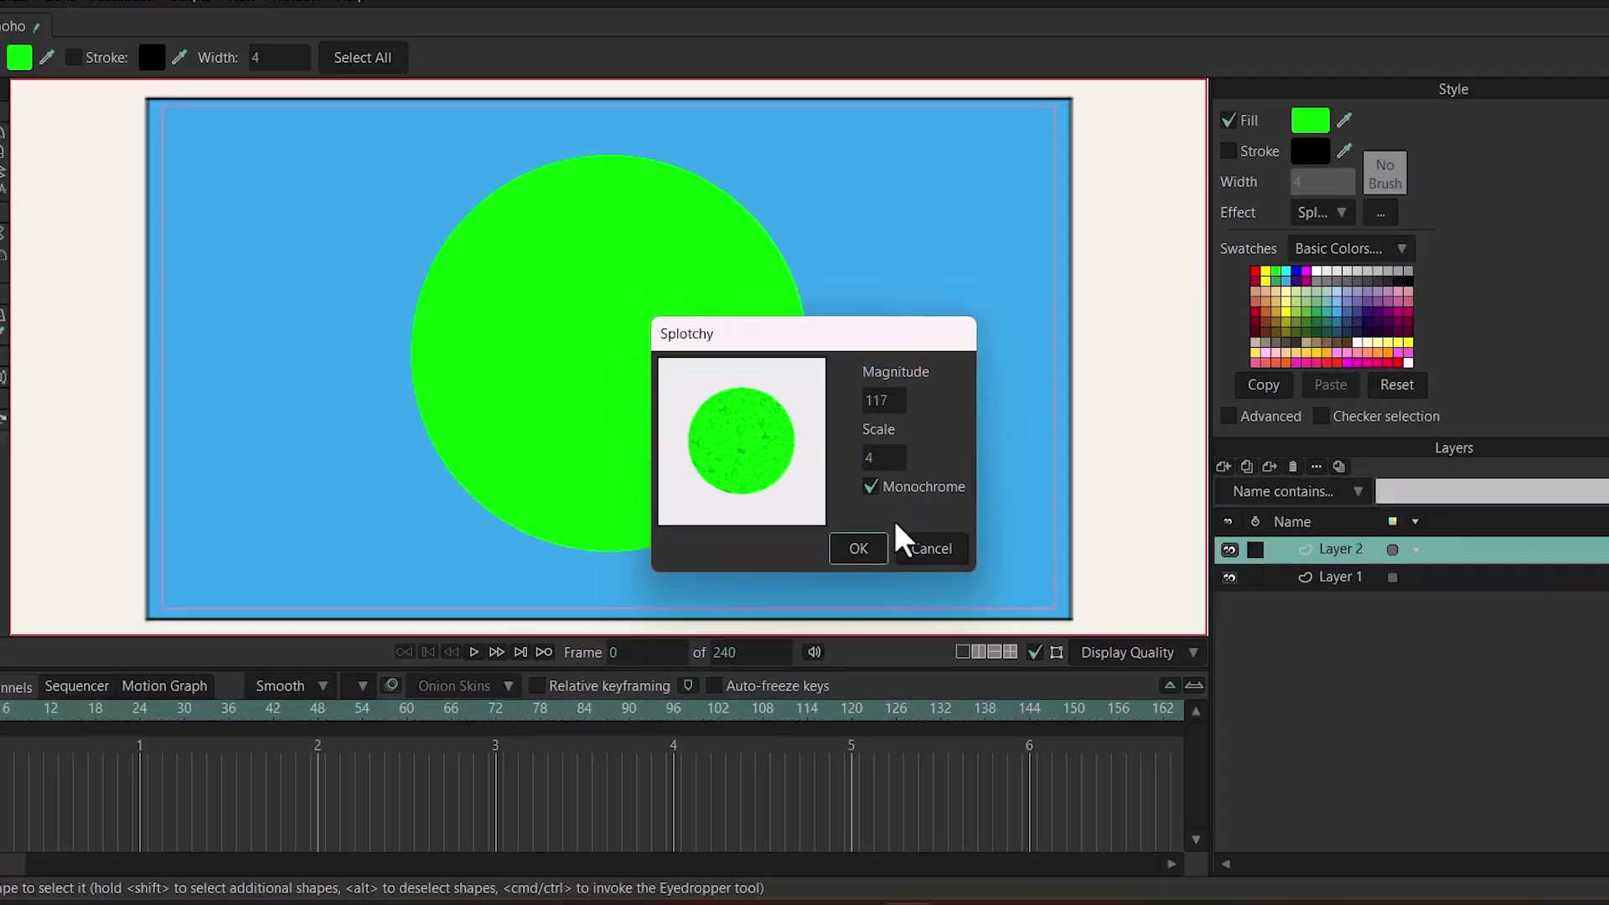
click(989, 701)
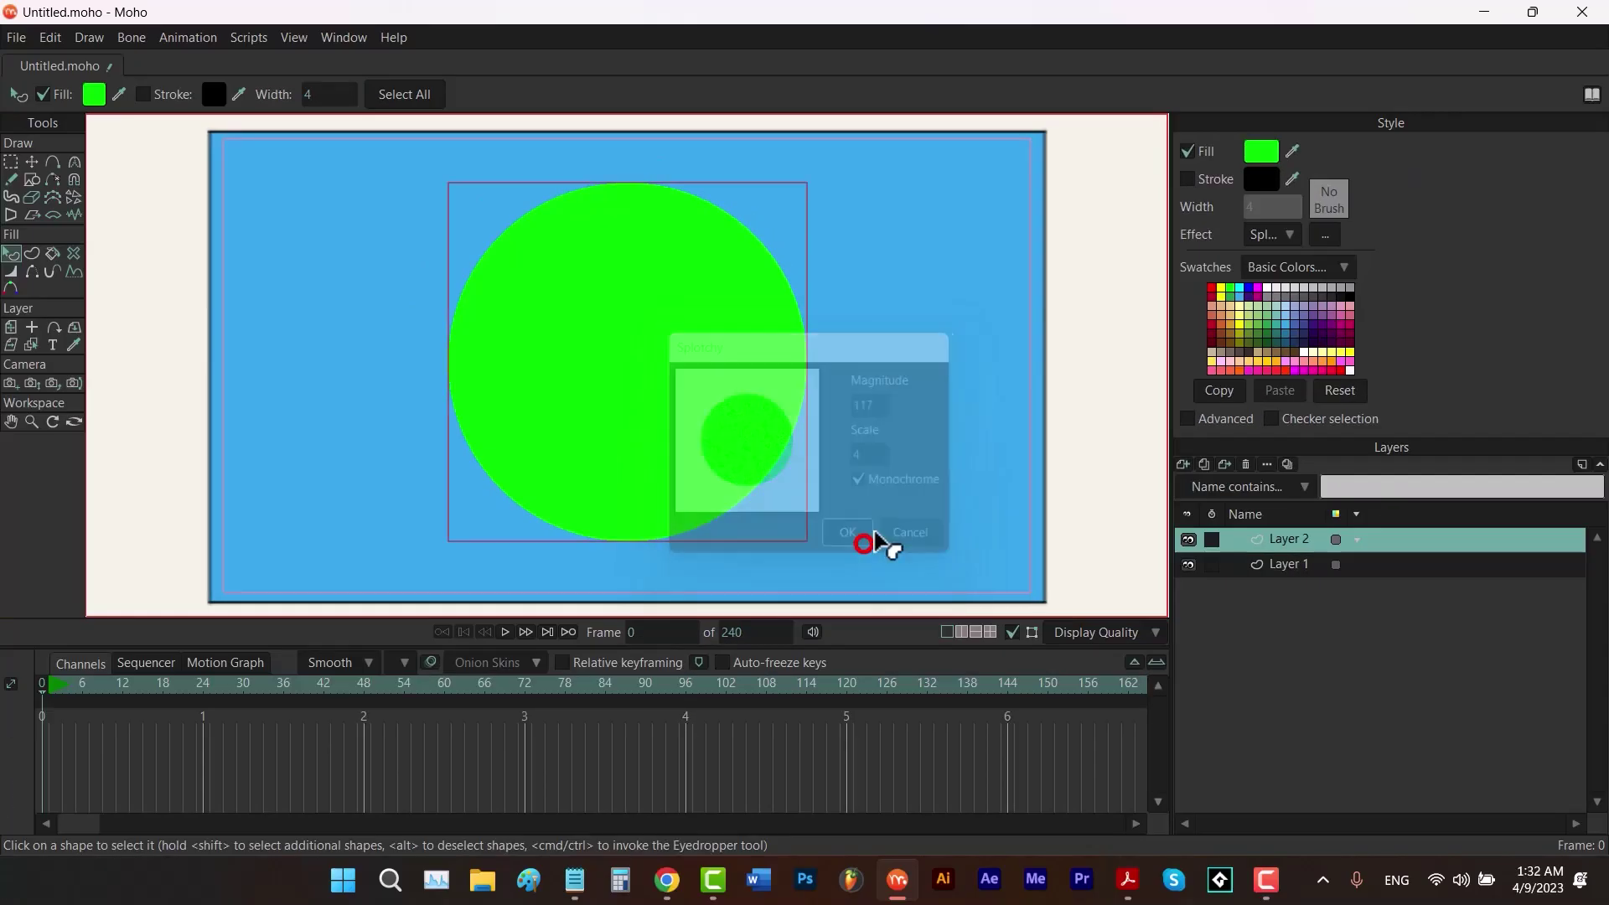
Render a preview of the splotchy circle, then close the preview and the settings.
key(ctrl+r)
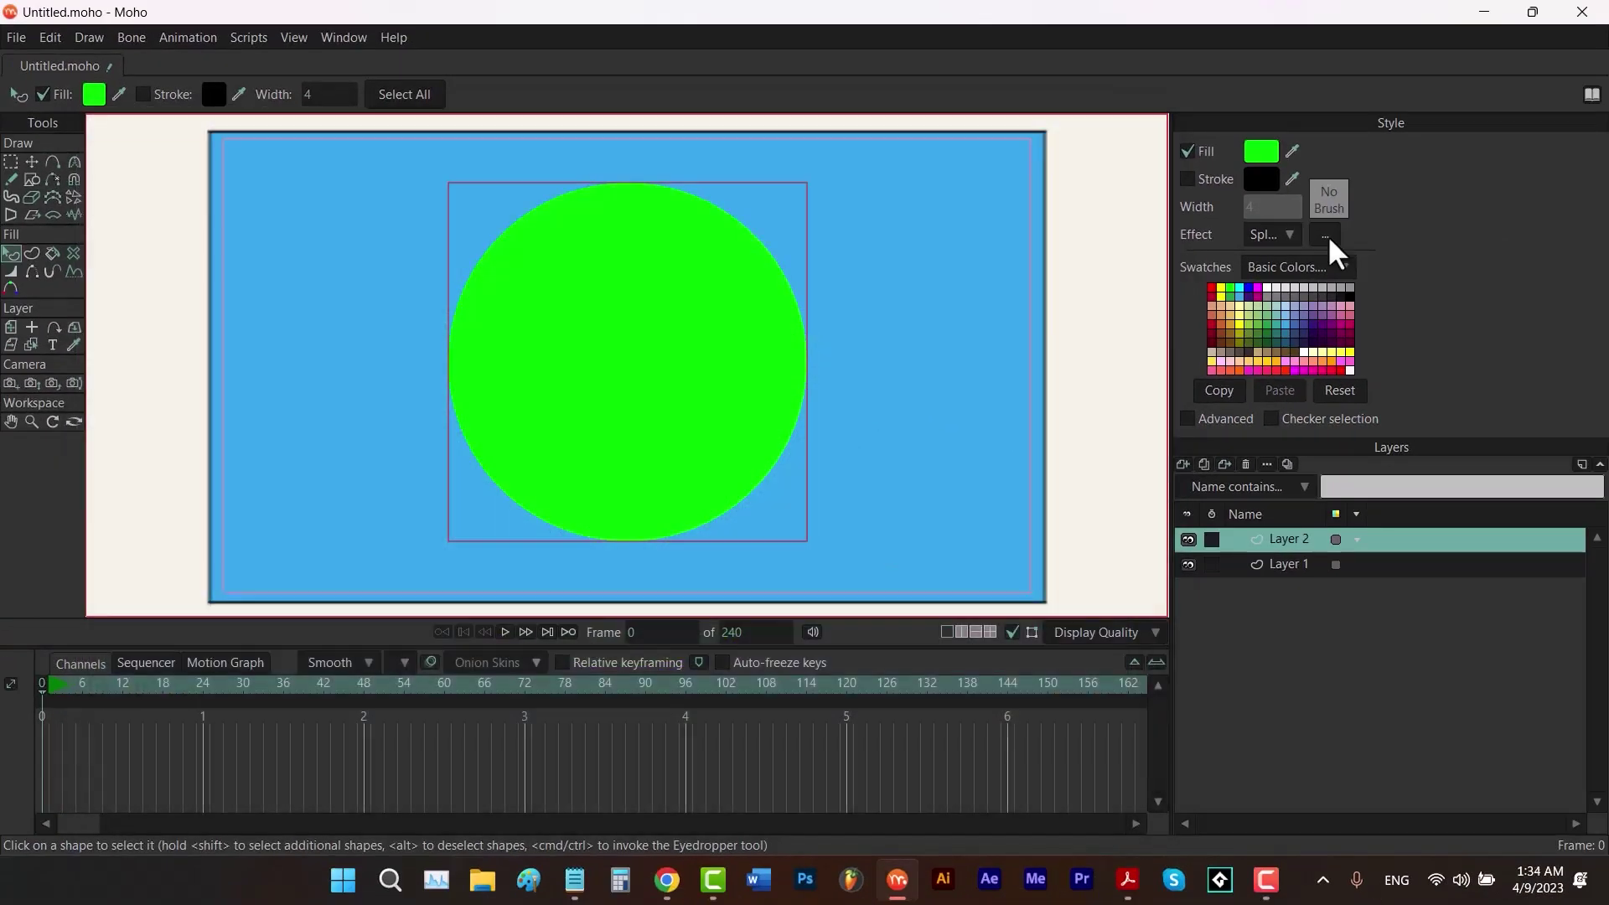
click(1325, 234)
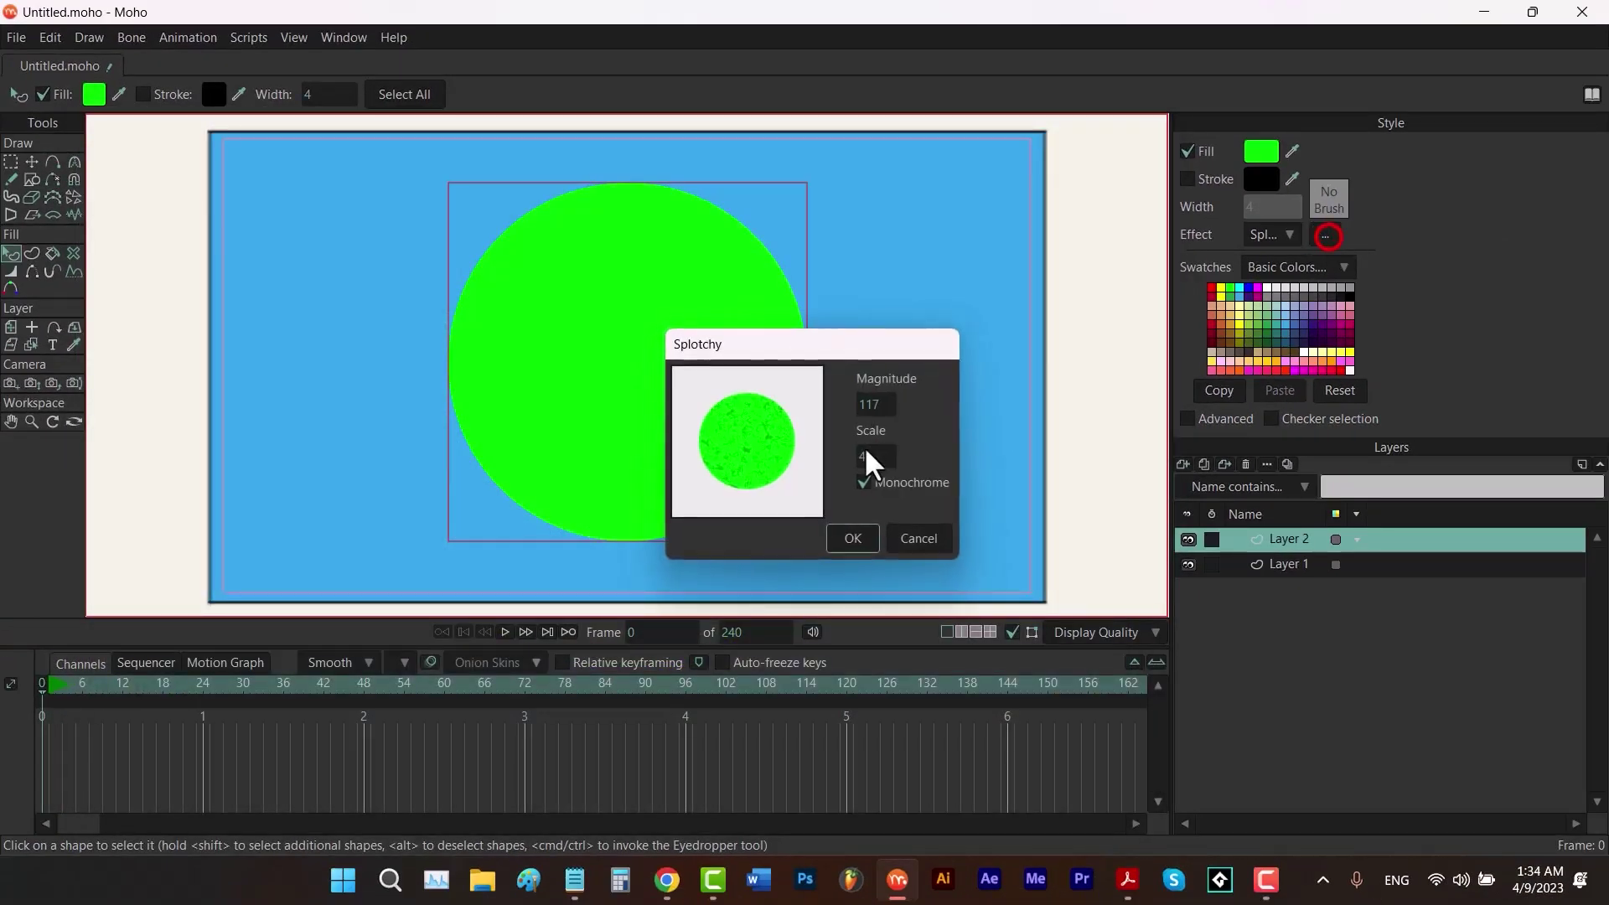
click(917, 535)
Make the circle's fill white and turn off Monochrome in the Splotchy settings.
click(1266, 288)
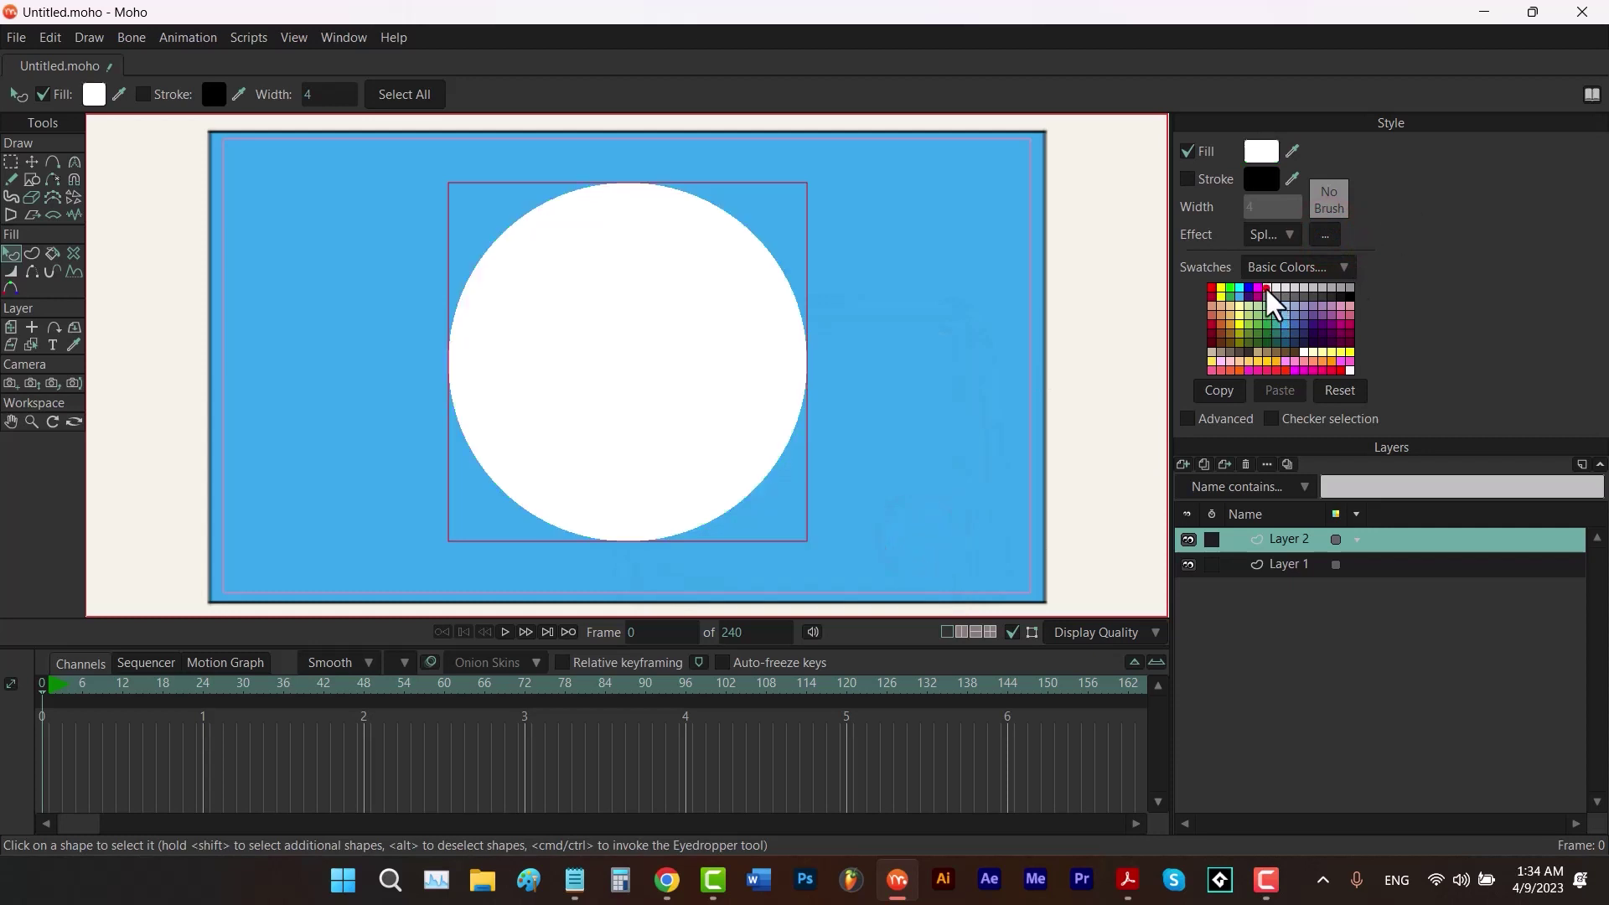
click(1318, 238)
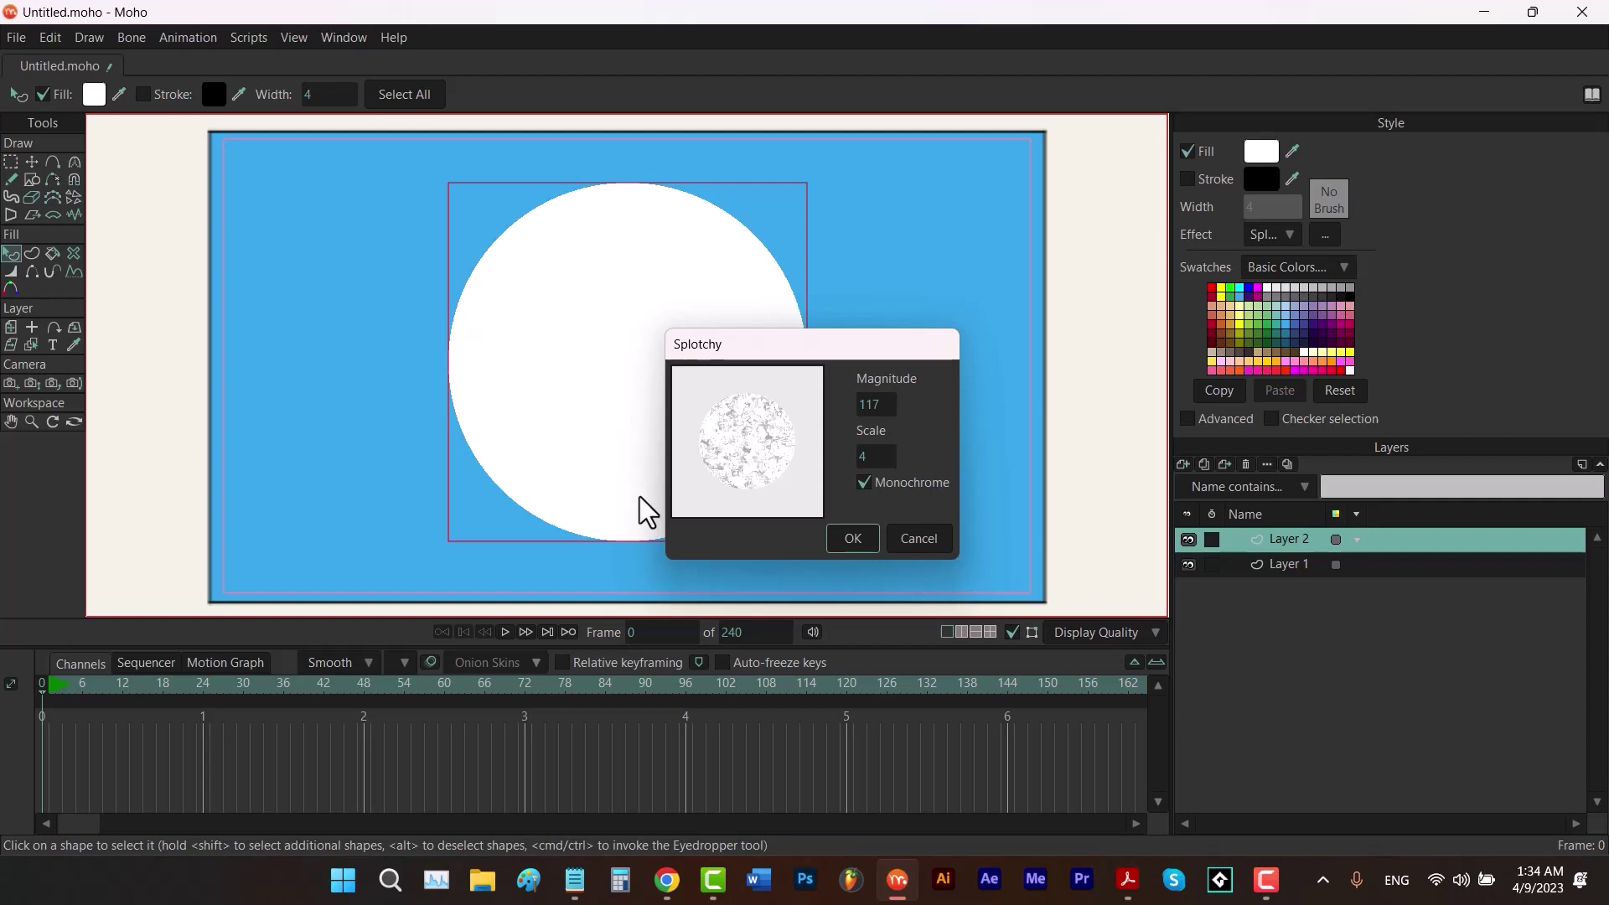
click(862, 483)
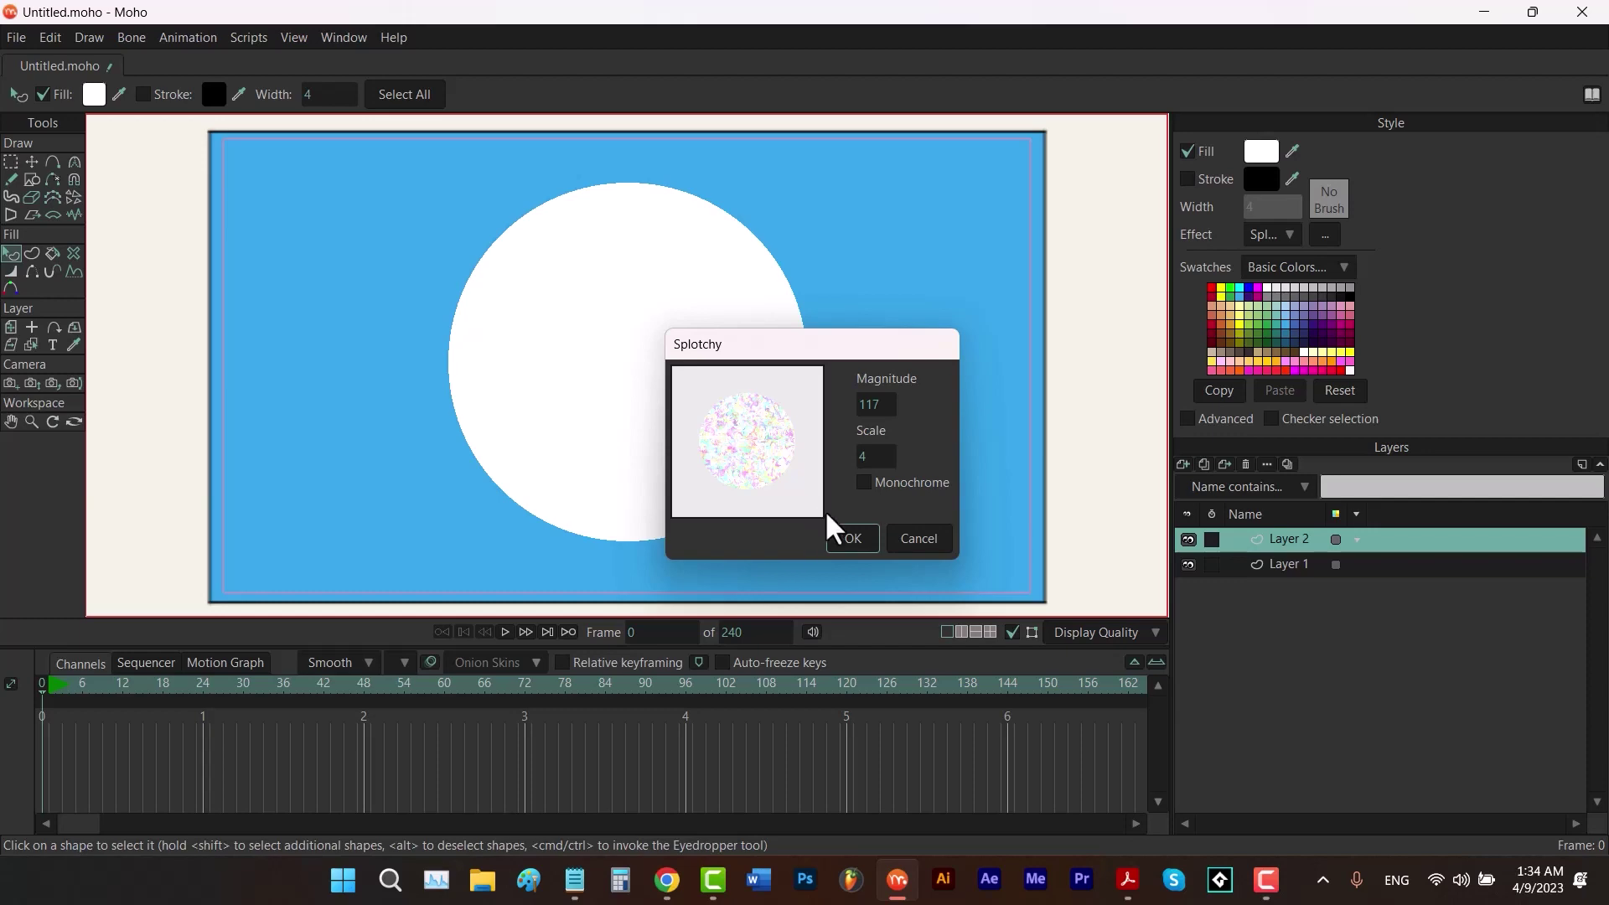
click(848, 528)
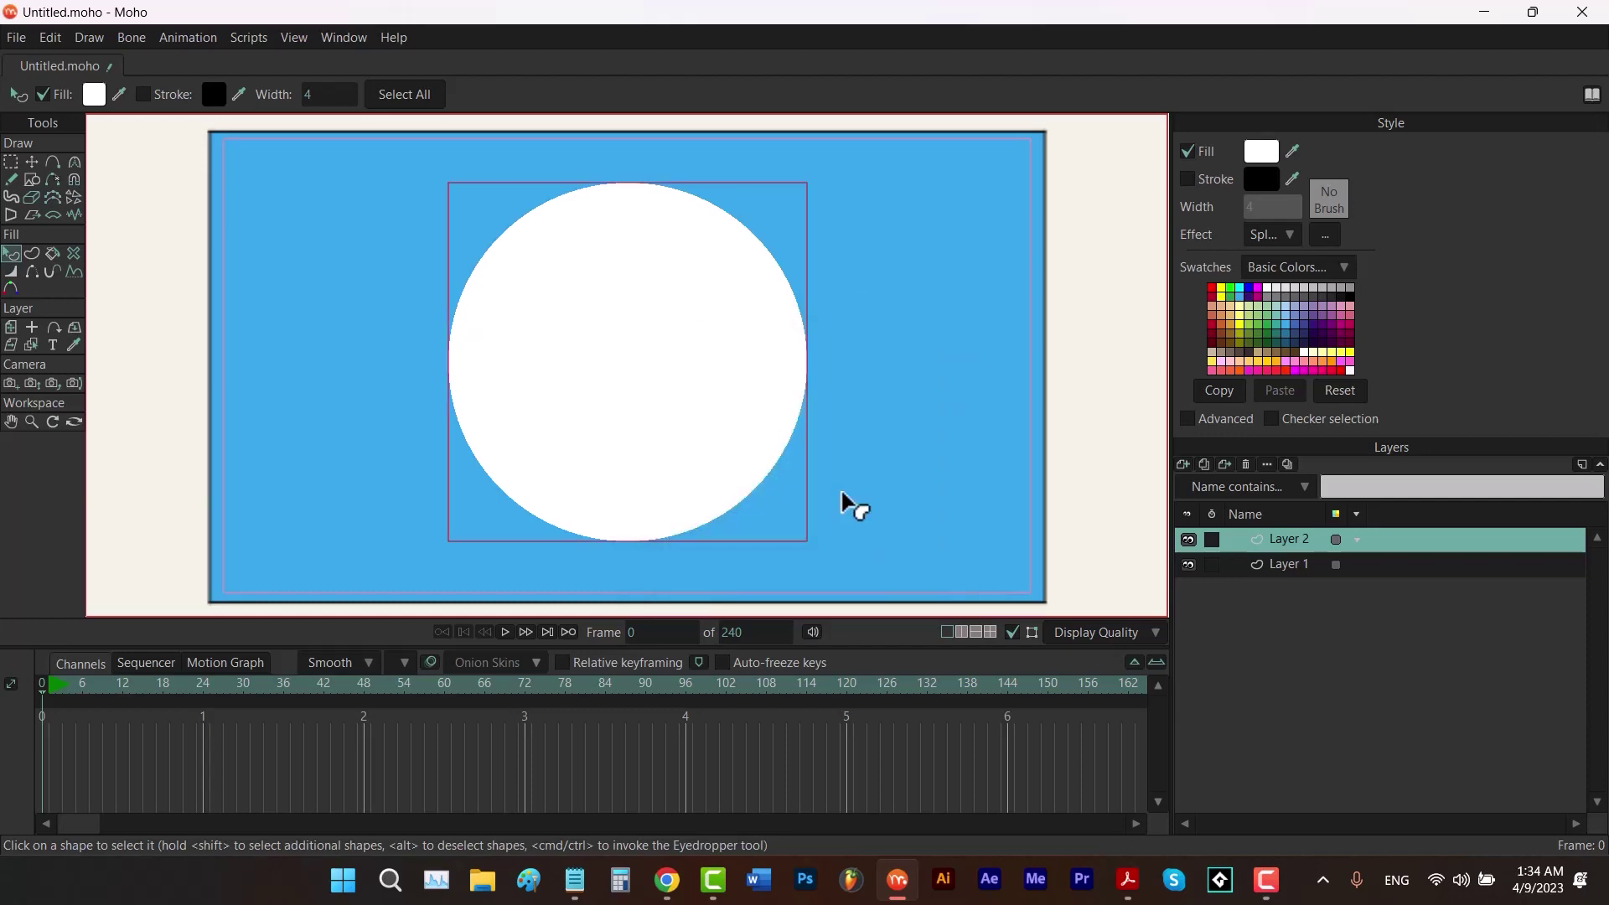
Render a preview showing pastel multicoloured specks across the white circle.
key(ctrl+r)
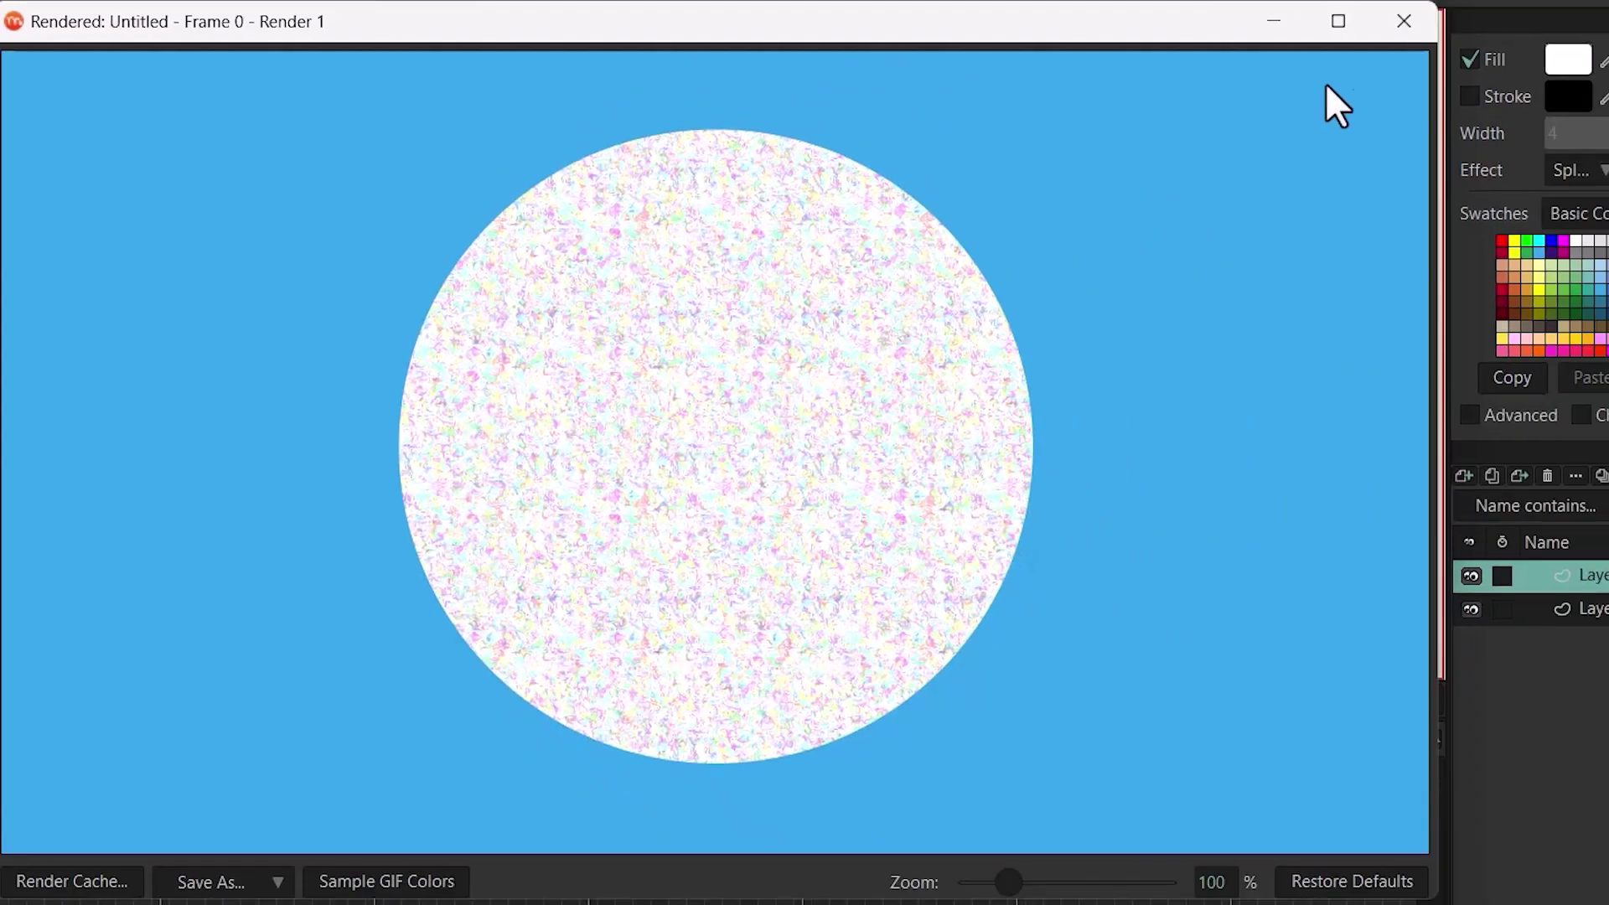
click(1404, 21)
click(1573, 170)
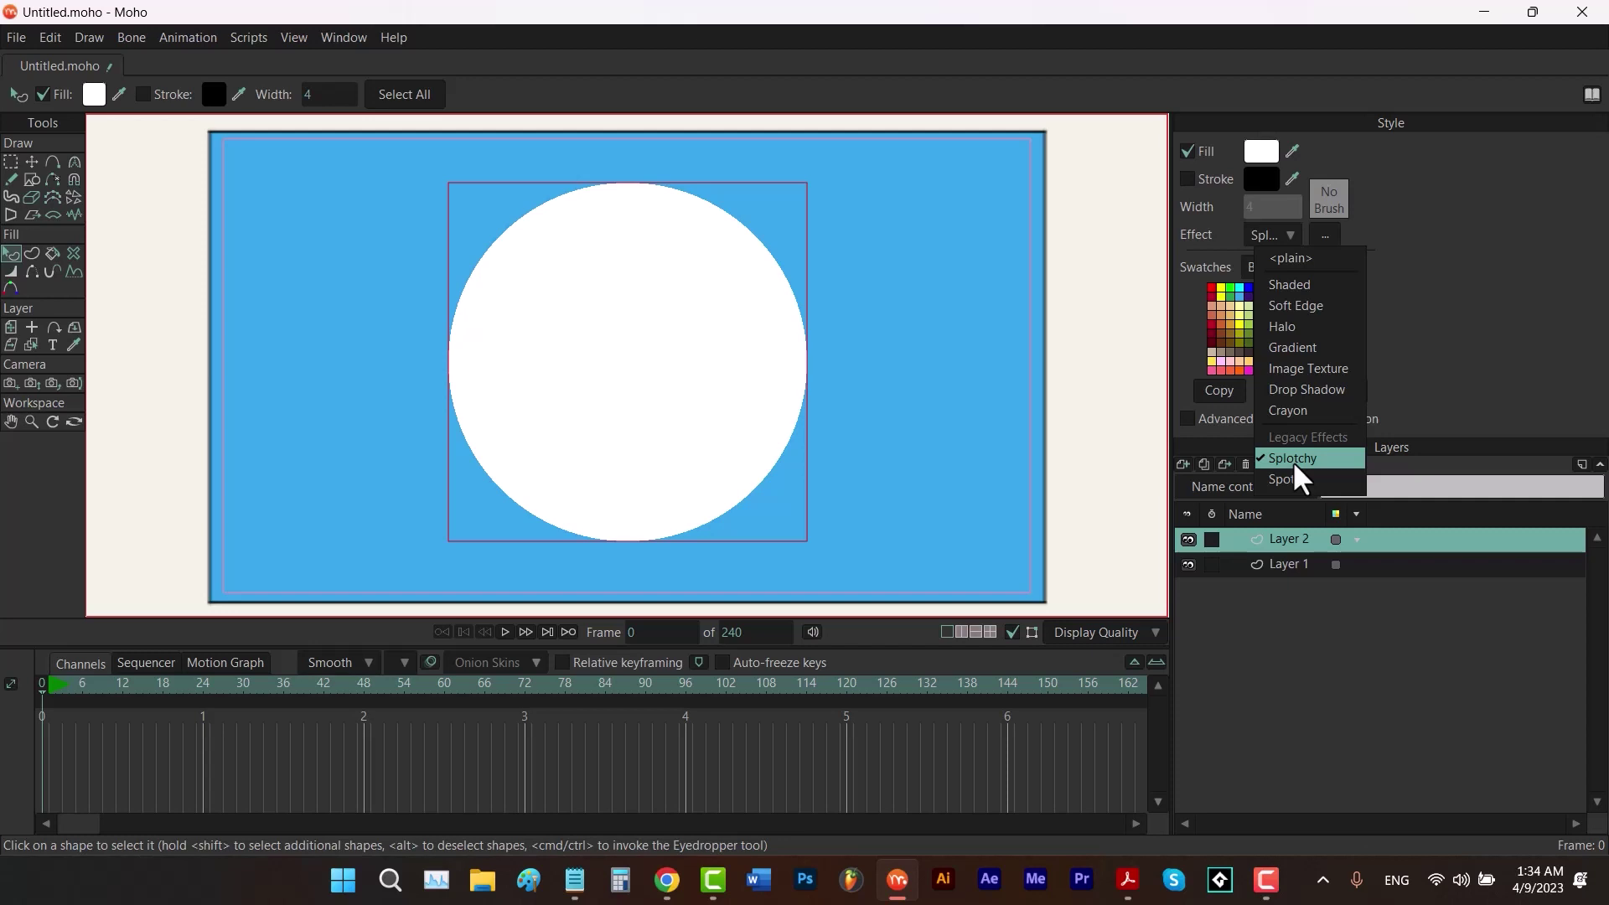
Switch the fill effect to Spots with length 63 and wider row spacing.
click(1300, 480)
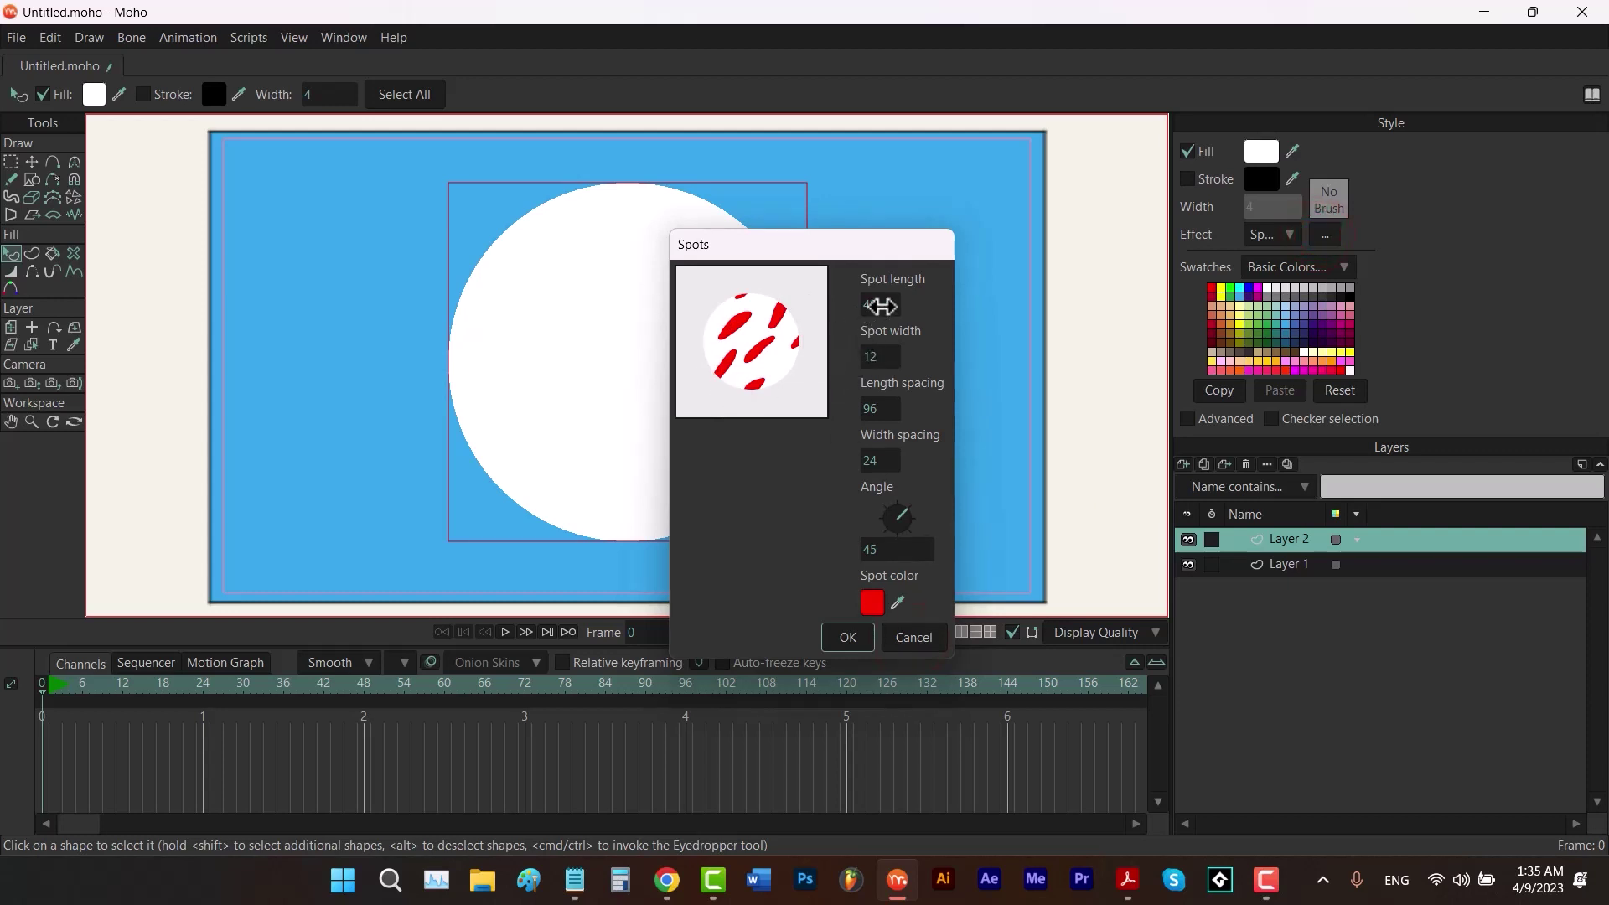
drag(880, 306, 598, 378)
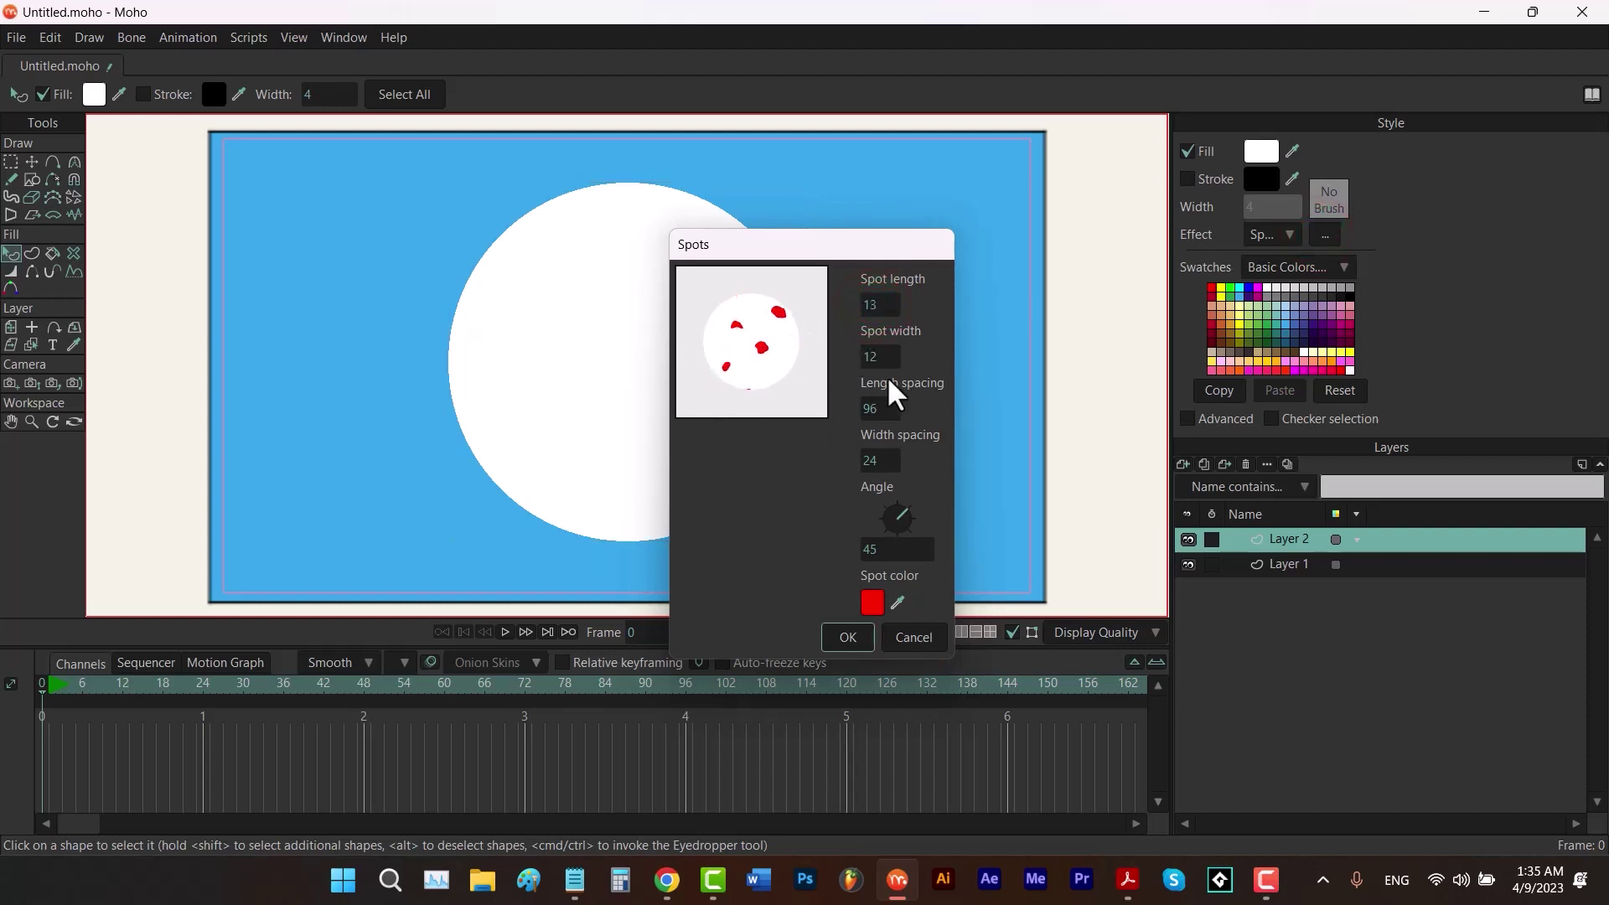
mouse_move(874, 309)
mouse_down()
mouse_move(918, 308)
mouse_move(848, 363)
mouse_move(927, 355)
mouse_move(844, 363)
mouse_move(812, 420)
mouse_move(847, 435)
mouse_move(420, 489)
mouse_move(1138, 436)
mouse_move(818, 467)
mouse_move(799, 517)
mouse_up()
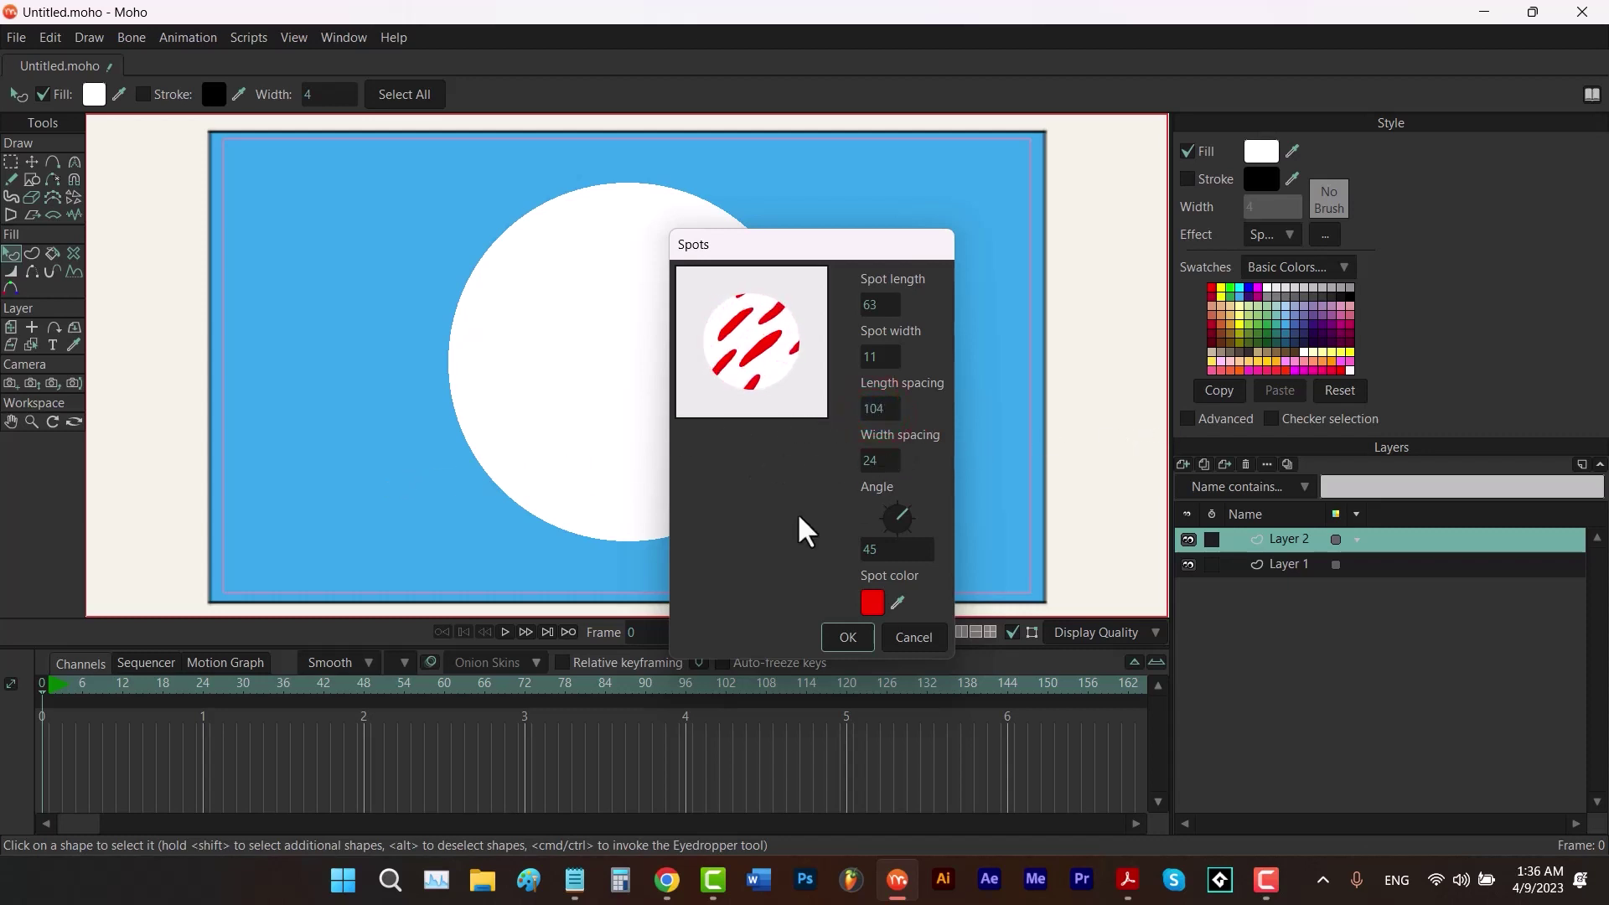
drag(872, 460, 877, 520)
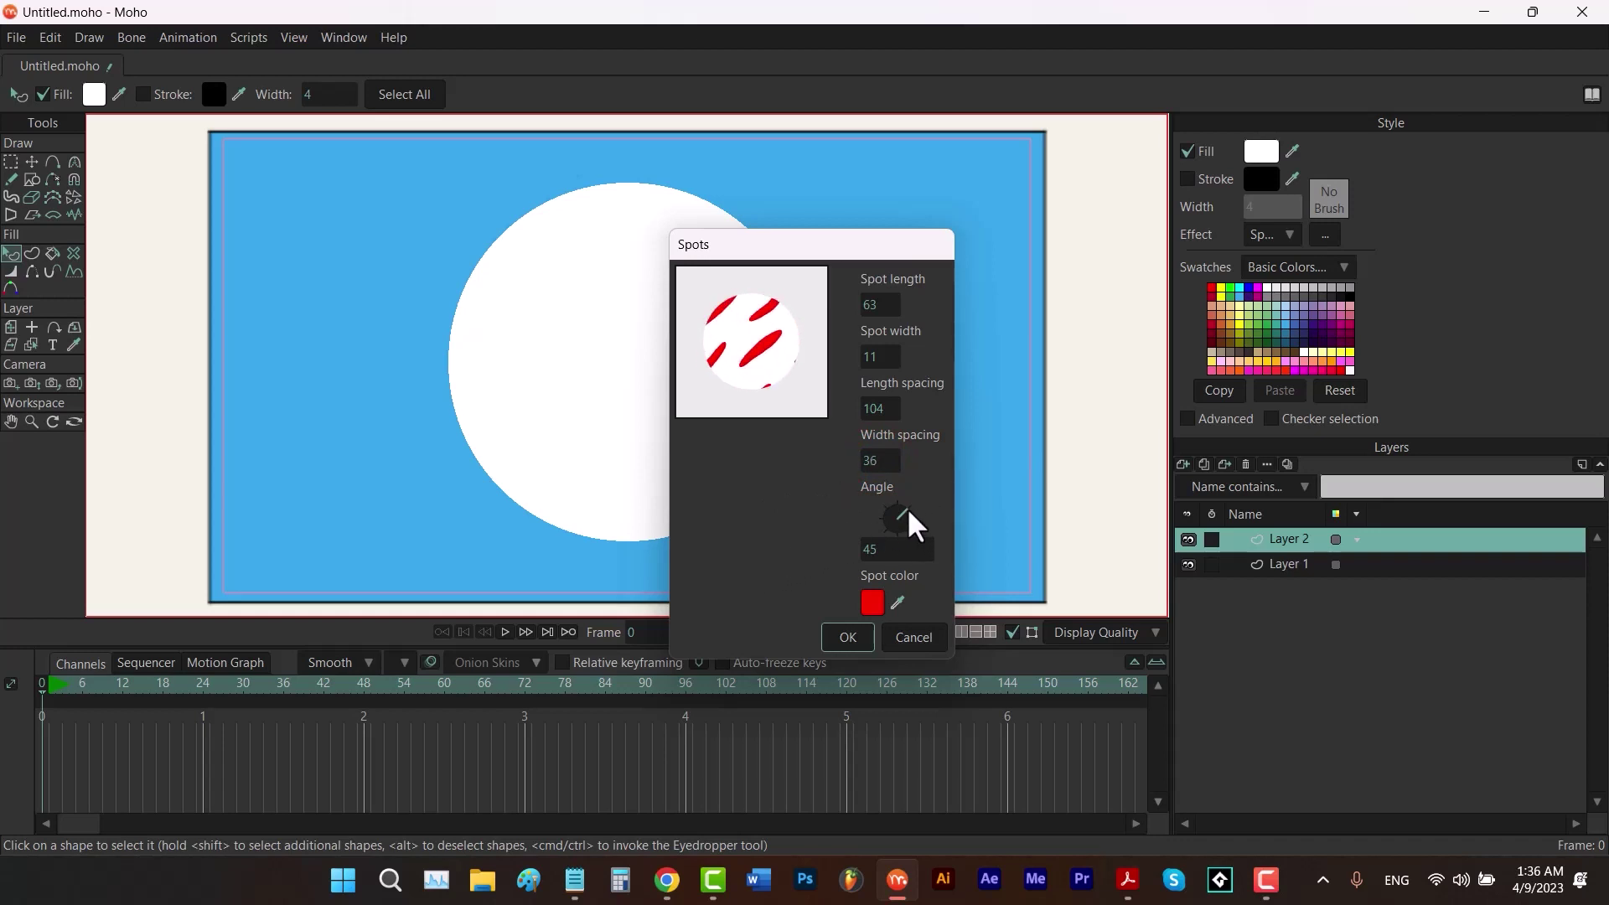
Set the spot angle to 0 and the spot colour to violet.
drag(909, 512, 845, 572)
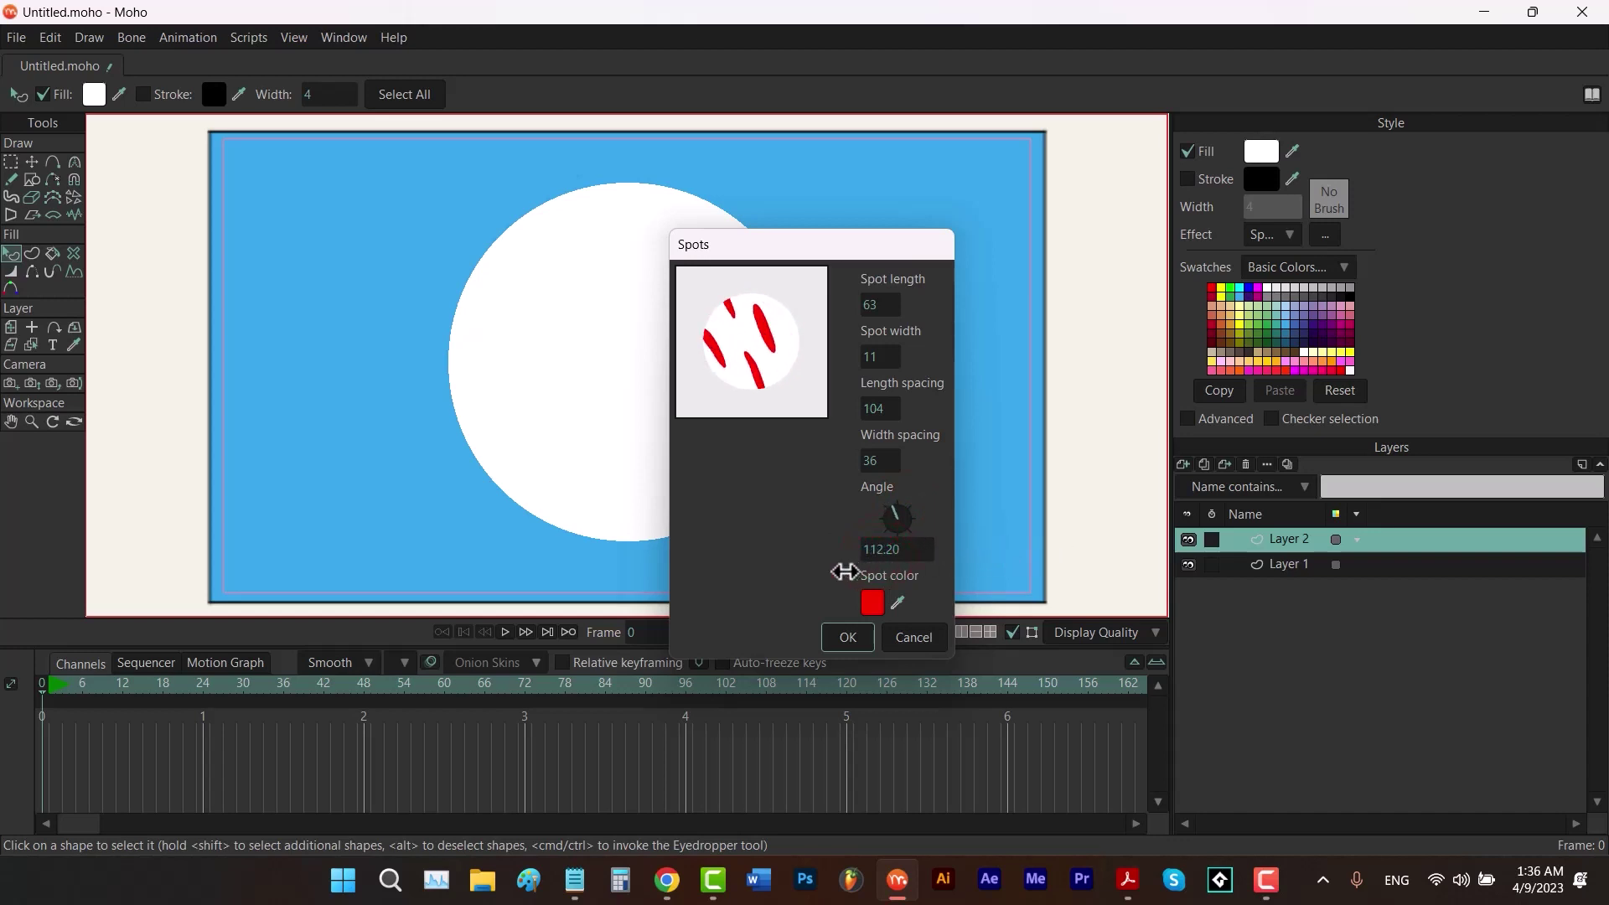
click(888, 550)
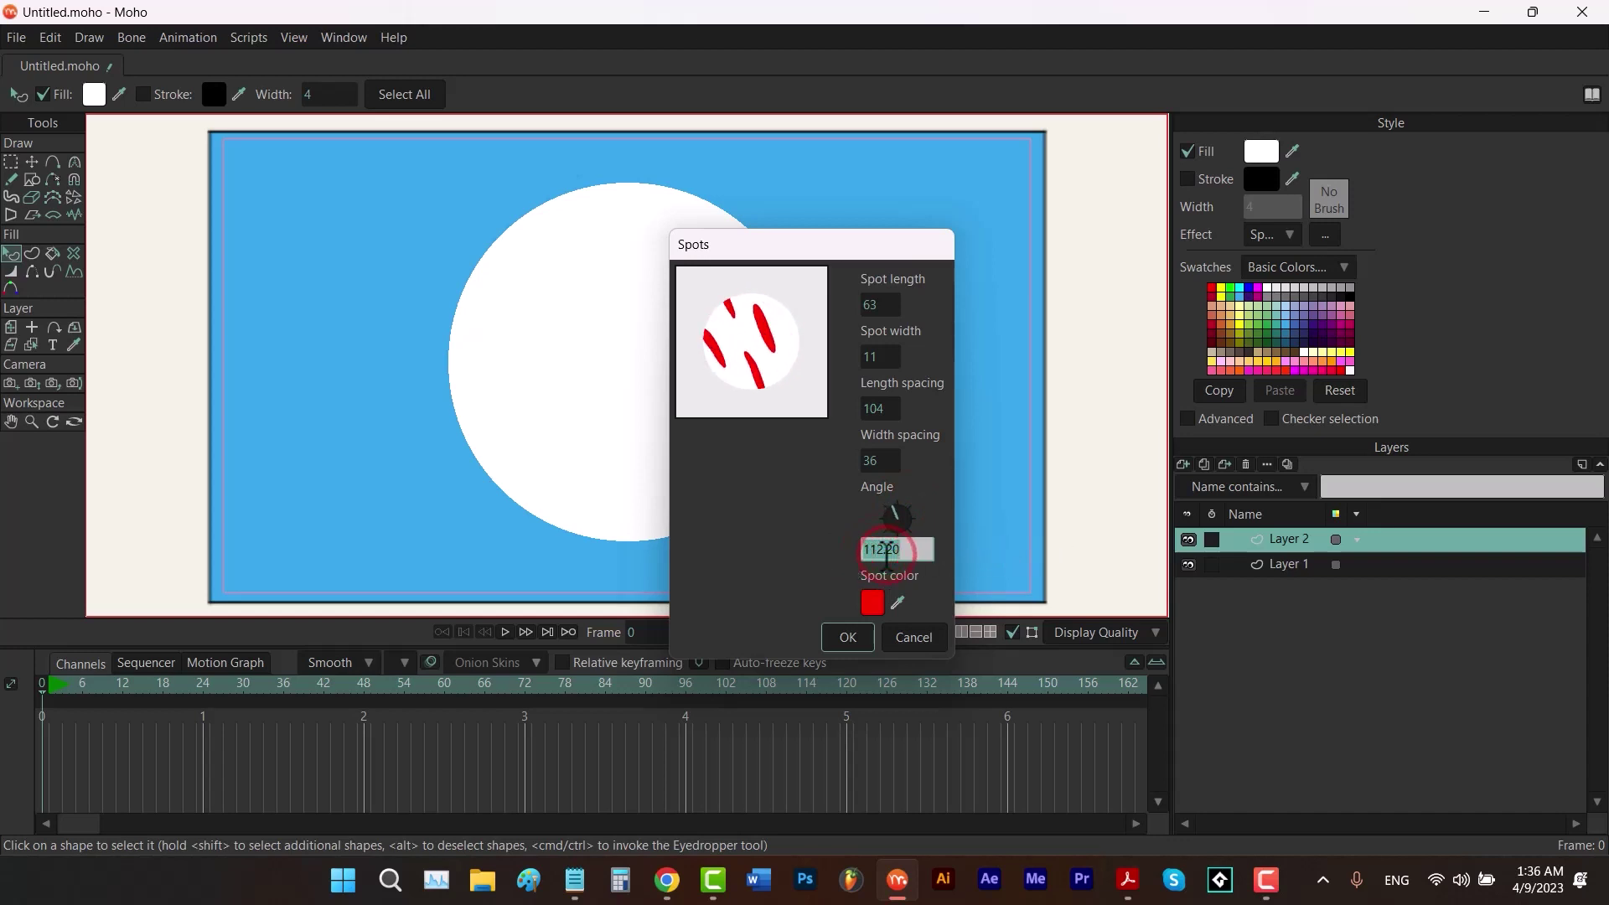
text(0)
key(Return)
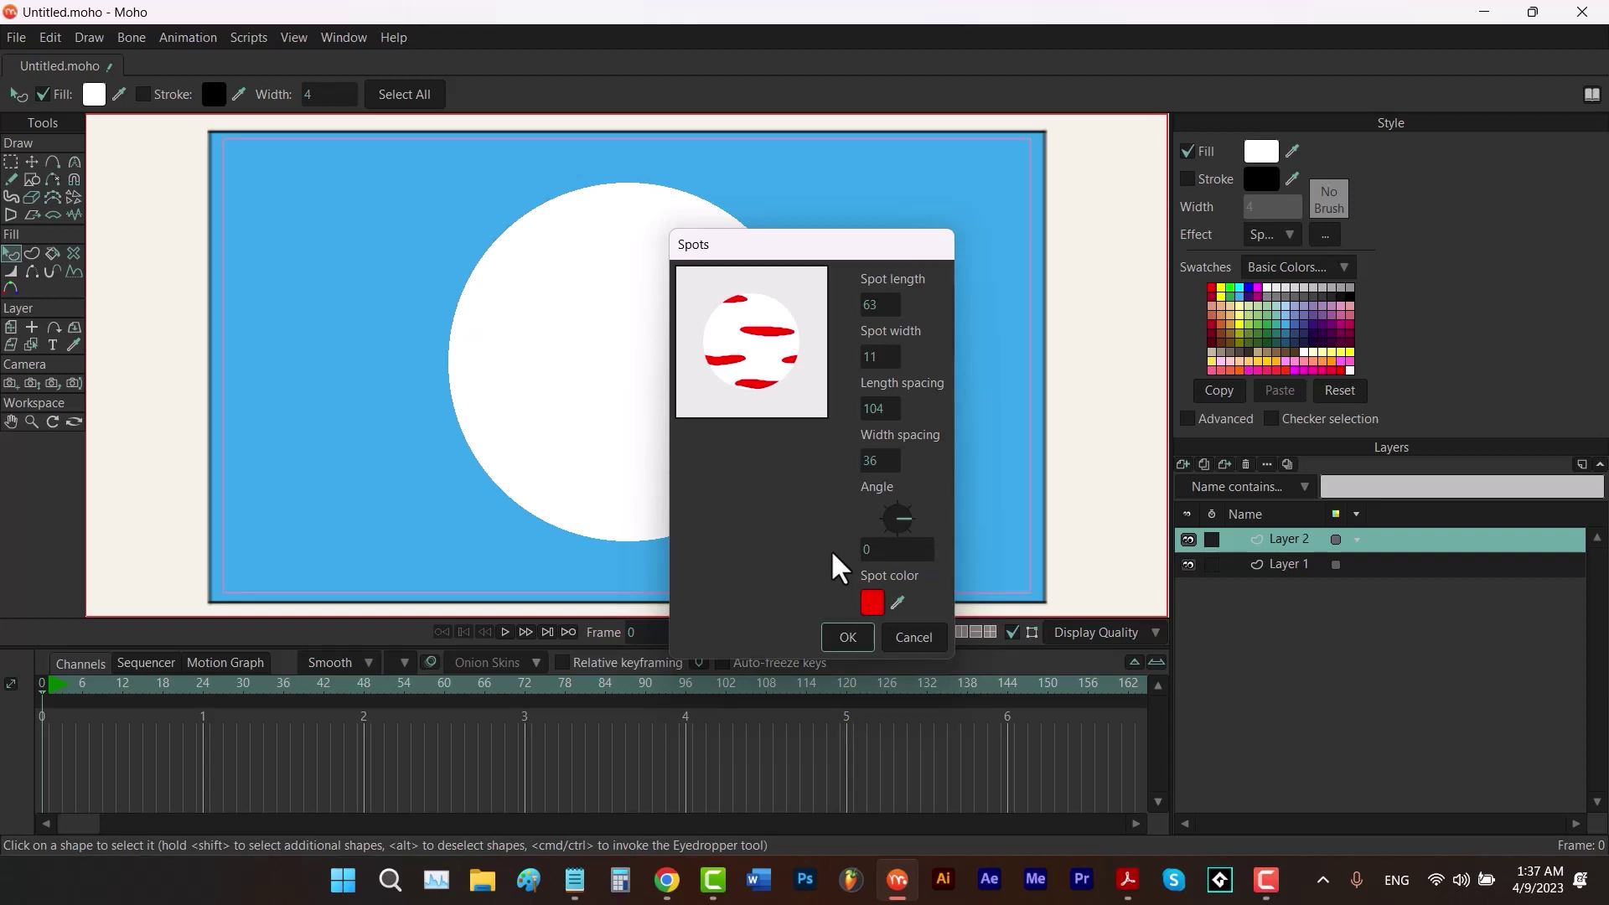
click(866, 595)
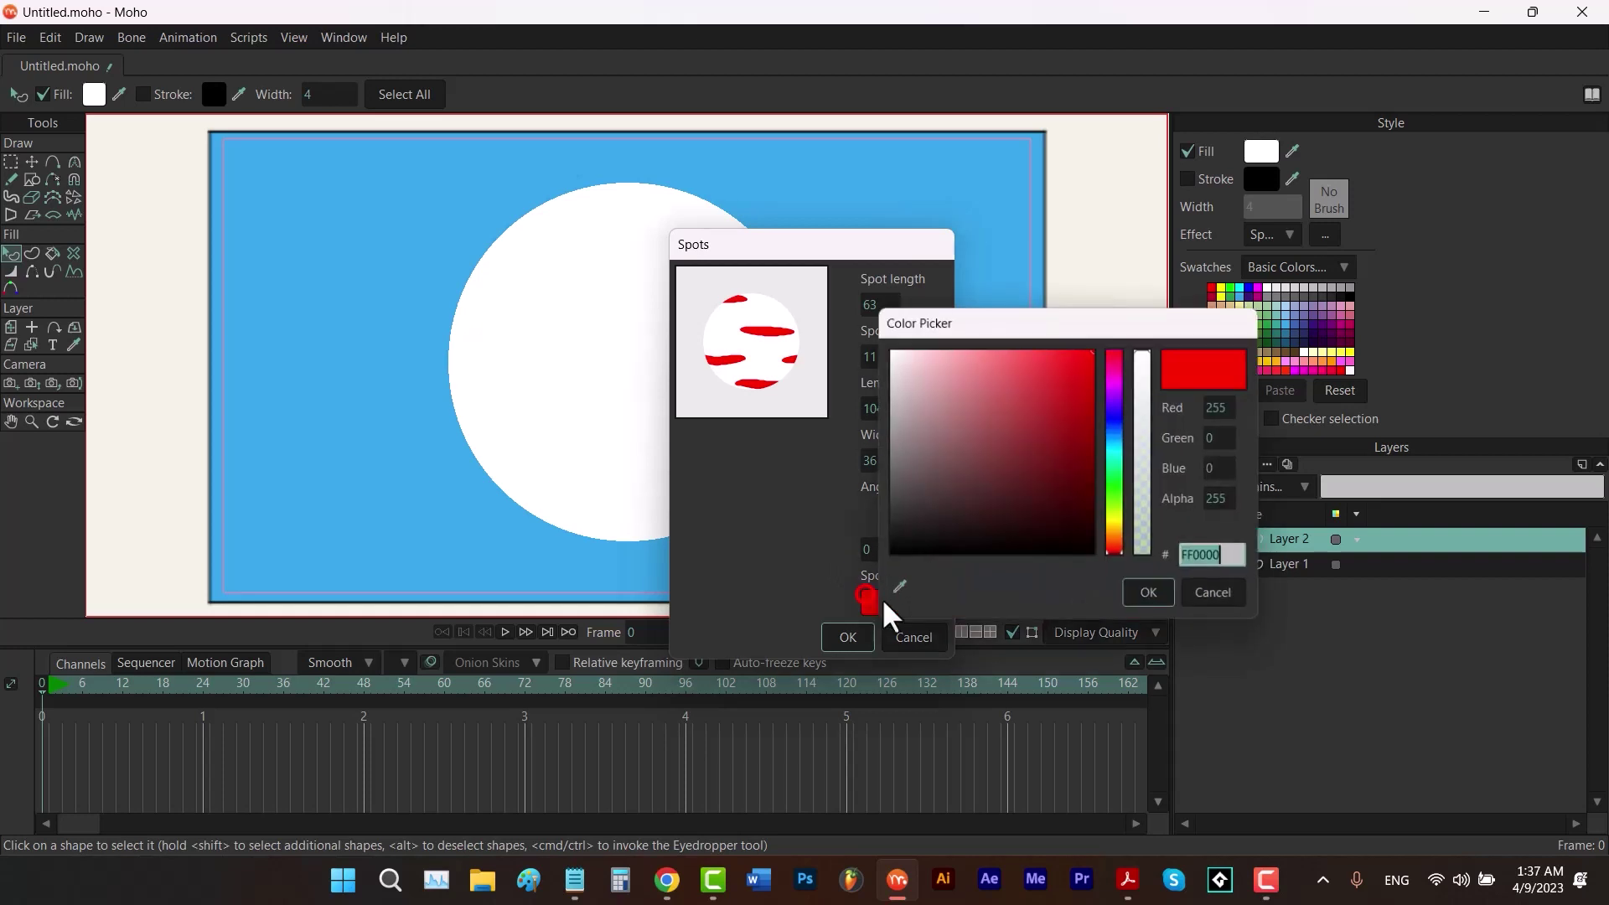
click(1119, 407)
click(1152, 595)
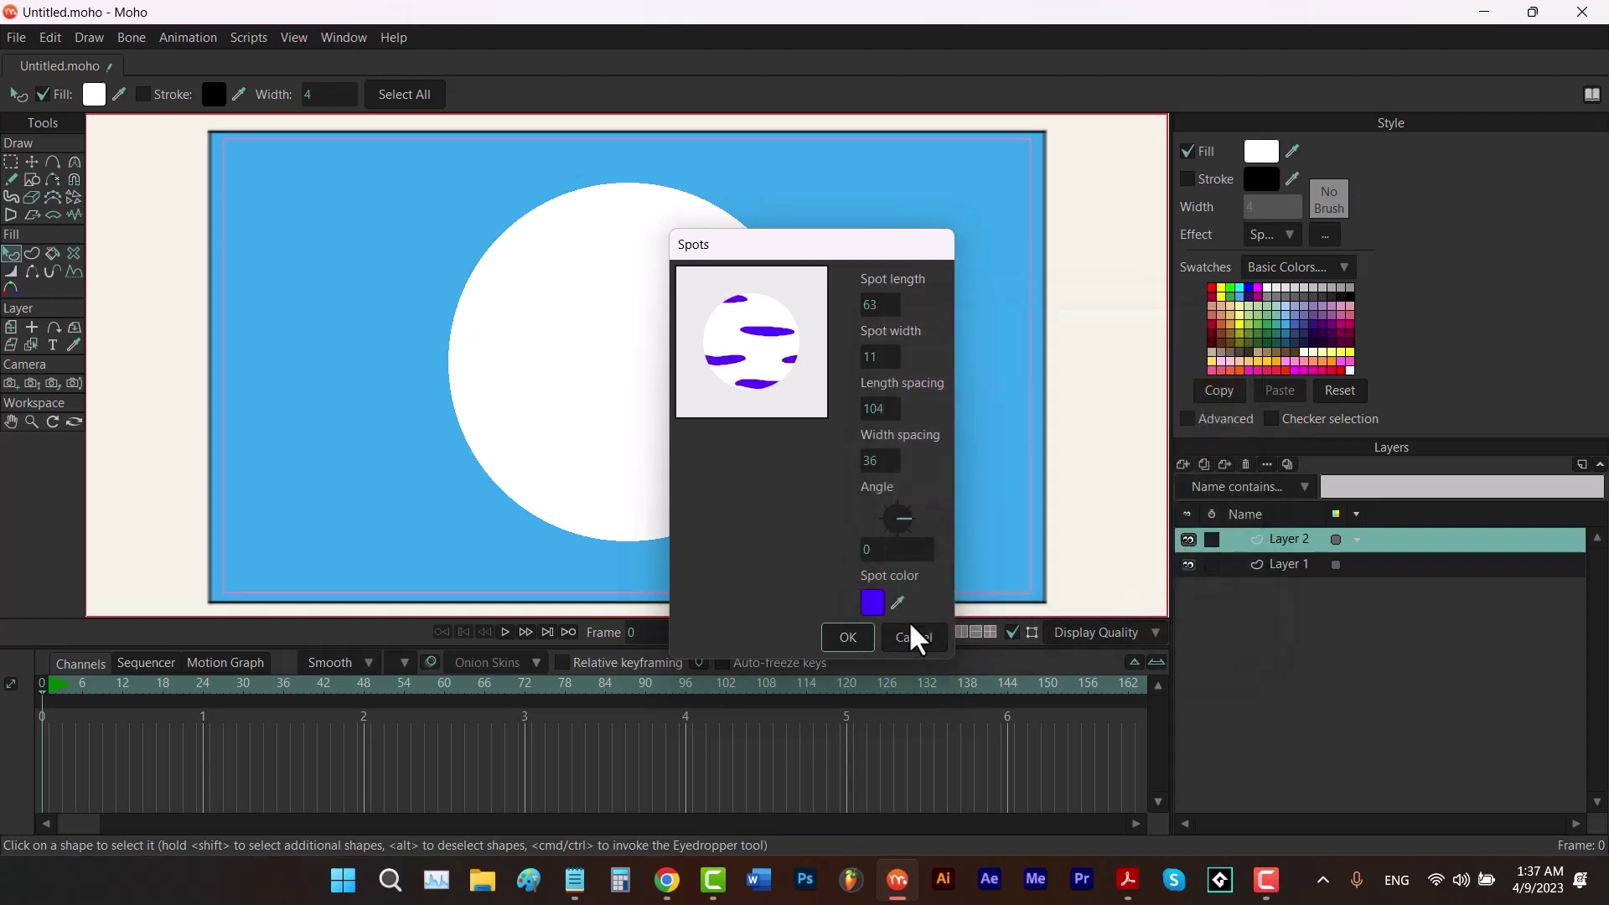